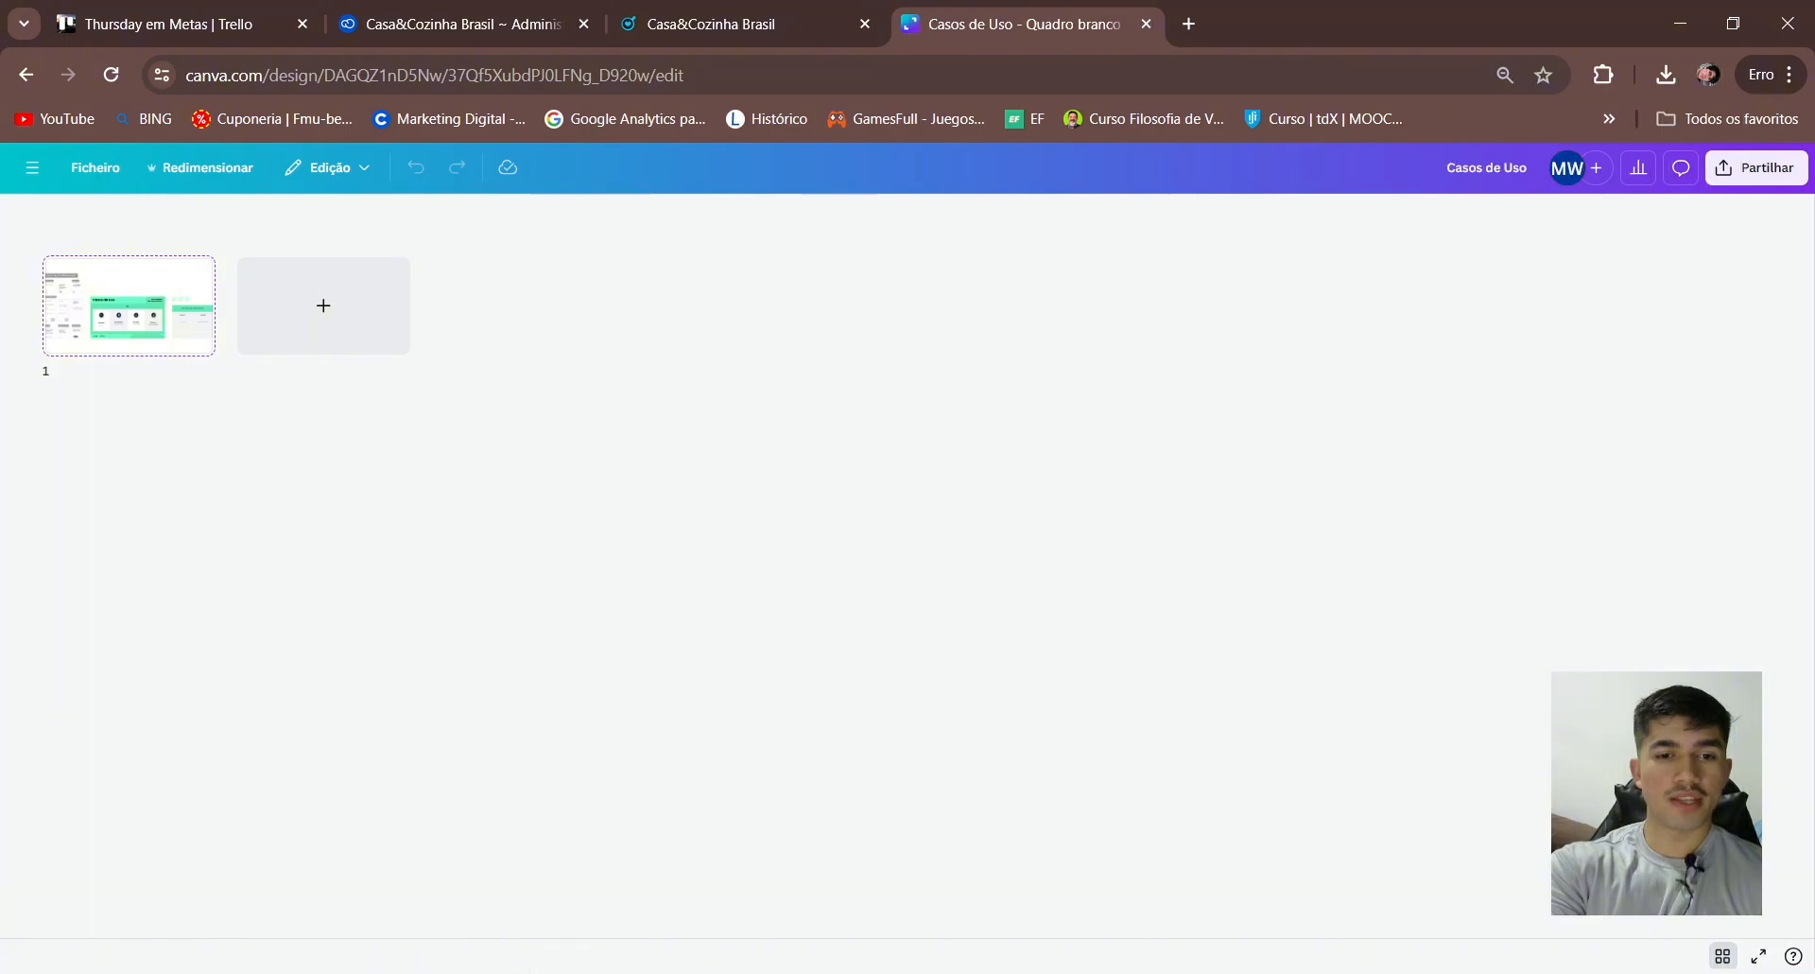
- Switch to ChatGPT, check the model selector, and open the Explore GPTs page
{"action": "left_click", "coordinate": [567, 972]}
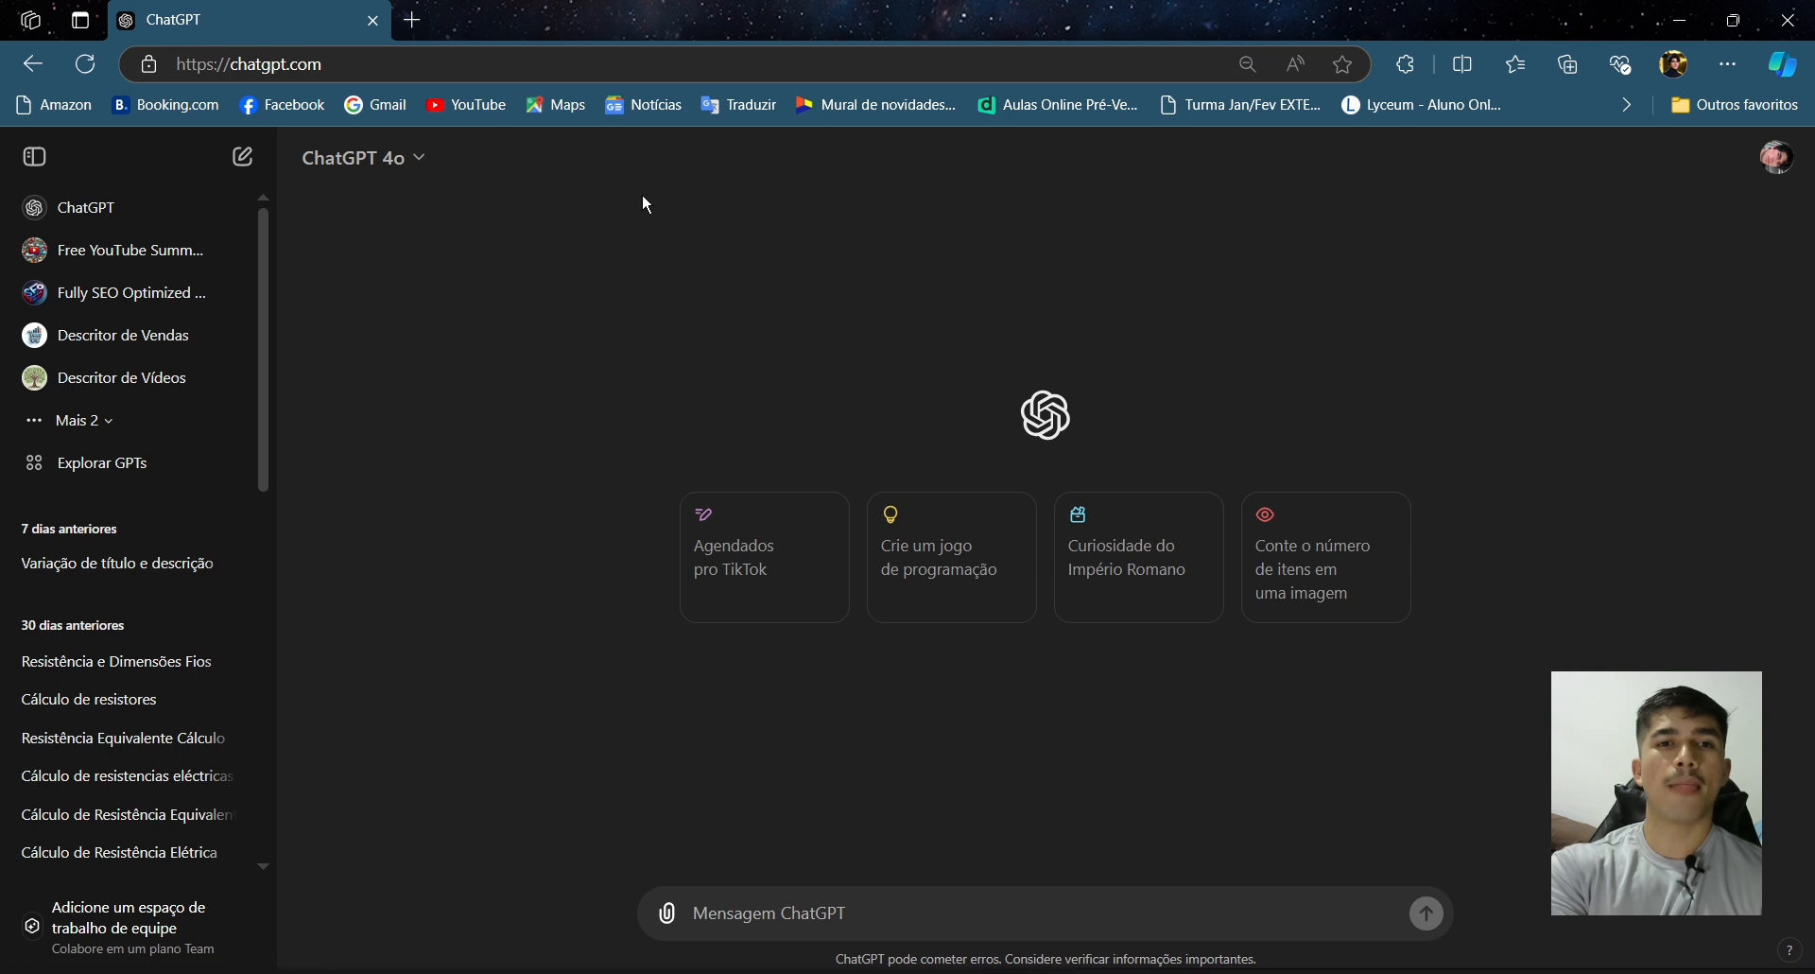
{"action": "left_click", "coordinate": [390, 161]}
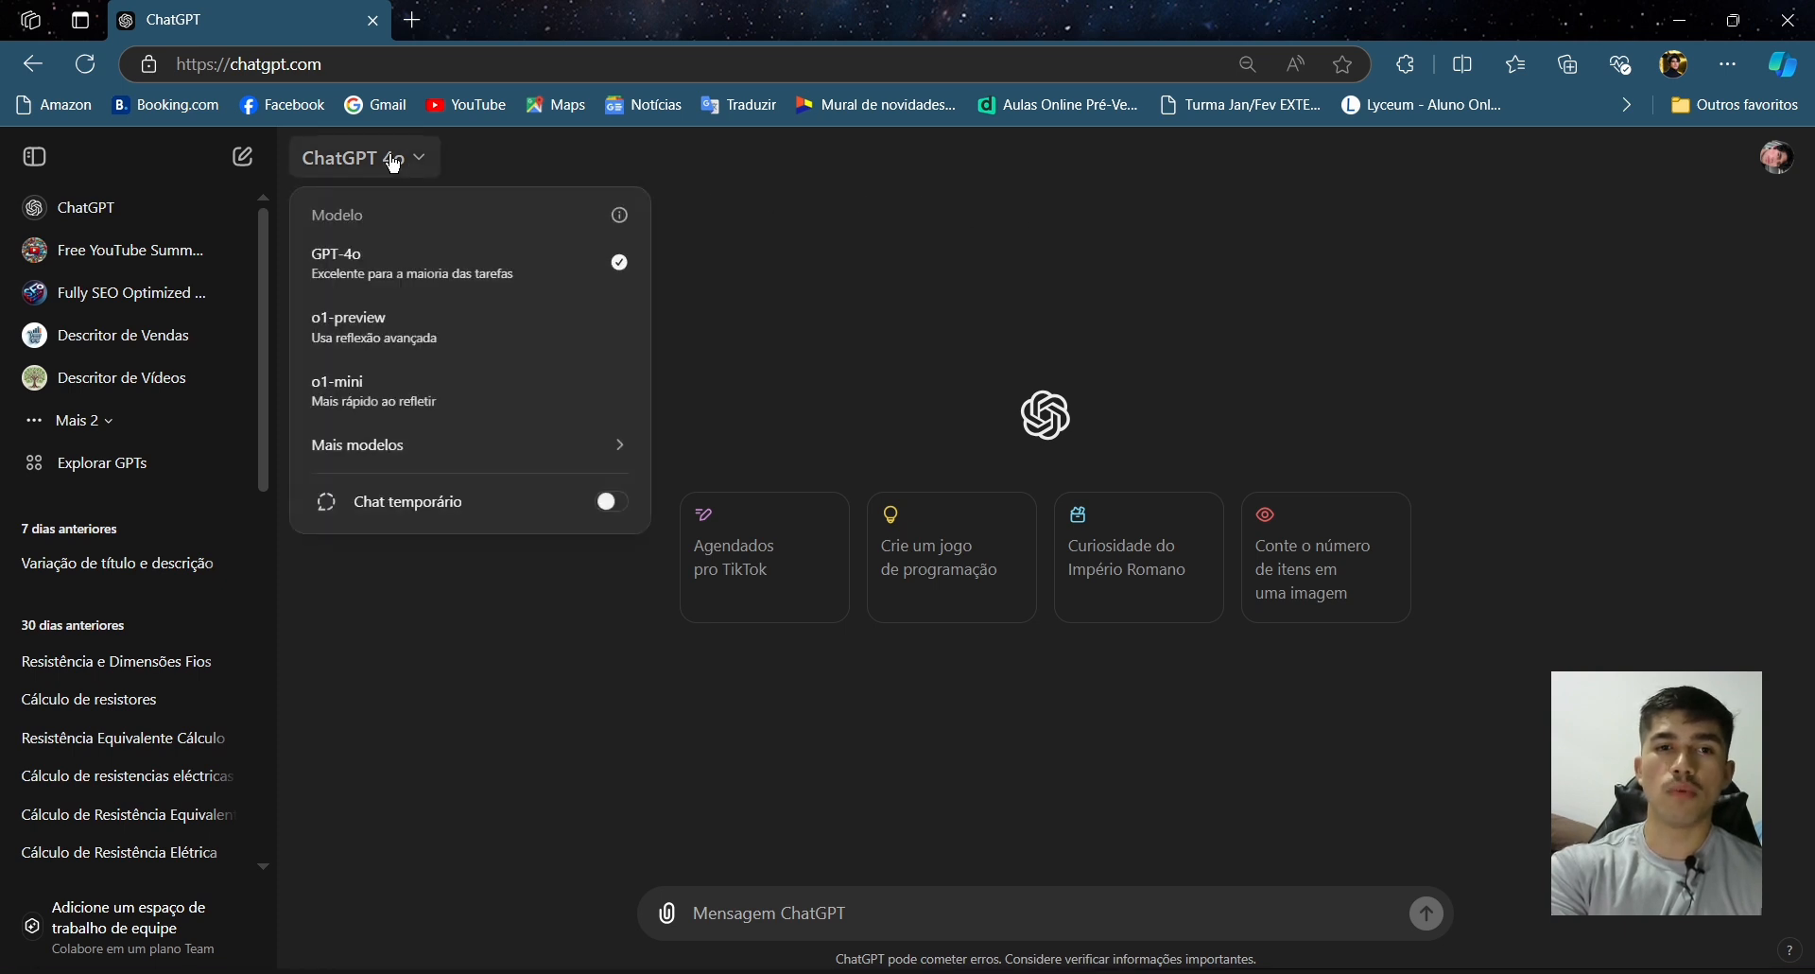
{"action": "mouse_move", "coordinate": [474, 451]}
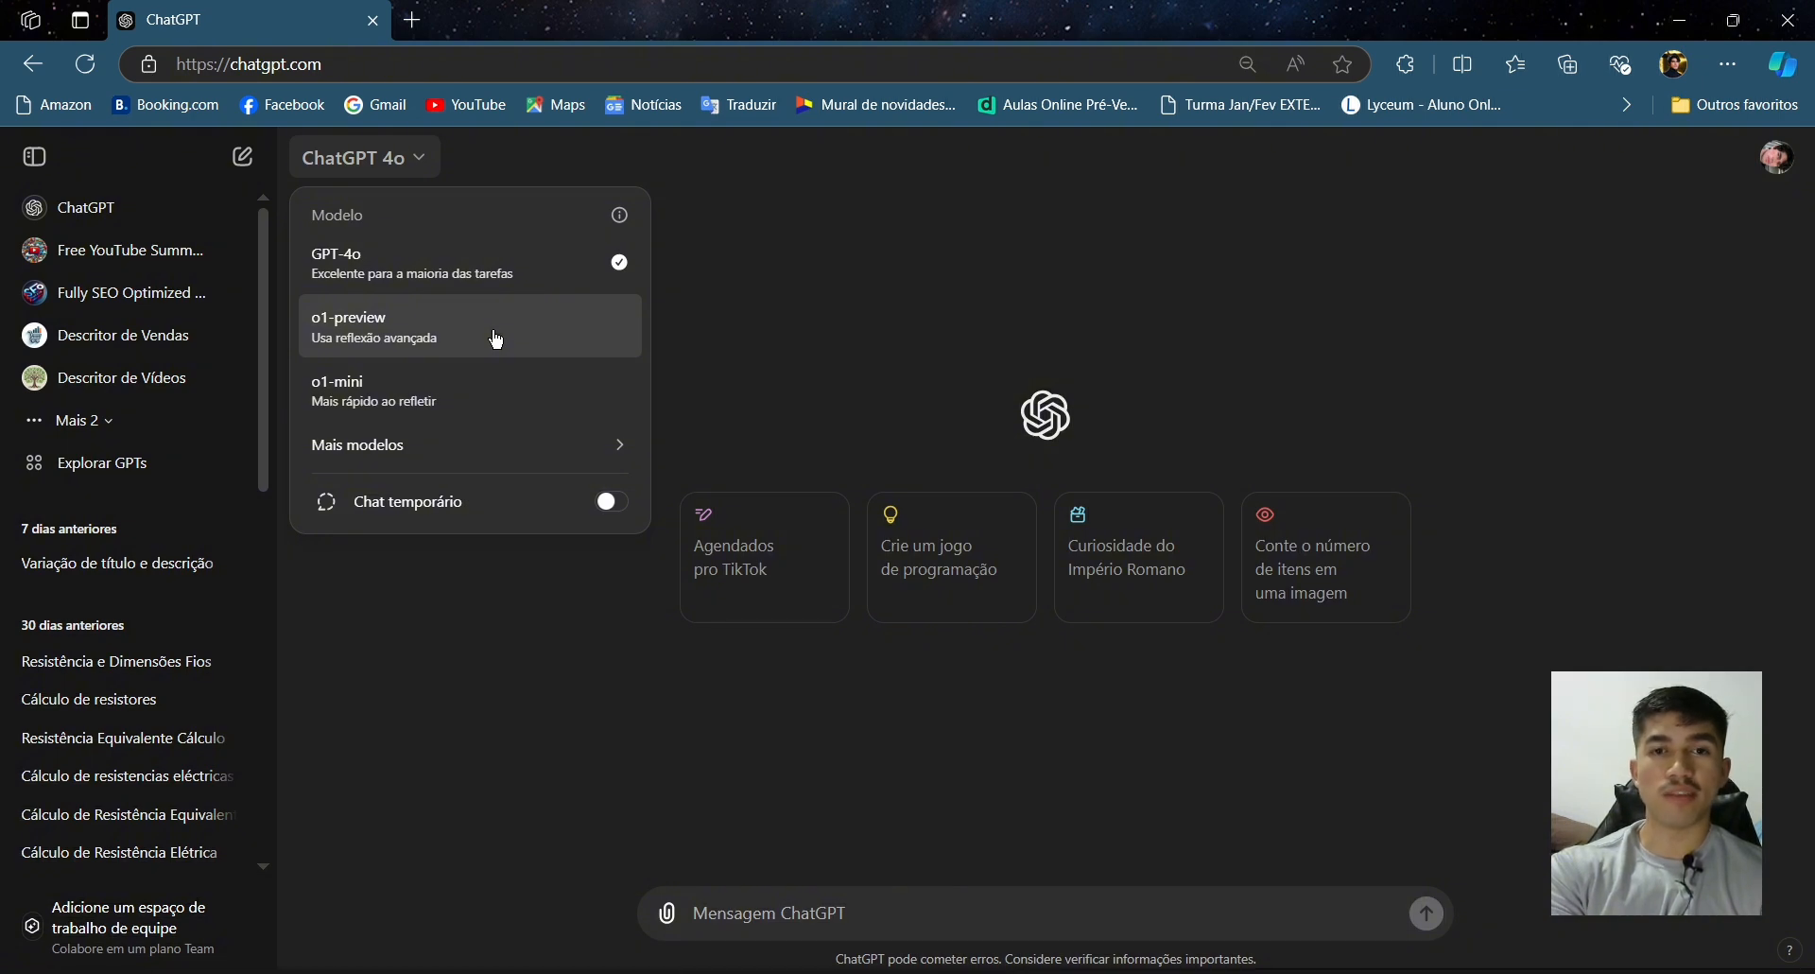
{"action": "left_click", "coordinate": [135, 487]}
{"action": "left_click", "coordinate": [134, 484]}
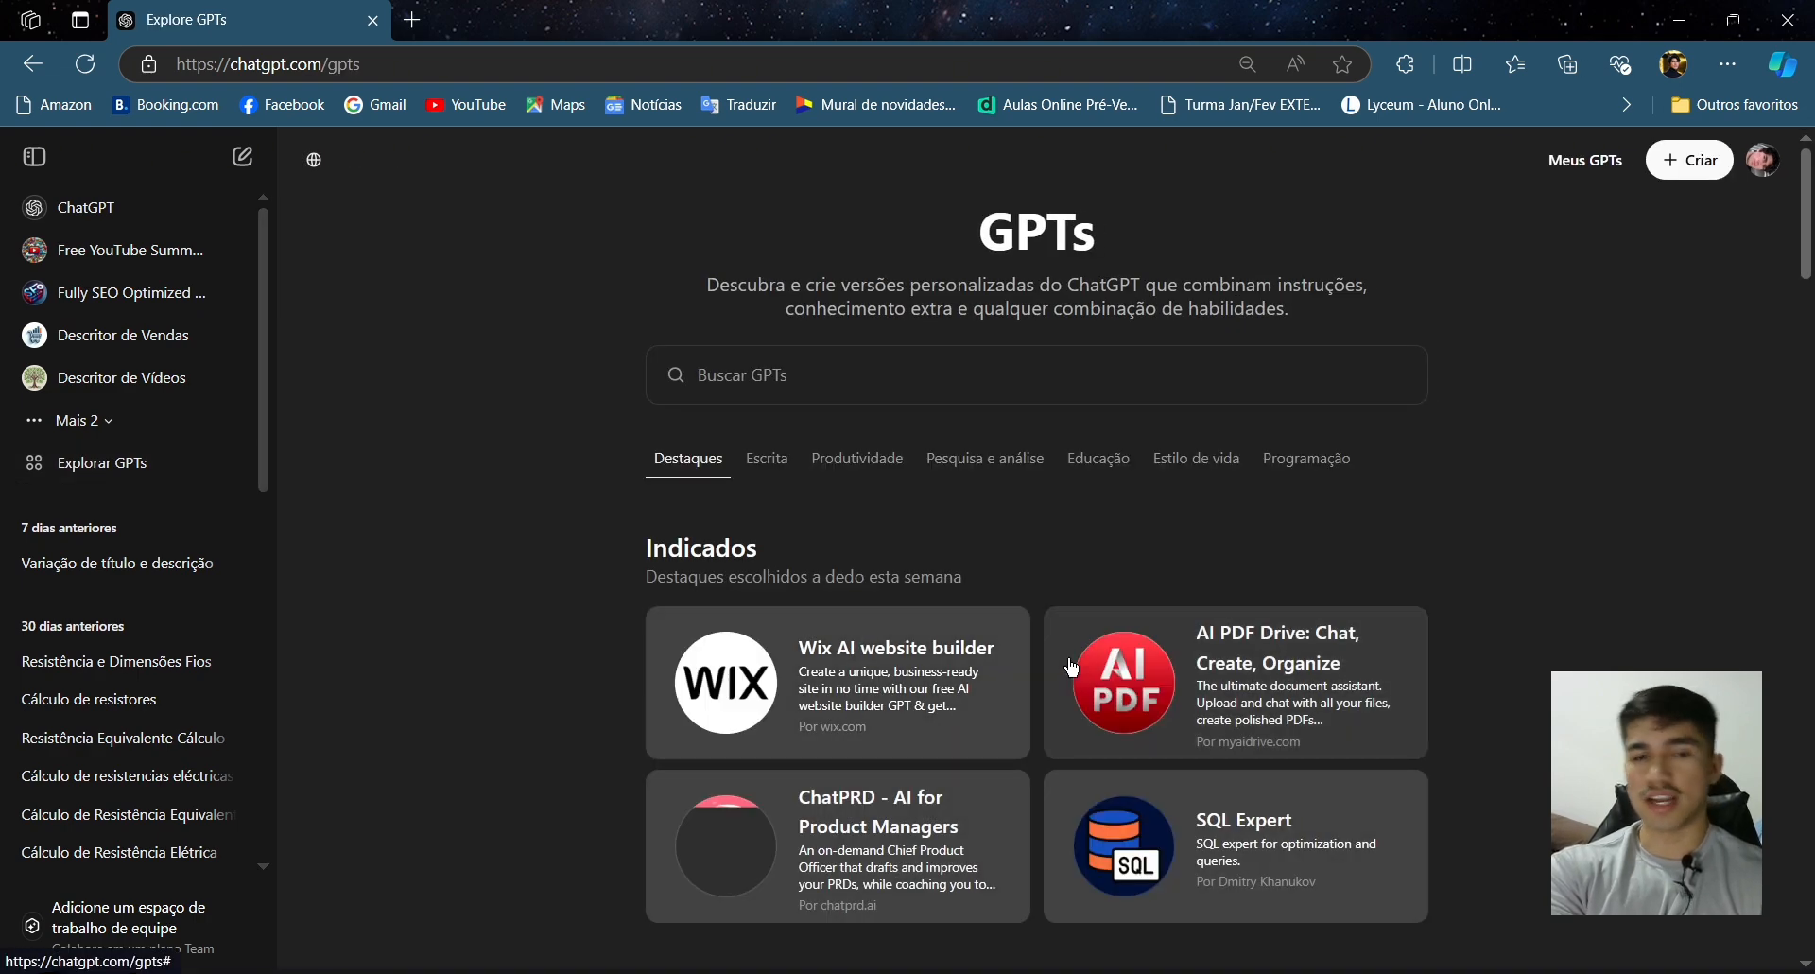
- Browse the featured and trending GPTs in the GPT store
{"action": "scroll", "coordinate": [1187, 609], "scroll_direction": "down", "scroll_amount": 2}
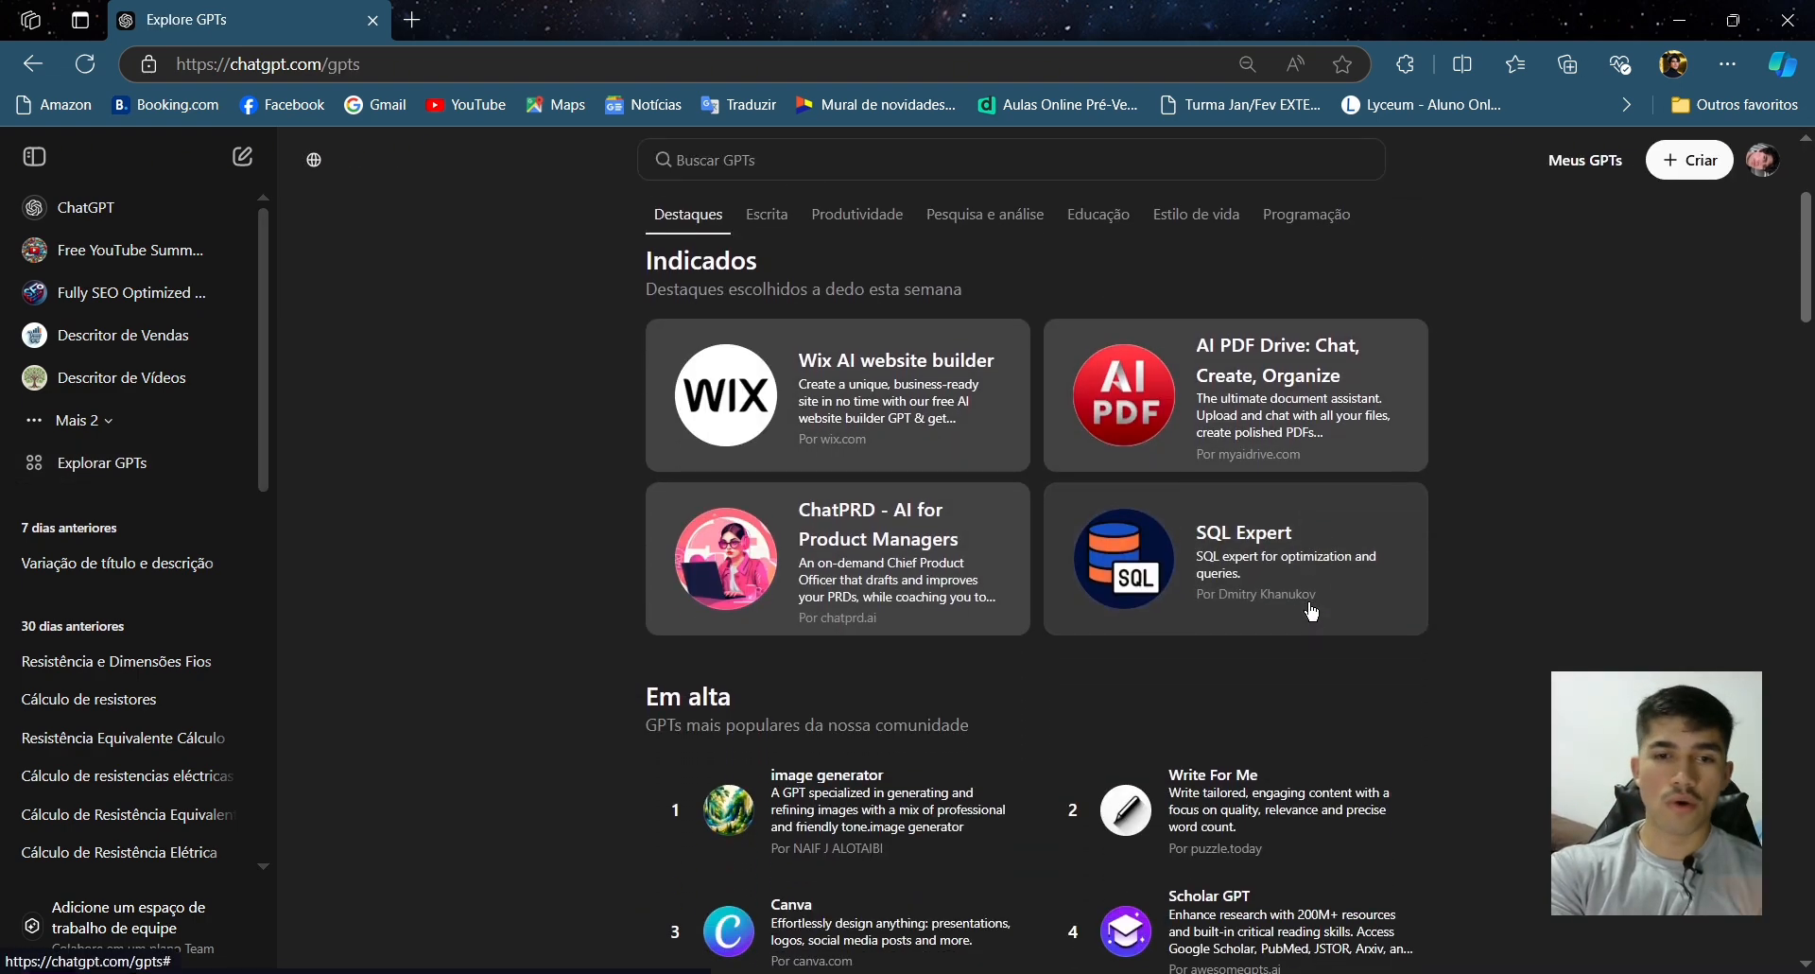
{"action": "scroll", "coordinate": [1322, 654], "scroll_direction": "down", "scroll_amount": 2}
{"action": "scroll", "coordinate": [1529, 594], "scroll_direction": "up", "scroll_amount": 1}
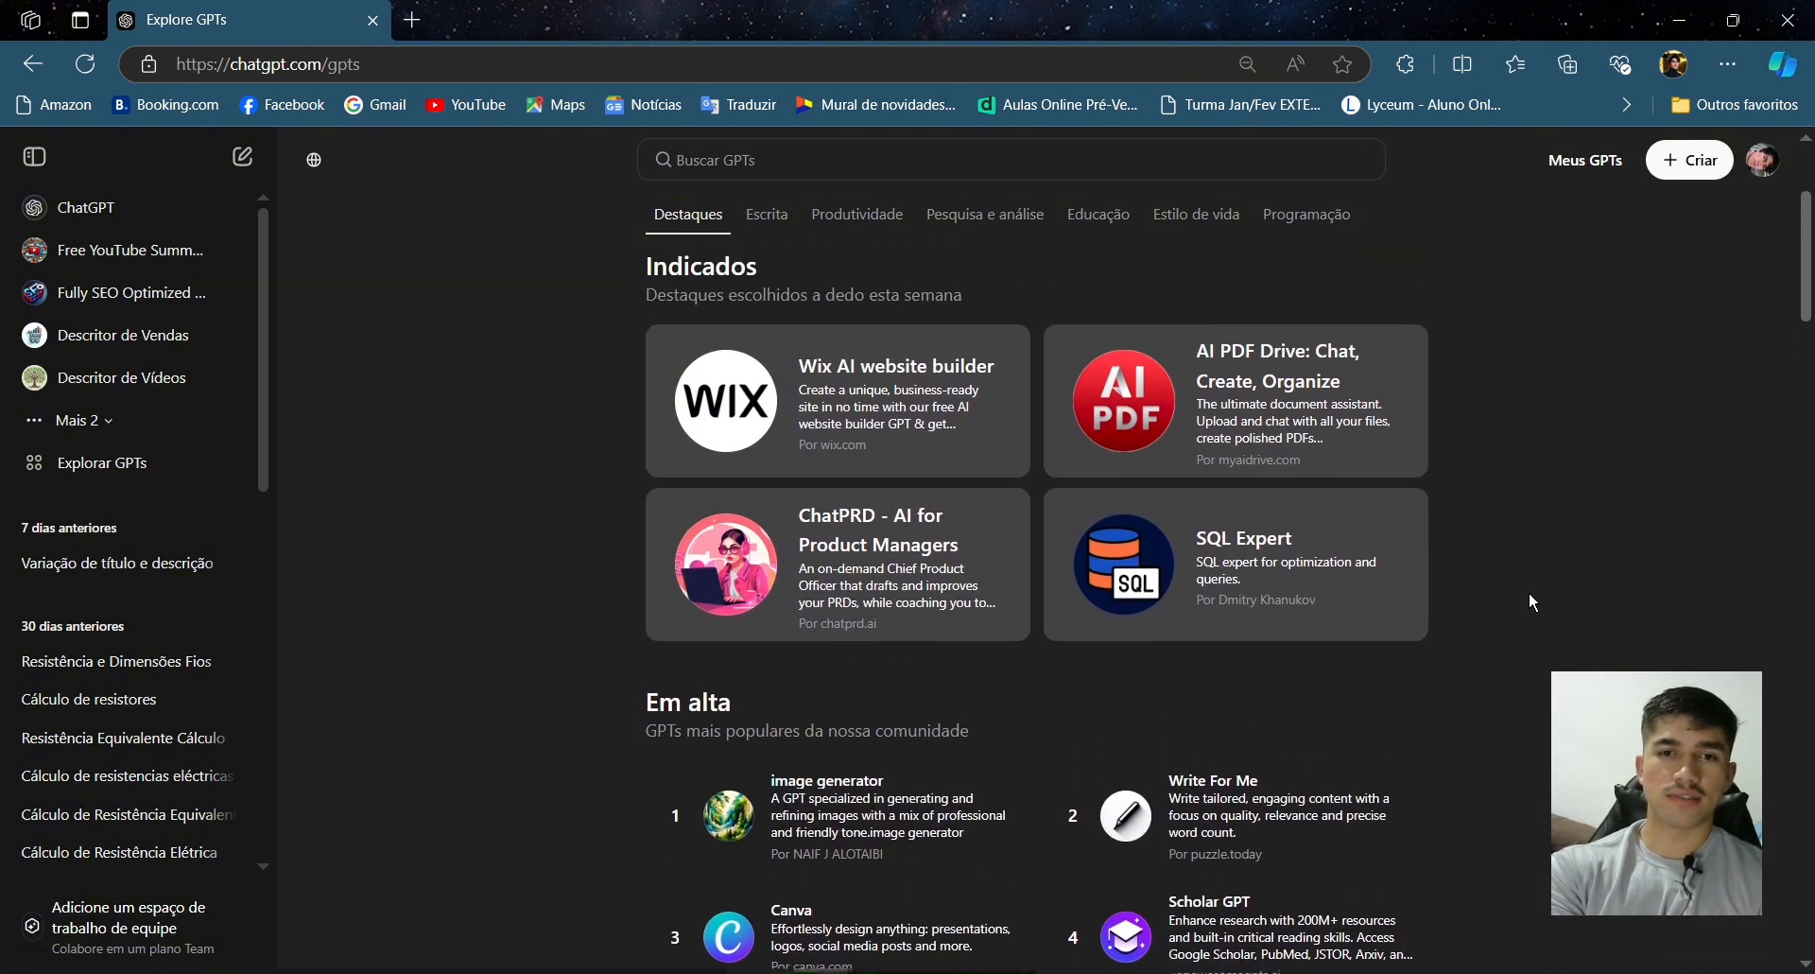
{"action": "scroll", "coordinate": [1531, 593], "scroll_direction": "down", "scroll_amount": 1}
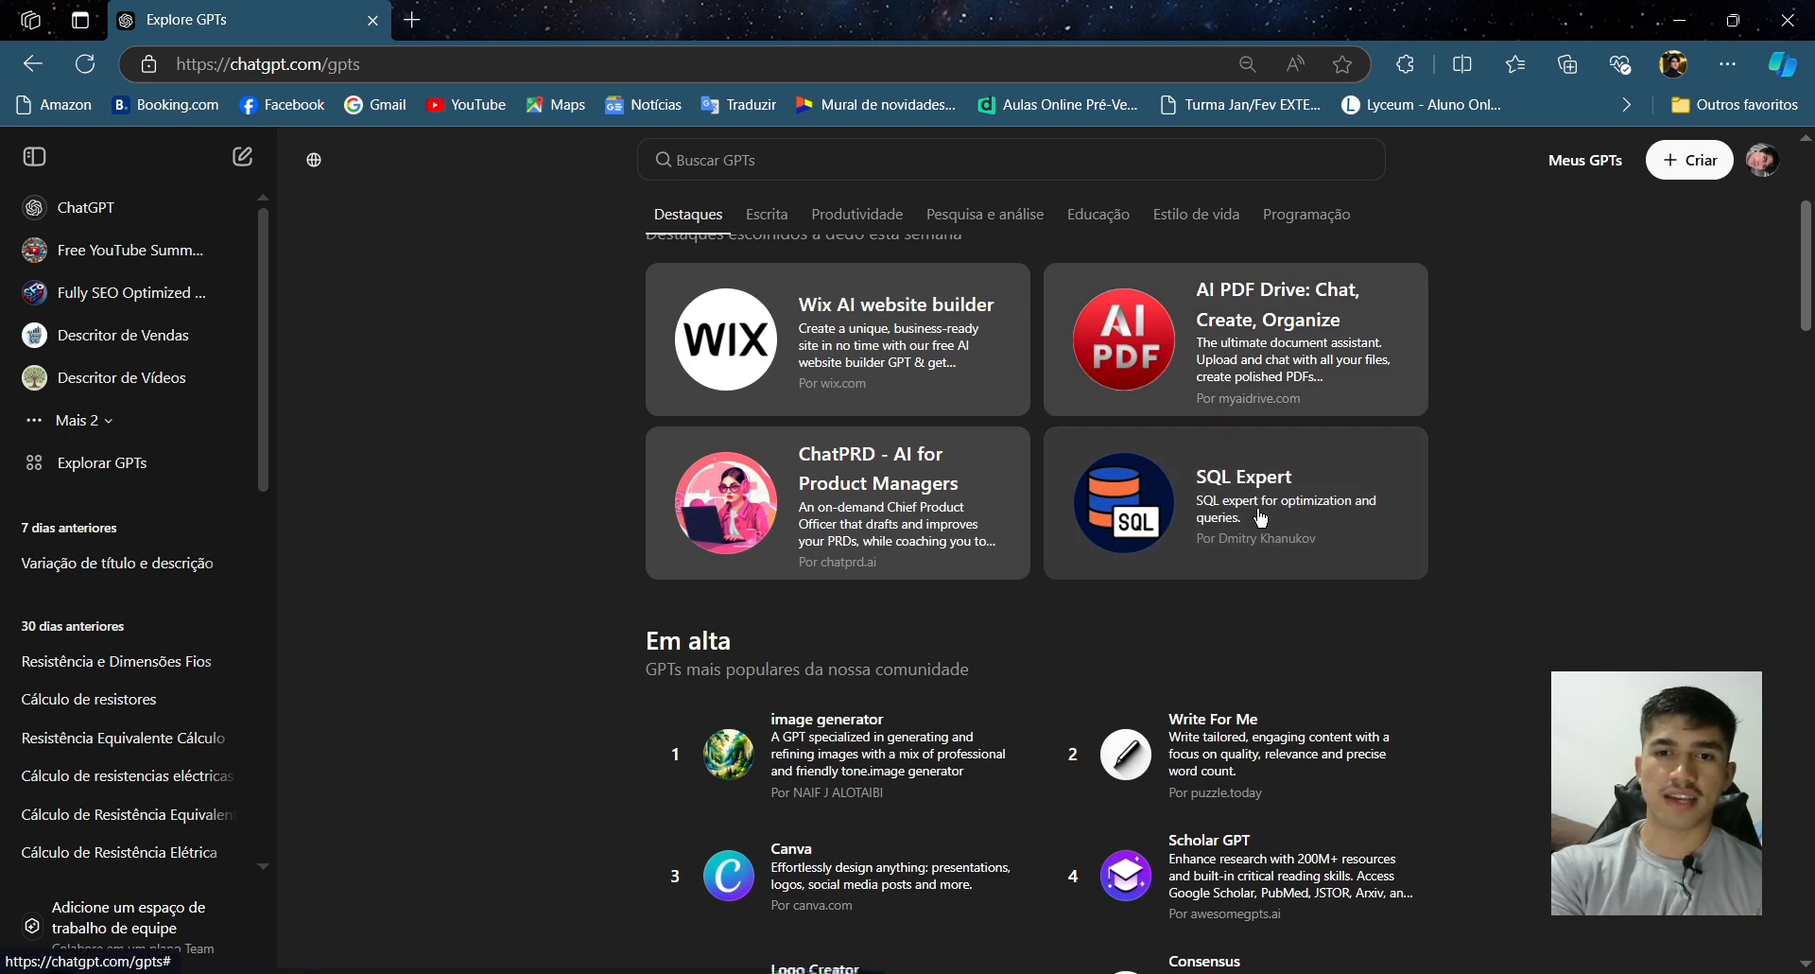
{"action": "scroll", "coordinate": [1262, 520], "scroll_direction": "down", "scroll_amount": 1}
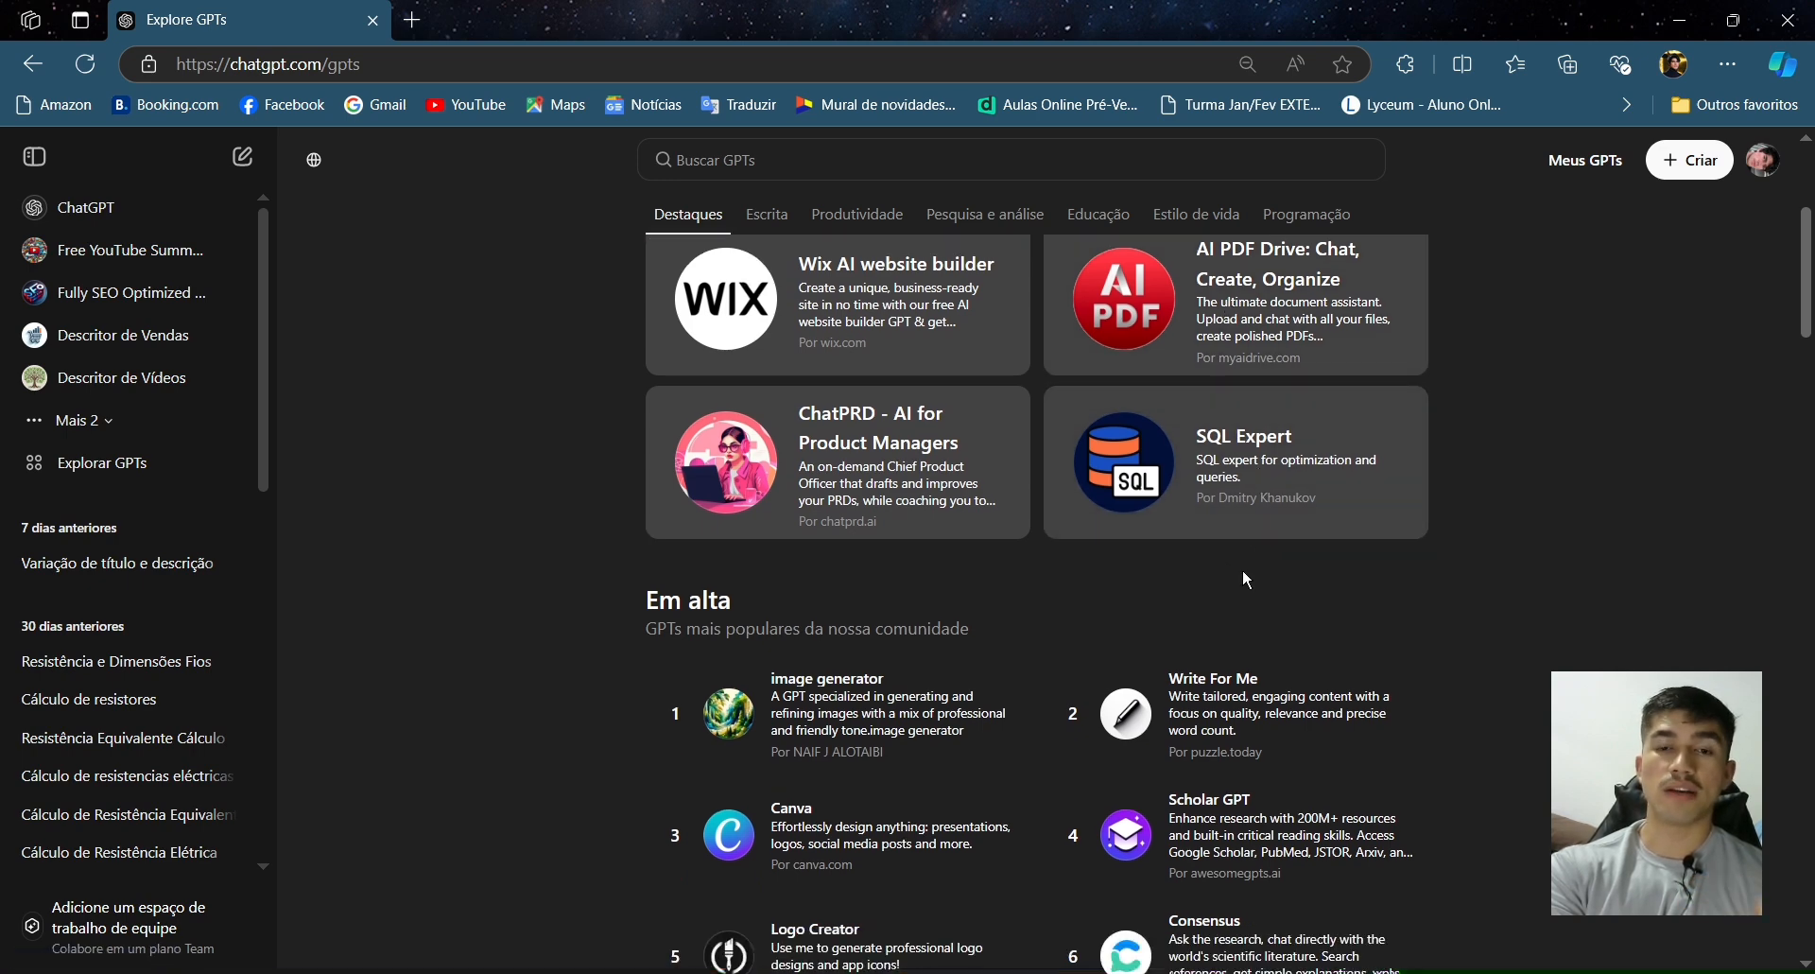
{"action": "scroll", "coordinate": [1242, 569], "scroll_direction": "down", "scroll_amount": 2}
{"action": "scroll", "coordinate": [1406, 586], "scroll_direction": "down", "scroll_amount": 2}
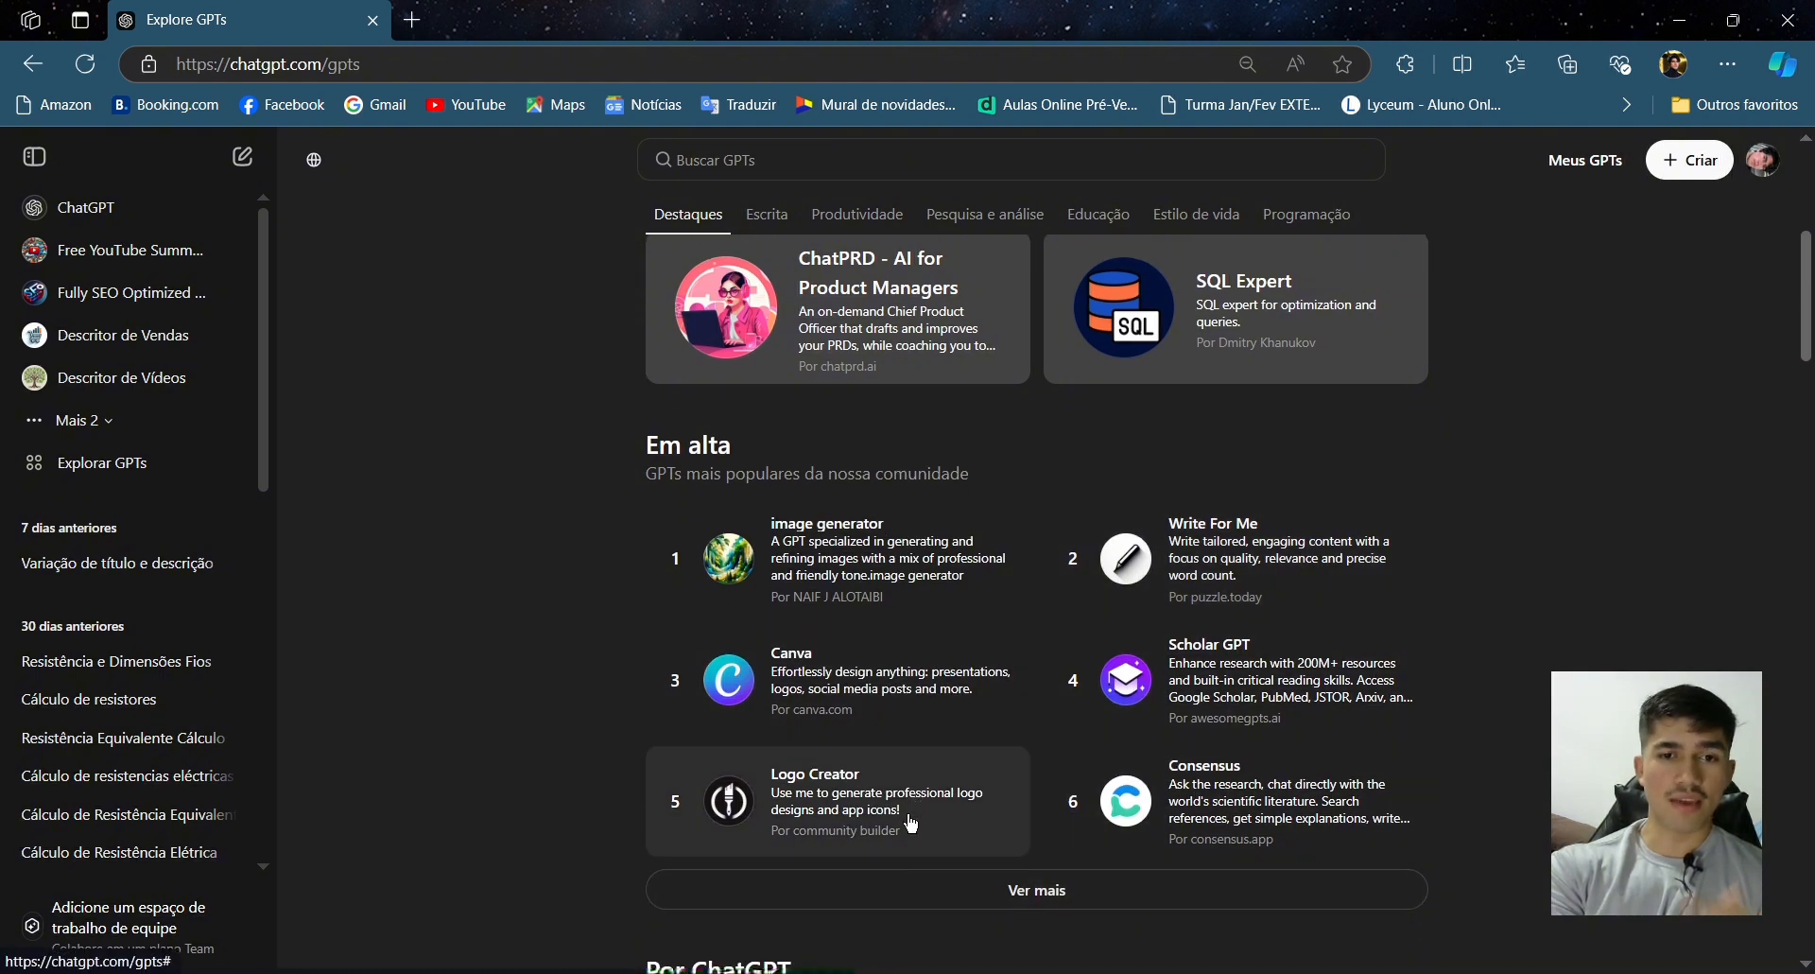
{"action": "scroll", "coordinate": [910, 813], "scroll_direction": "down", "scroll_amount": 1}
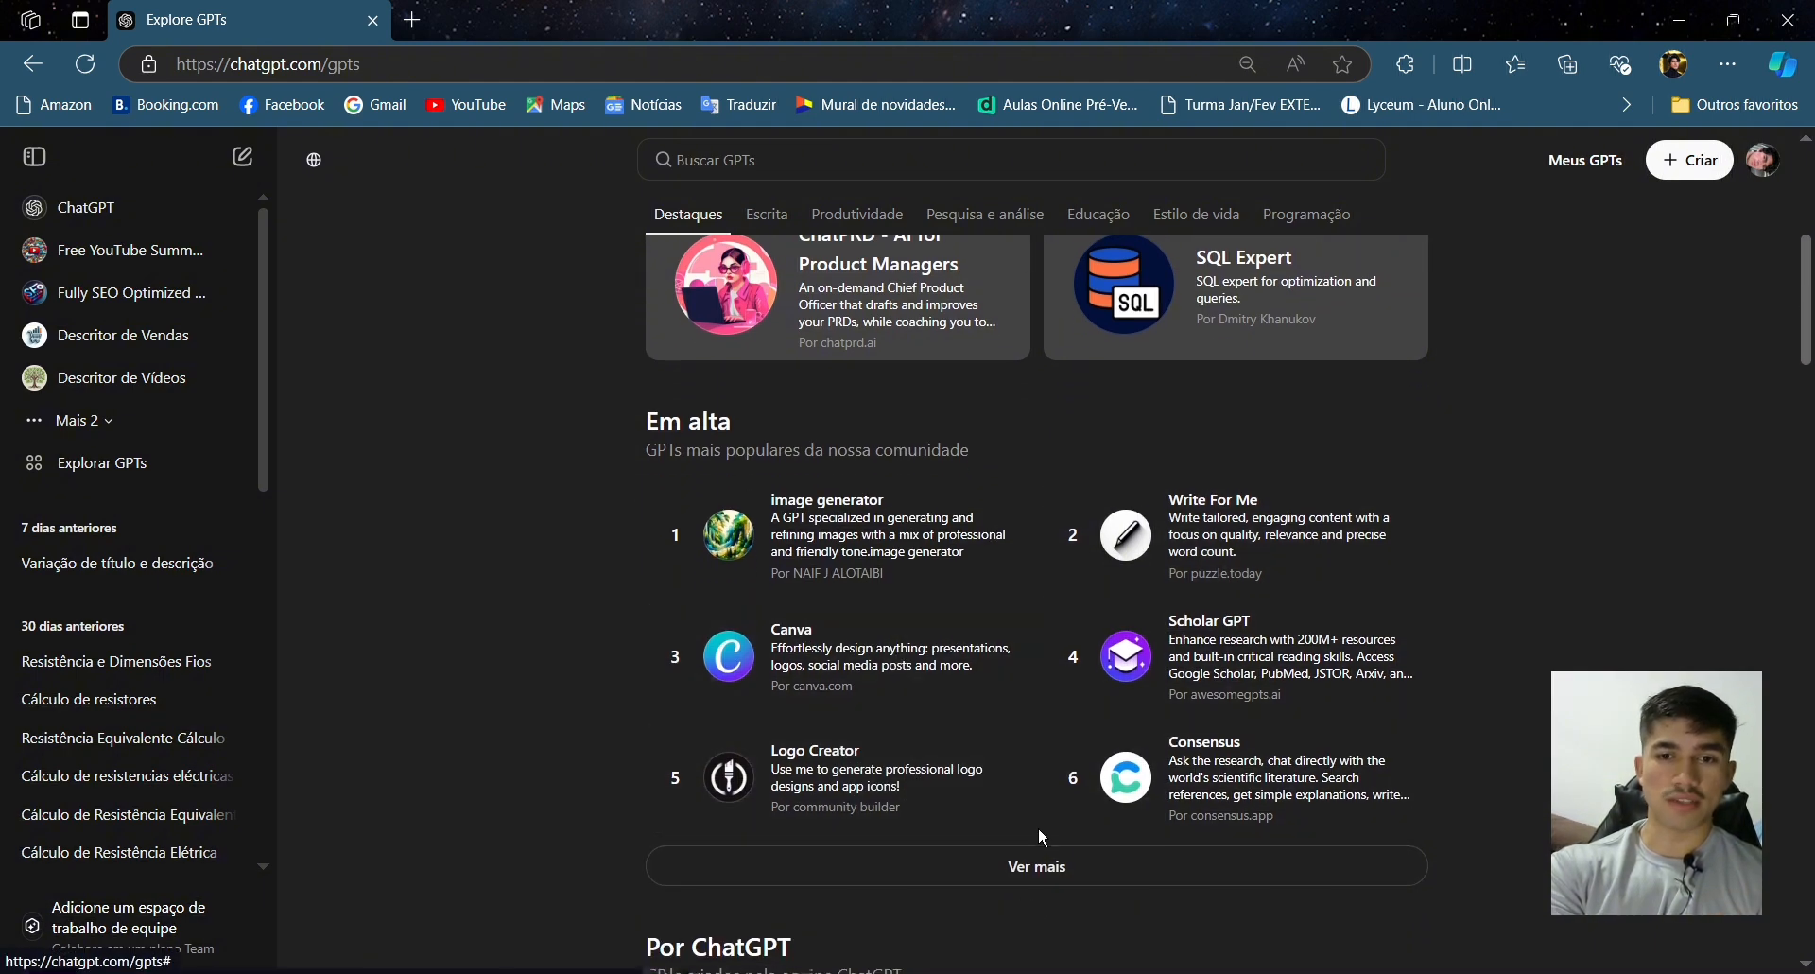
- Expand the trending and By ChatGPT lists to see more GPTs, then return to the top of the store
{"action": "left_click", "coordinate": [1040, 862]}
{"action": "scroll", "coordinate": [1113, 736], "scroll_direction": "down", "scroll_amount": 5}
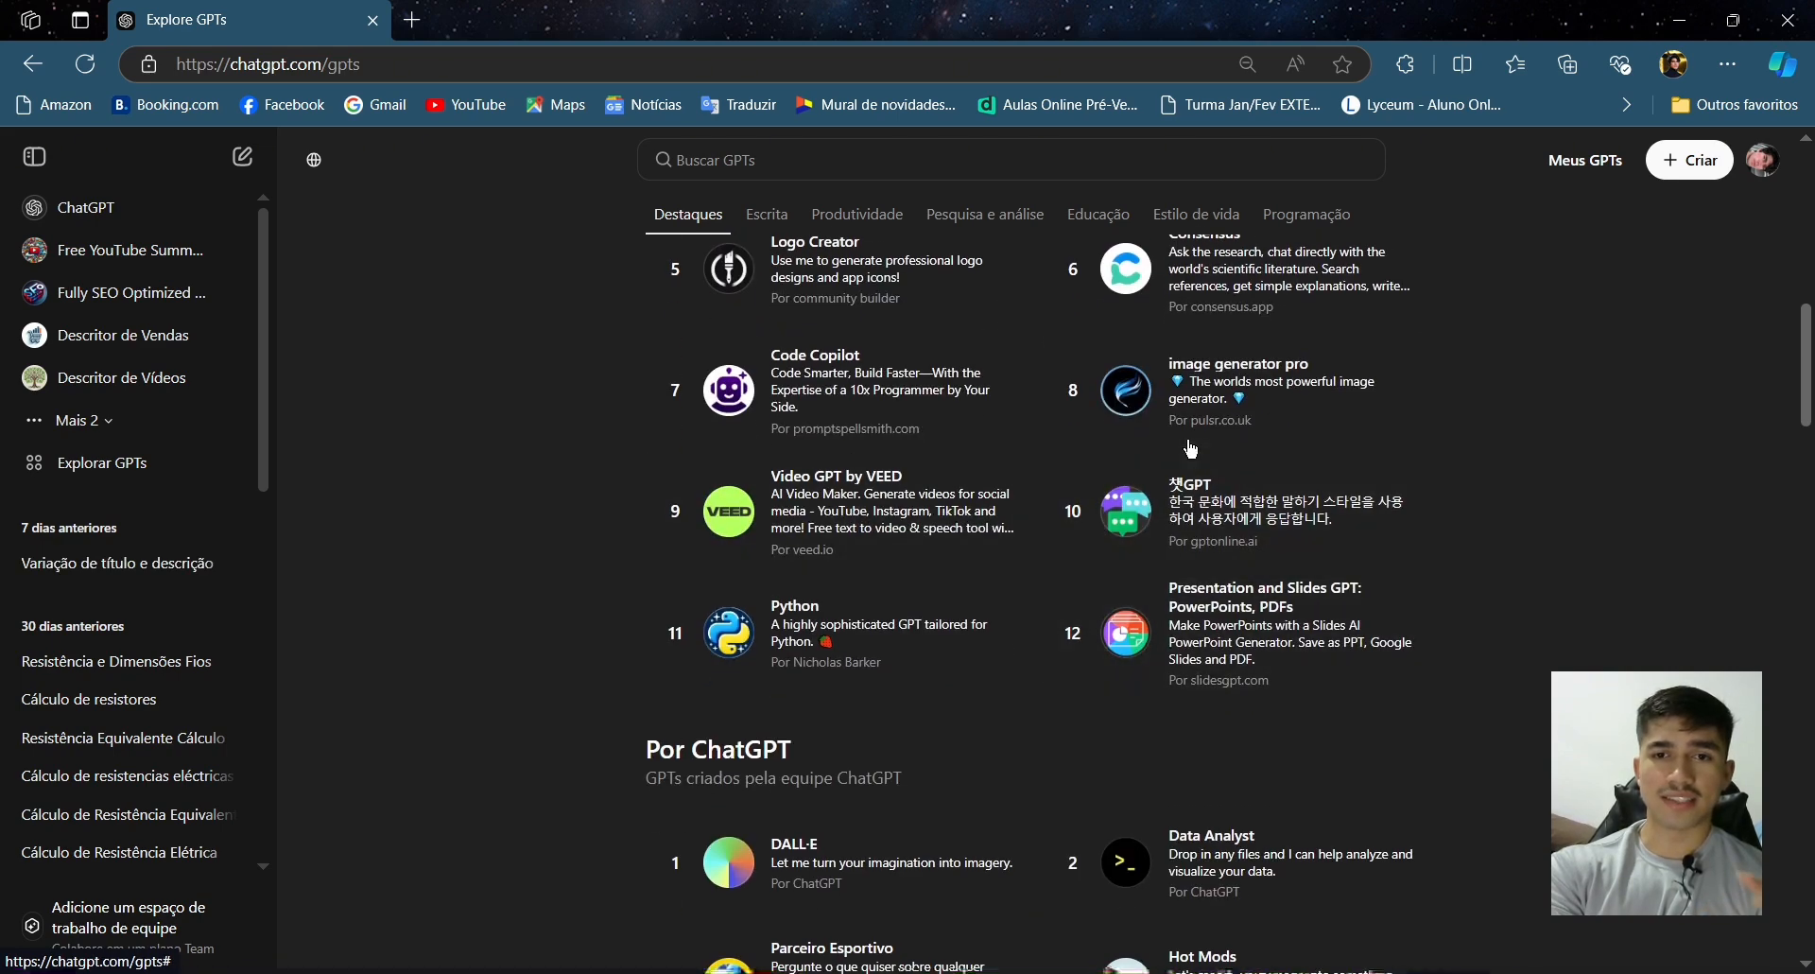
{"action": "scroll", "coordinate": [1199, 546], "scroll_direction": "down", "scroll_amount": 1}
{"action": "scroll", "coordinate": [1200, 546], "scroll_direction": "down", "scroll_amount": 1}
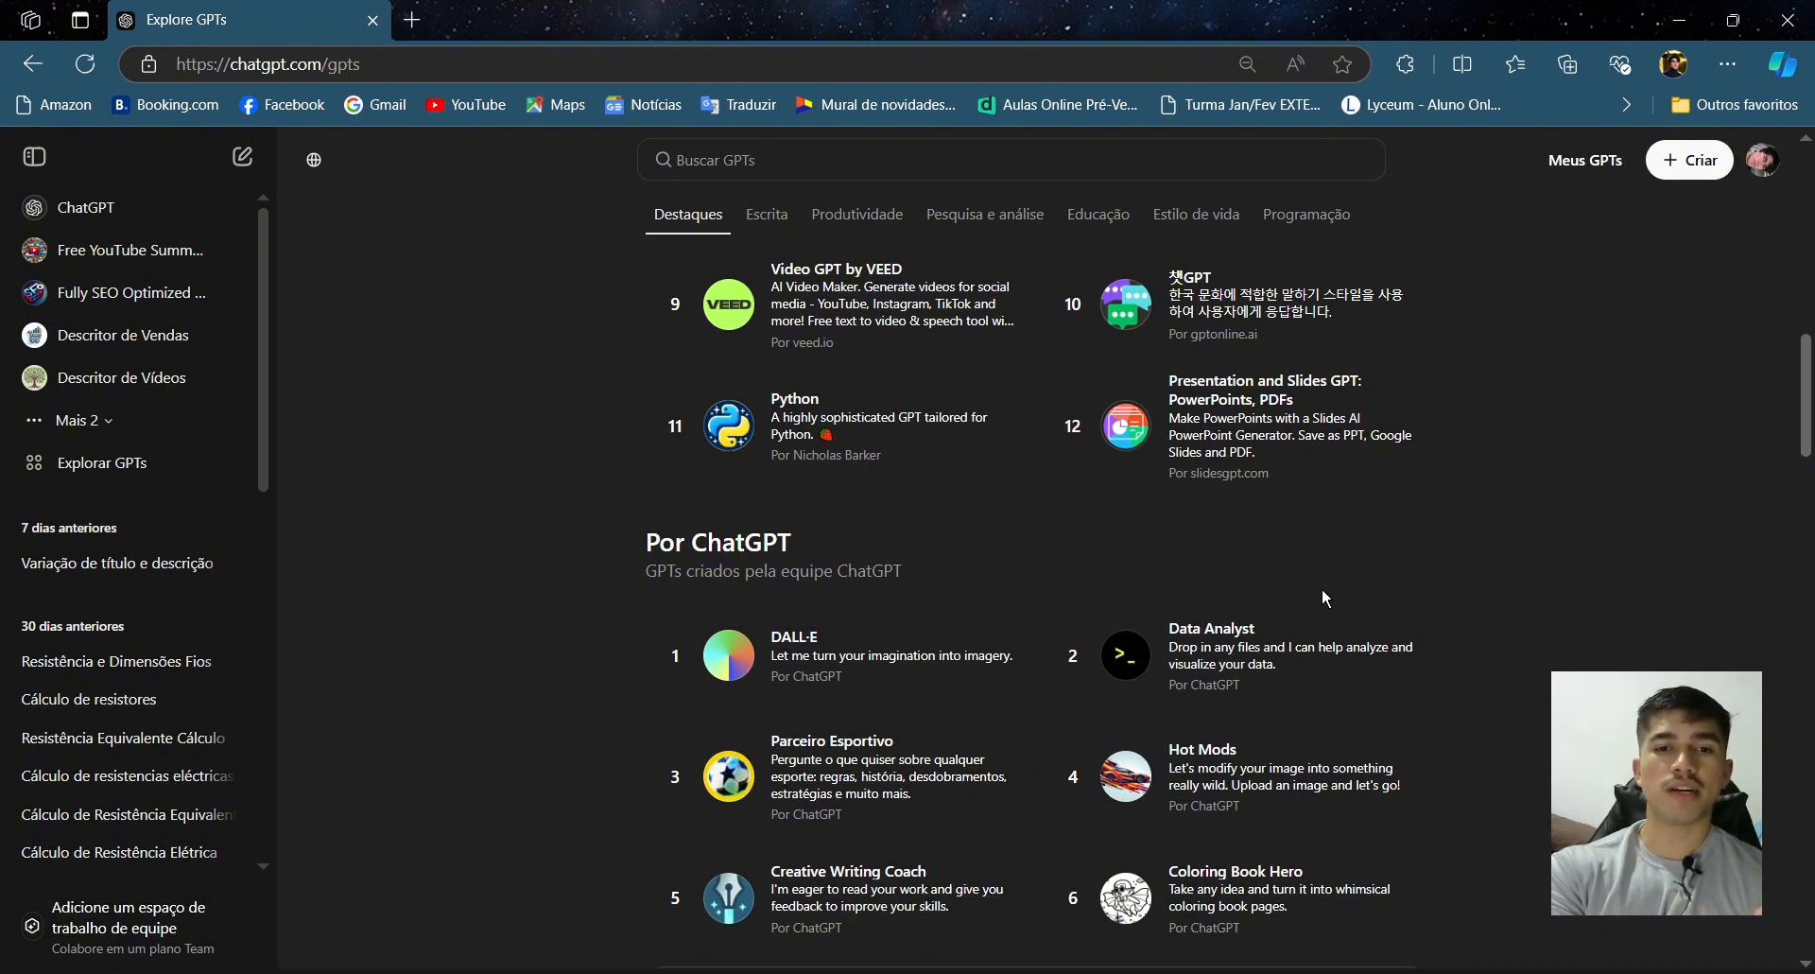
{"action": "scroll", "coordinate": [1323, 591], "scroll_direction": "down", "scroll_amount": 2}
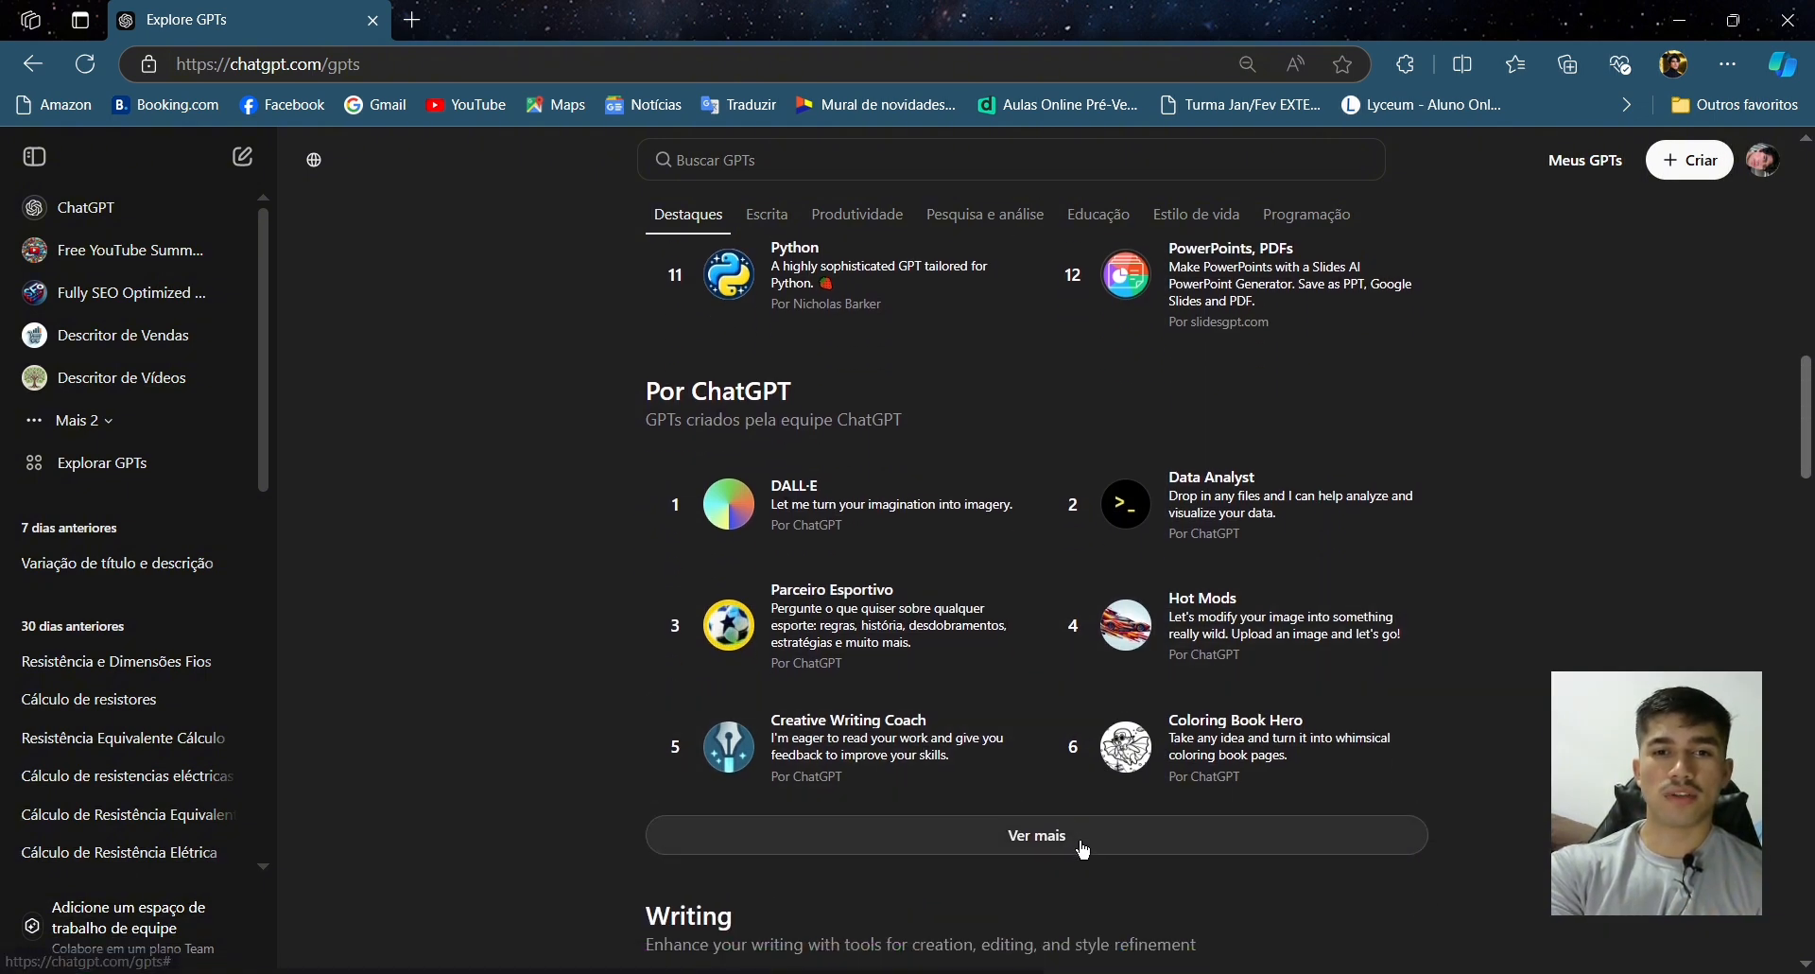
{"action": "left_click", "coordinate": [1040, 835]}
{"action": "scroll", "coordinate": [870, 638], "scroll_direction": "down", "scroll_amount": 1}
{"action": "scroll", "coordinate": [870, 638], "scroll_direction": "down", "scroll_amount": 1}
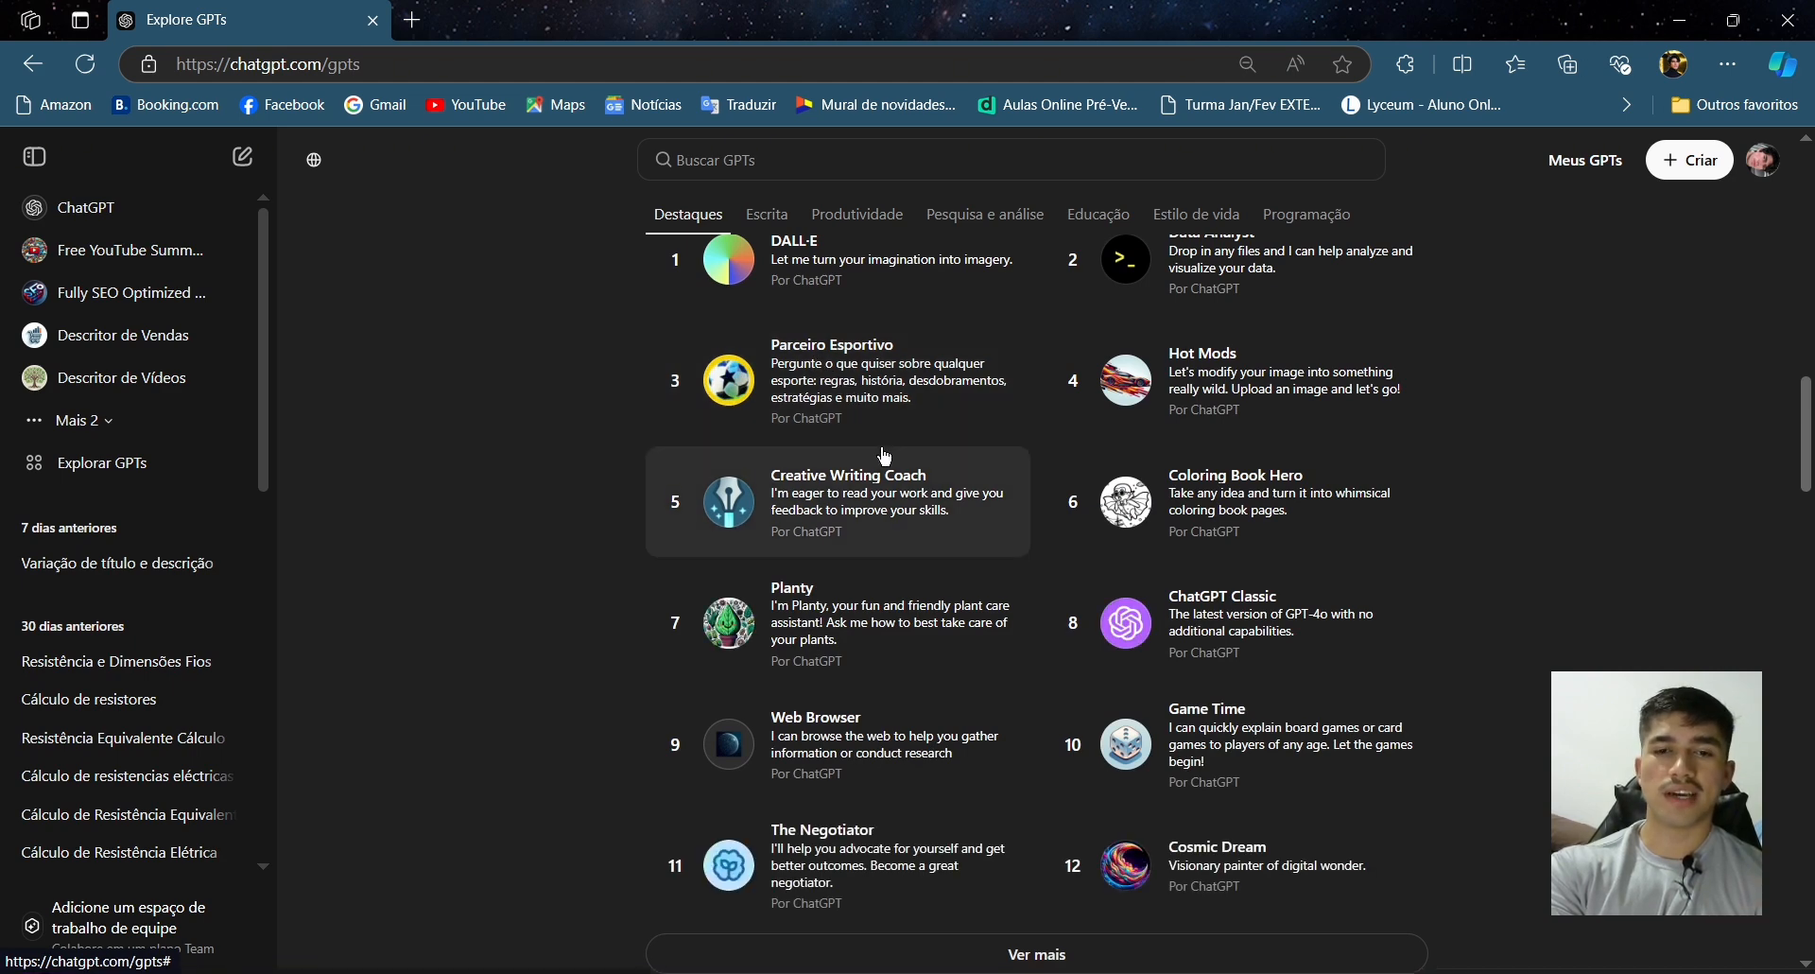
{"action": "scroll", "coordinate": [1138, 777], "scroll_direction": "down", "scroll_amount": 1}
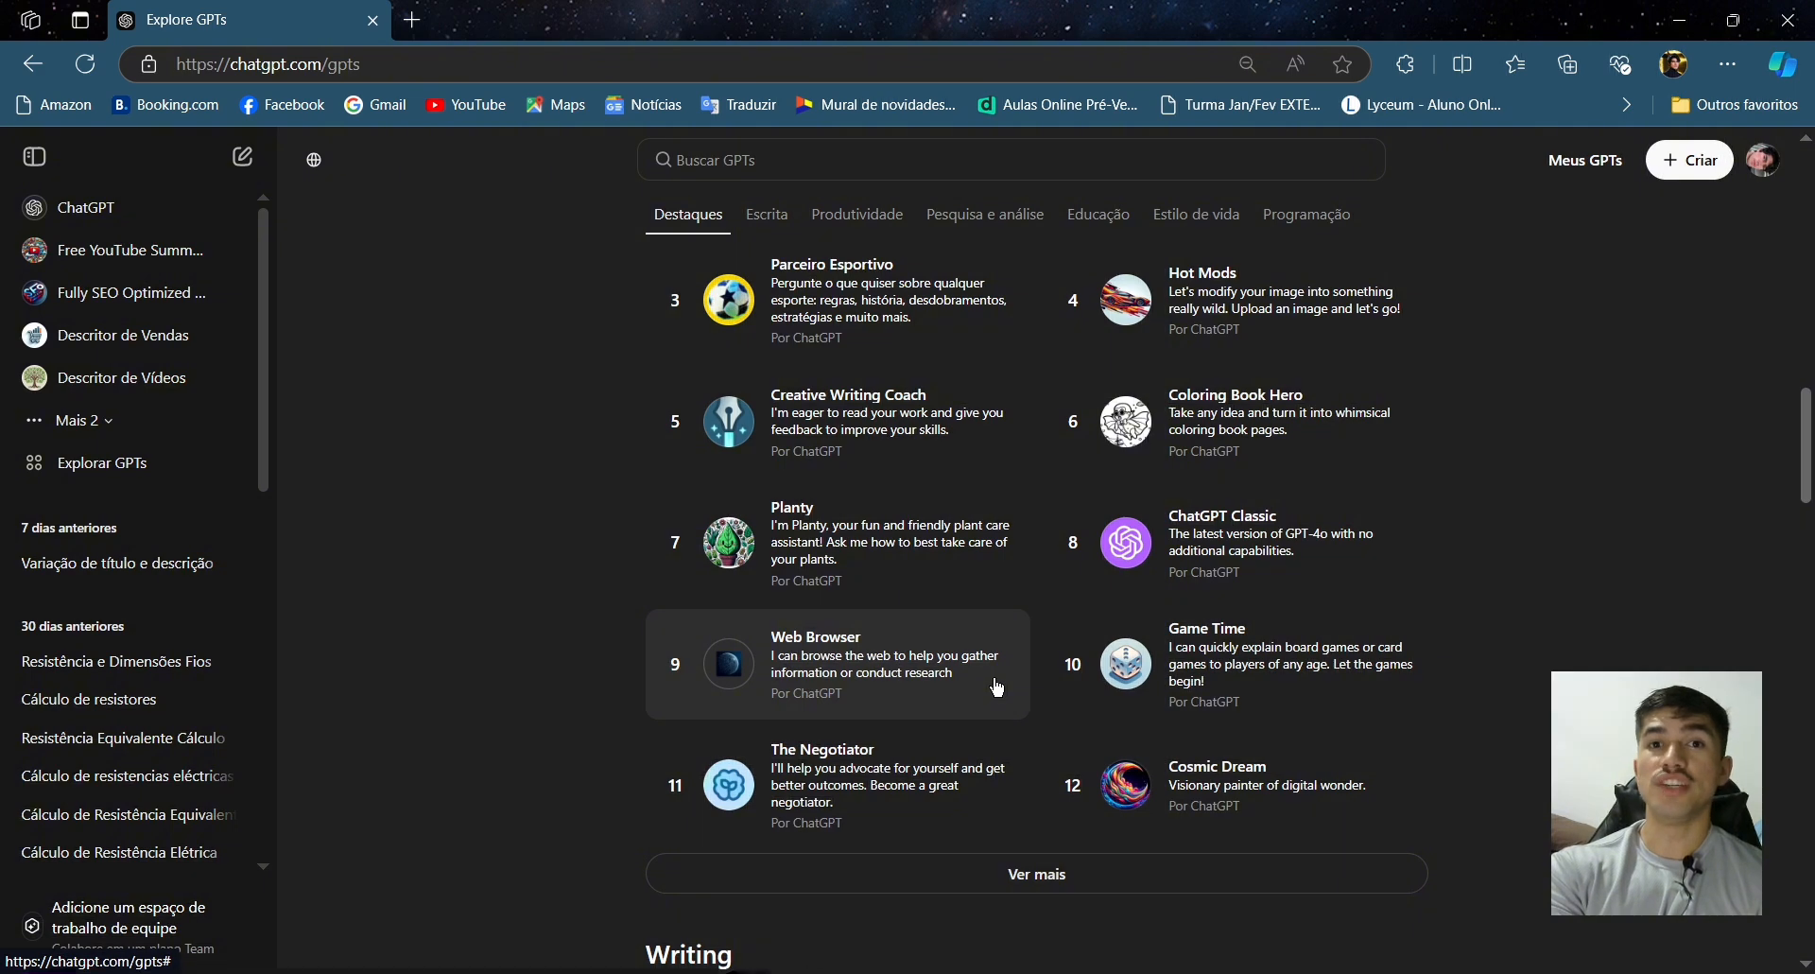
{"action": "left_click", "coordinate": [1021, 872]}
{"action": "scroll", "coordinate": [1024, 879], "scroll_direction": "down", "scroll_amount": 2}
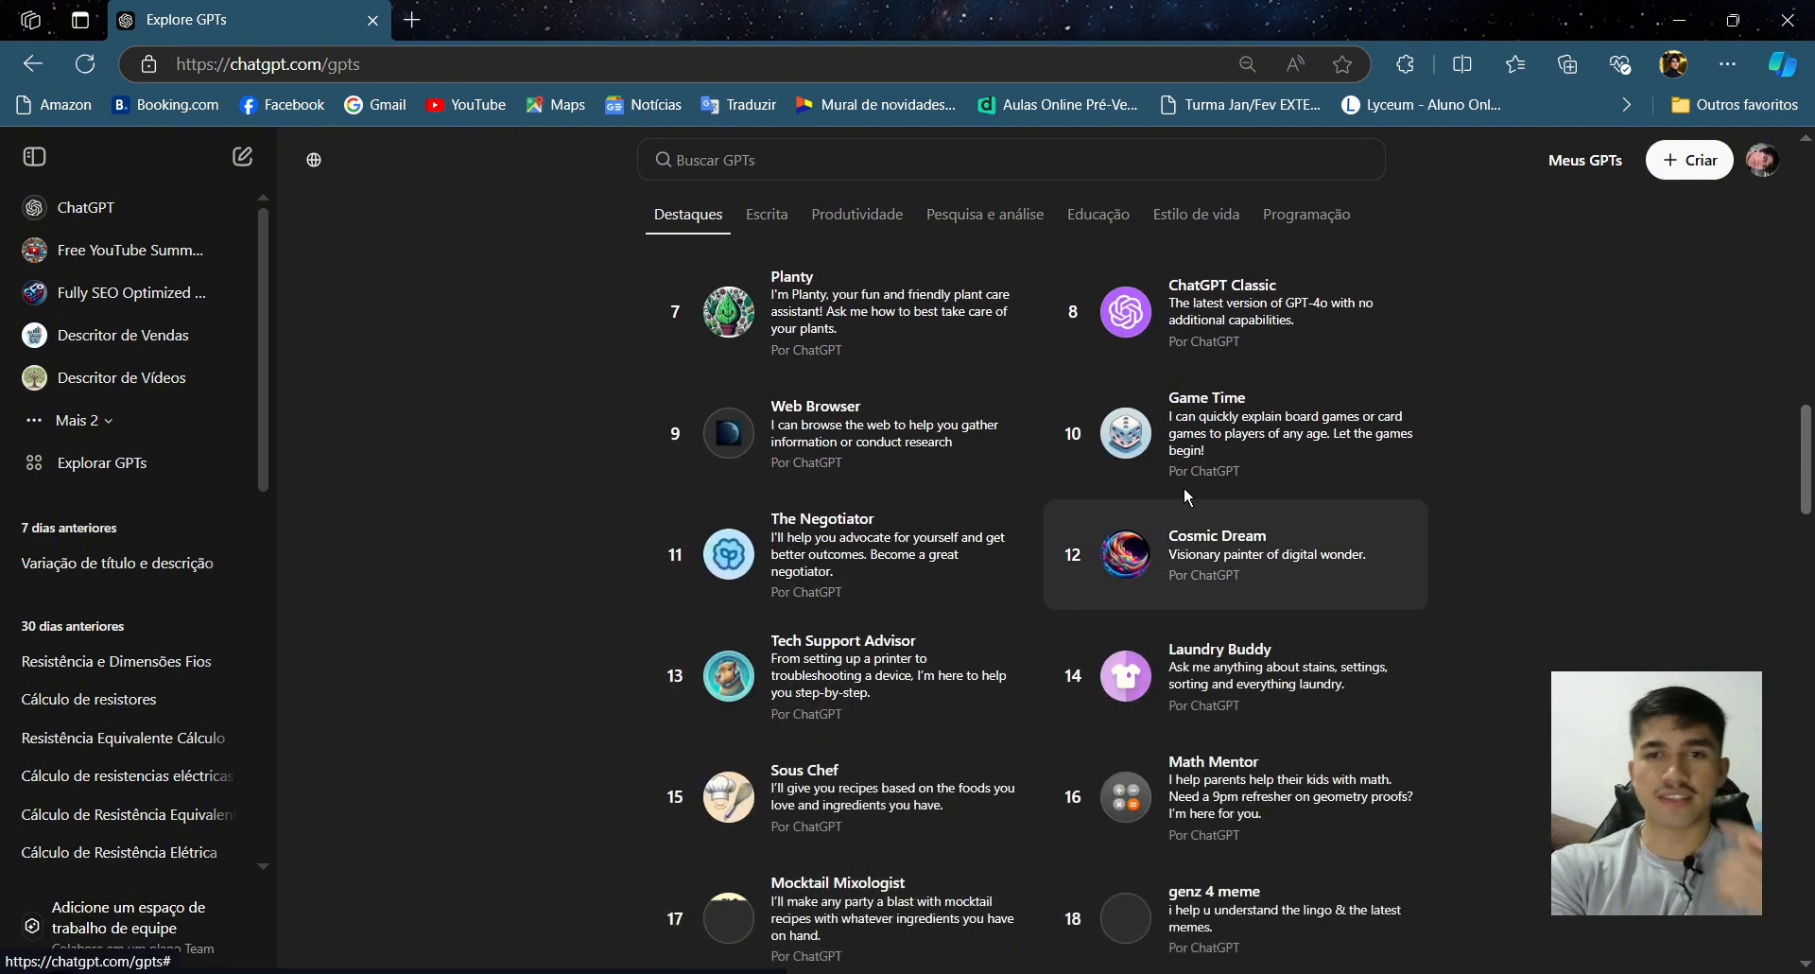
{"action": "scroll", "coordinate": [1115, 690], "scroll_direction": "down", "scroll_amount": 2}
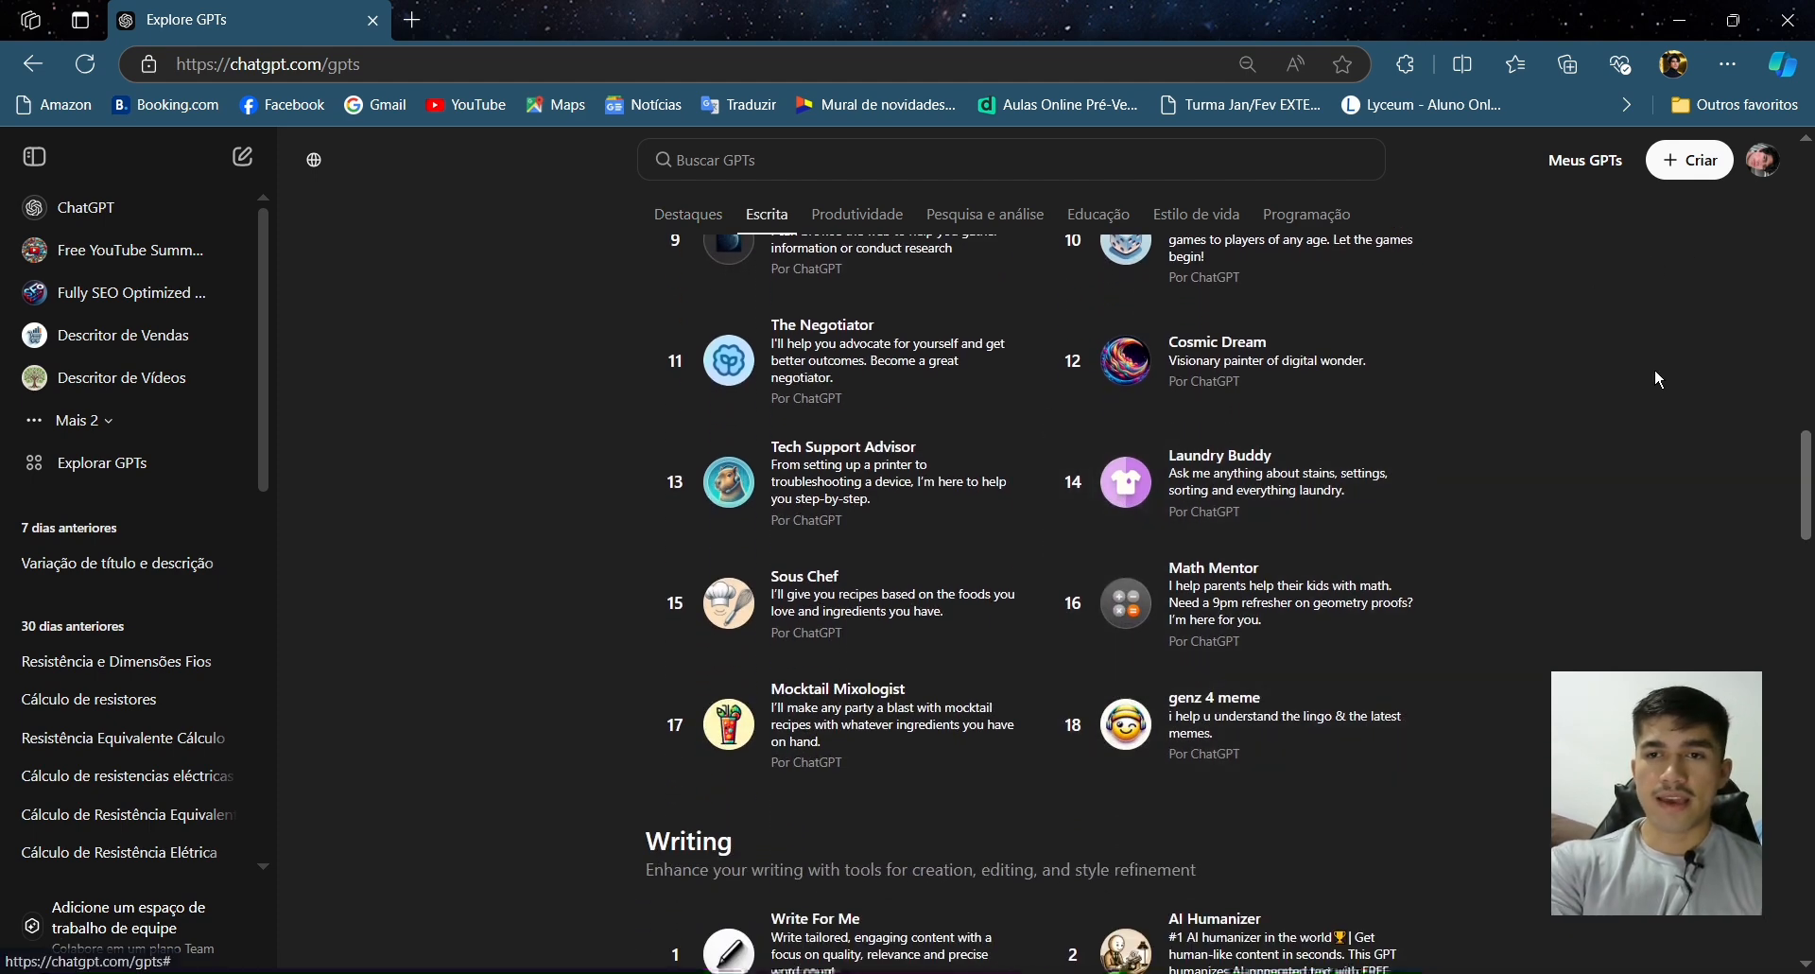
{"action": "scroll", "coordinate": [1656, 371], "scroll_direction": "up", "scroll_amount": 18}
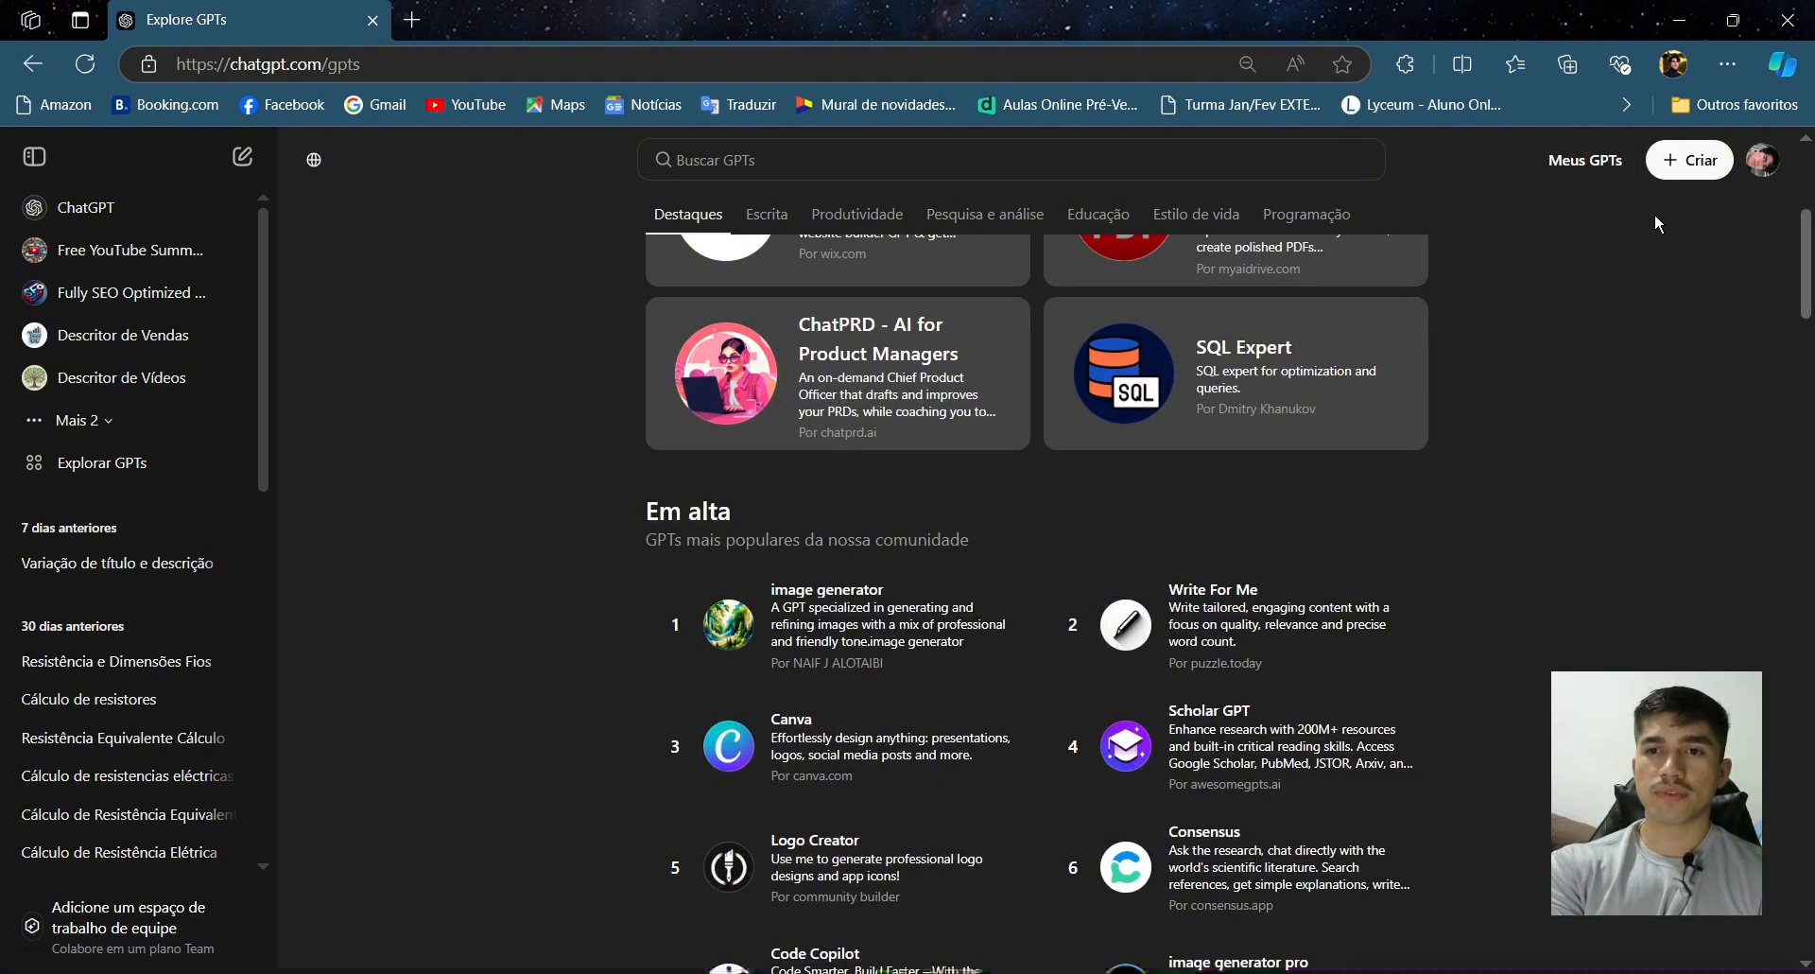
{"action": "scroll", "coordinate": [1655, 212], "scroll_direction": "up", "scroll_amount": 4}
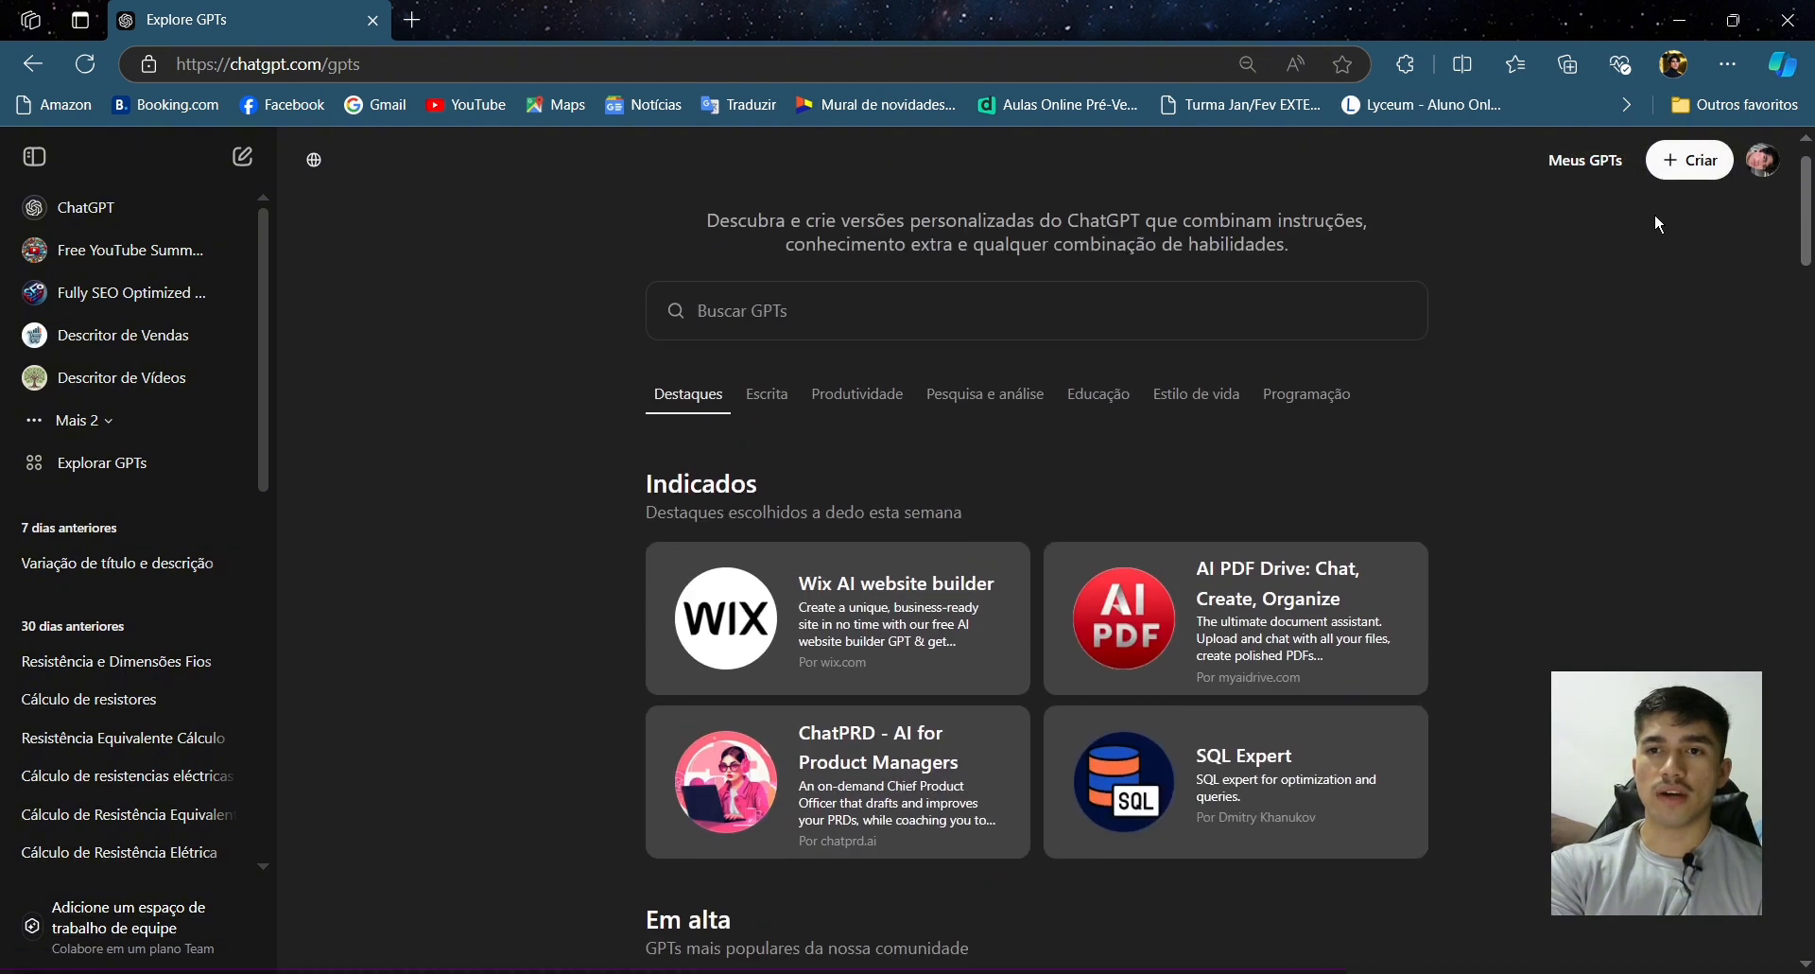
- Start creating a new GPT and review the Create and Configure tabs of the editor
{"action": "left_click", "coordinate": [1692, 179]}
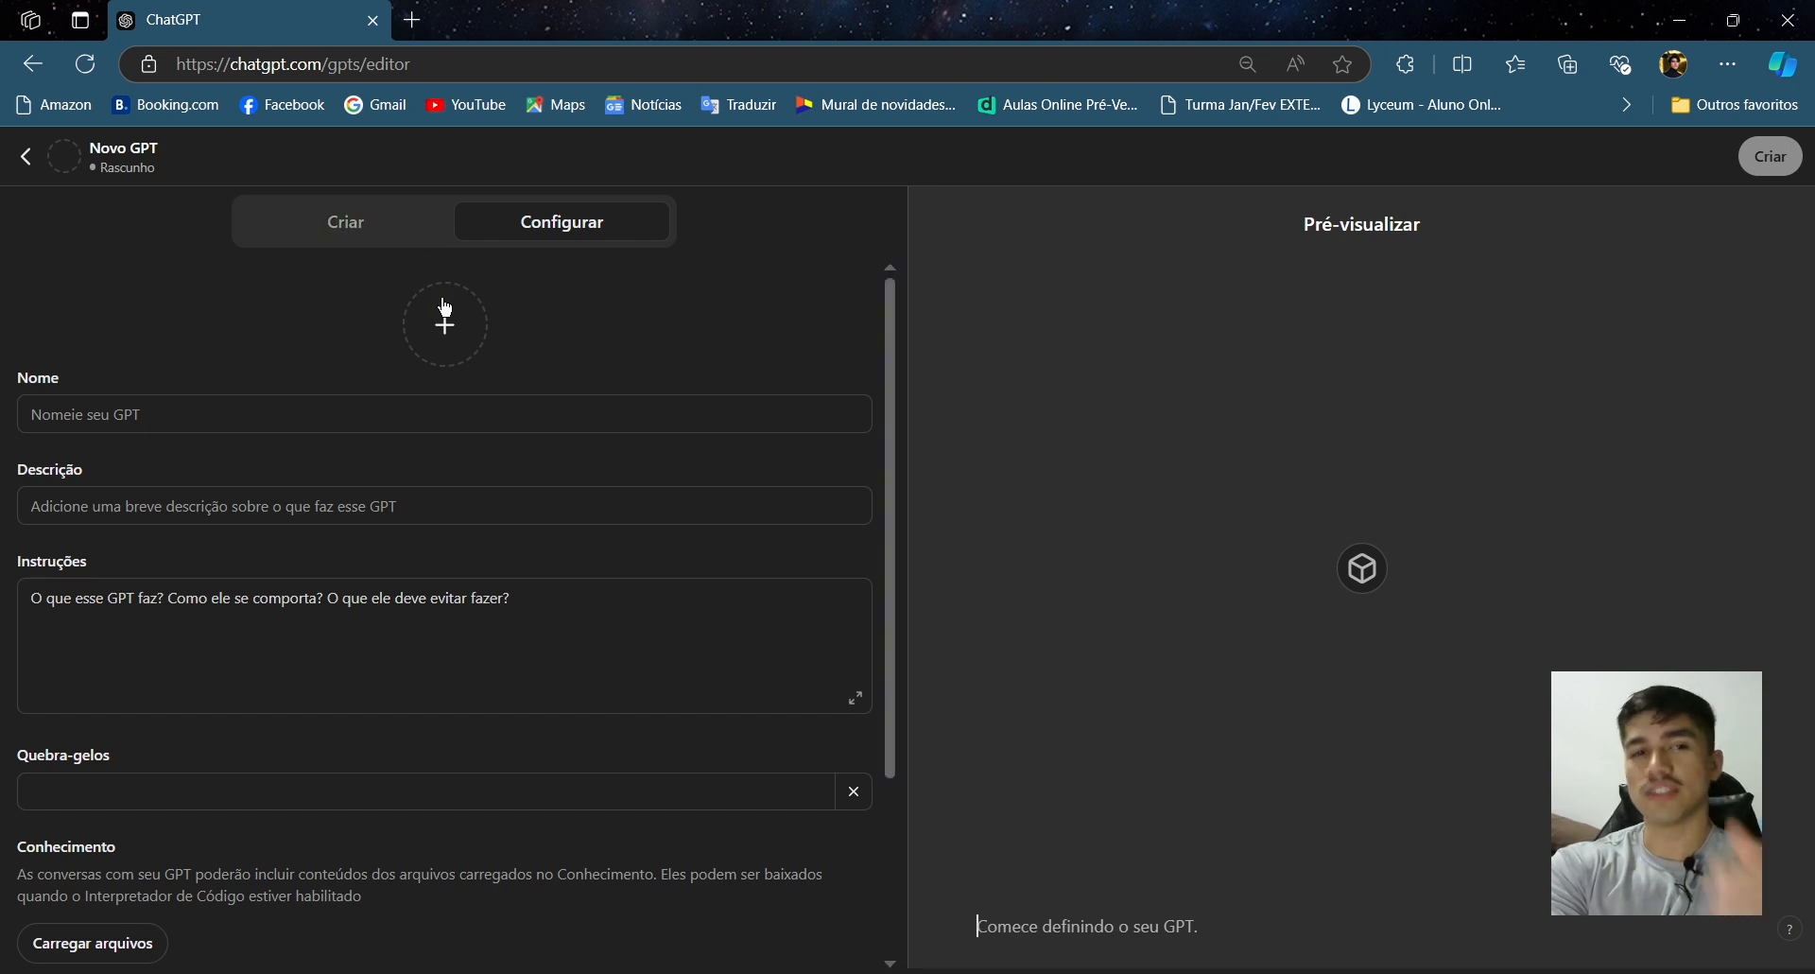
{"action": "left_click", "coordinate": [420, 242]}
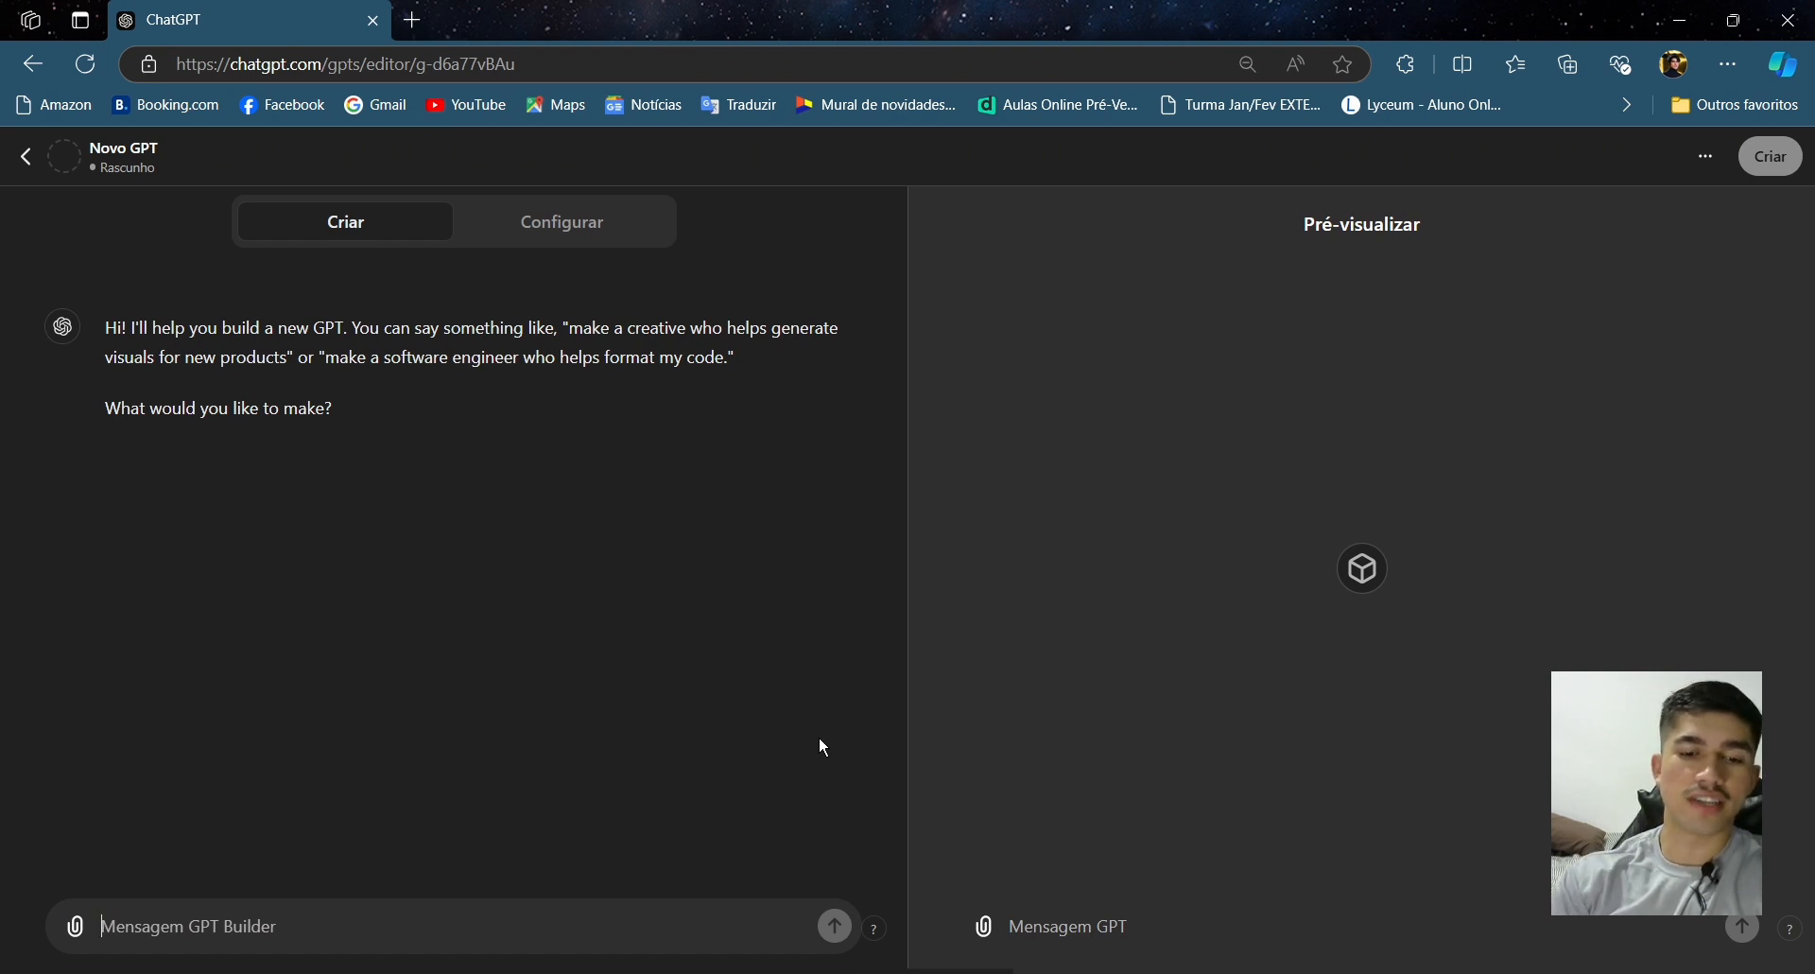
{"action": "left_click", "coordinate": [562, 225]}
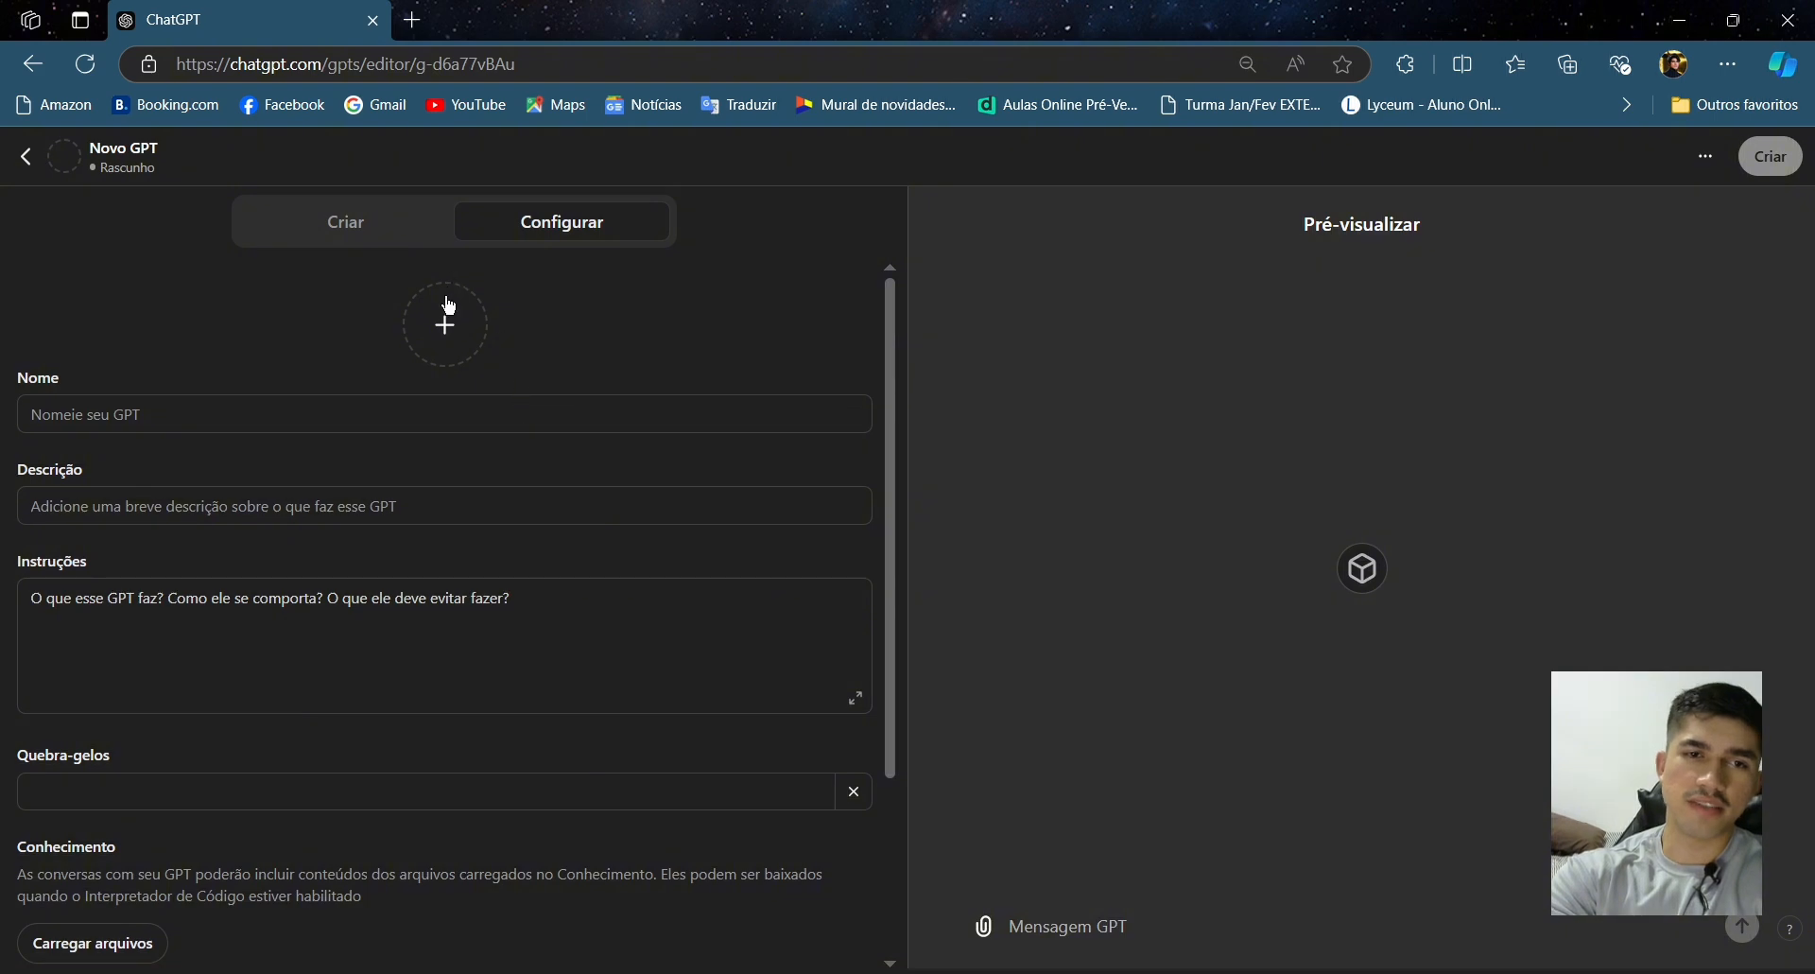
{"action": "scroll", "coordinate": [601, 673], "scroll_direction": "down", "scroll_amount": 1}
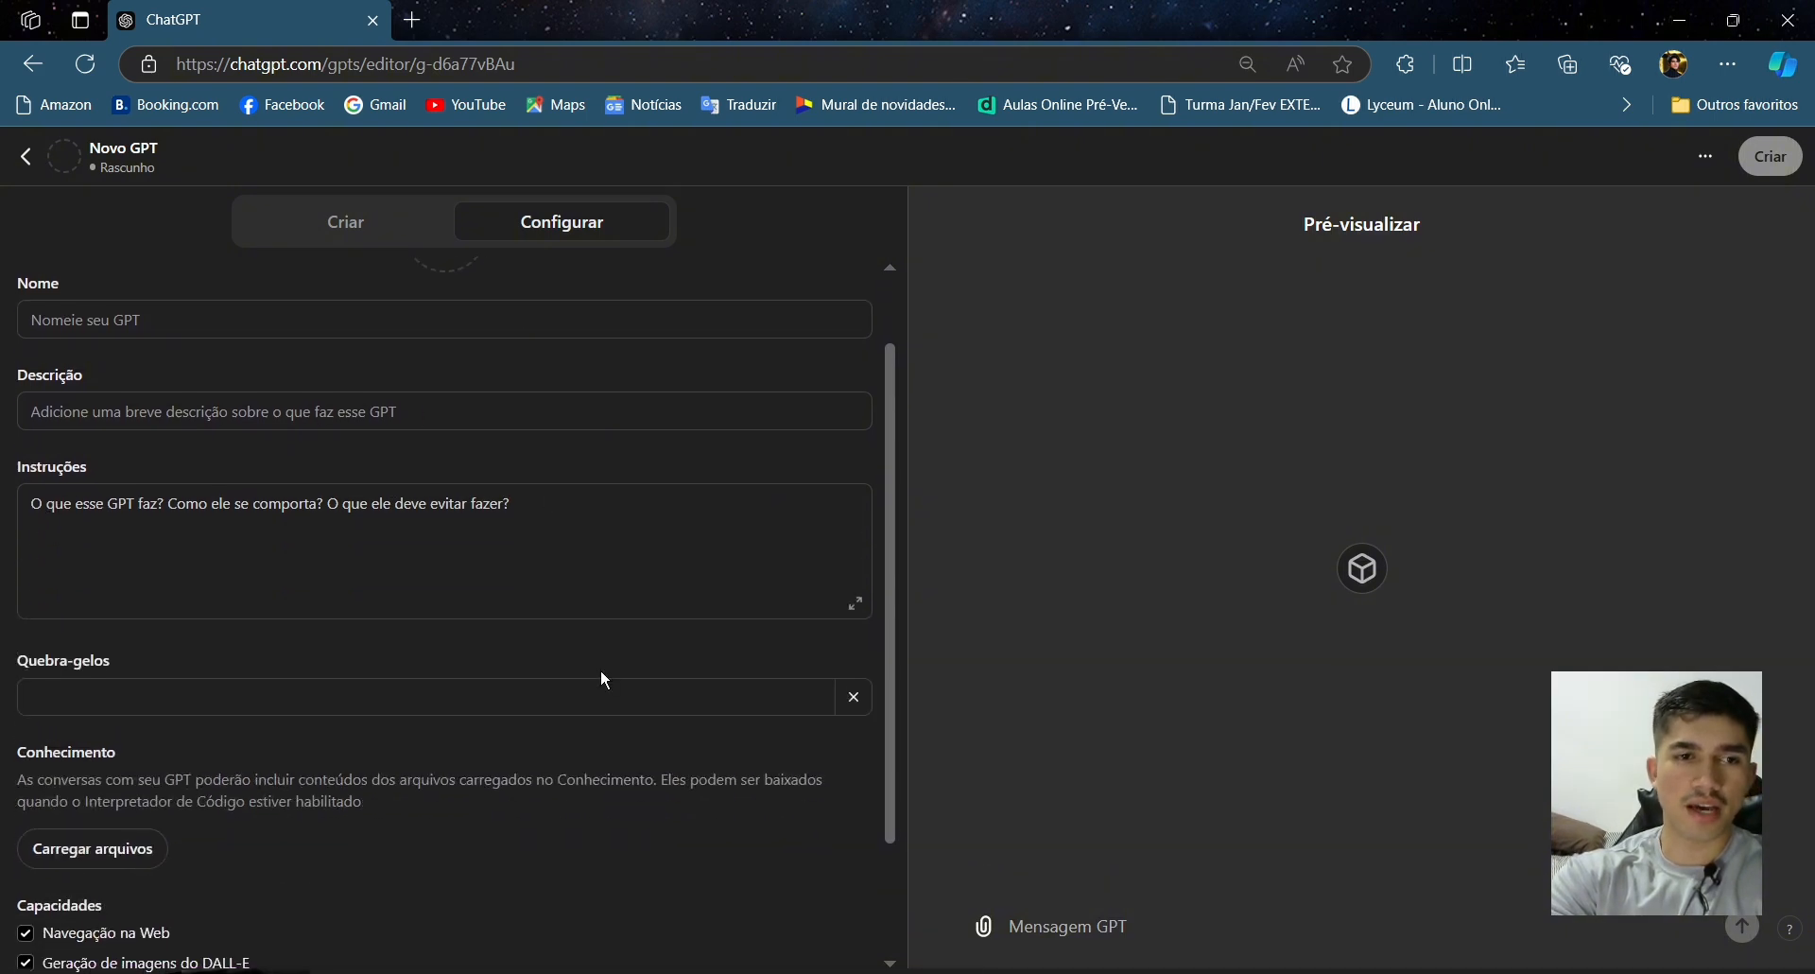
{"action": "scroll", "coordinate": [605, 679], "scroll_direction": "down", "scroll_amount": 1}
{"action": "scroll", "coordinate": [601, 673], "scroll_direction": "down", "scroll_amount": 1}
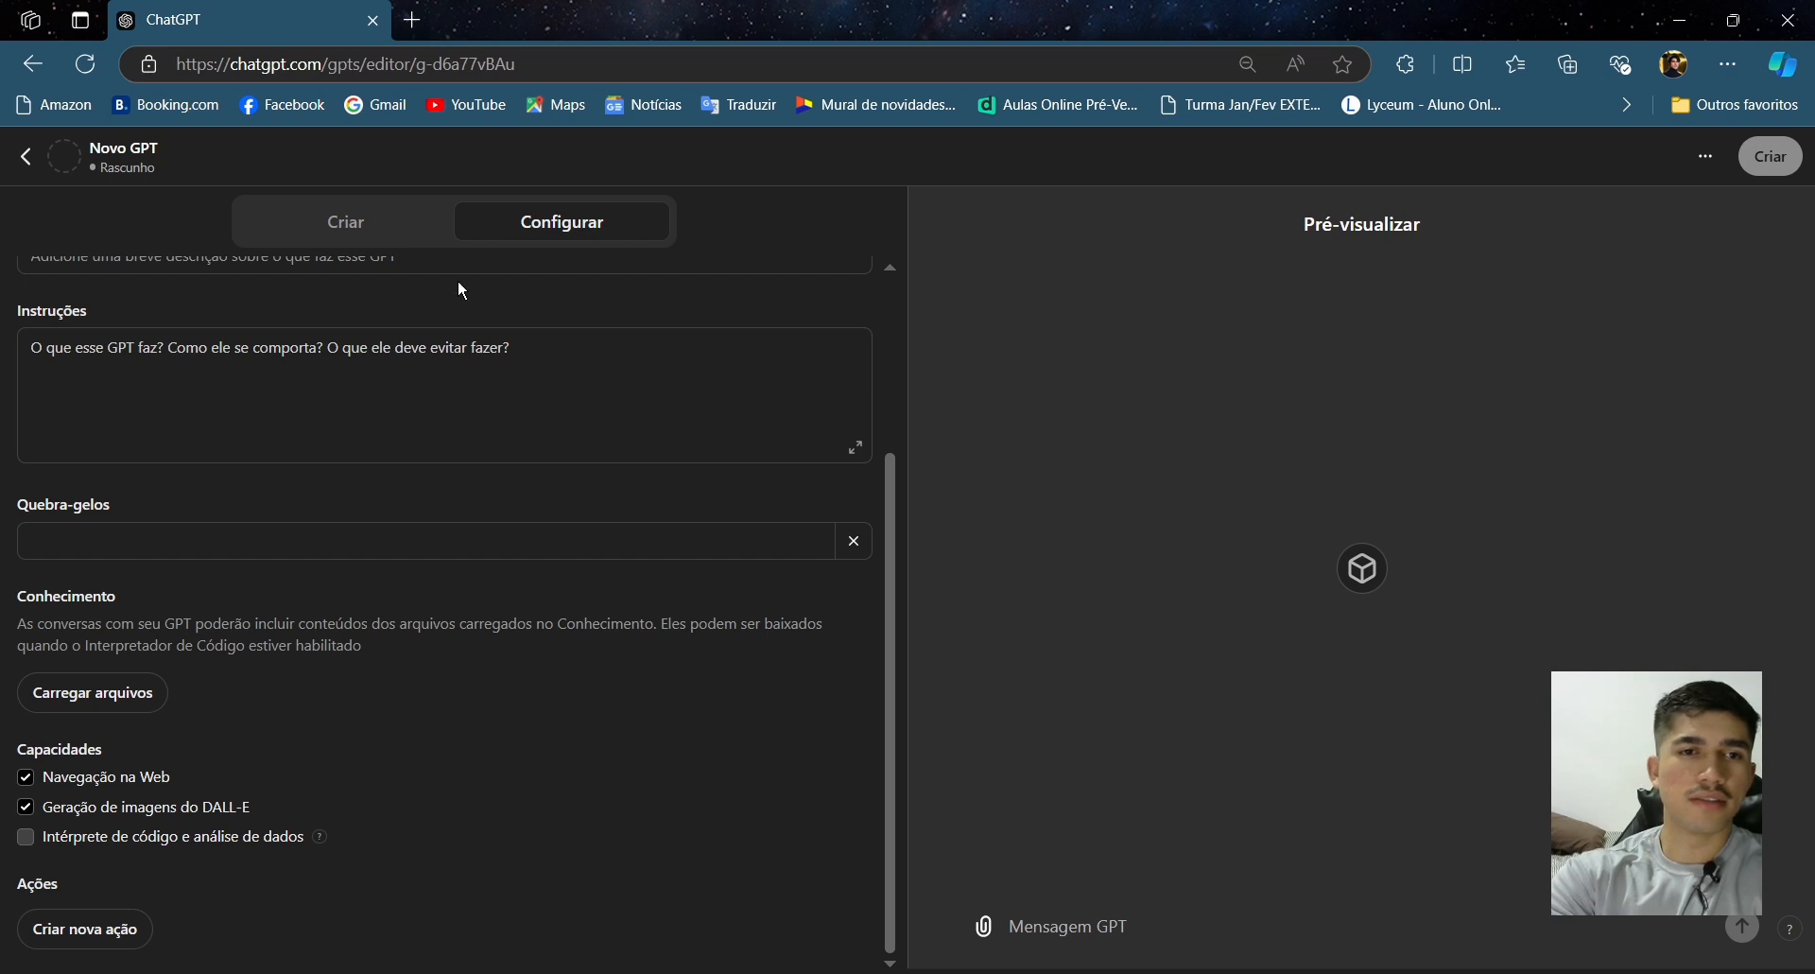
{"action": "left_click", "coordinate": [390, 240]}
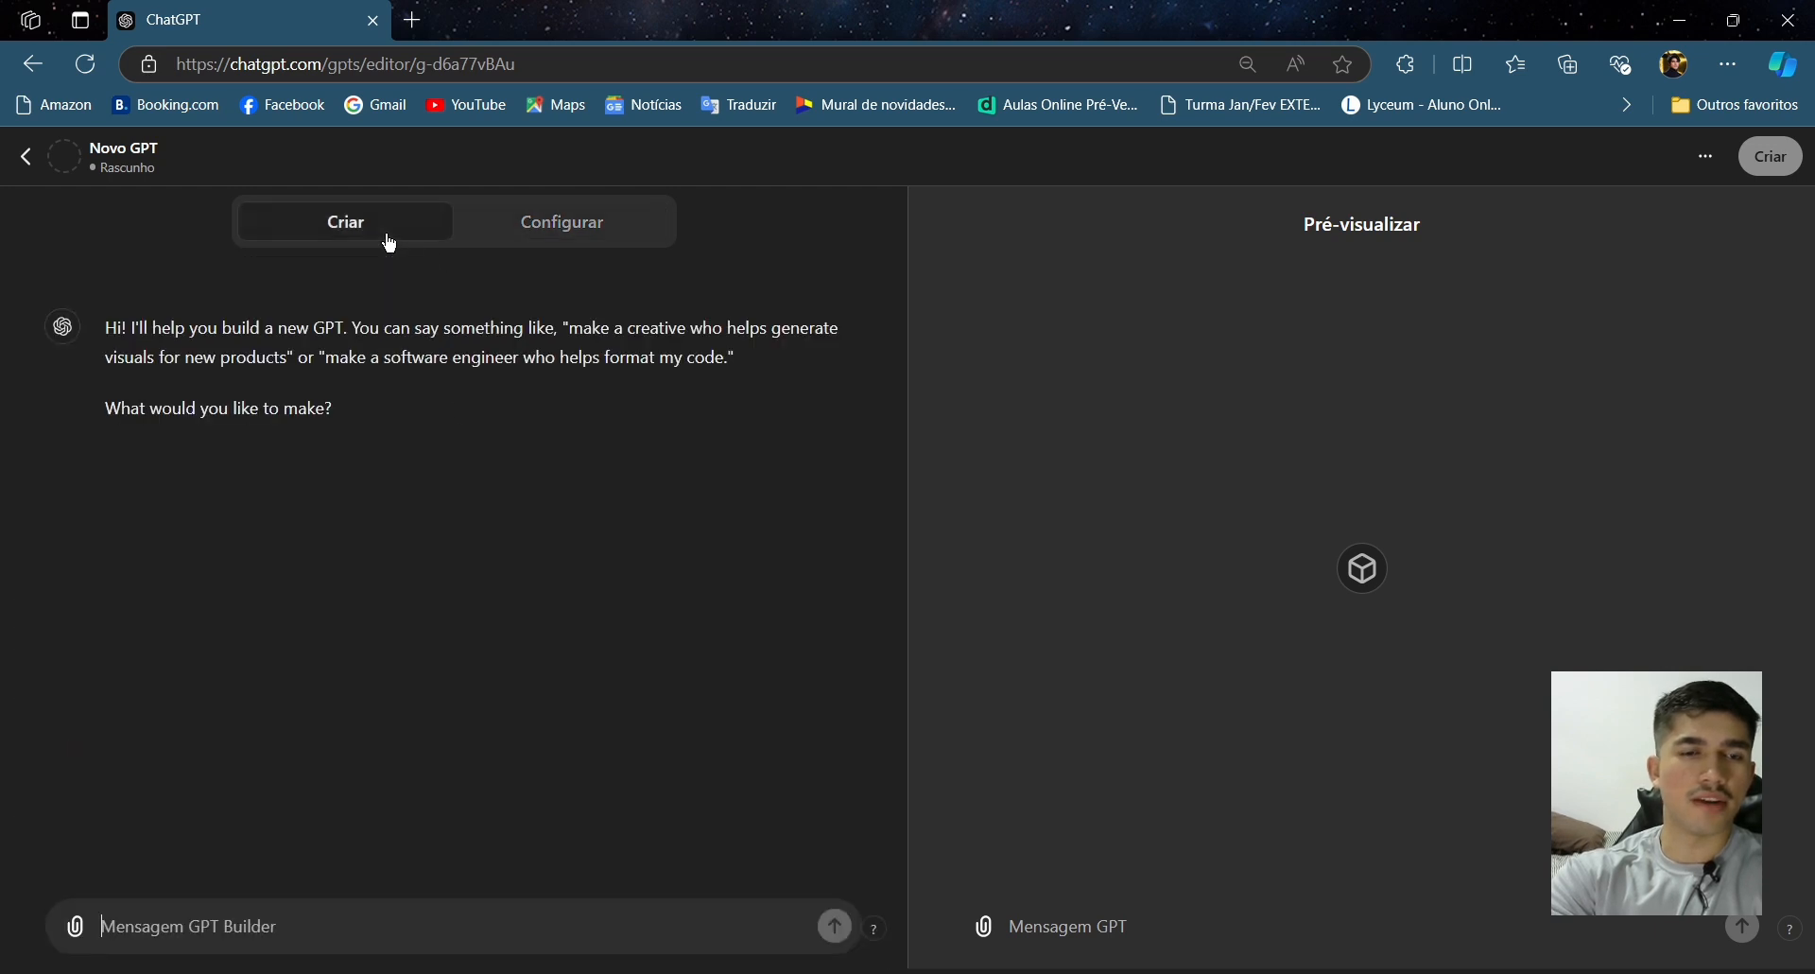
- Translate the page into Portuguese and dismiss the translation popup
{"action": "right_click", "coordinate": [611, 521]}
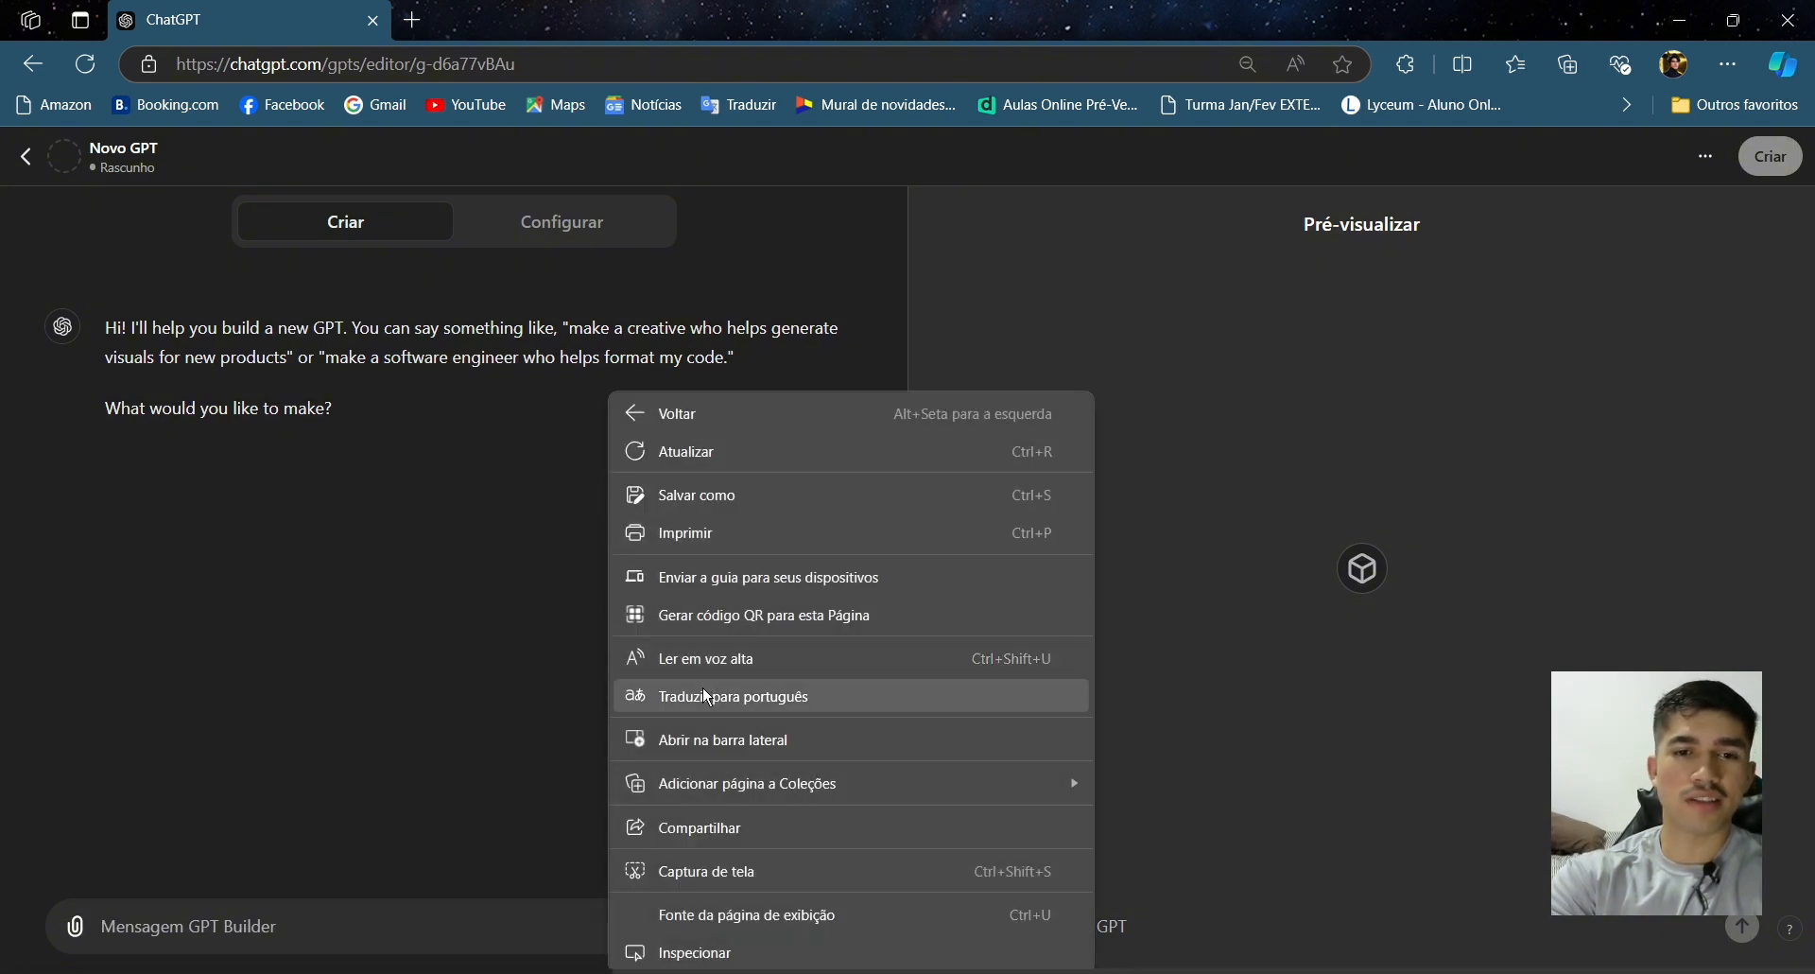
{"action": "left_click", "coordinate": [707, 698]}
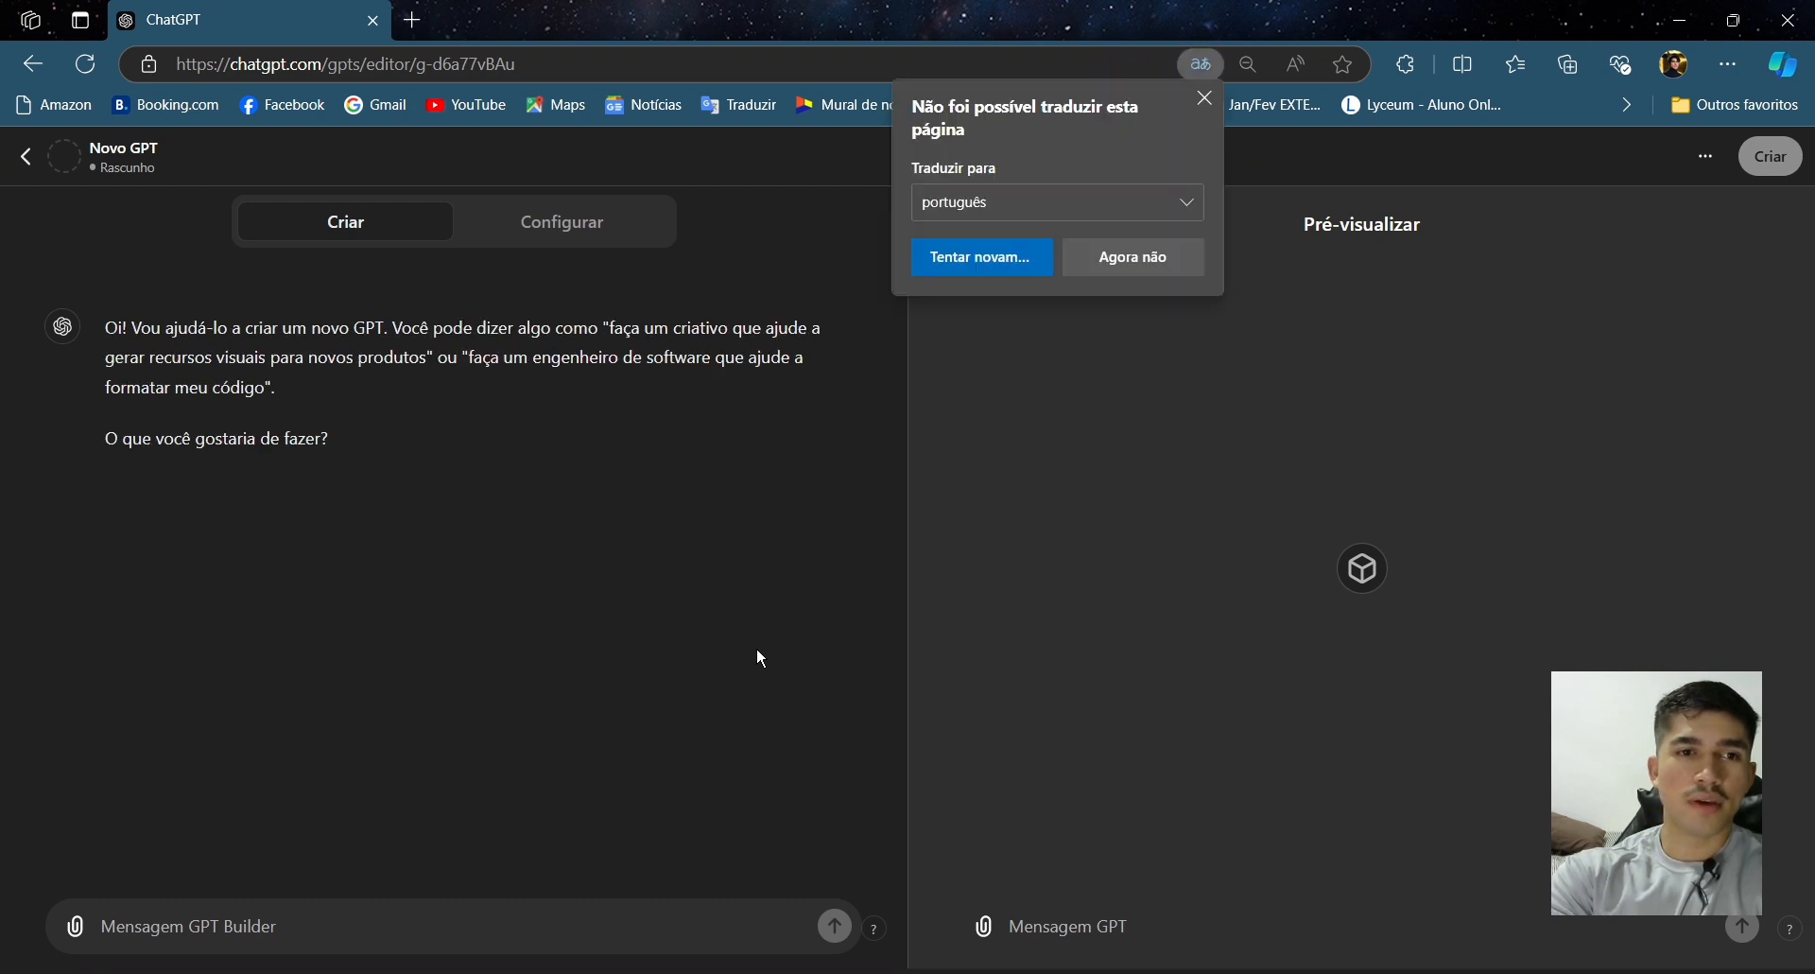
{"action": "left_click", "coordinate": [1113, 259]}
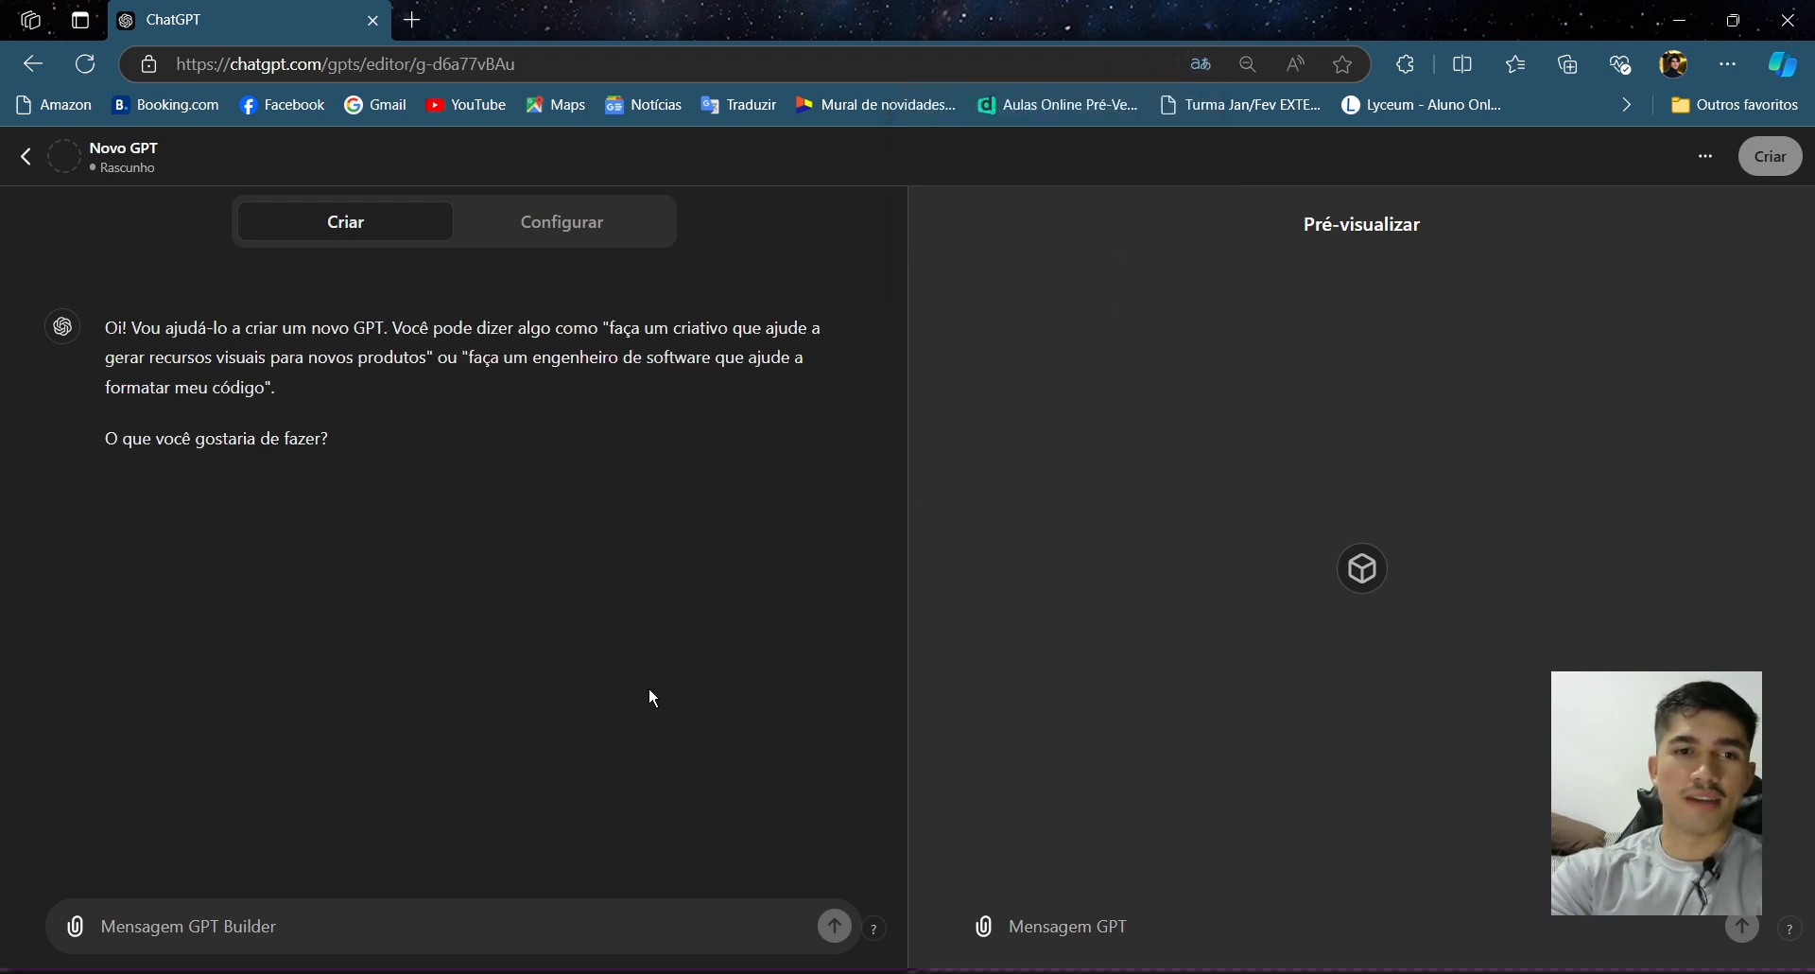
- Start the GPT Builder message describing the GPT: 'Ele será uma analista de livros, qualquer arquivo ou ebook, que eu envie para'
{"action": "left_click", "coordinate": [406, 935]}
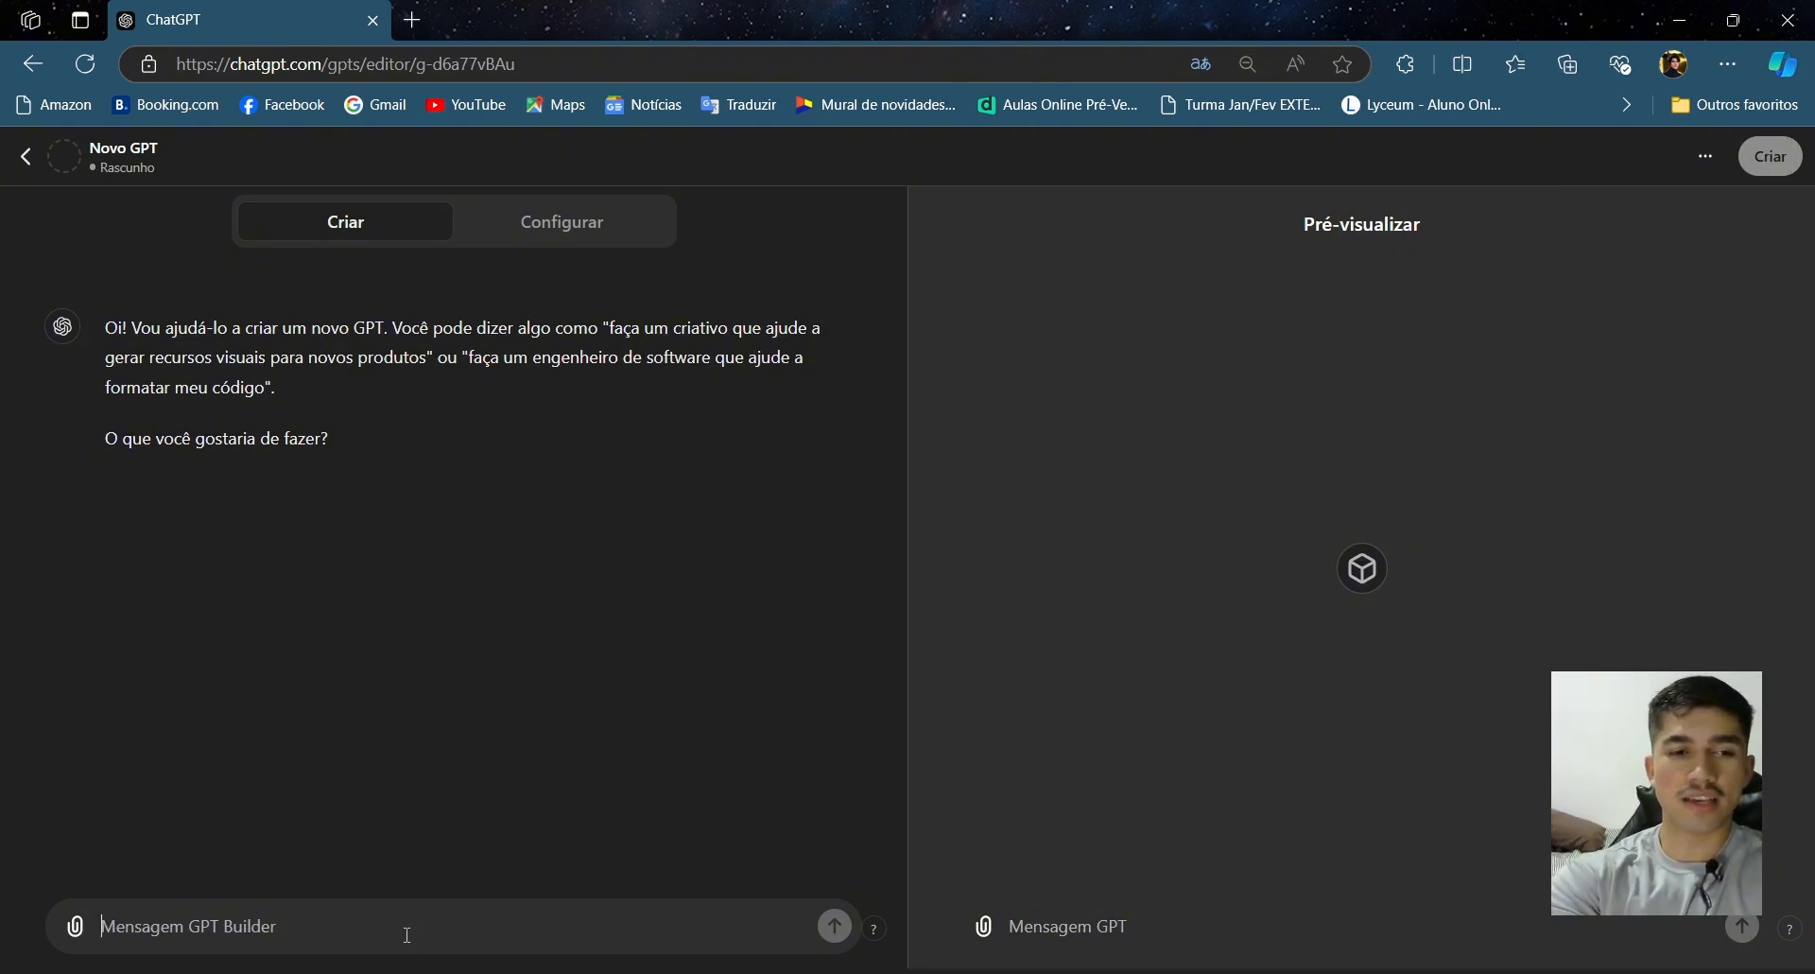
{"action": "type", "text": "Ele s"}
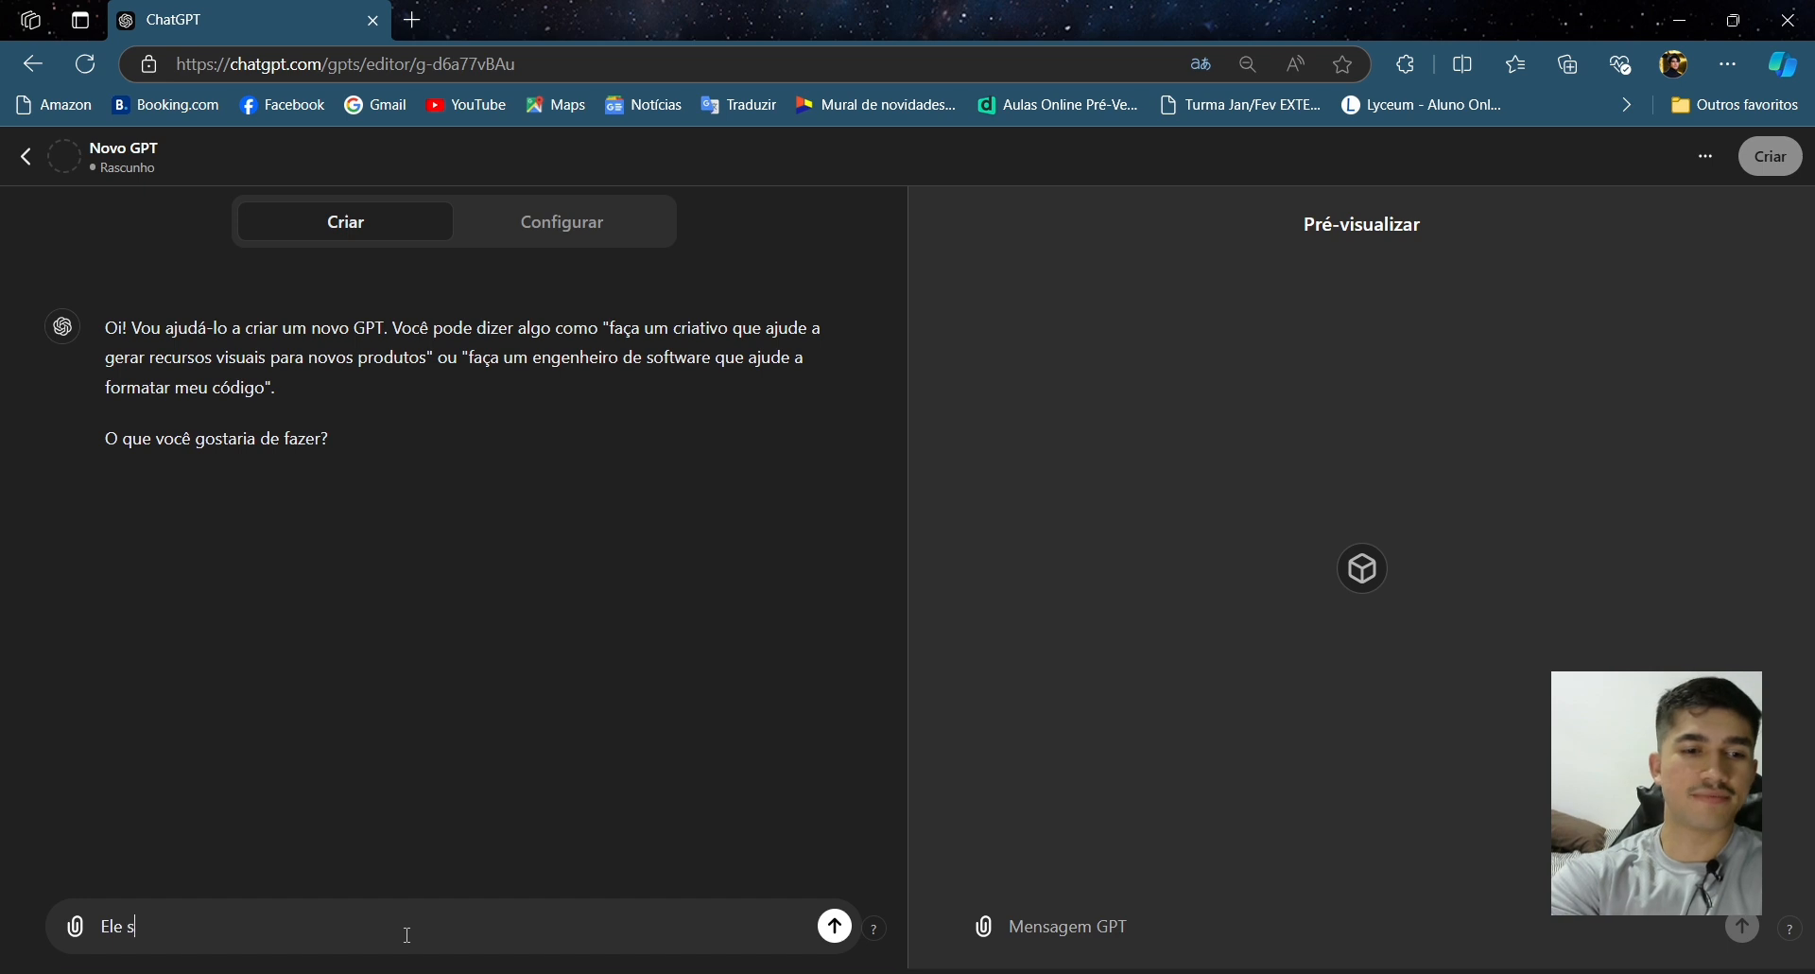
{"action": "type", "text": "erá uma a"}
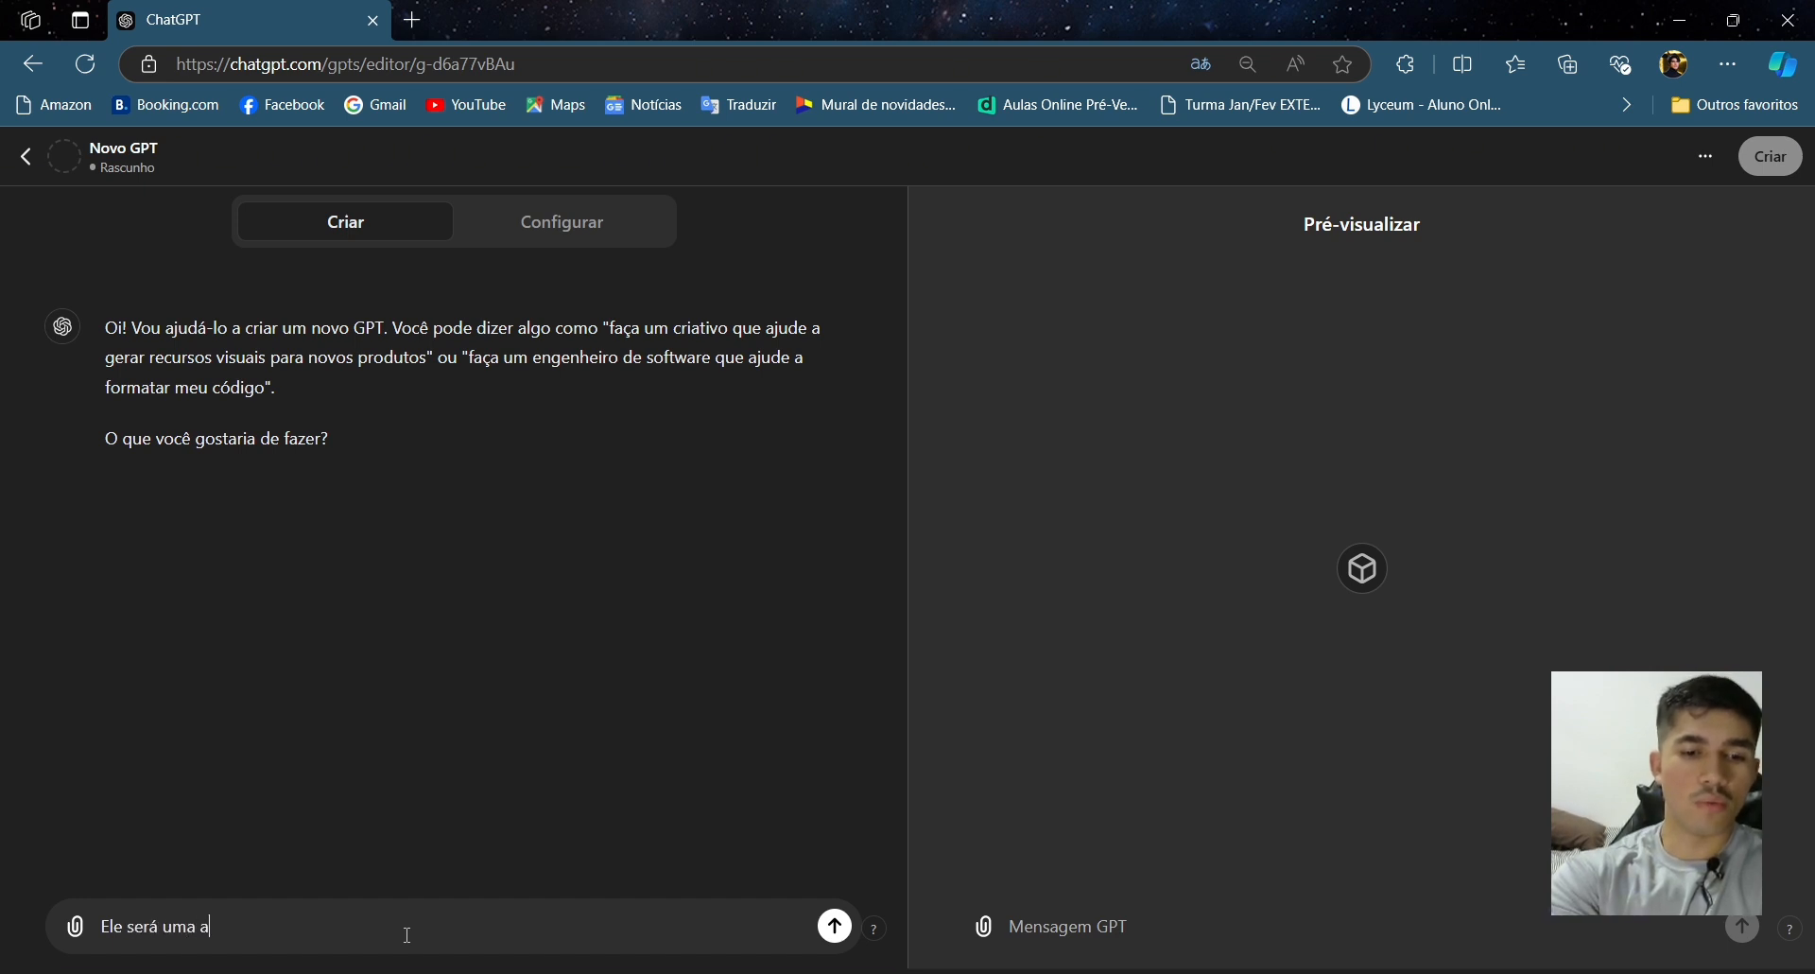
{"action": "type", "text": "nalista de livros,"}
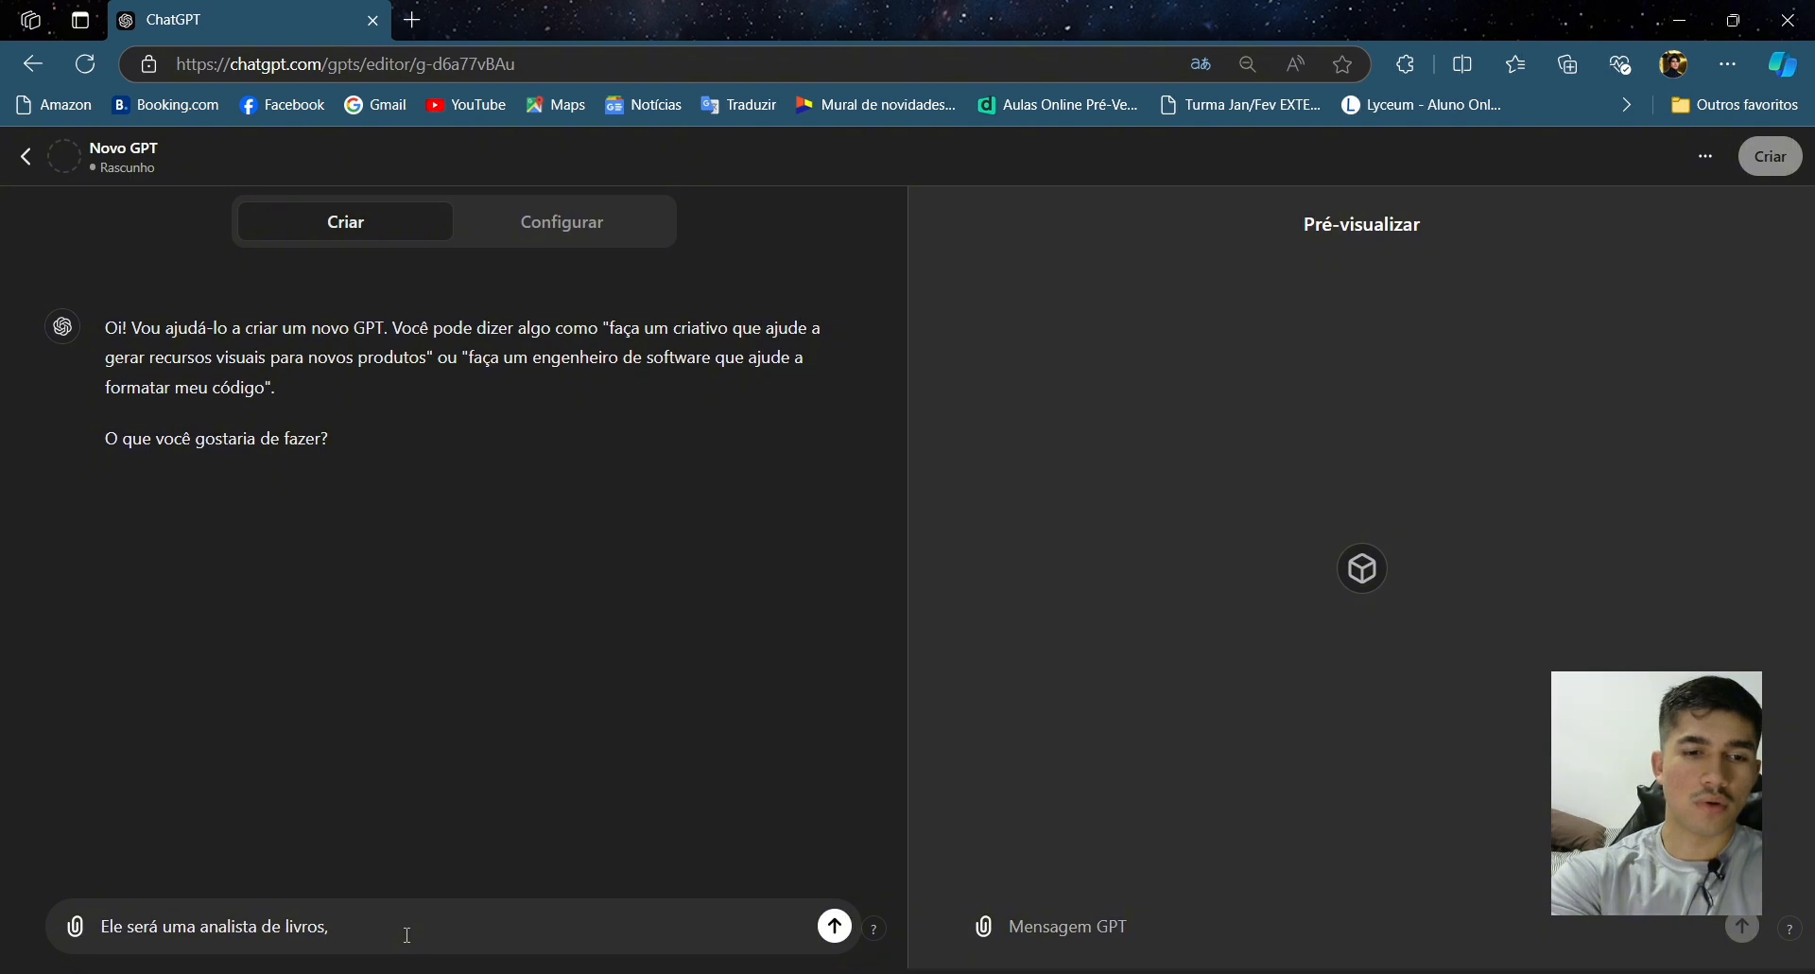
{"action": "type", "text": " qualq"}
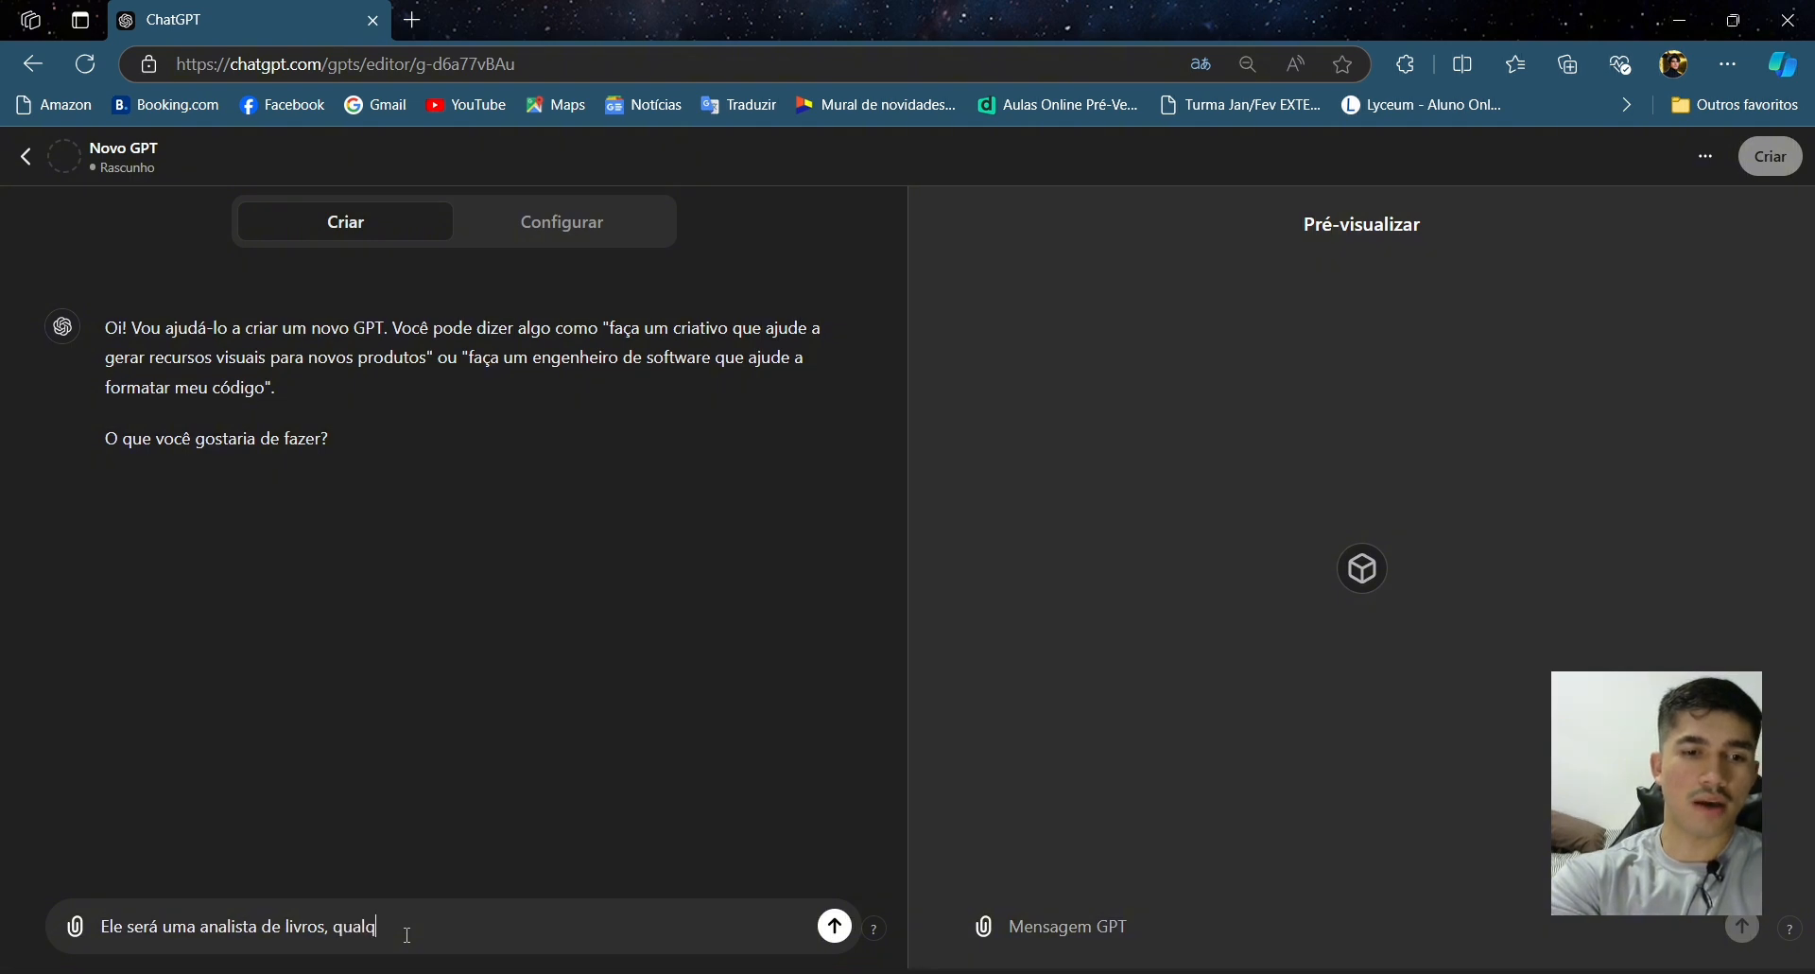
{"action": "type", "text": "uer arquivo"}
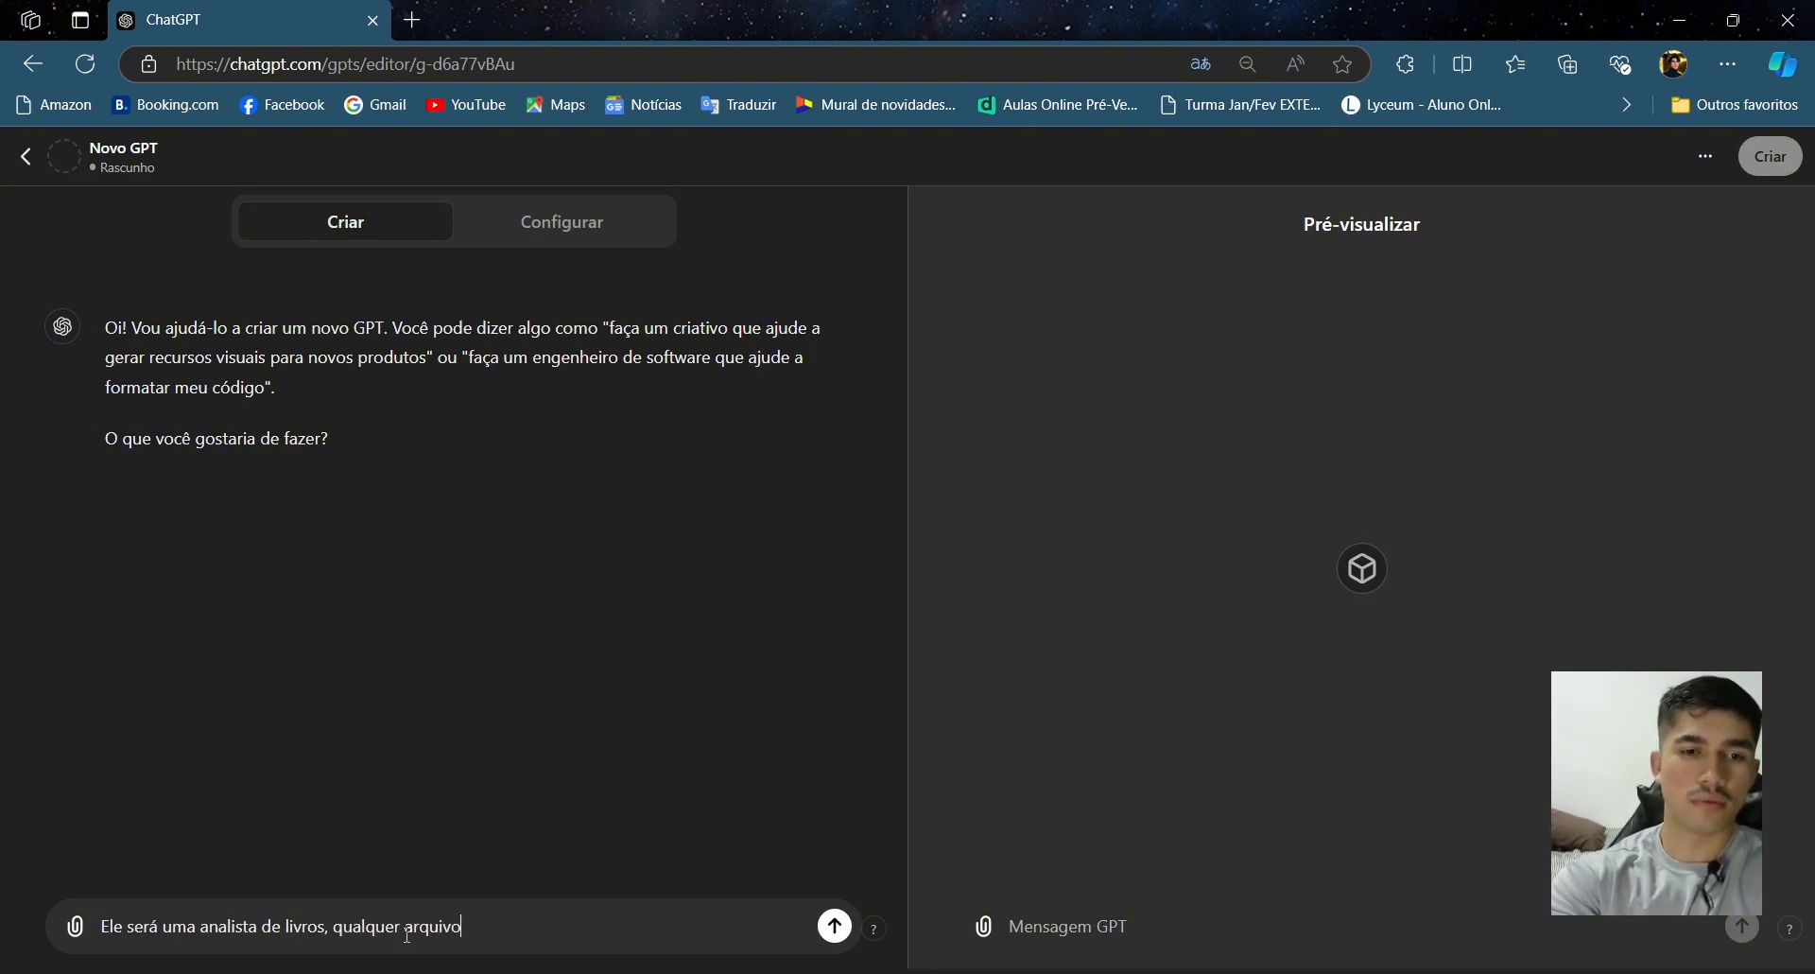
{"action": "type", "text": " ou ebo"}
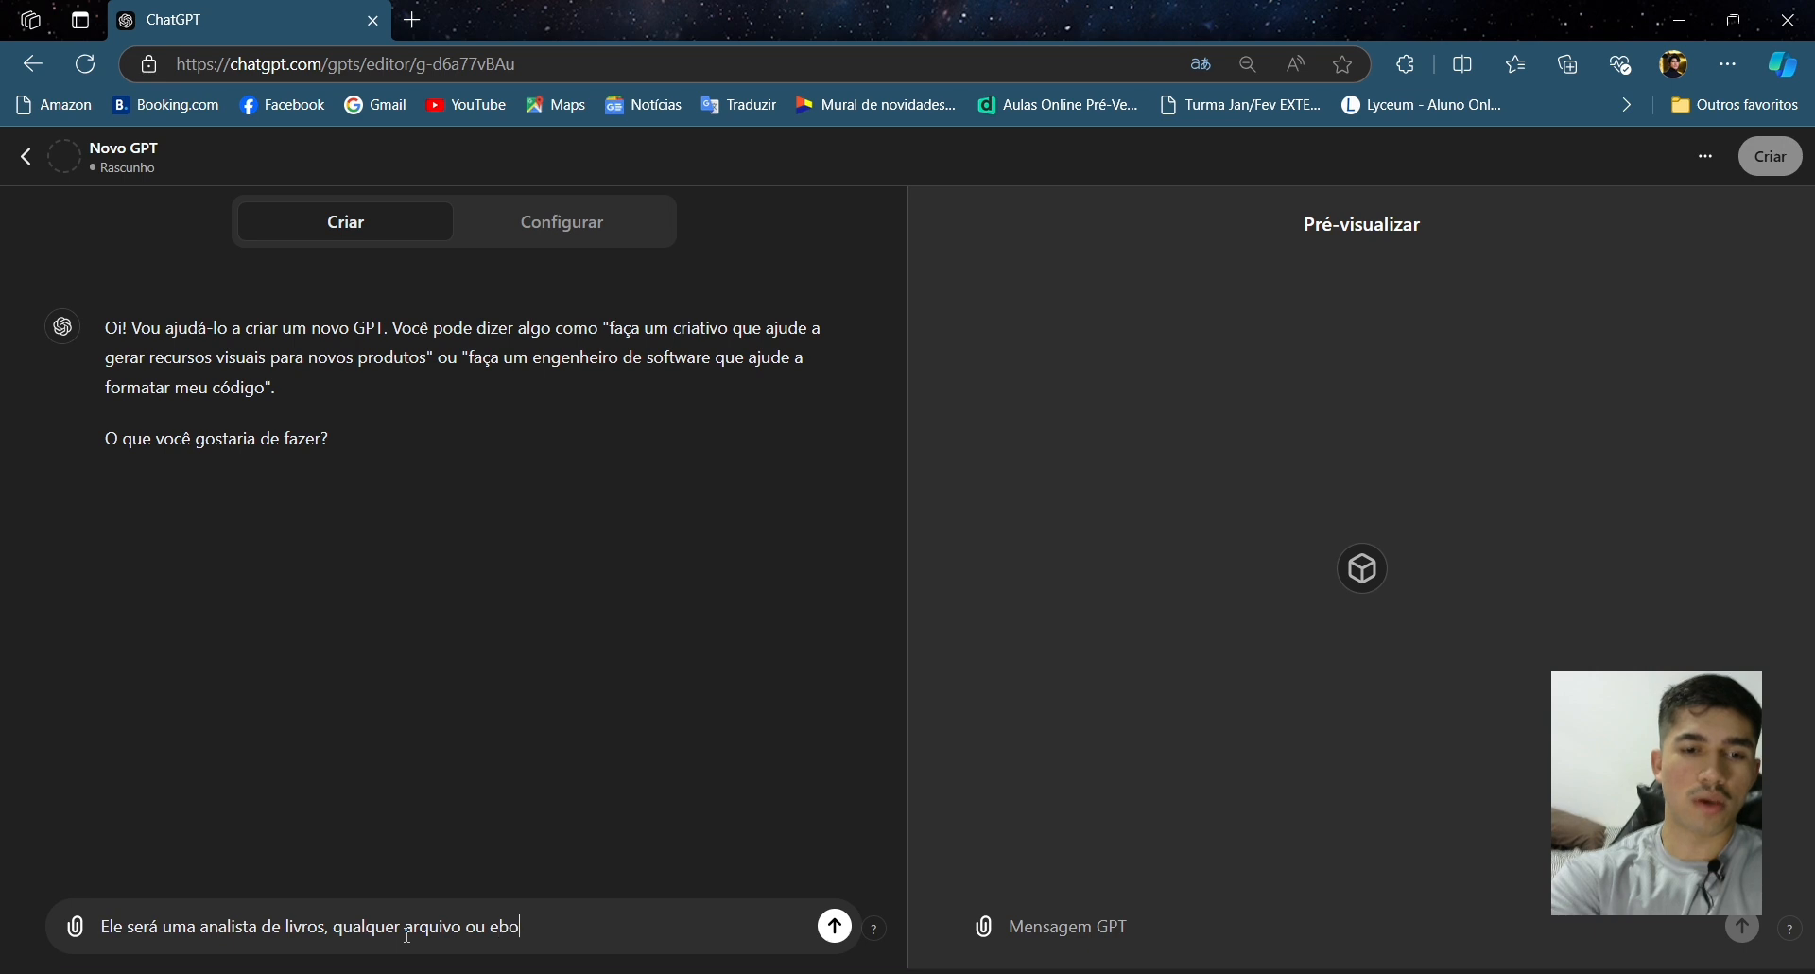
{"action": "type", "text": "ok, que eu en"}
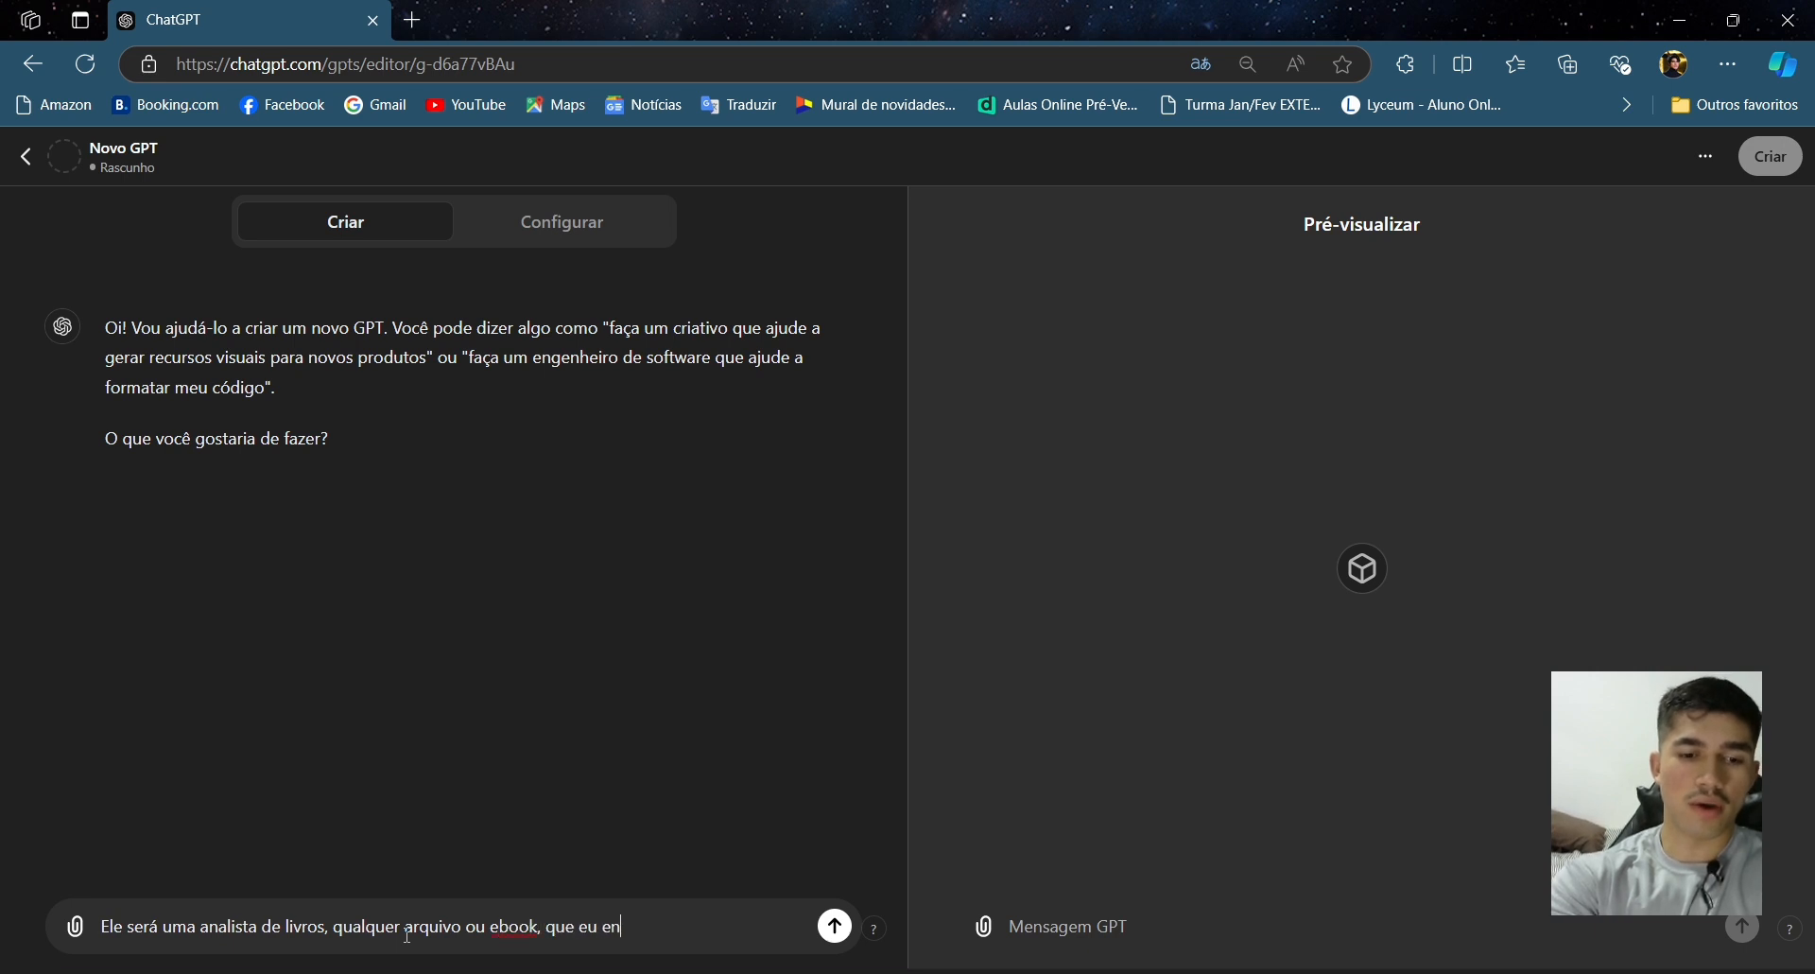
{"action": "type", "text": "vie para ele, fa"}
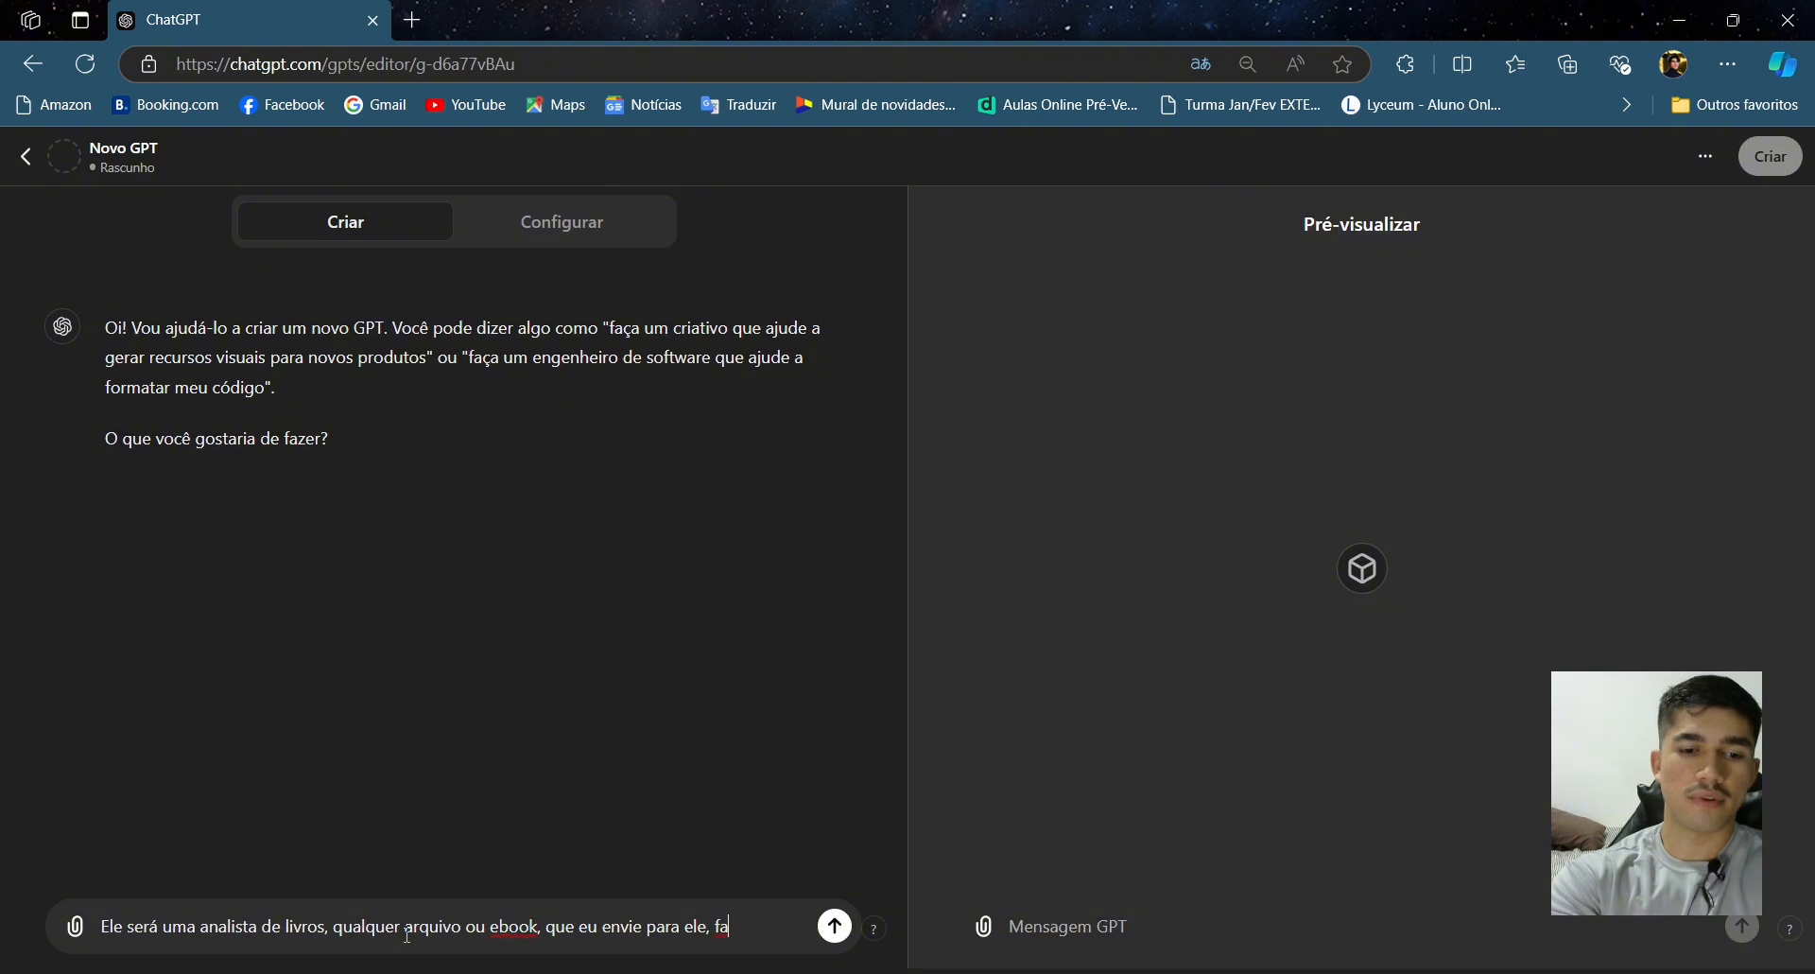
{"action": "type", "text": "rá u"}
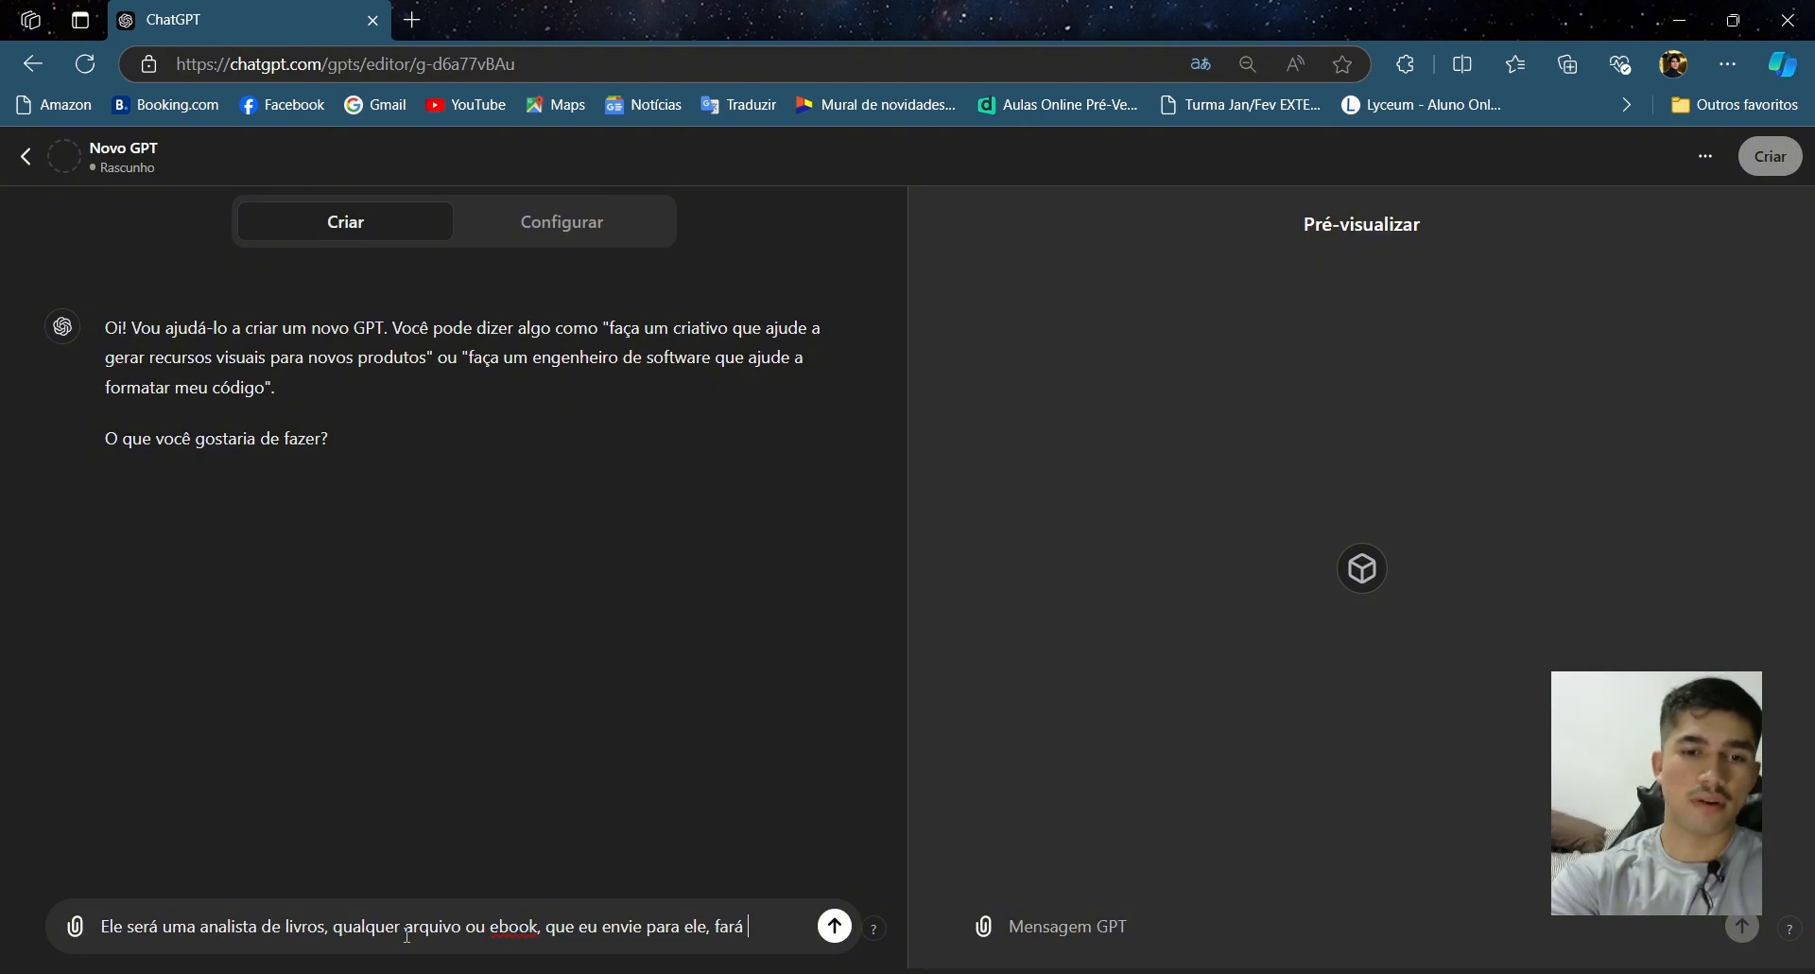
{"action": "type", "text": "ma n"}
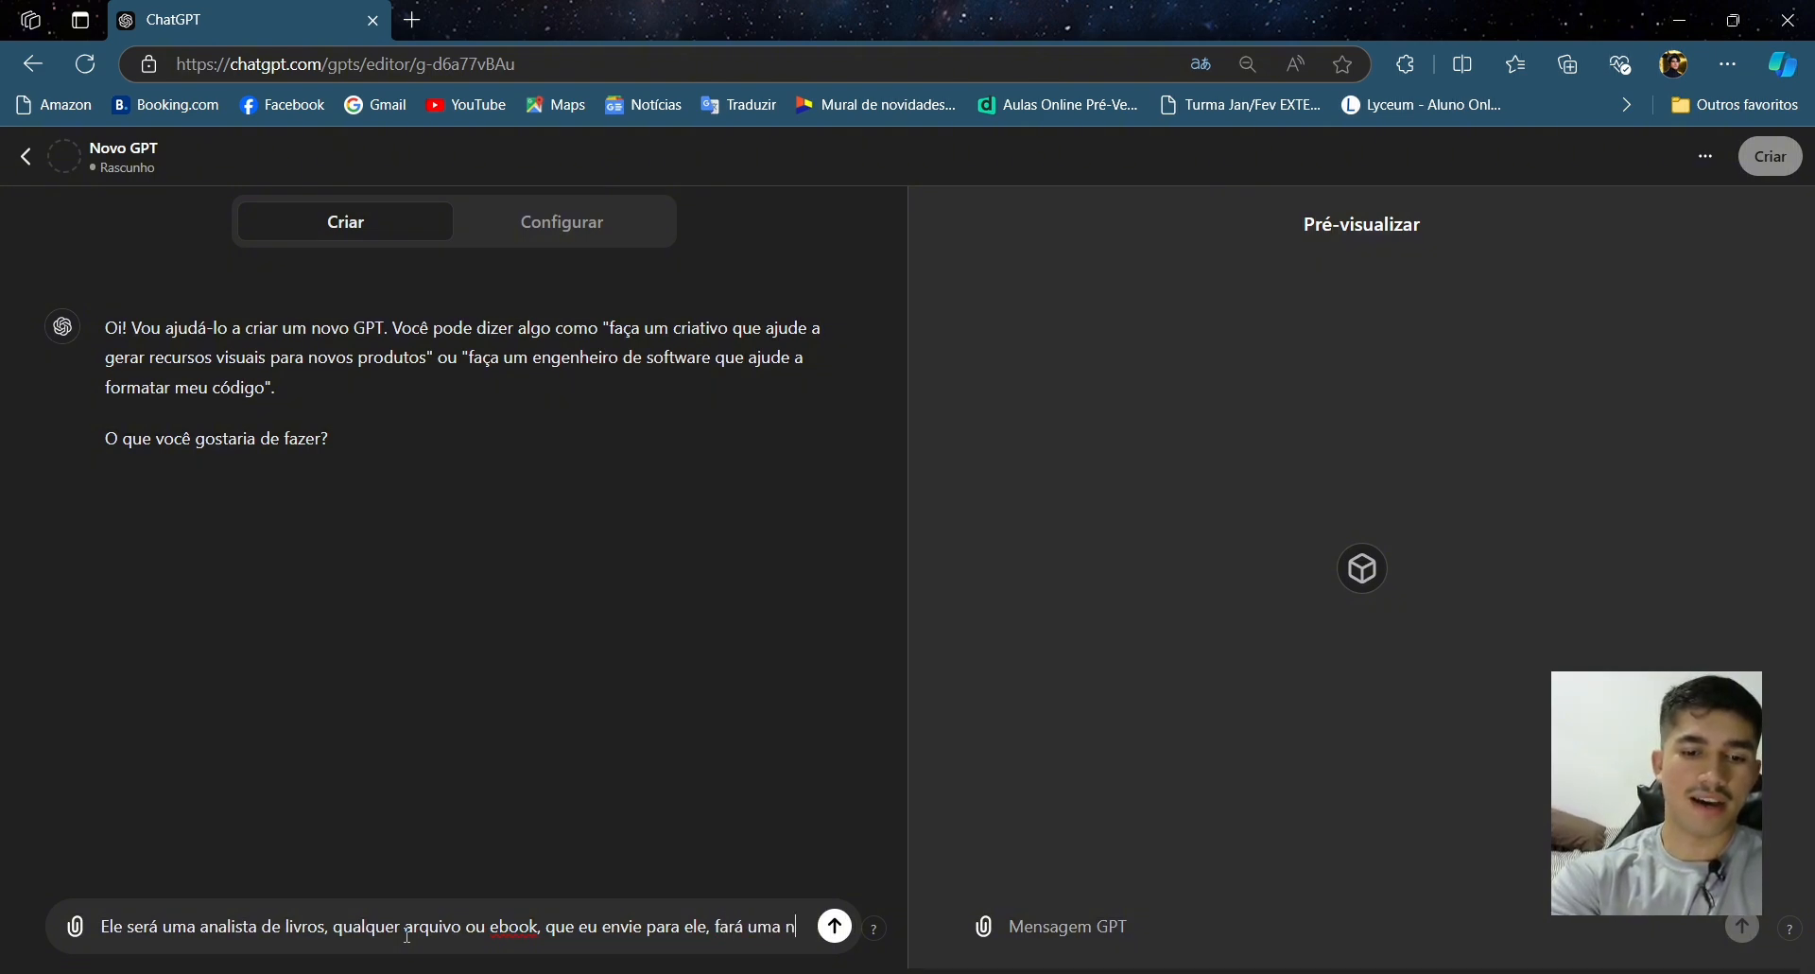
{"action": "type", "text": "aa"}
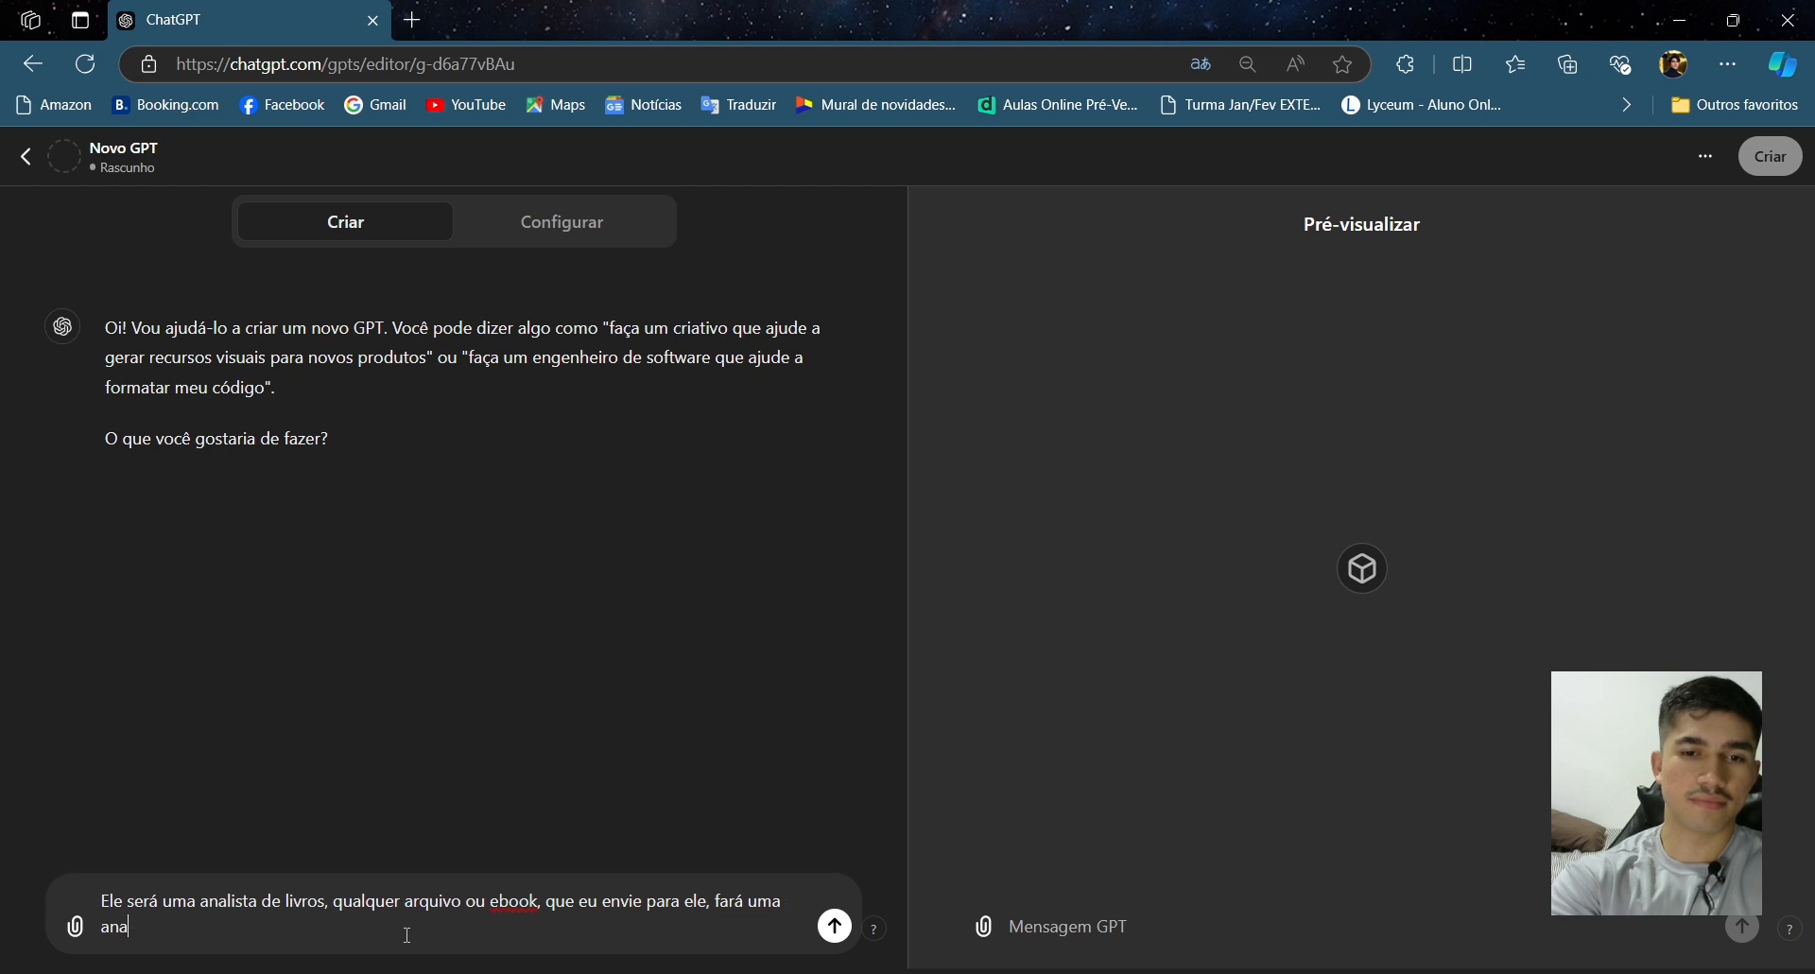
- Continue the description with 'ele, fará uma análise minuciosa sobre a obra e responderá baseado nela,'
{"action": "key", "text": "BackSpace"}
{"action": "key", "text": "BackSpace"}
{"action": "type", "text": "nális"}
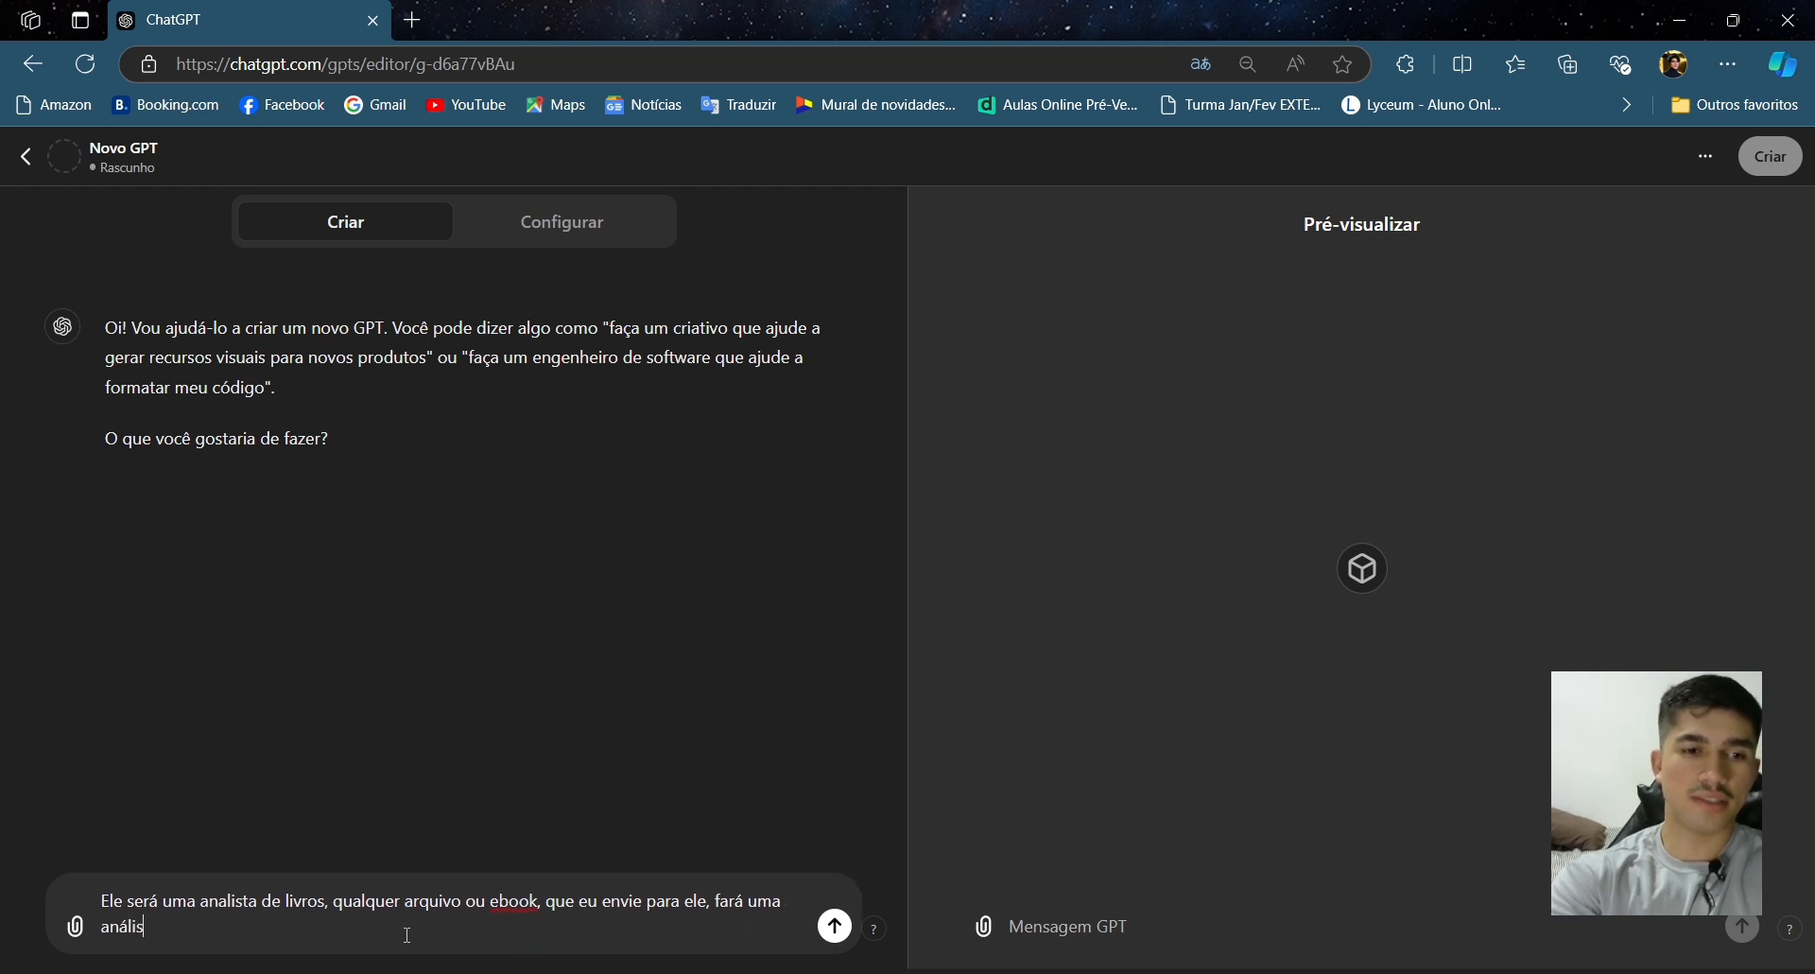
{"action": "type", "text": "e minucio"}
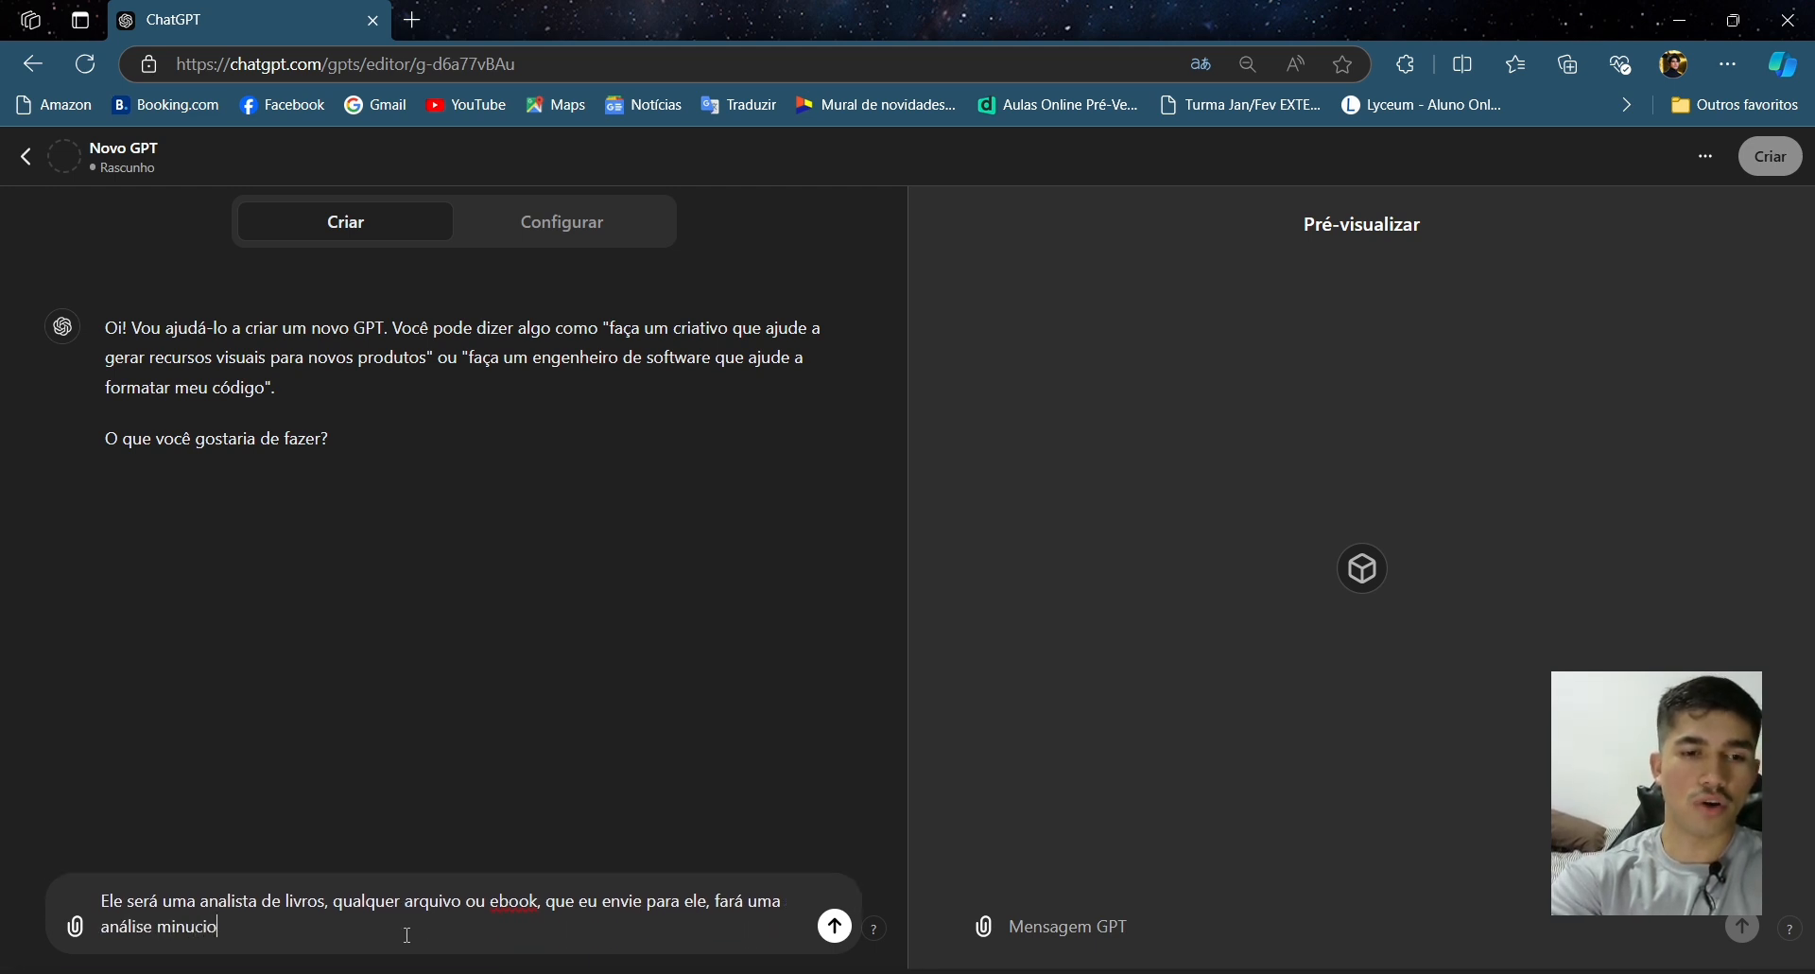
{"action": "type", "text": "sa sobre a obres"}
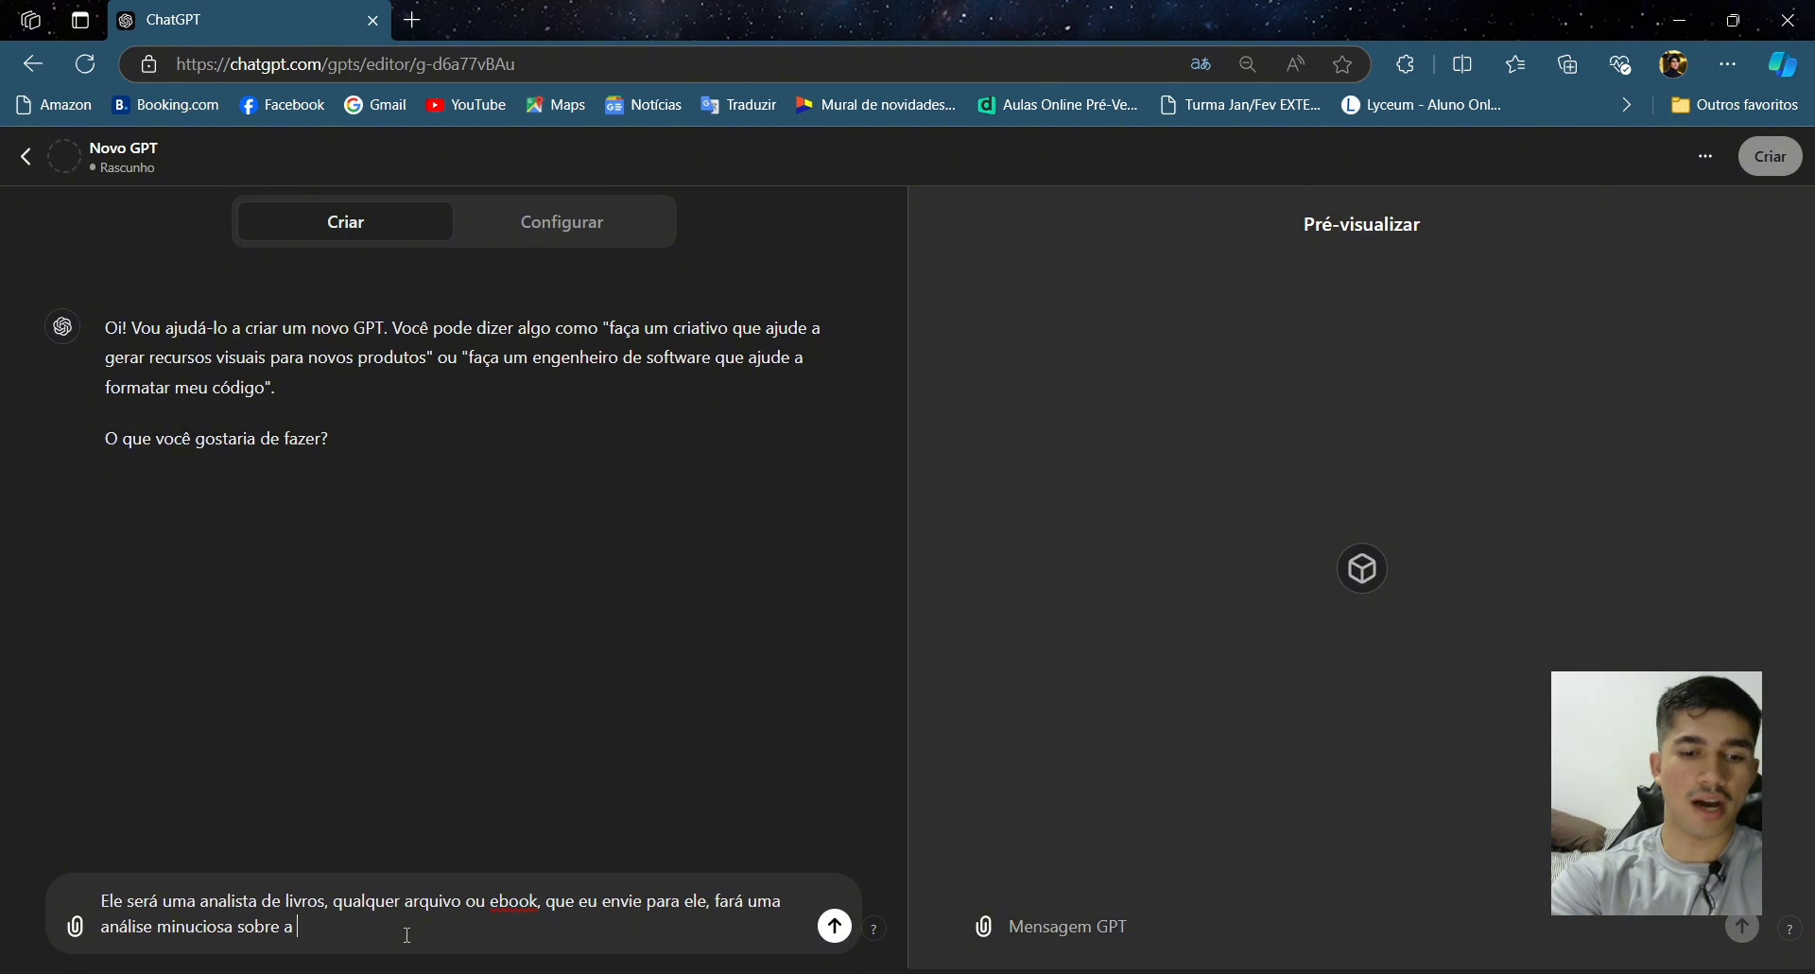
{"action": "key", "text": "BackSpace"}
{"action": "key", "text": "BackSpace"}
{"action": "type", "text": "a e "}
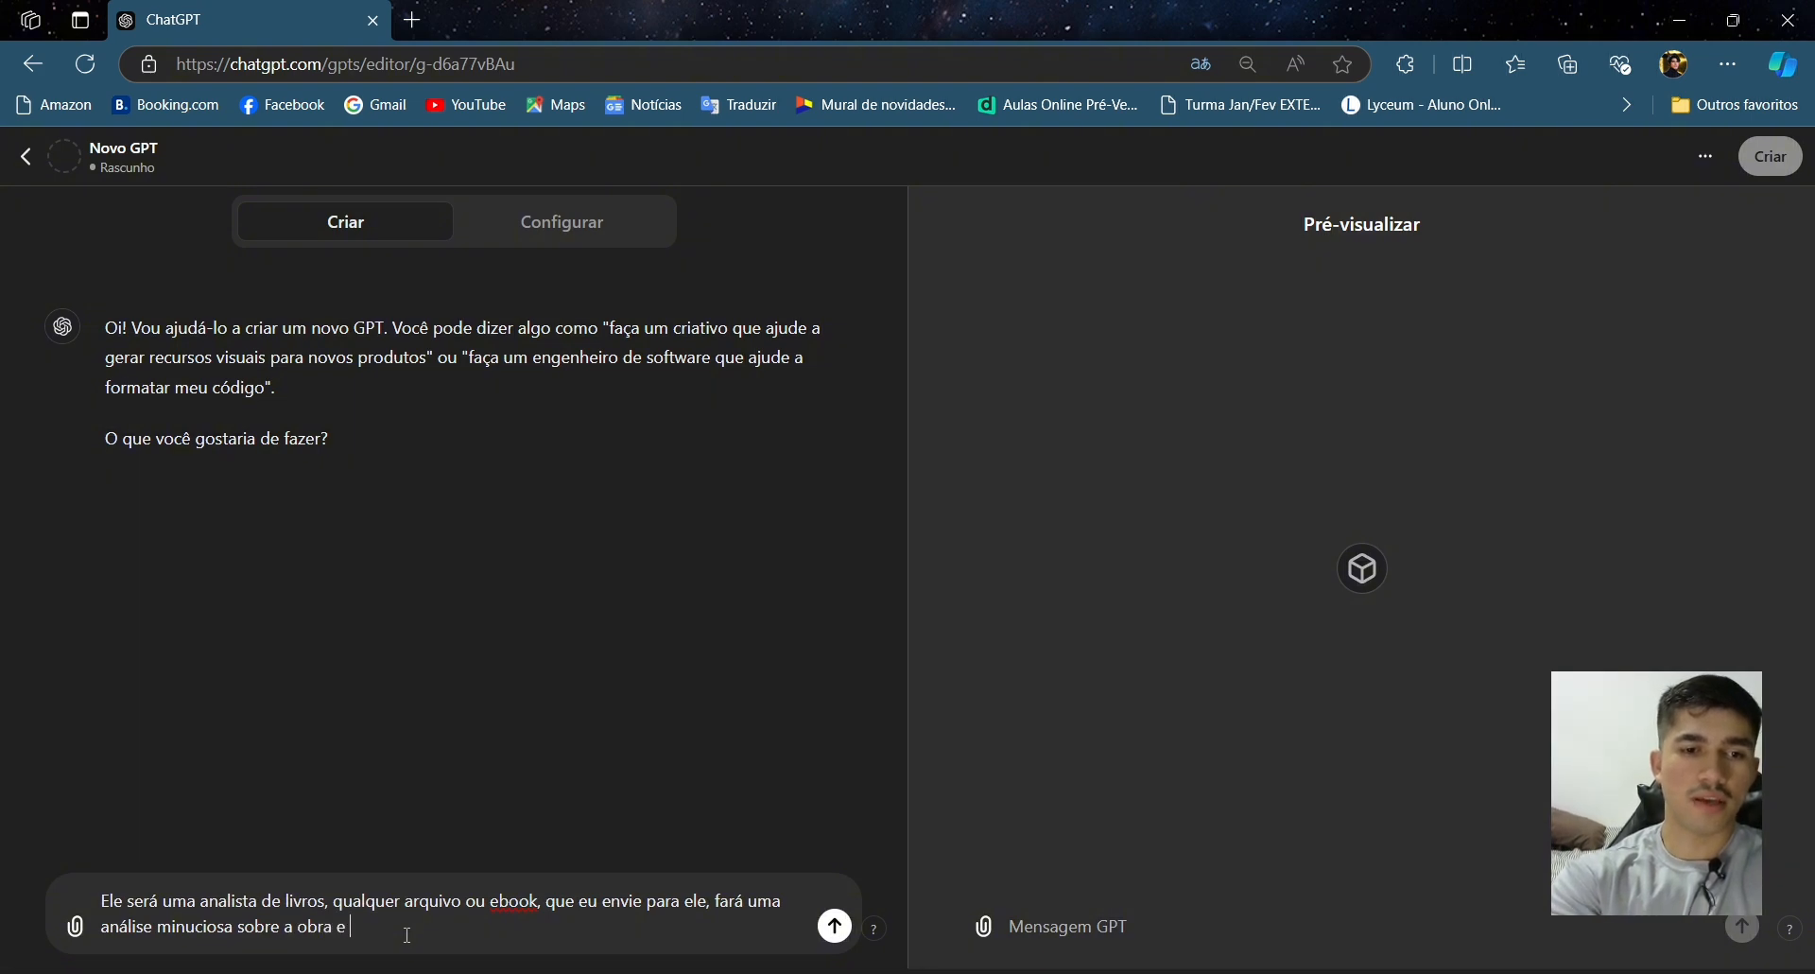
{"action": "type", "text": "res"}
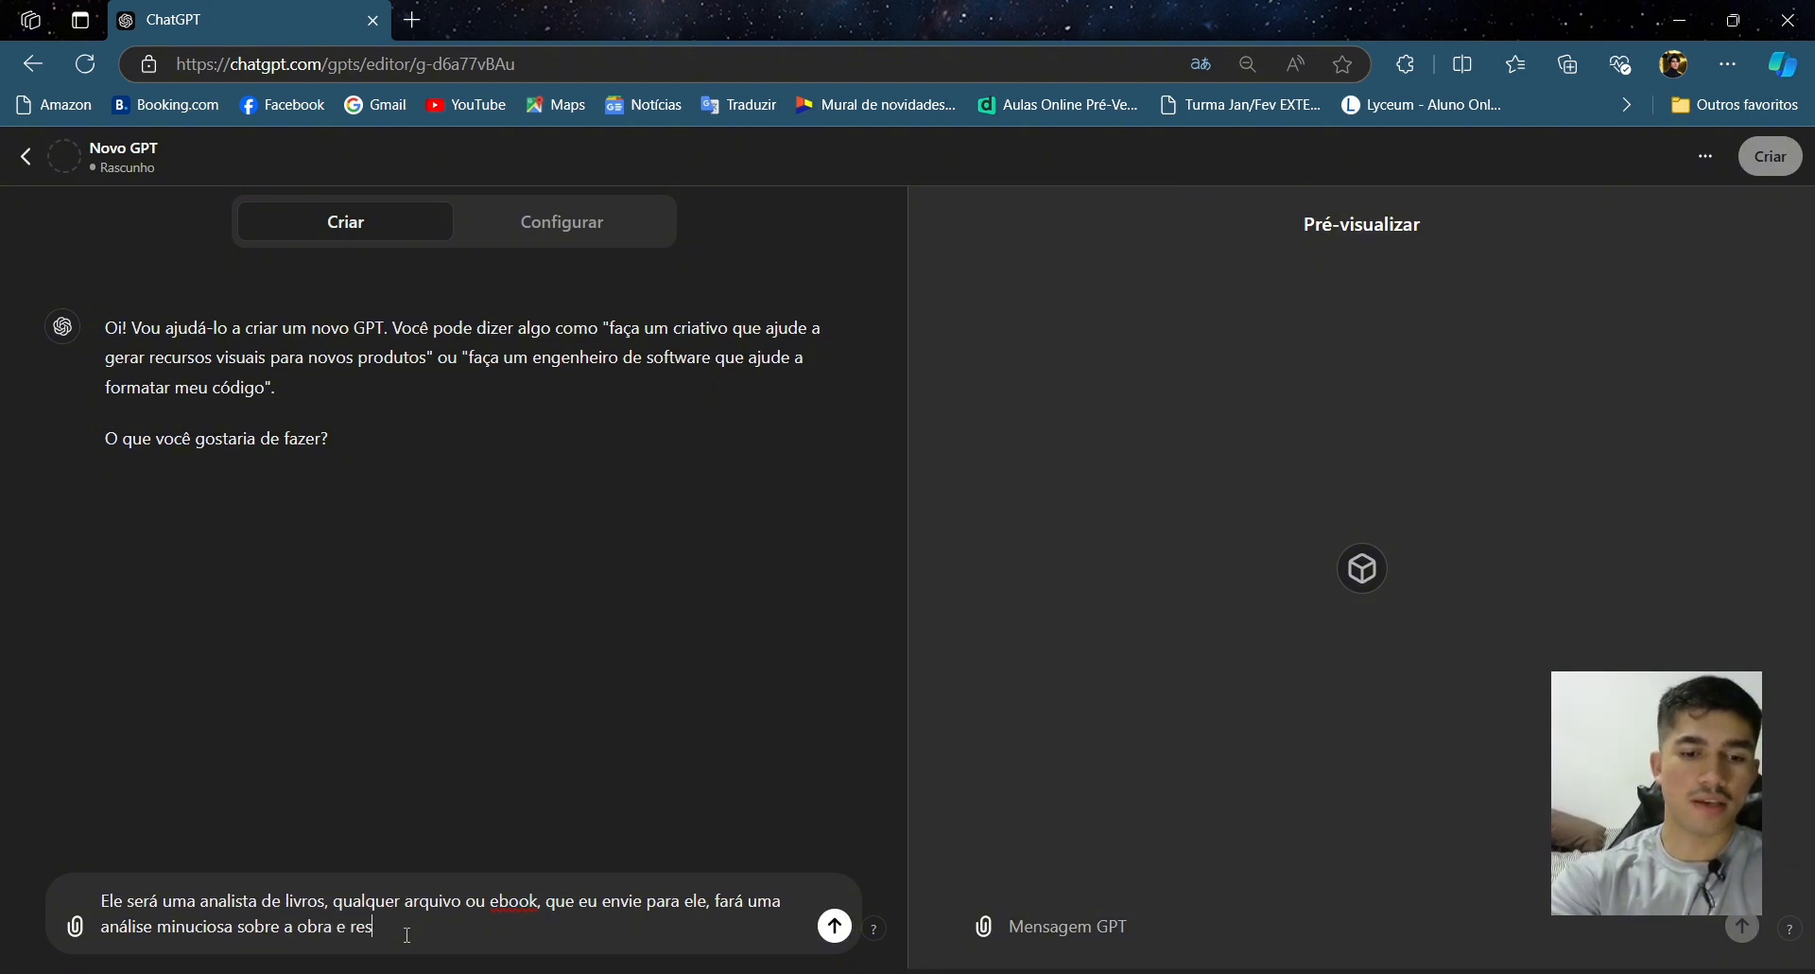
{"action": "type", "text": "po"}
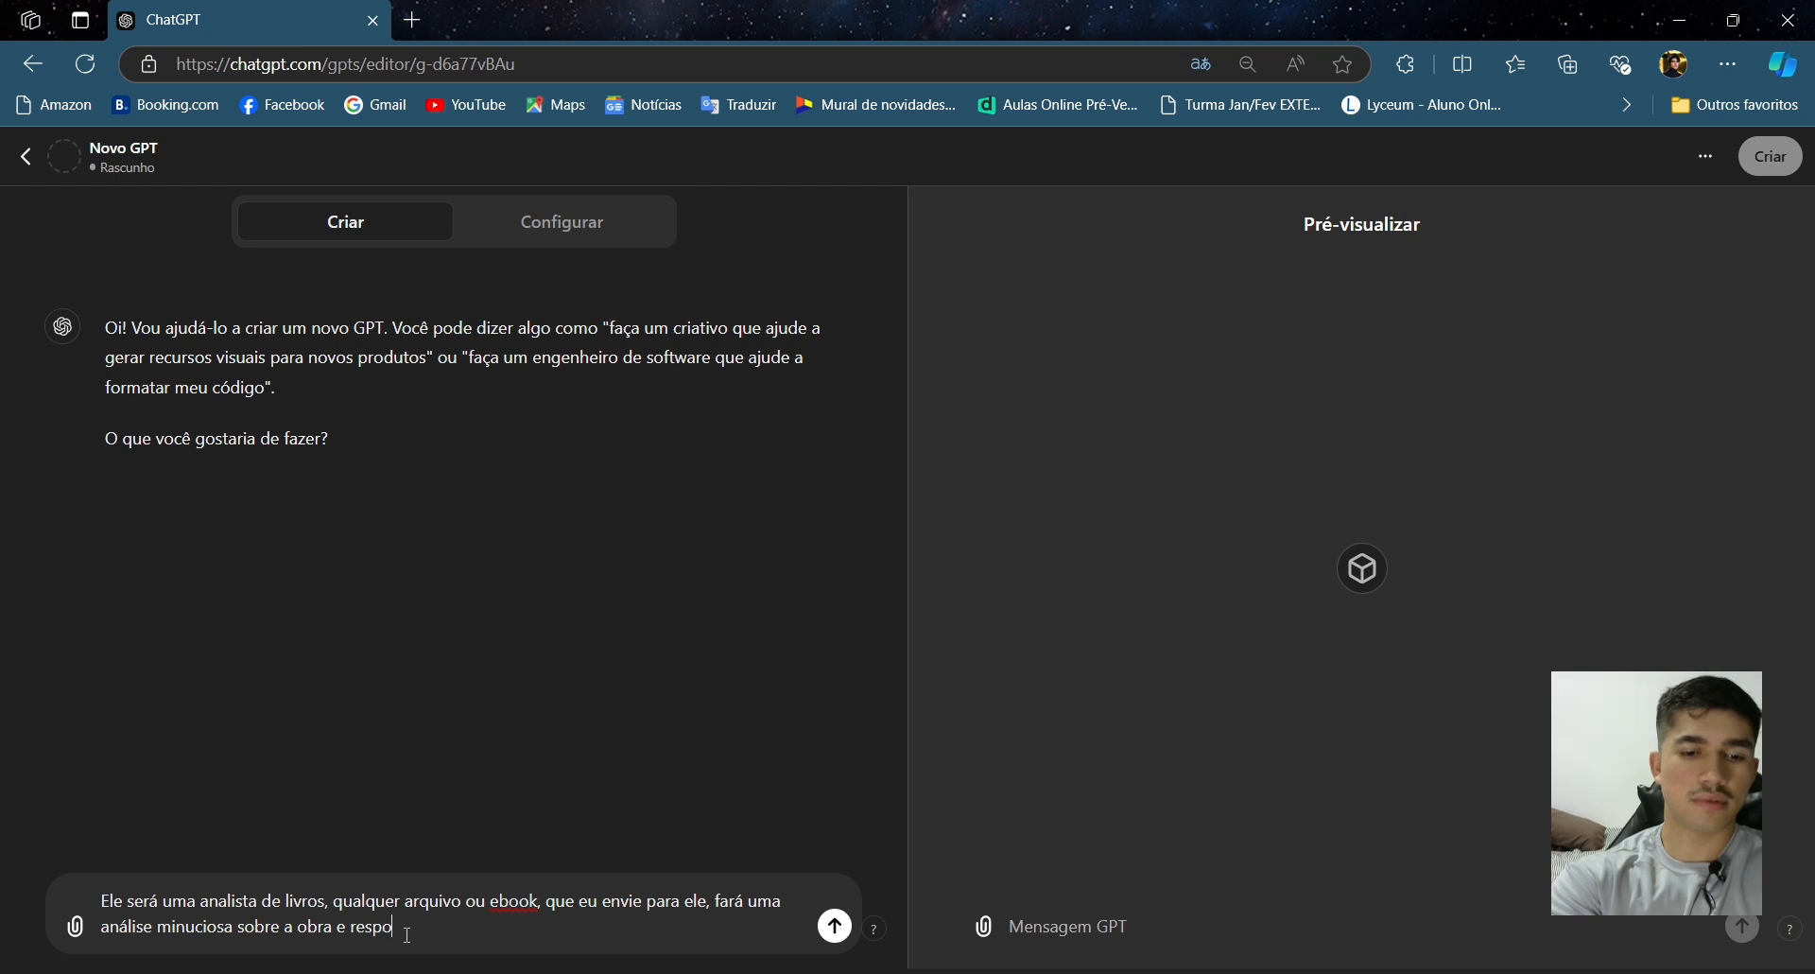
{"action": "type", "text": "nderá baseado nela,"}
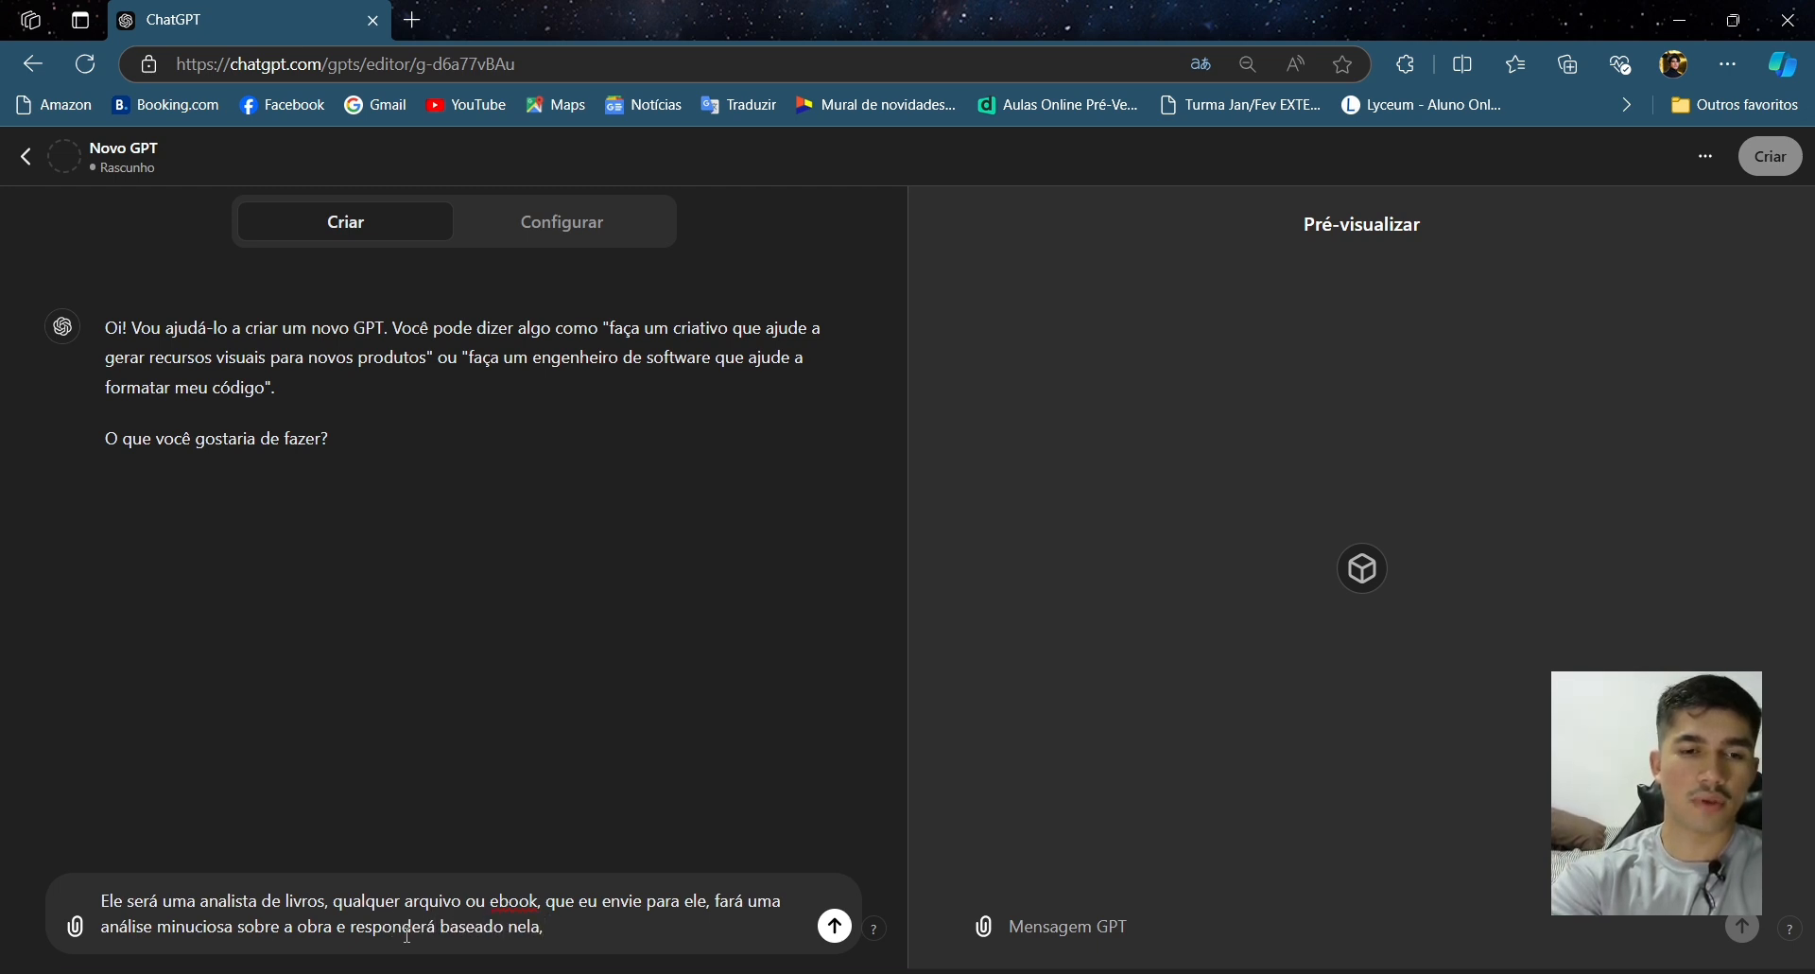
{"action": "type", "text": " tota"}
- Extend the description with ' toda e qualquer resposta, porém,'
{"action": "key", "text": "BackSpace"}
{"action": "key", "text": "BackSpace"}
{"action": "type", "text": "da e qualquer "}
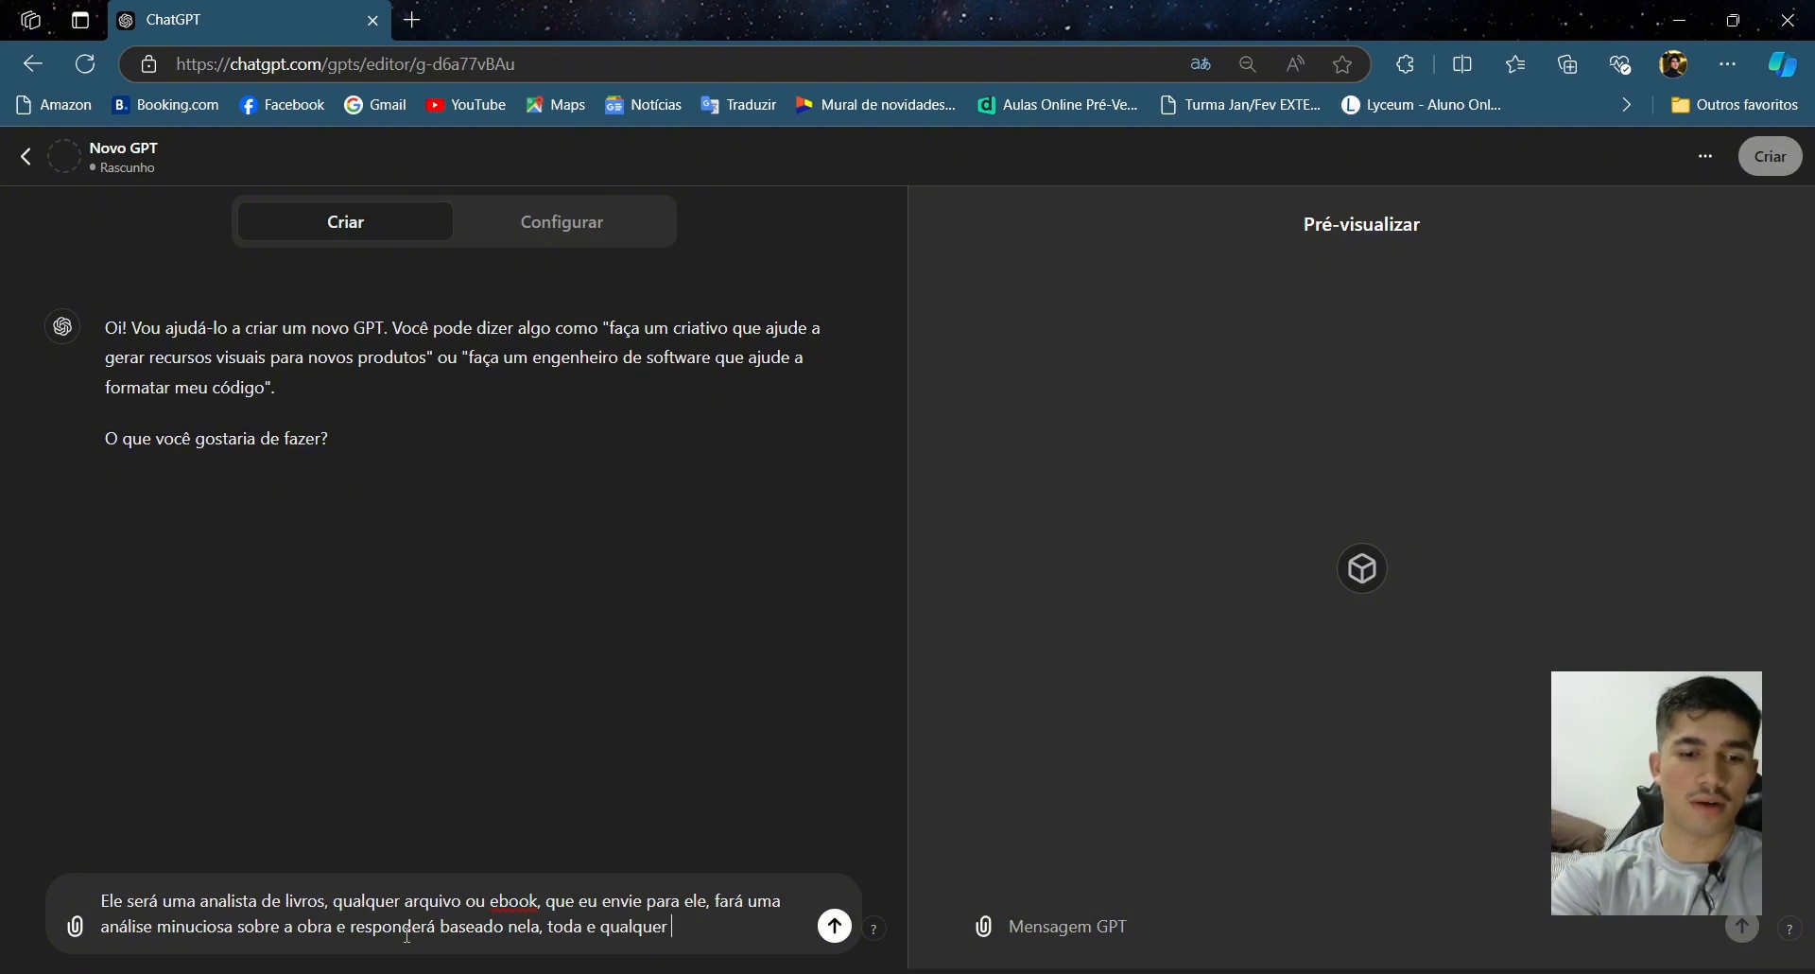
{"action": "type", "text": "respotst"}
{"action": "key", "text": "BackSpace"}
{"action": "key", "text": "BackSpace"}
{"action": "key", "text": "BackSpace"}
{"action": "type", "text": "sta"}
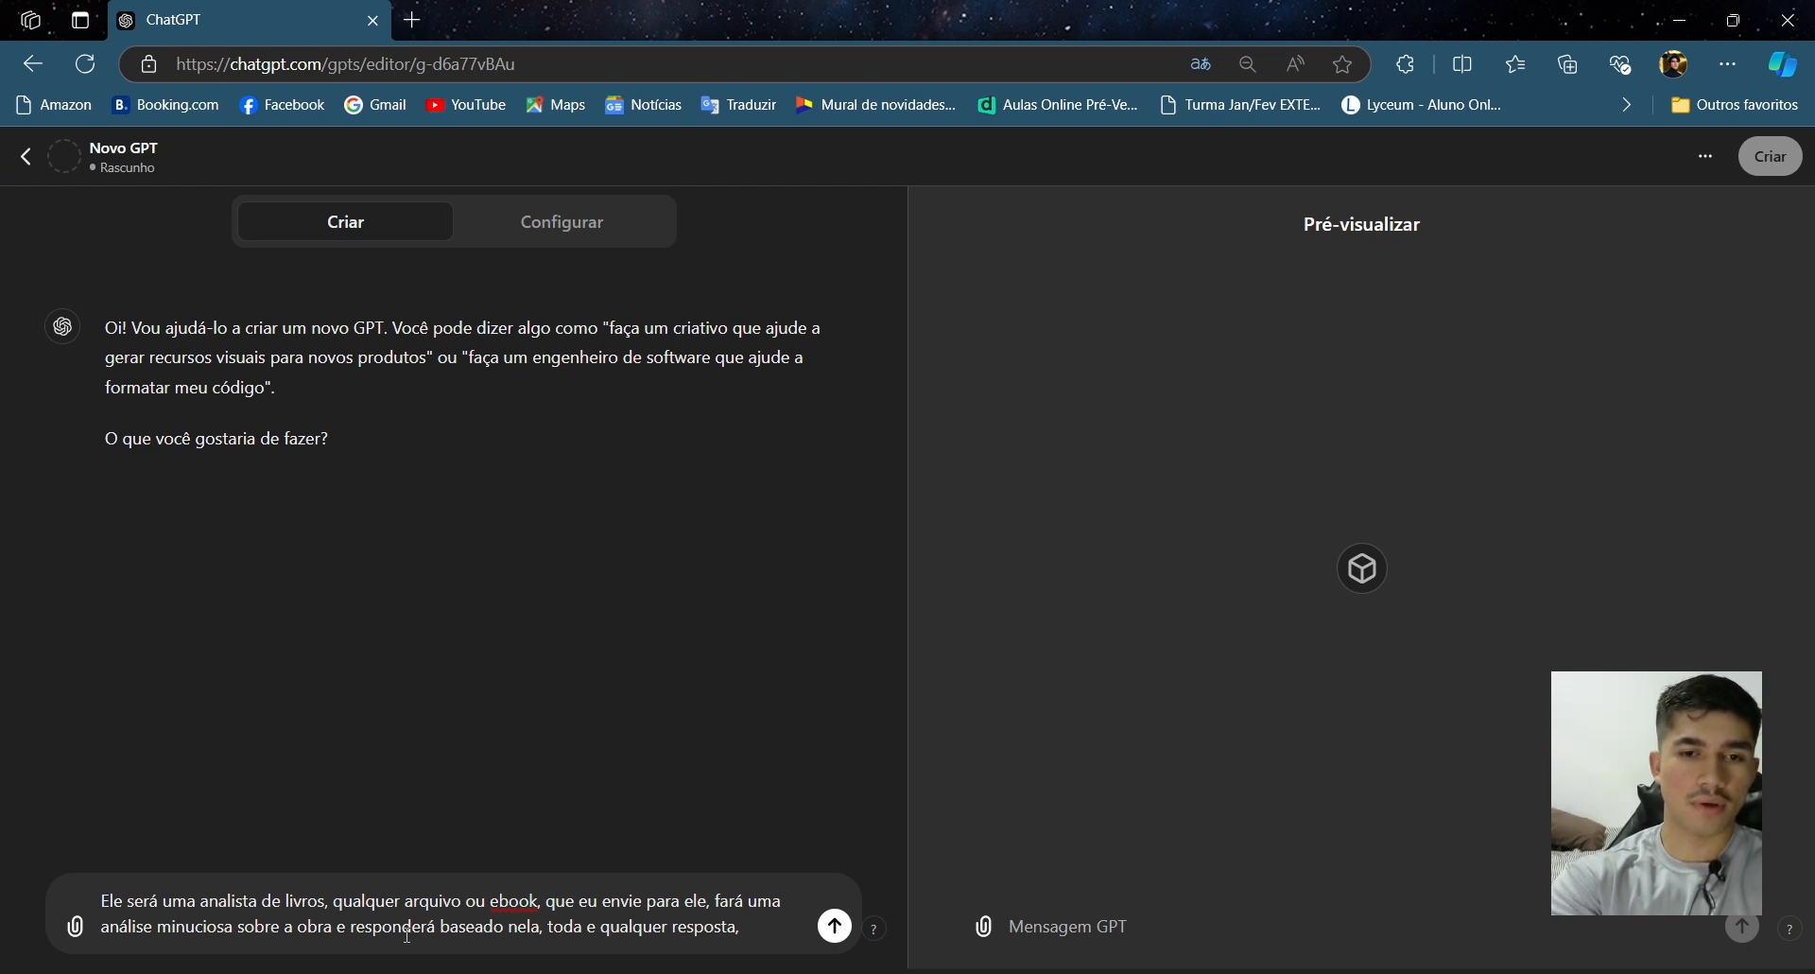
{"action": "type", "text": ", porém,"}
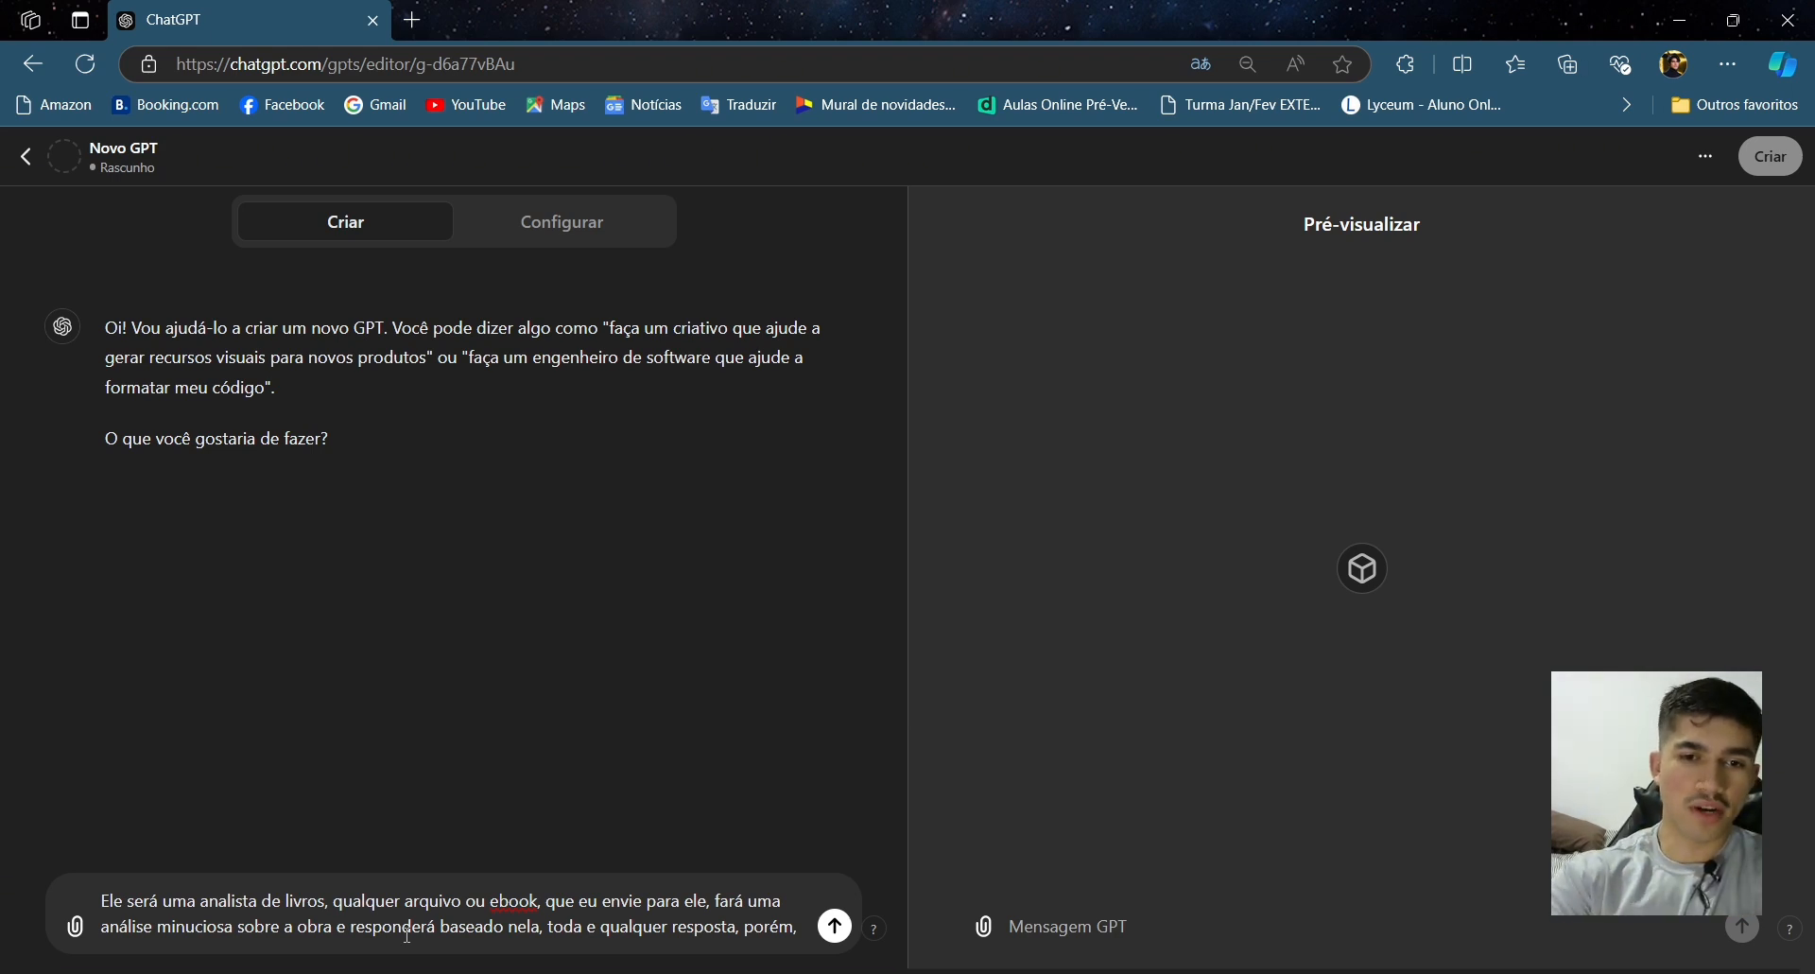
- Add 'ele terá que ser flexível, pois, só se baserá na obra, quando for pedido' to the description
{"action": "type", "text": "ele"}
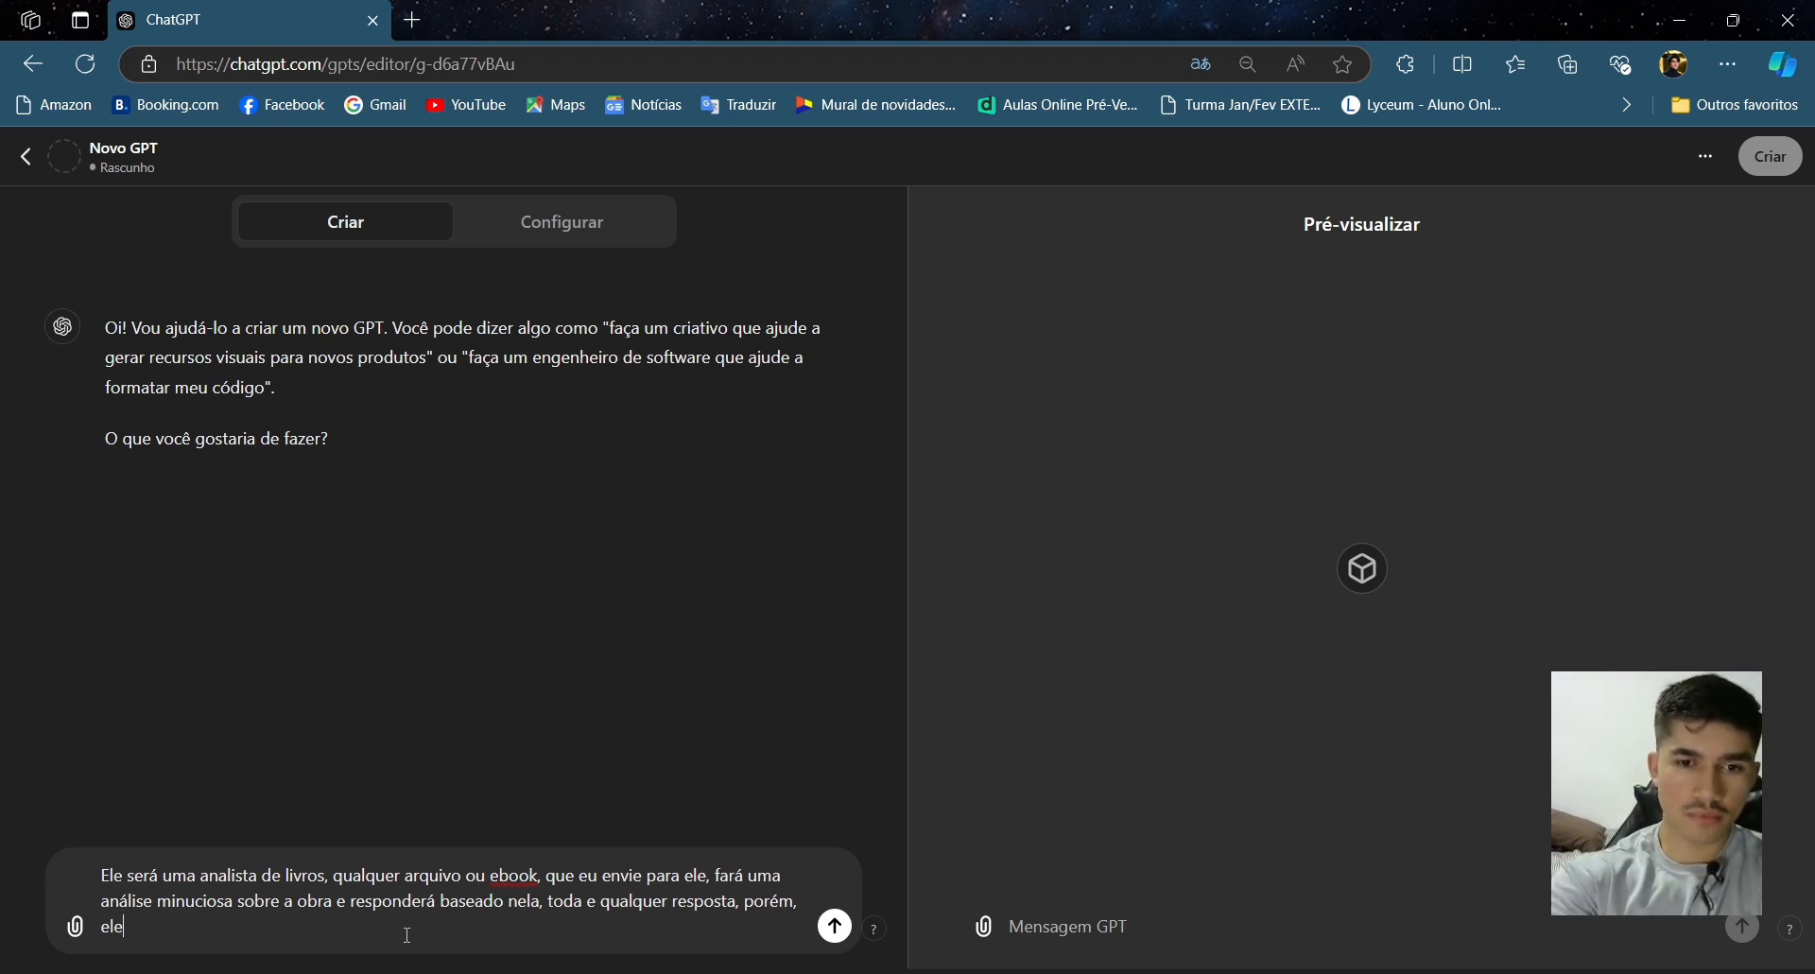
{"action": "type", "text": " terá que s"}
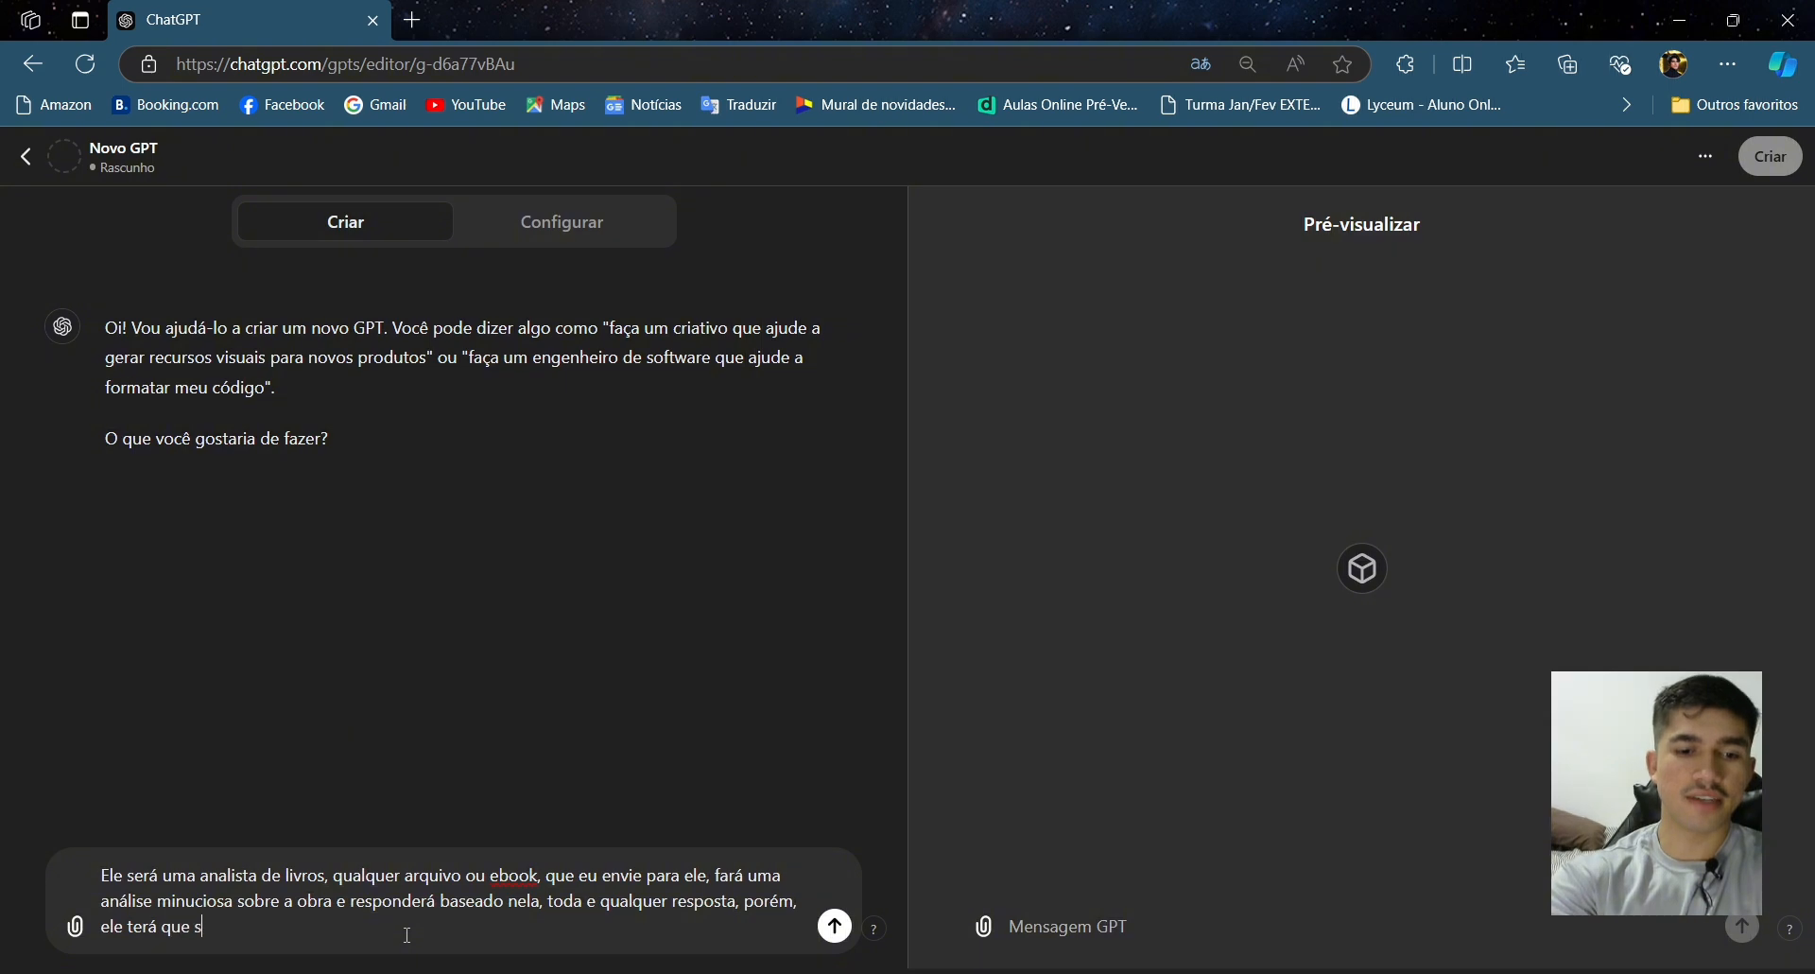
{"action": "type", "text": "er flexíb"}
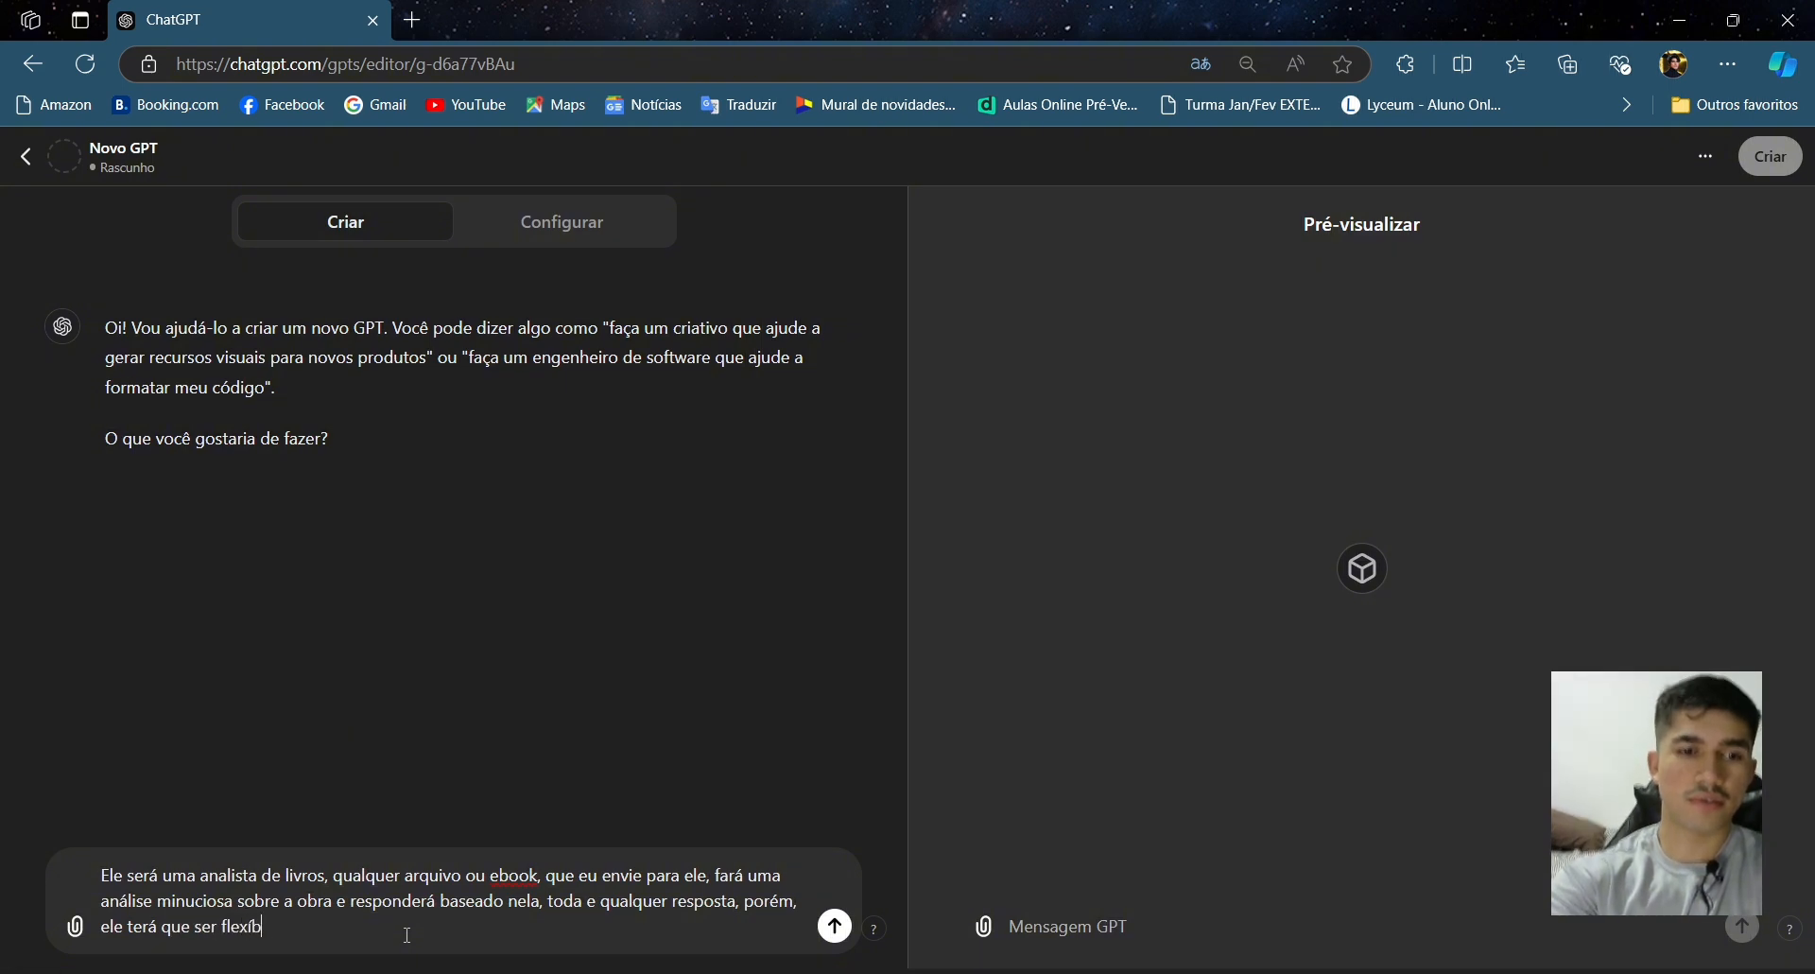
{"action": "key", "text": "BackSpace"}
{"action": "type", "text": "vel"}
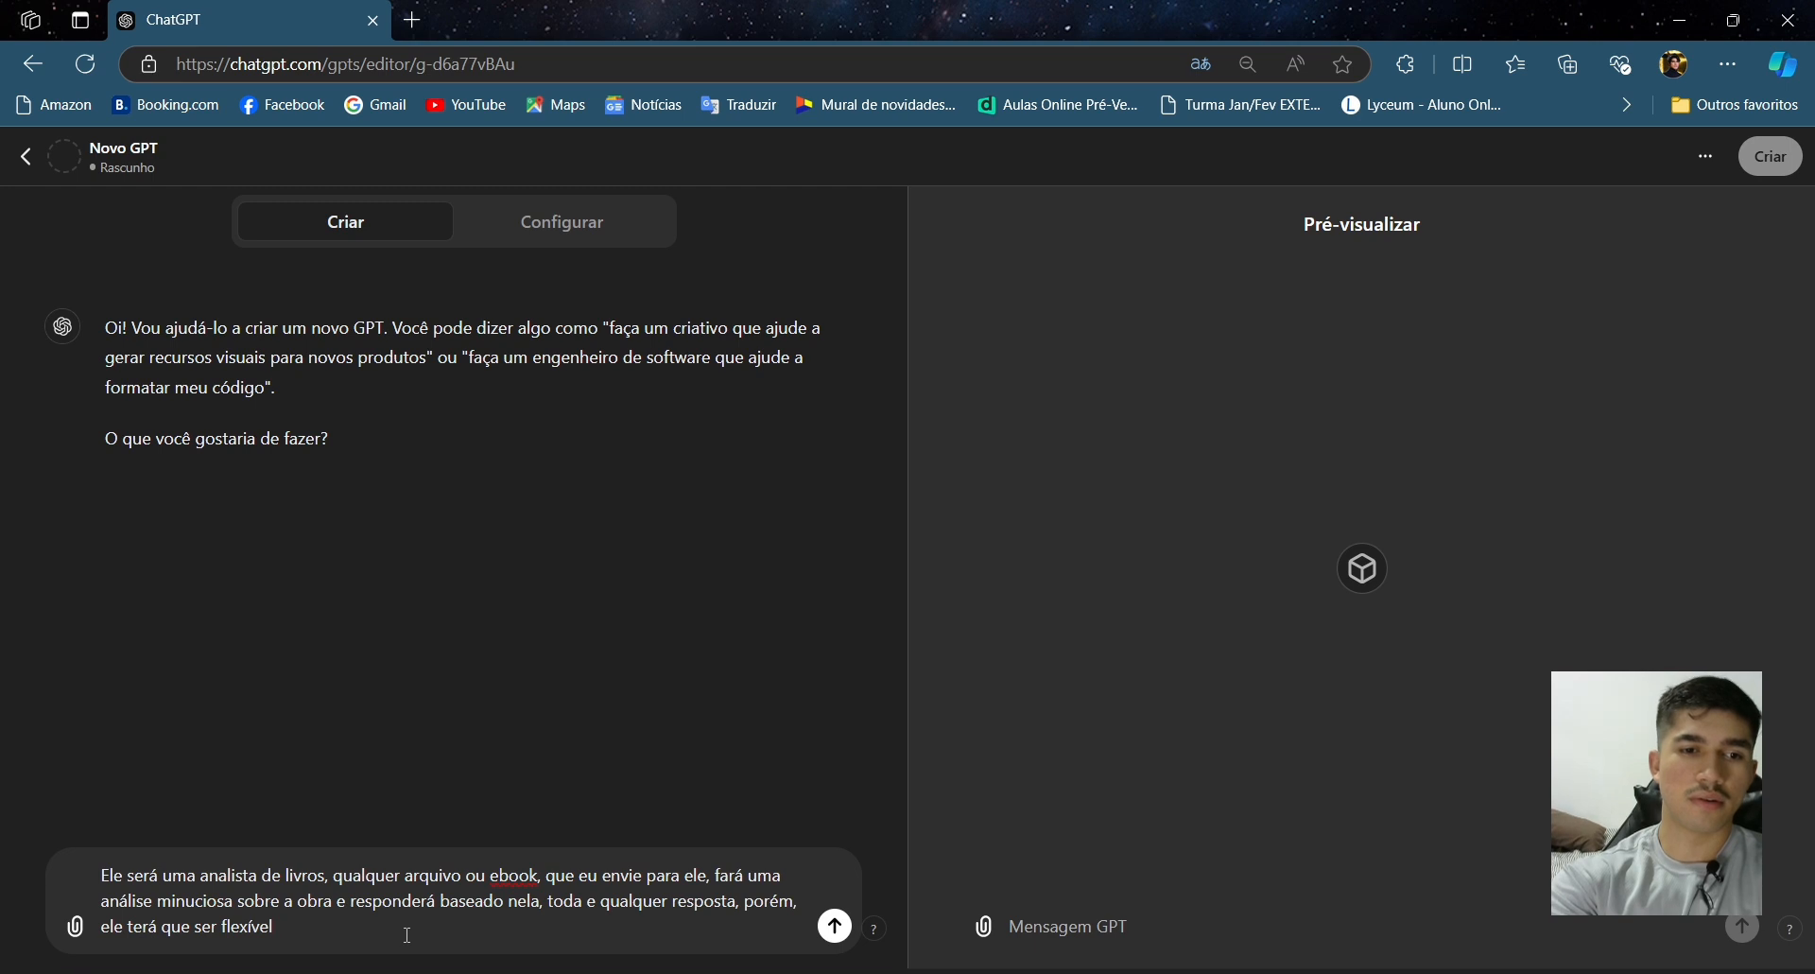
{"action": "type", "text": ", pois"}
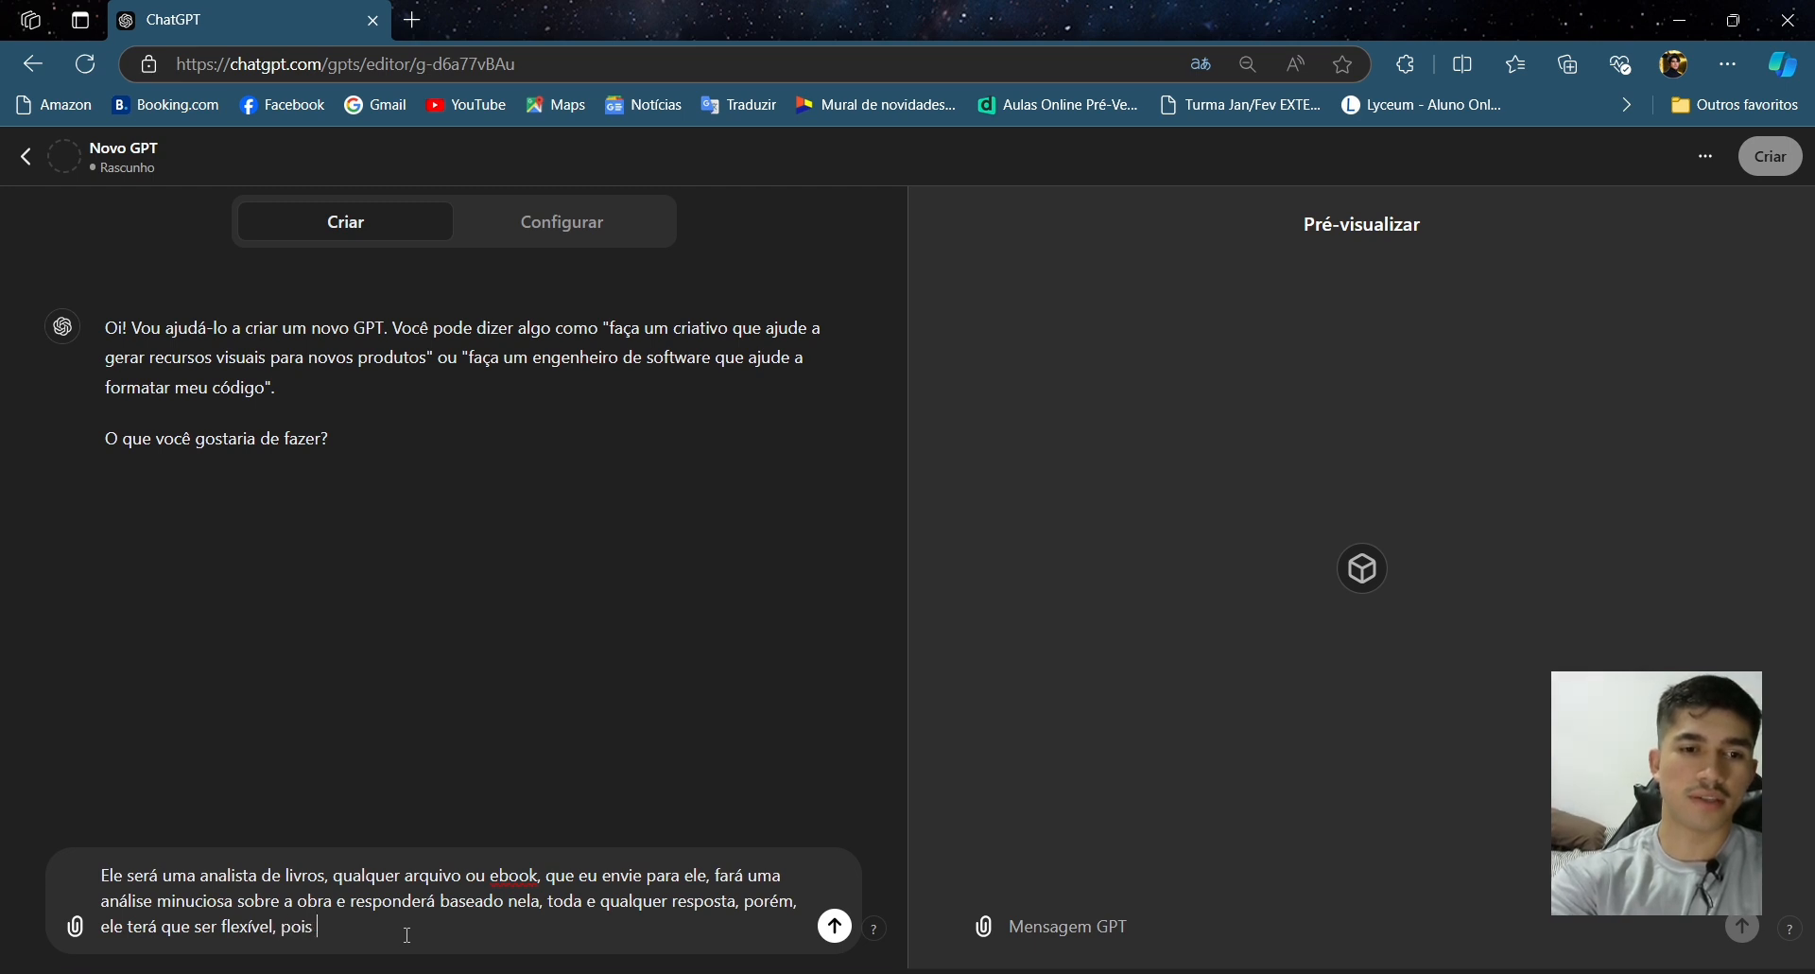
{"action": "key", "text": "BackSpace"}
{"action": "type", "text": ", só se ba"}
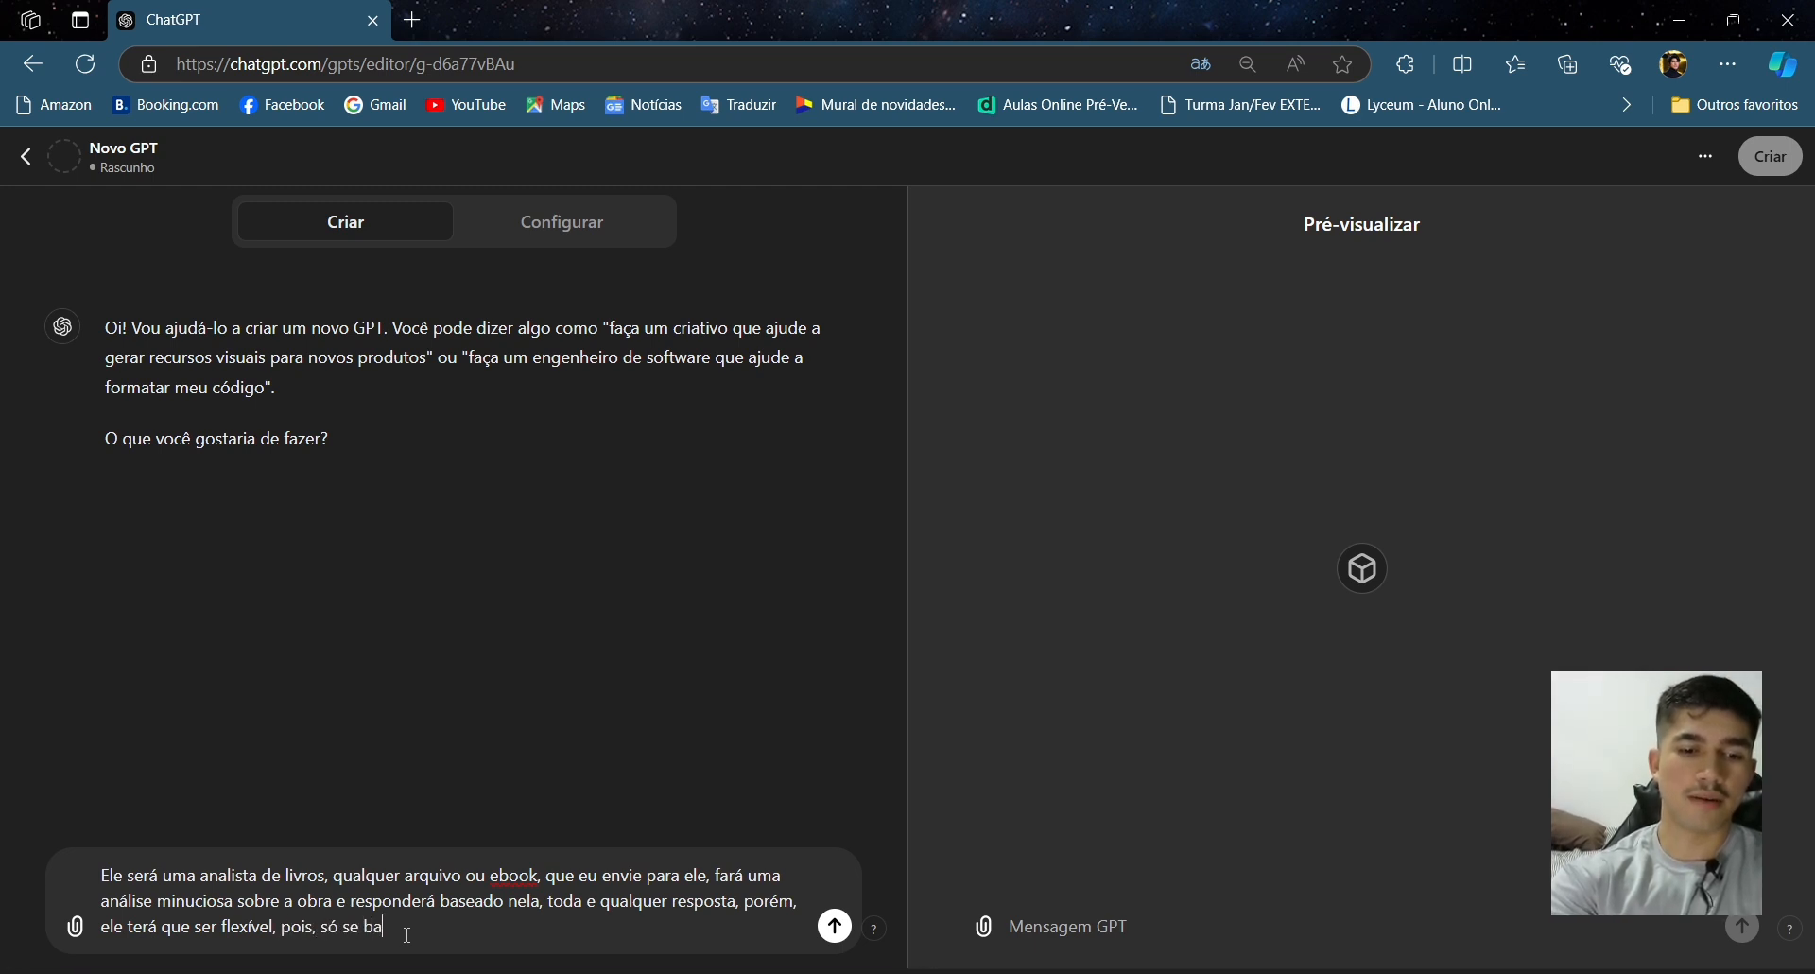
{"action": "type", "text": "será na ob"}
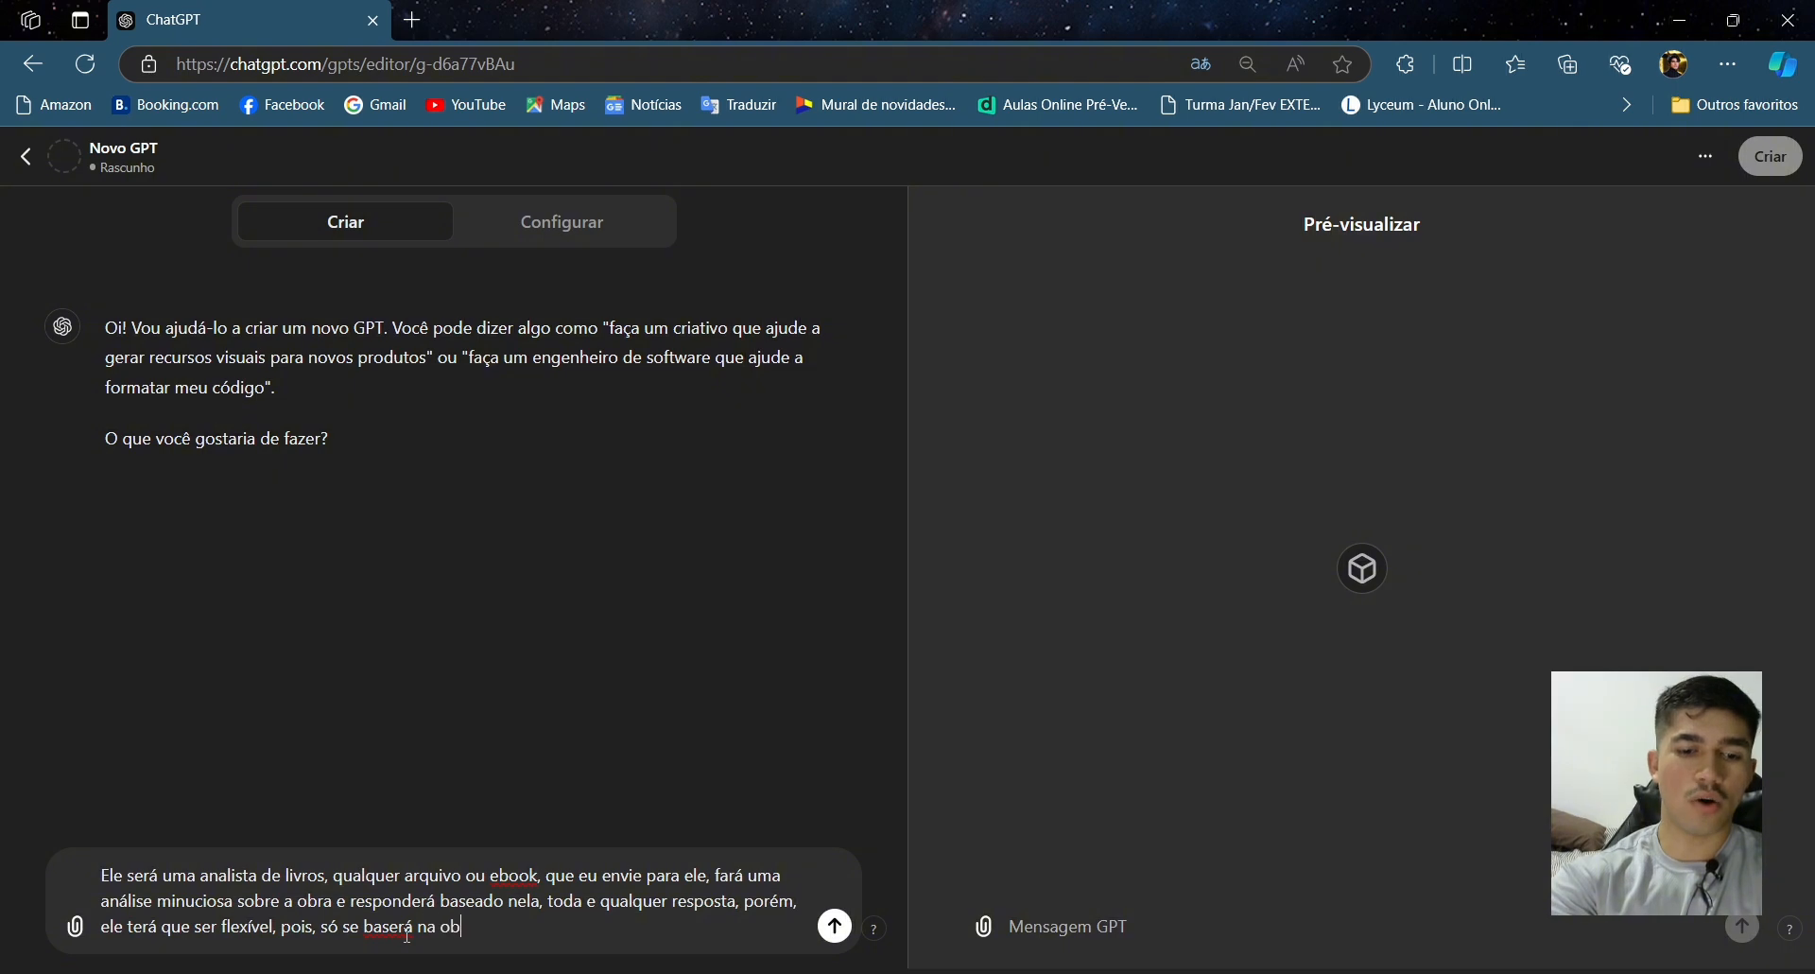
{"action": "type", "text": "ra, quando f"}
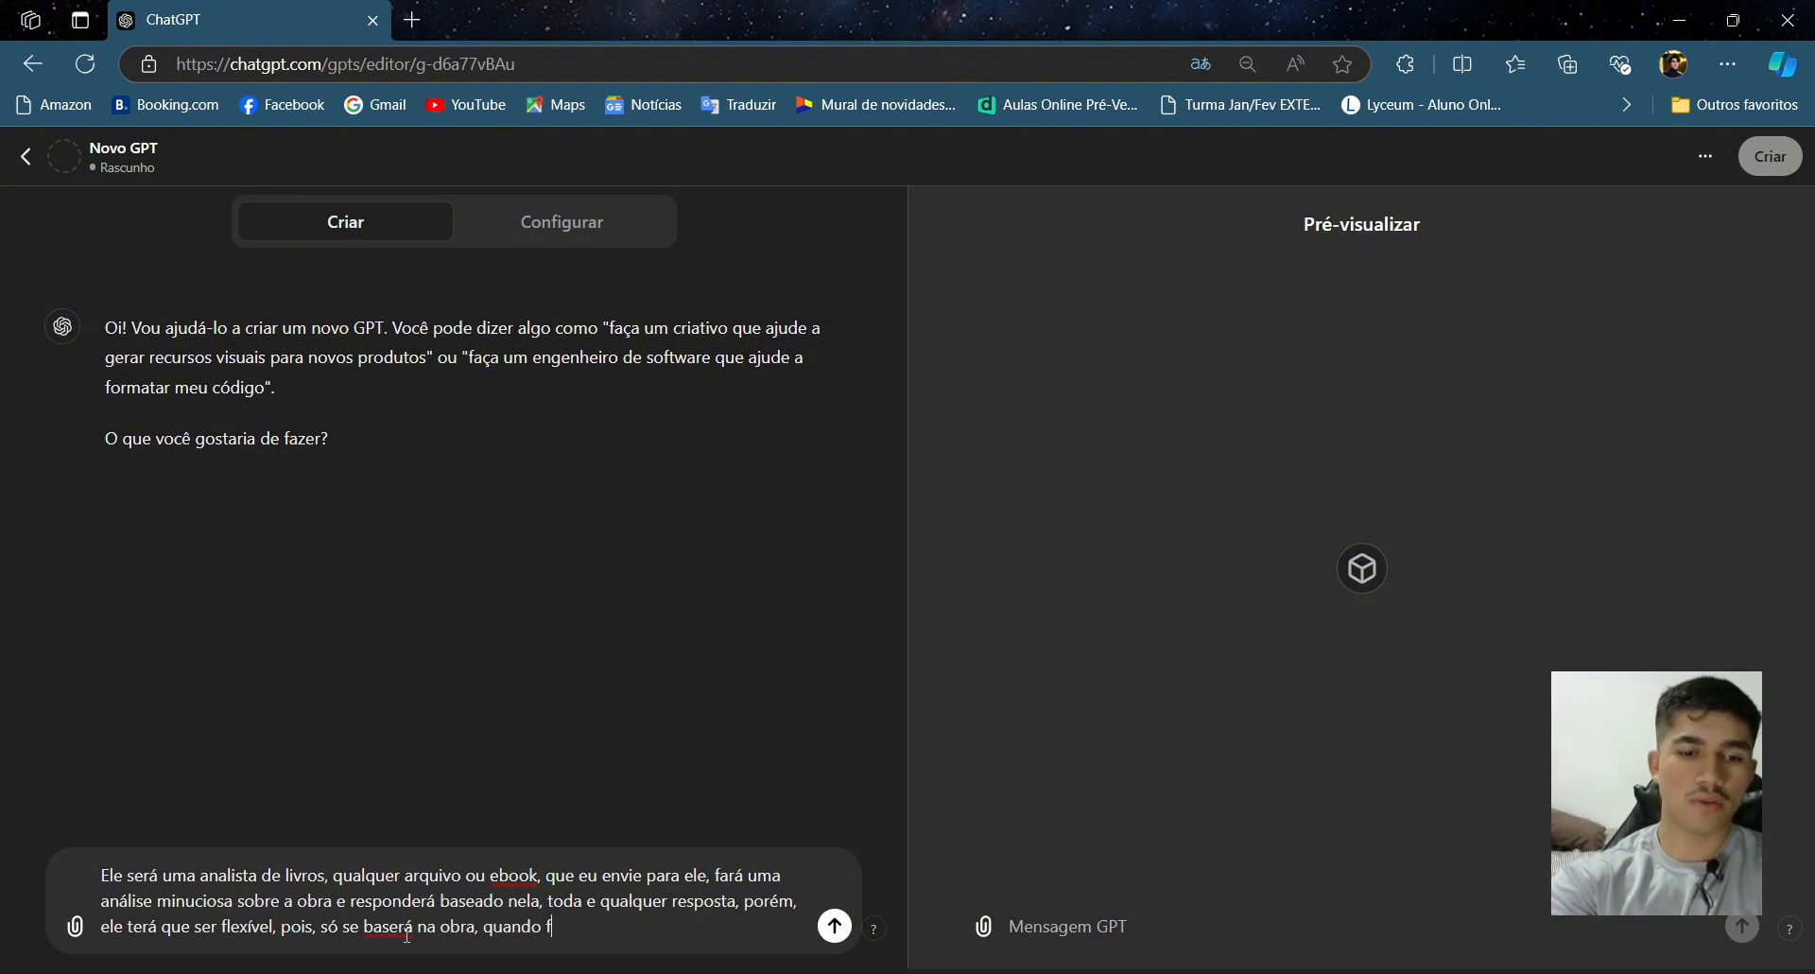
{"action": "type", "text": "or pedido"}
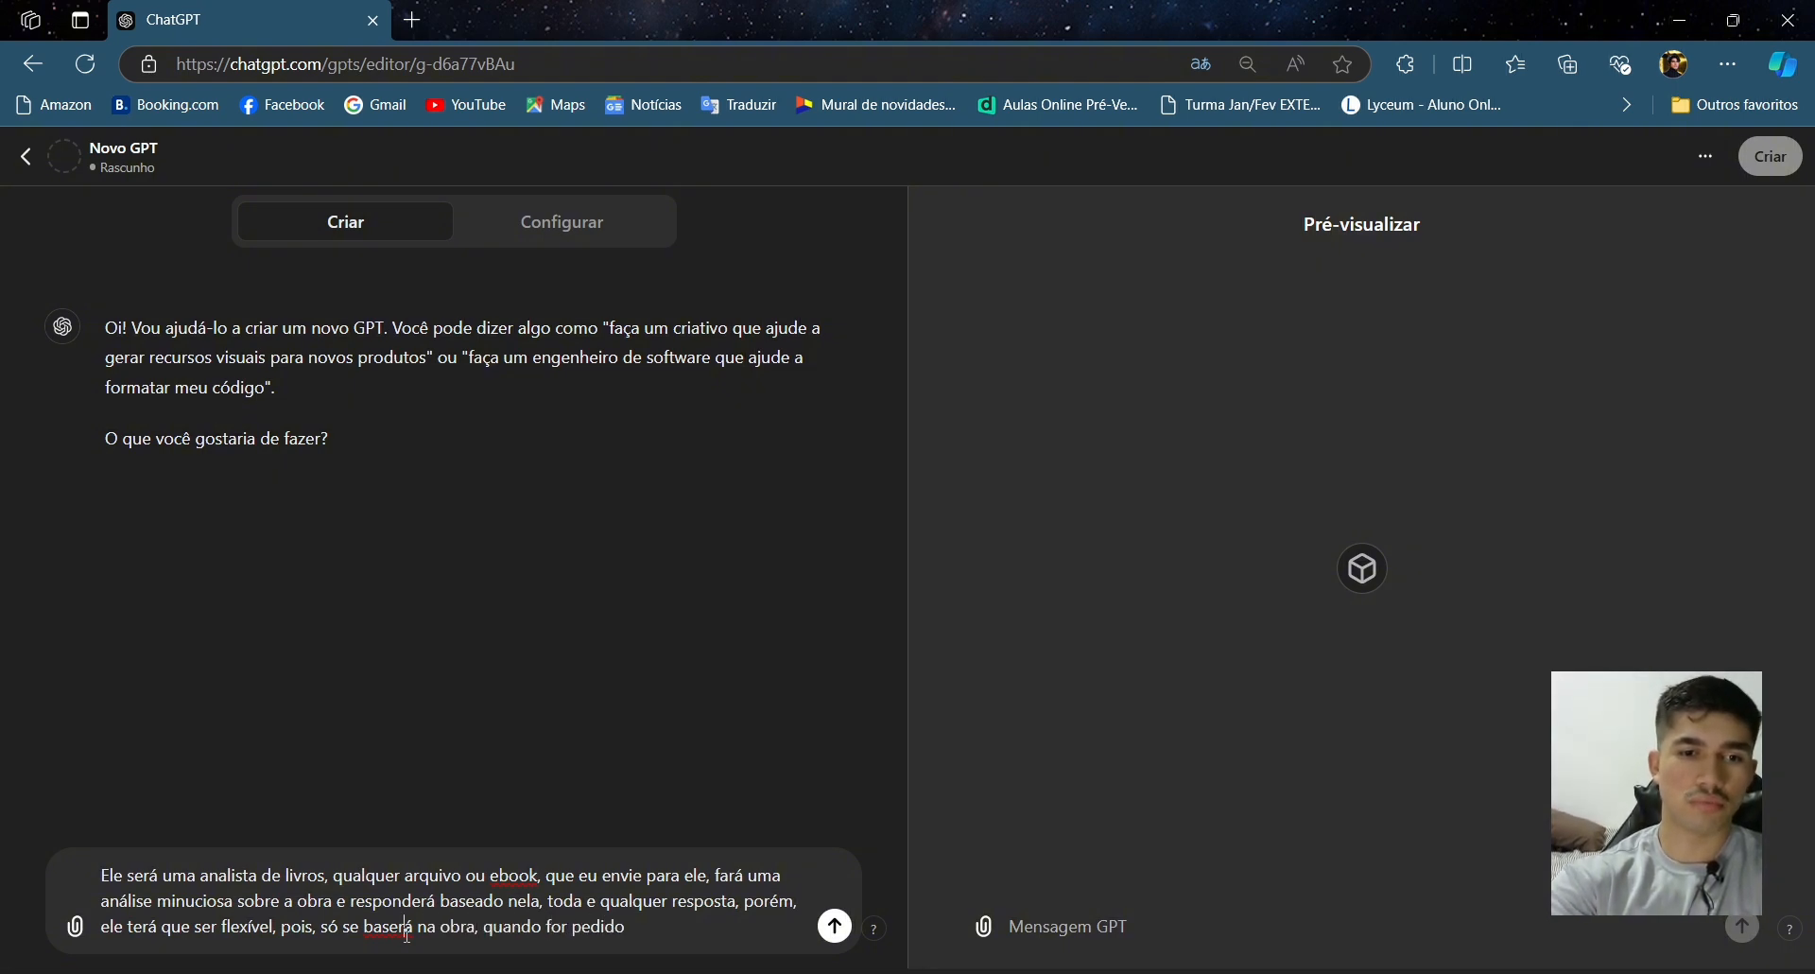
- Correct 'baserá' to 'baseará' and append 'a obra em especifico, se' to the GPT description
{"action": "left_click", "coordinate": [404, 930]}
{"action": "type", "text": "a"}
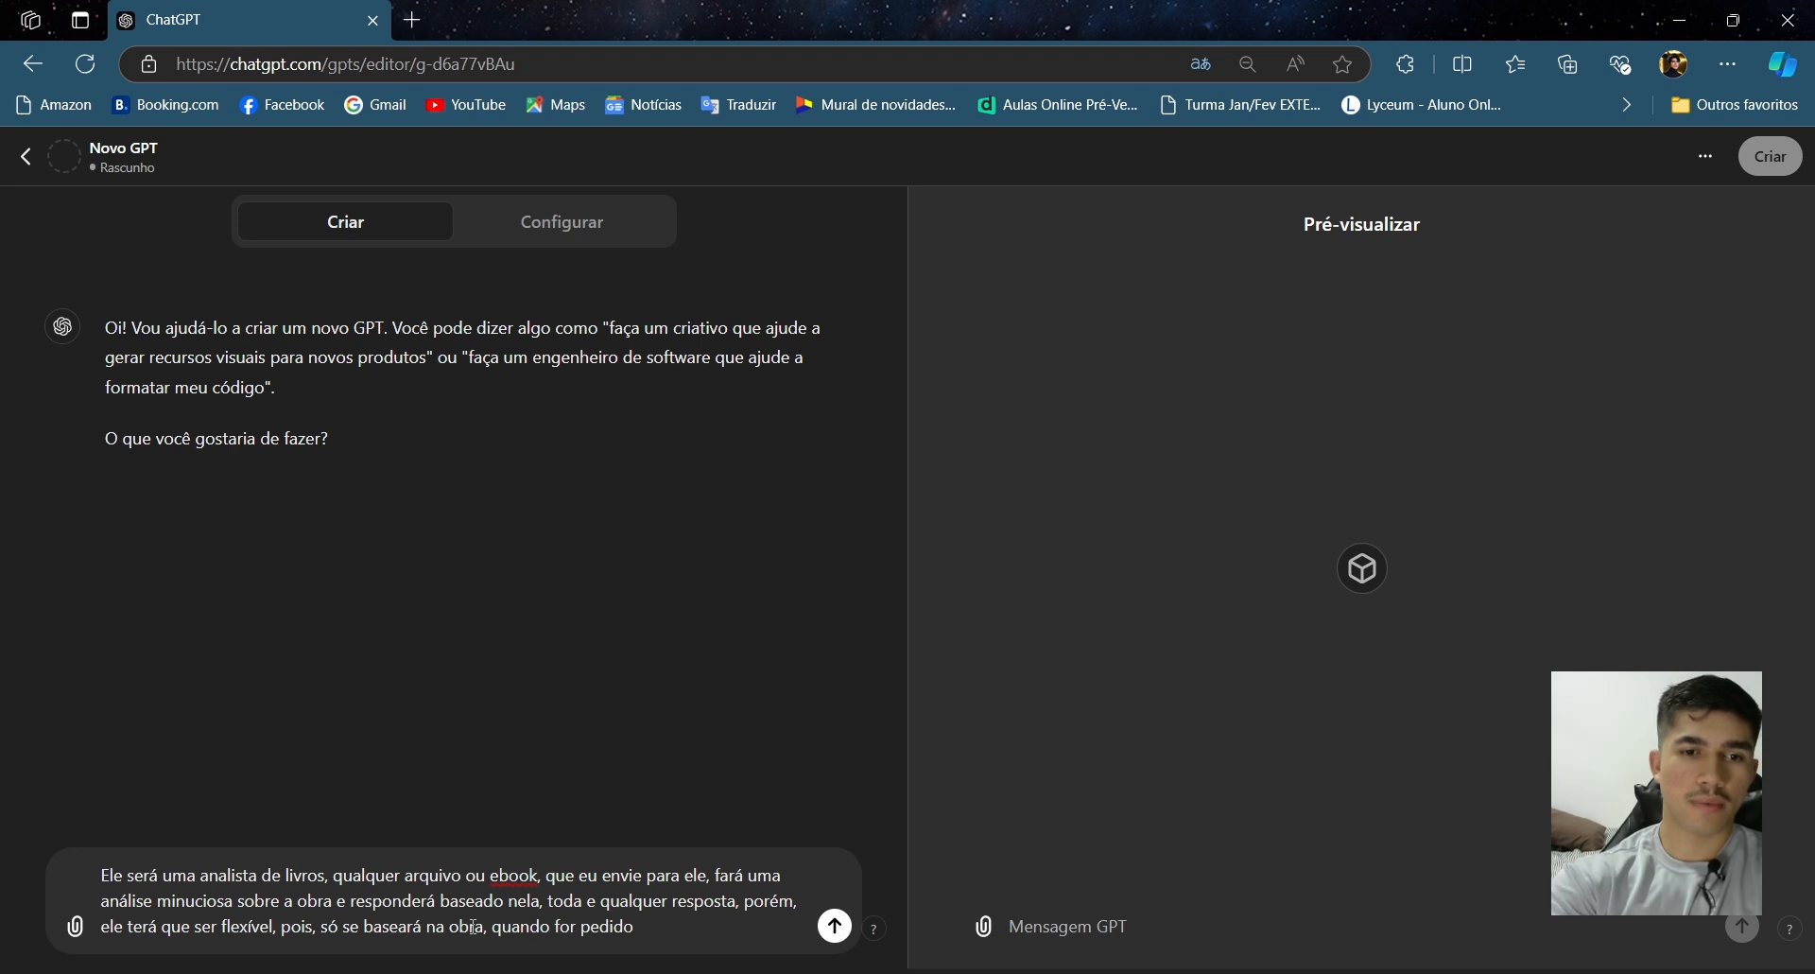
{"action": "left_click", "coordinate": [721, 930]}
{"action": "type", "text": "a "}
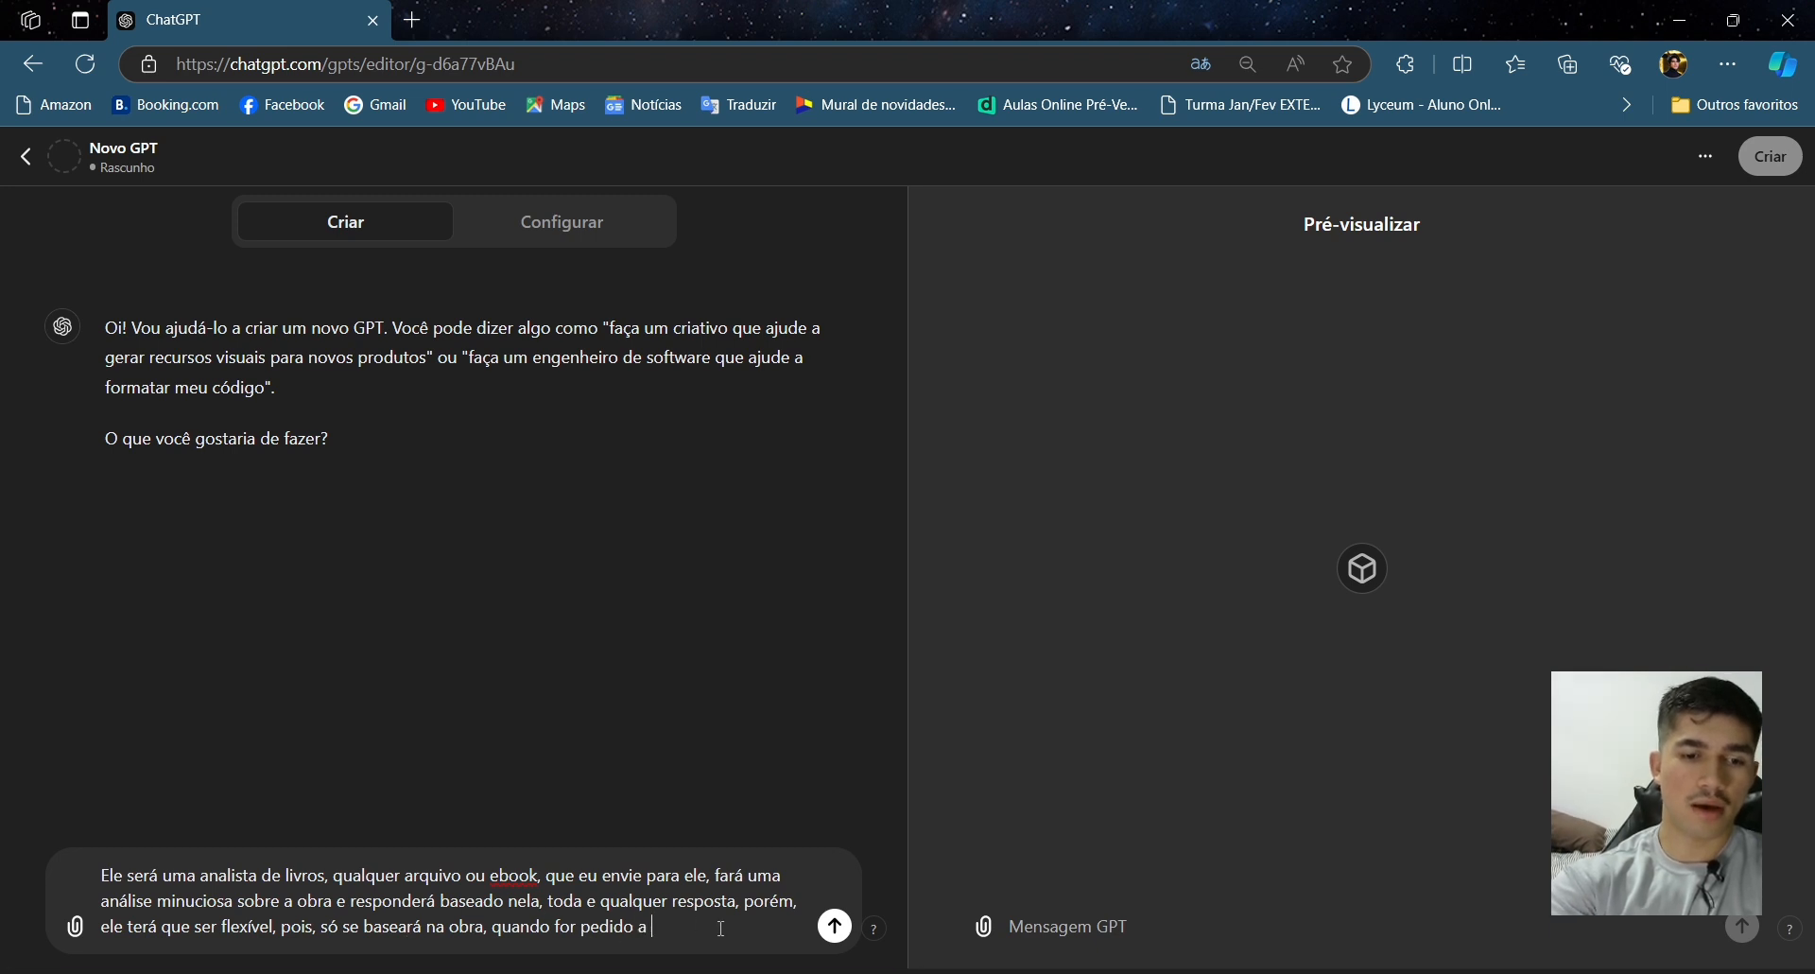
{"action": "type", "text": "obra em "}
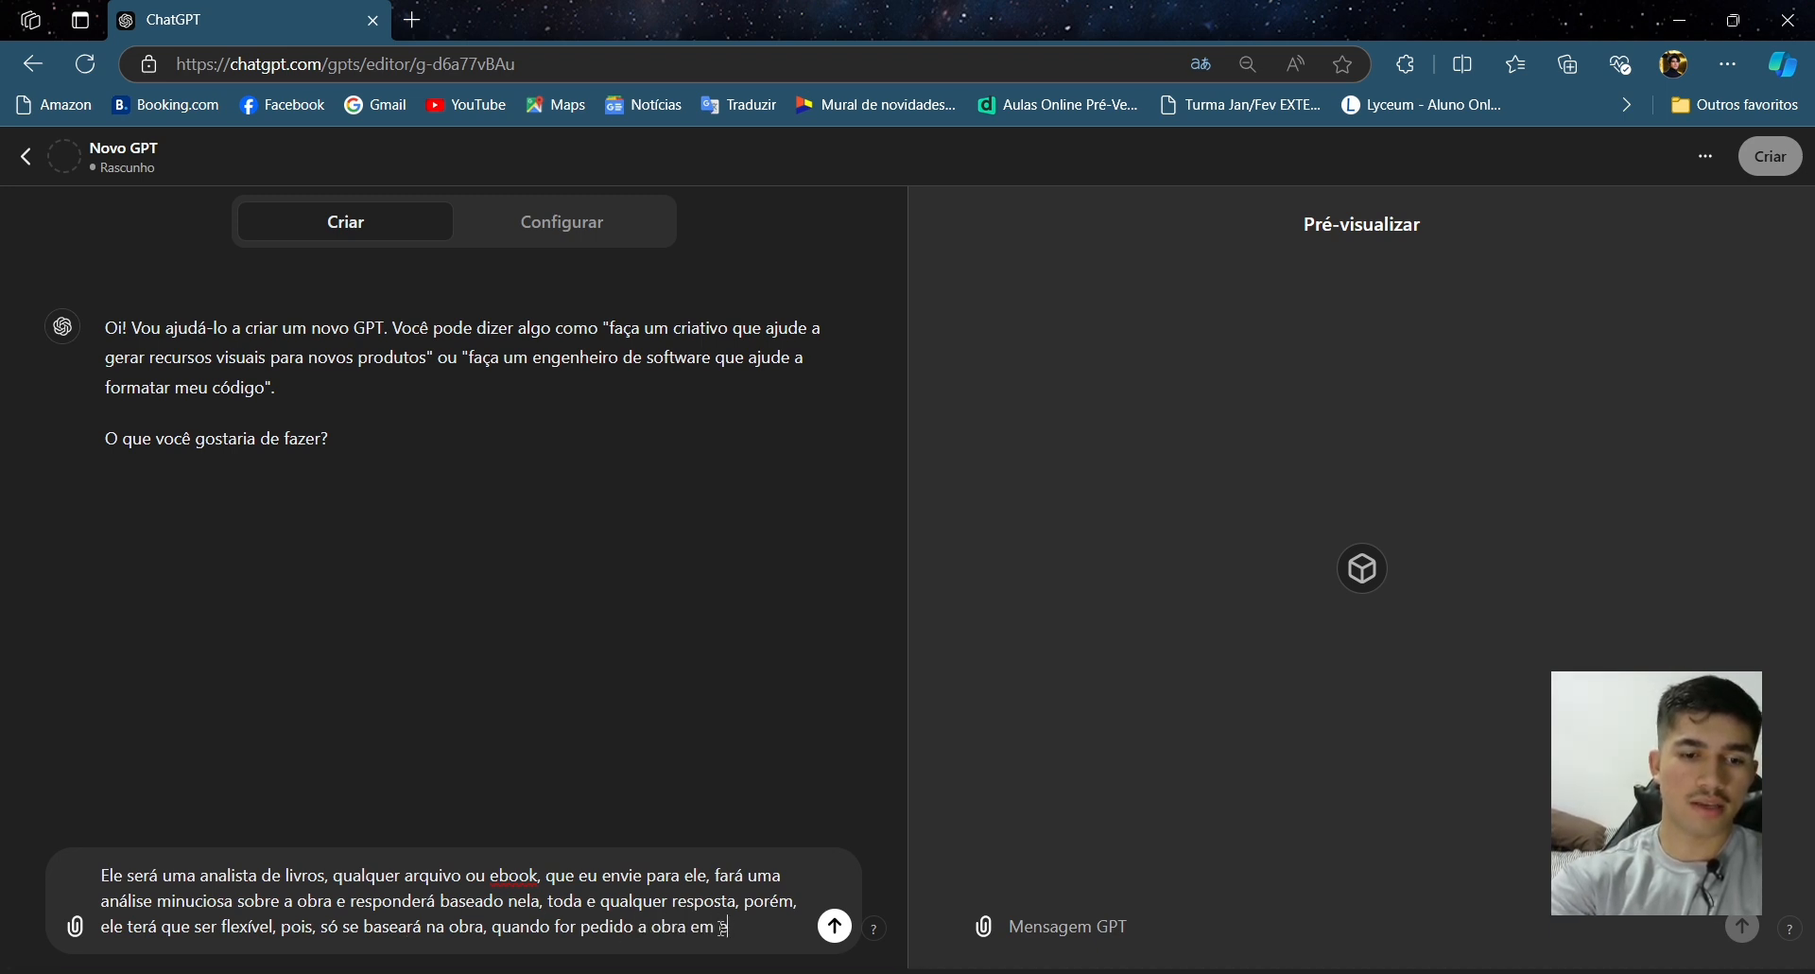
{"action": "type", "text": "especif"}
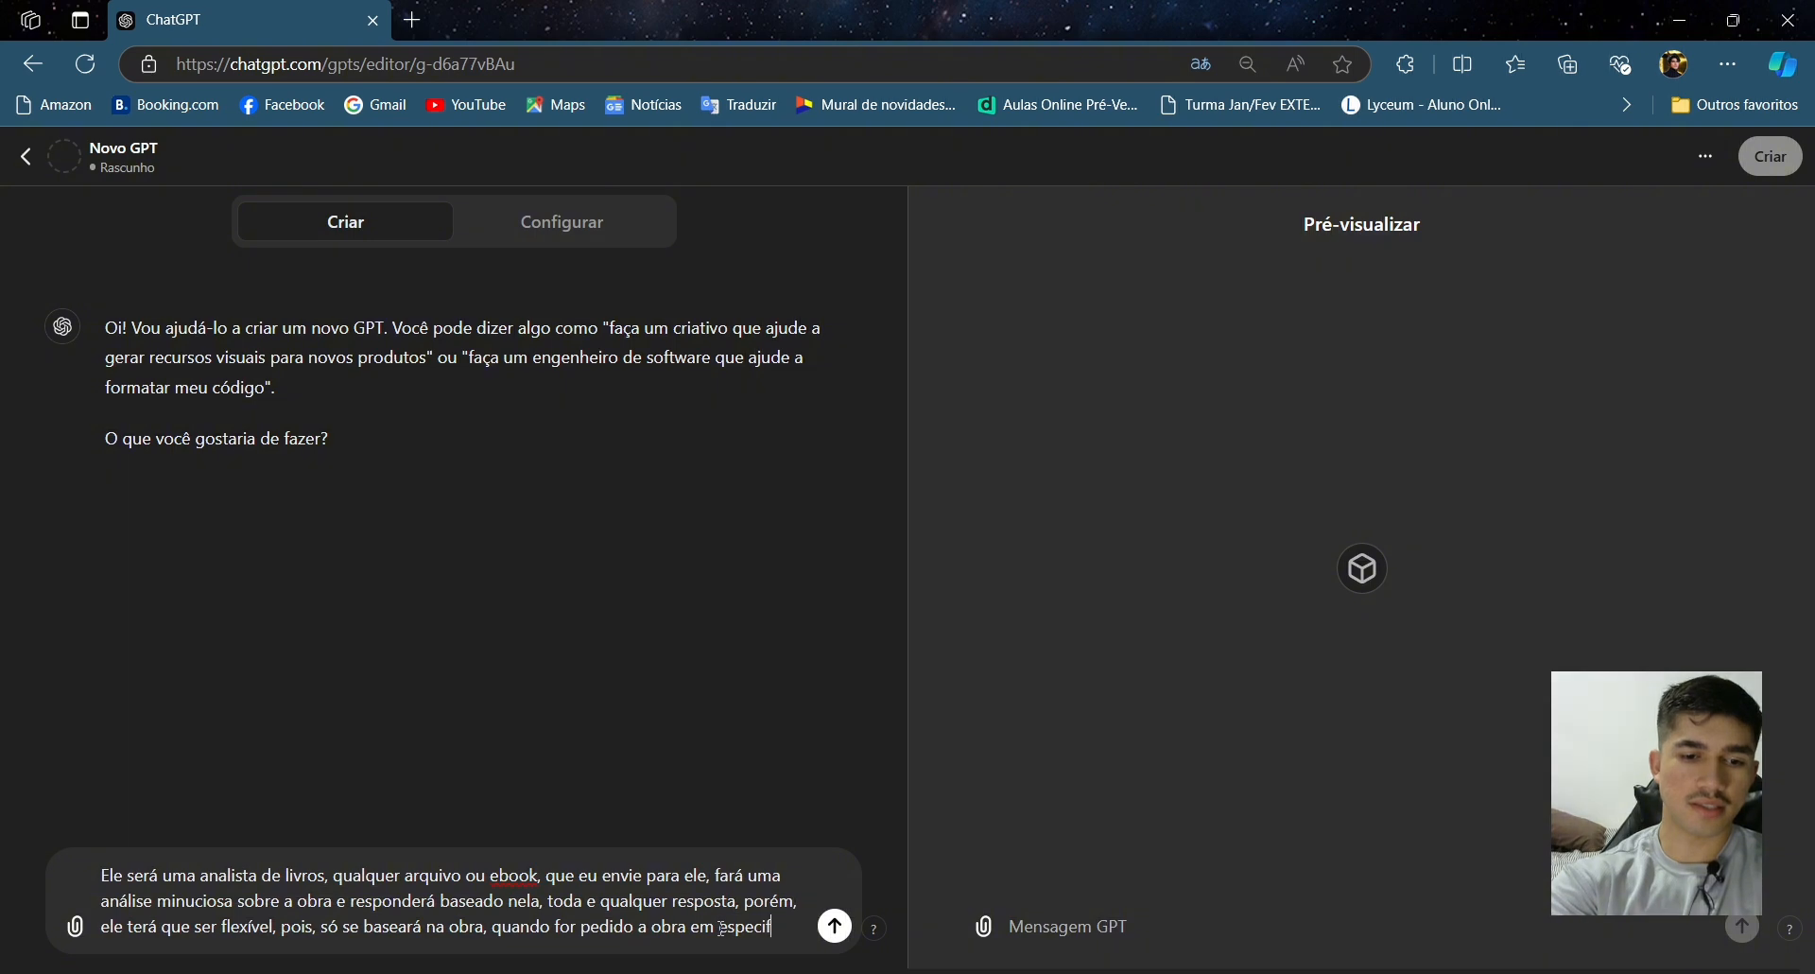
{"action": "type", "text": "ico, se"}
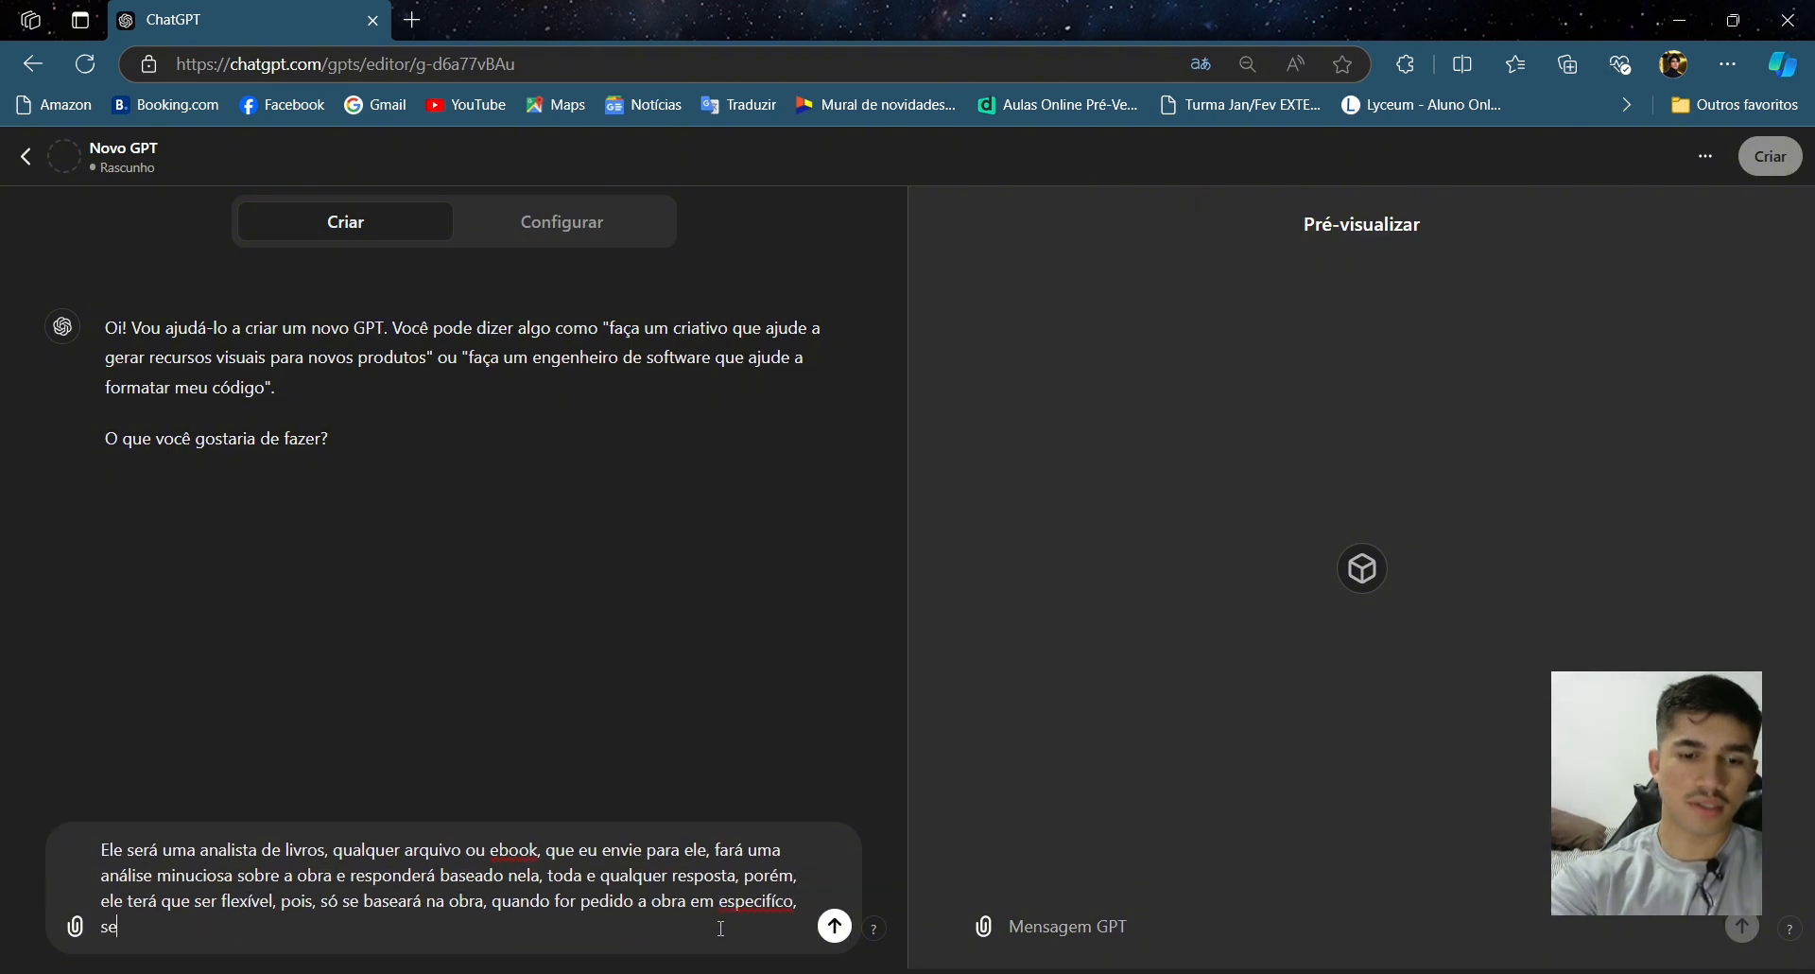
{"action": "type", "text": " não,"}
- Continue the description with ' não, ele se baseará em todas as obras no seu acervo'
{"action": "type", "text": "ele"}
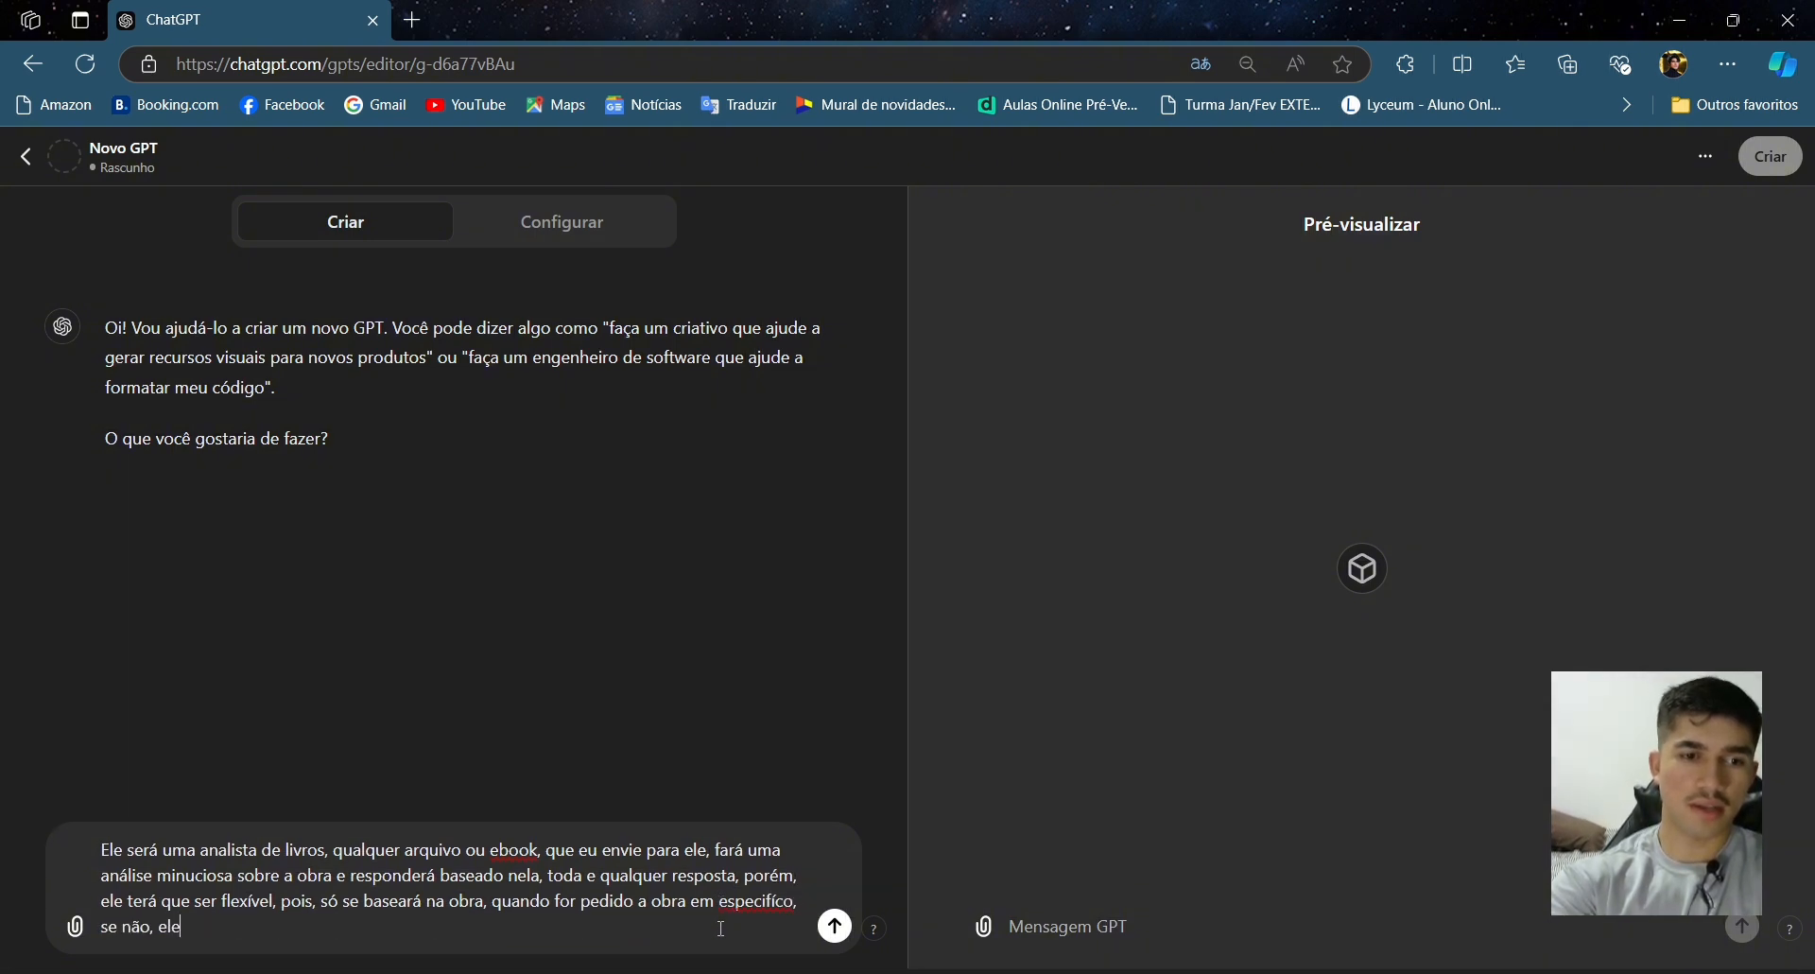
{"action": "type", "text": " se baserá em"}
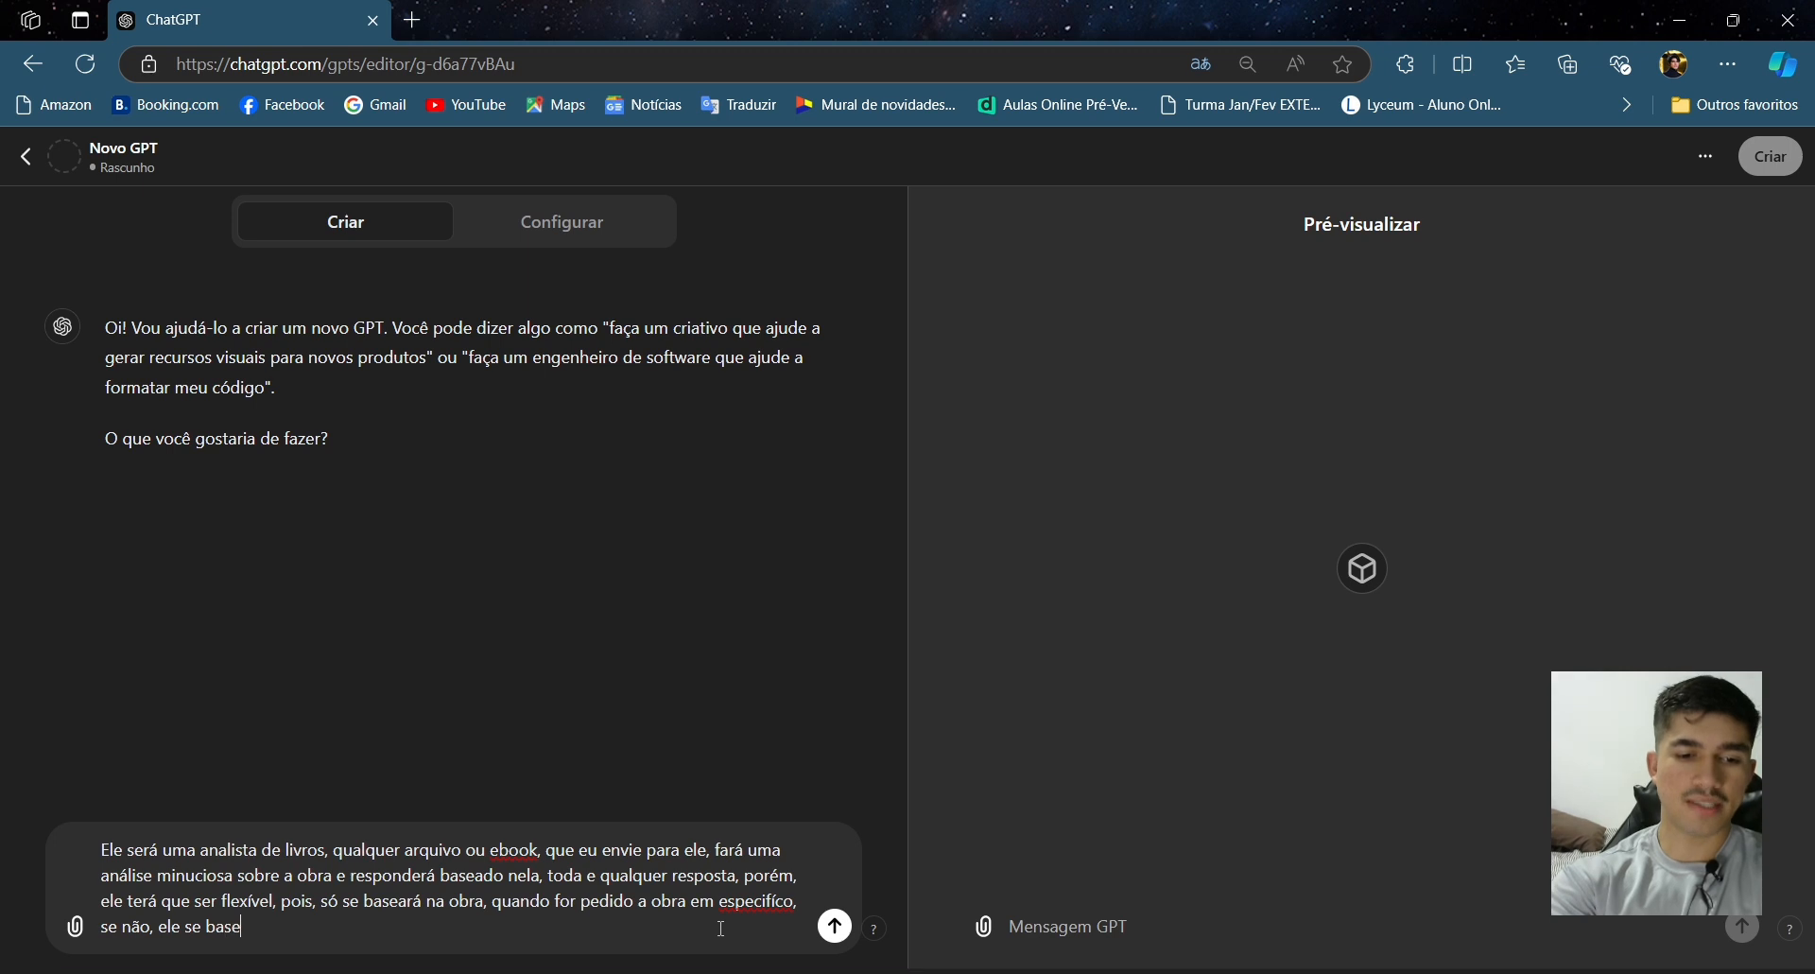
{"action": "key", "text": "BackSpace"}
{"action": "key", "text": "BackSpace"}
{"action": "key", "text": "BackSpace"}
{"action": "key", "text": "BackSpace"}
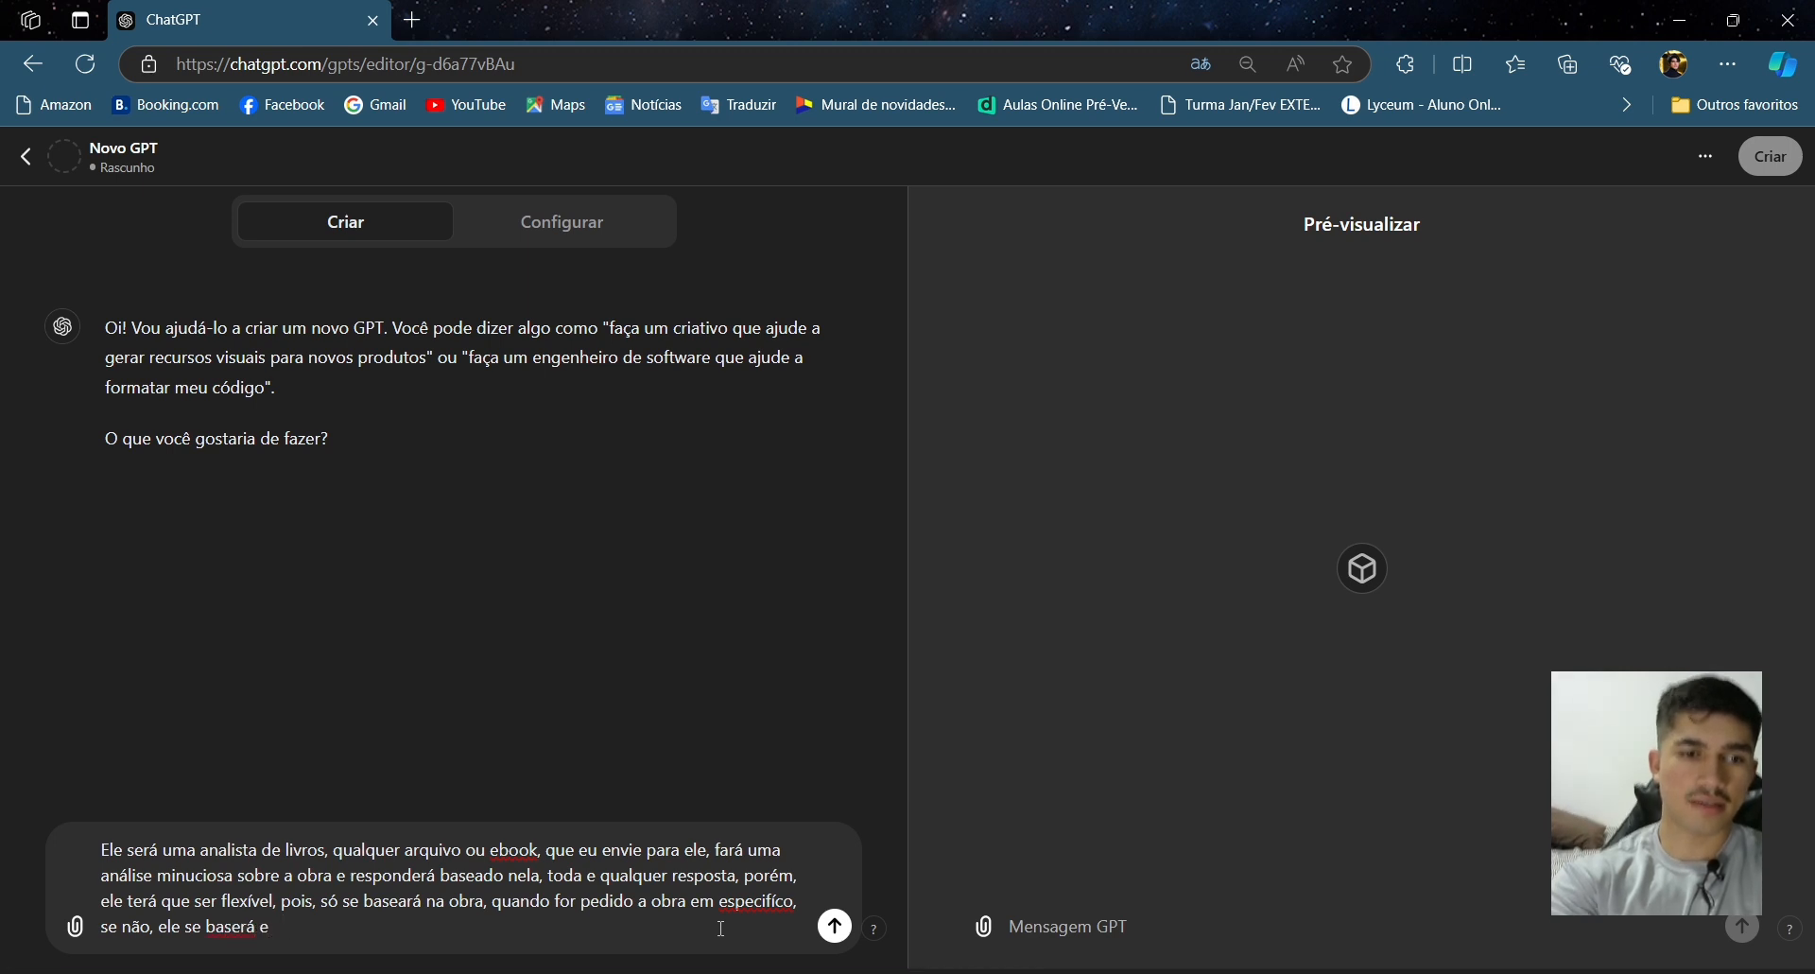
{"action": "type", "text": "em todas as "}
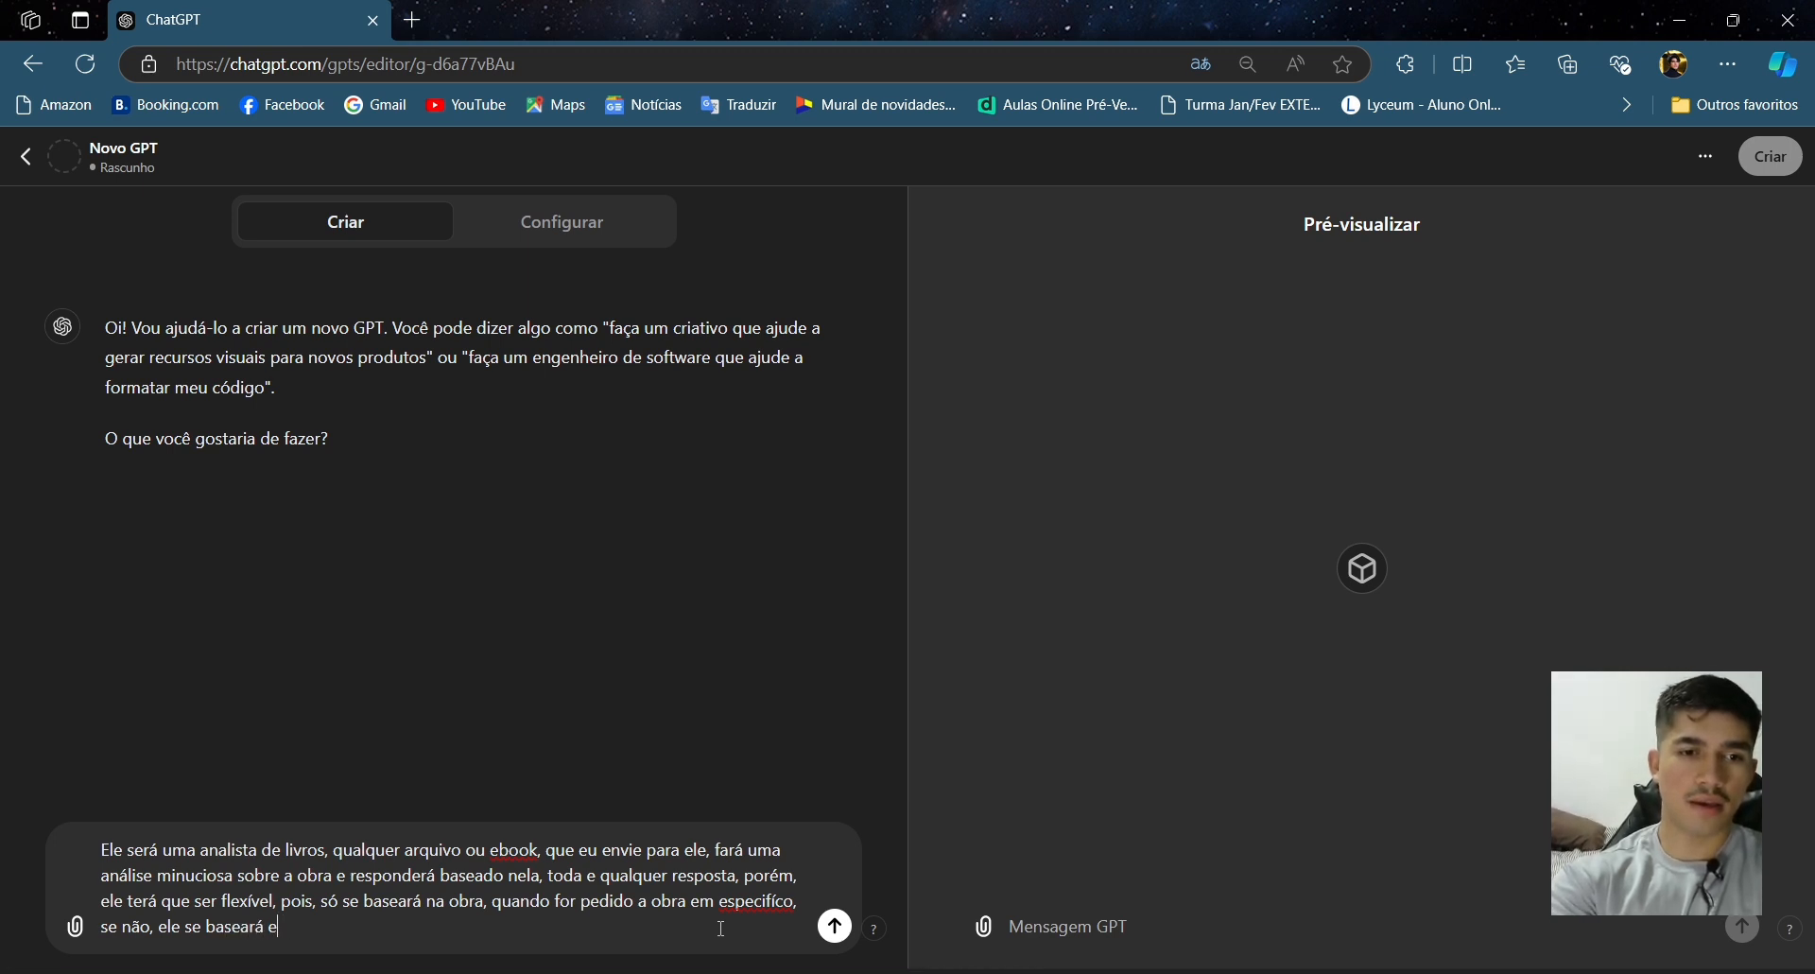
{"action": "type", "text": "obra"}
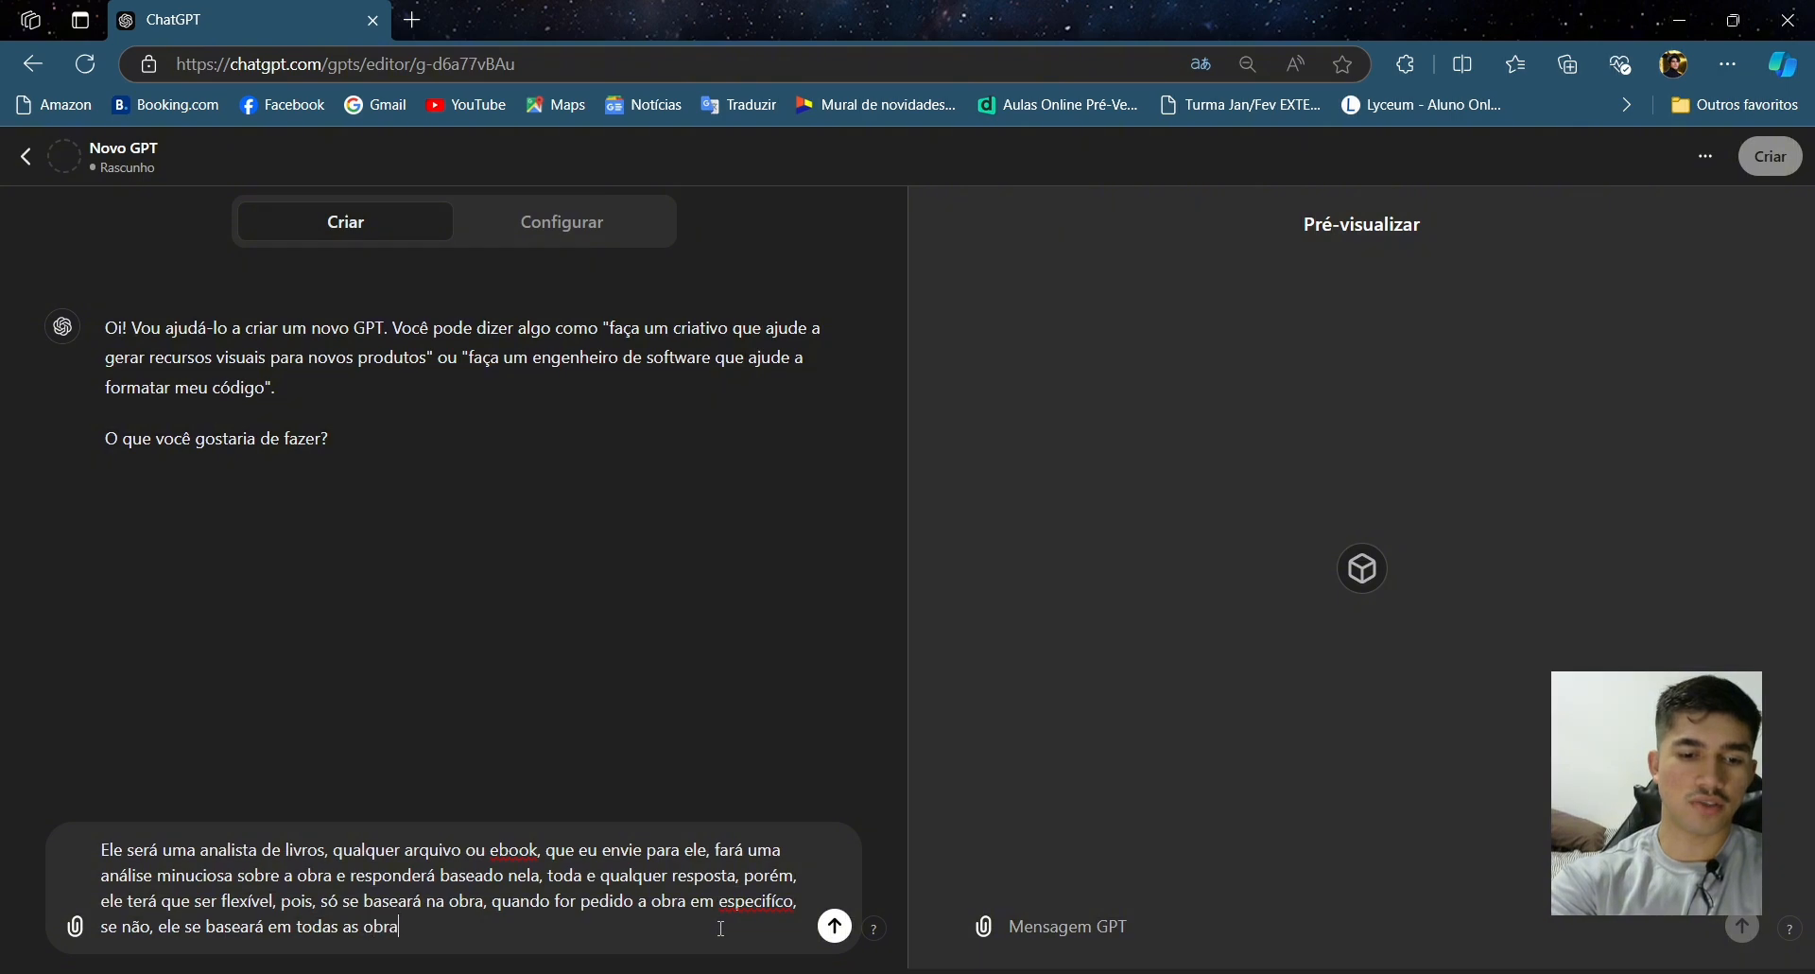
{"action": "type", "text": "s no seu acervo"}
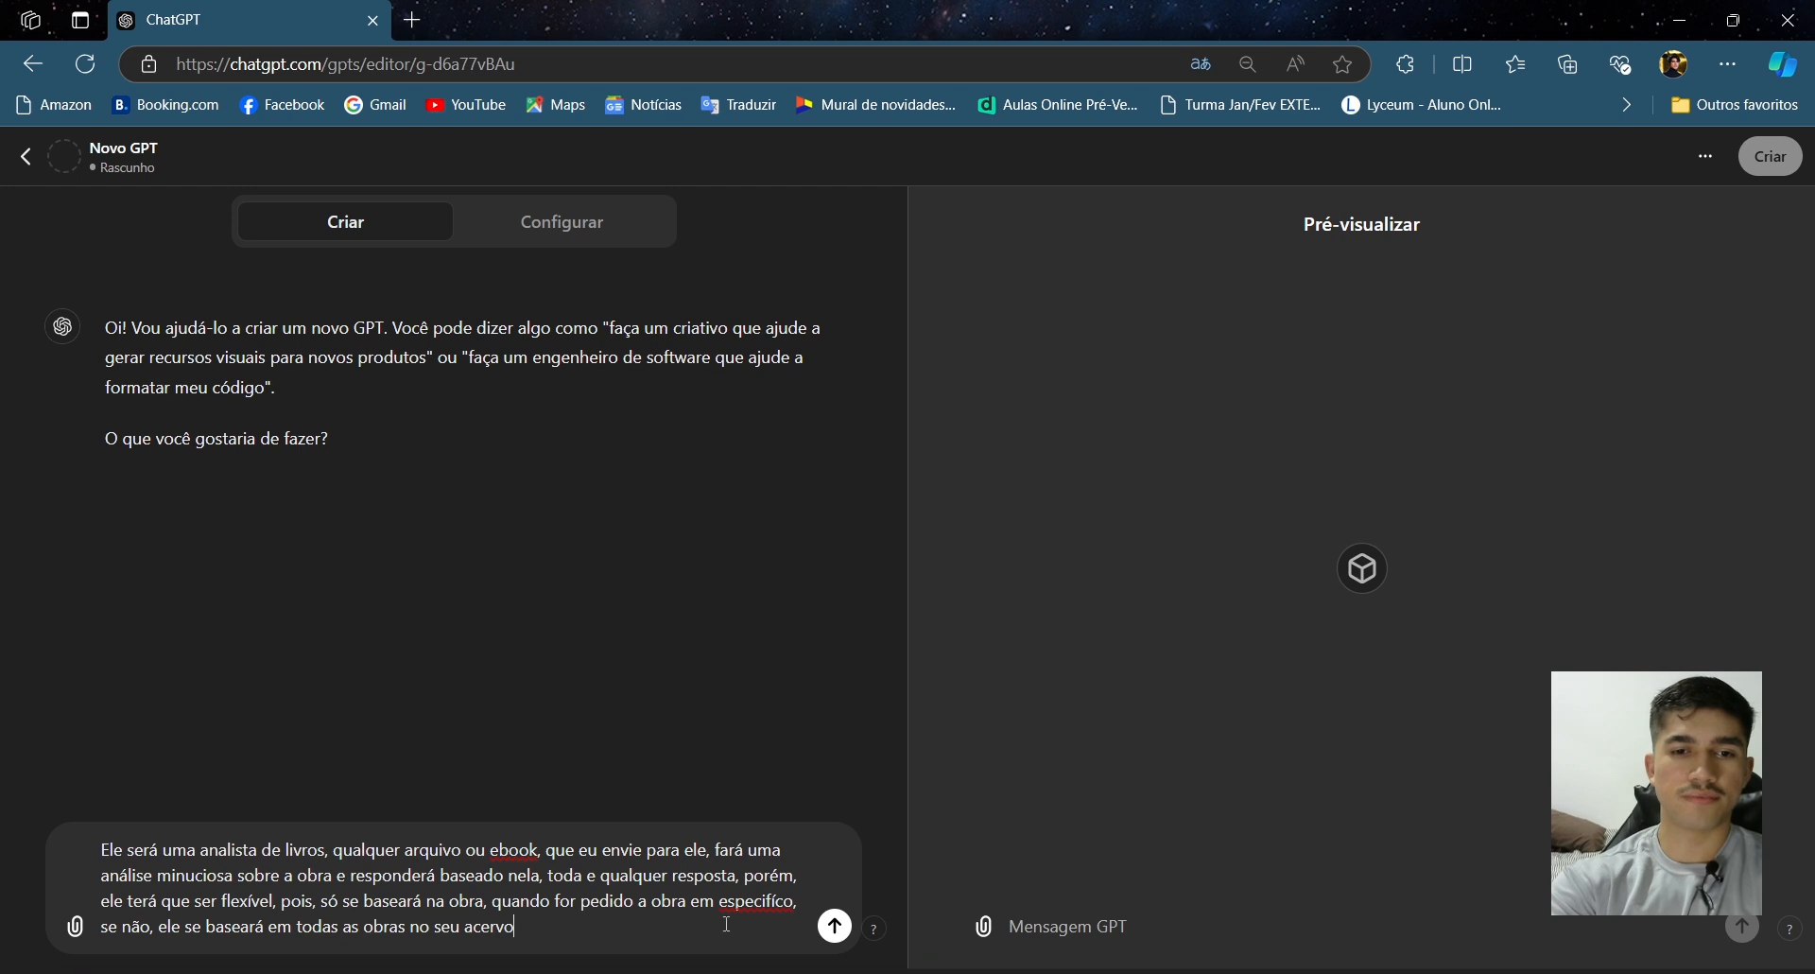
- Correct the spelling of 'específico' and send the description to the GPT Builder
{"action": "right_click", "coordinate": [766, 900]}
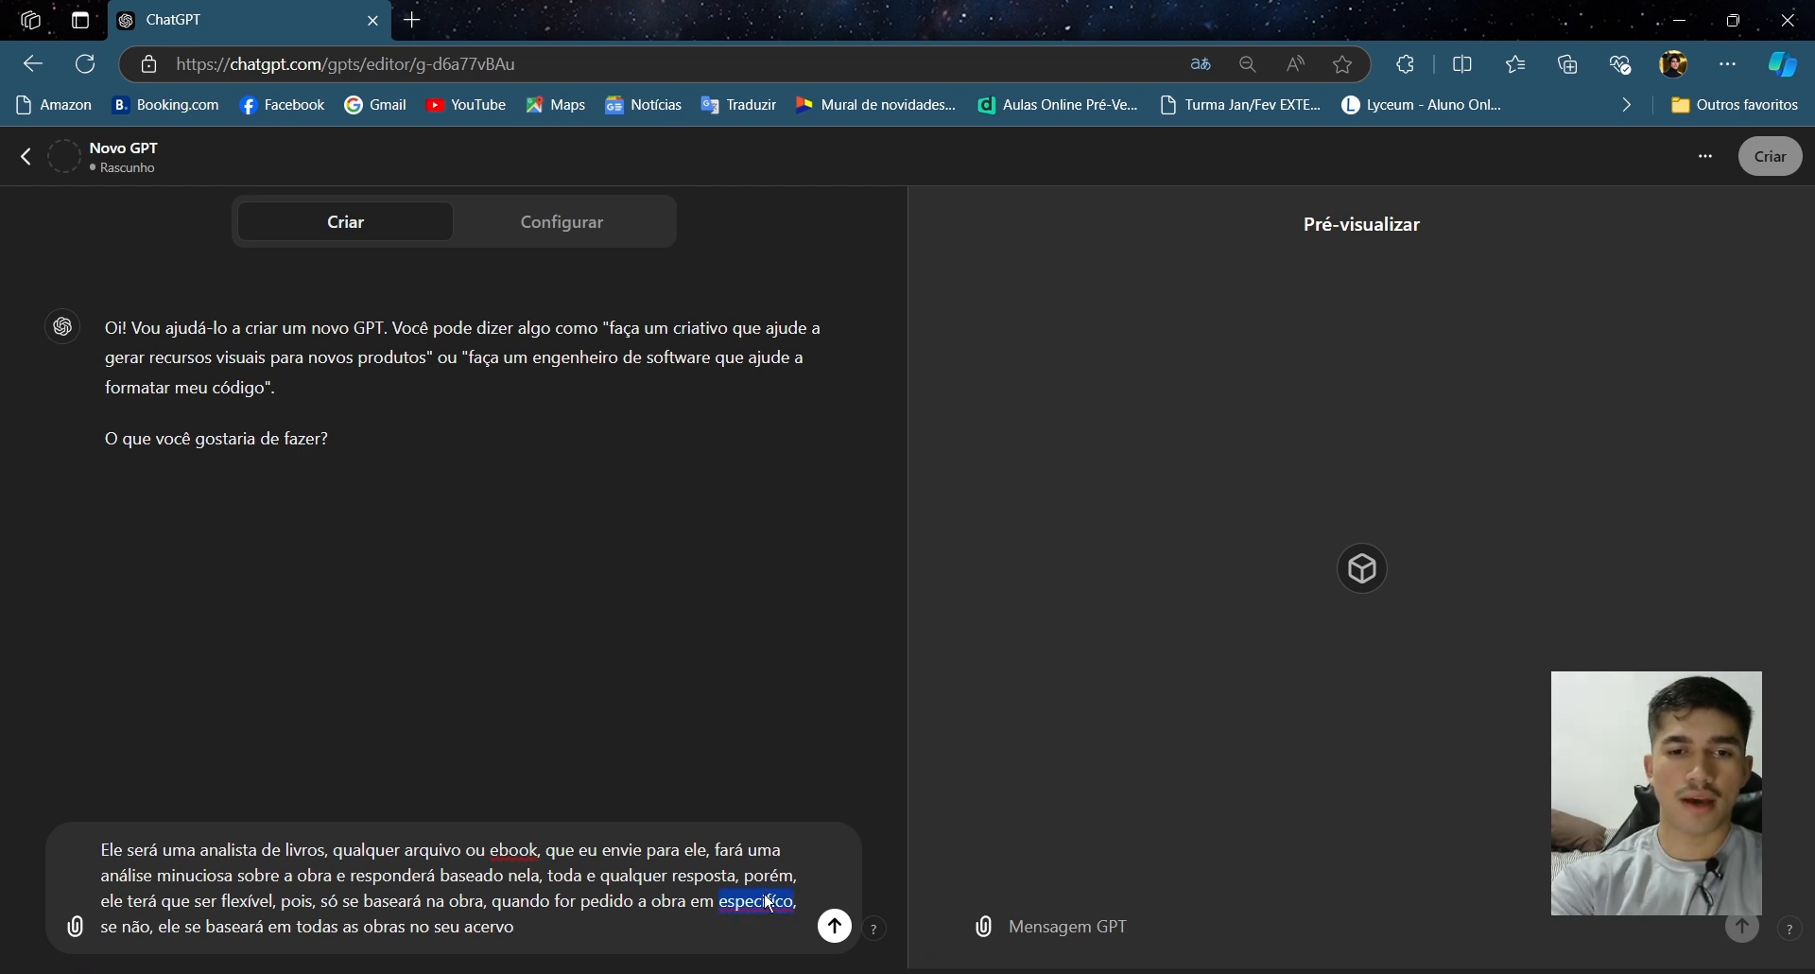
{"action": "left_click", "coordinate": [905, 511]}
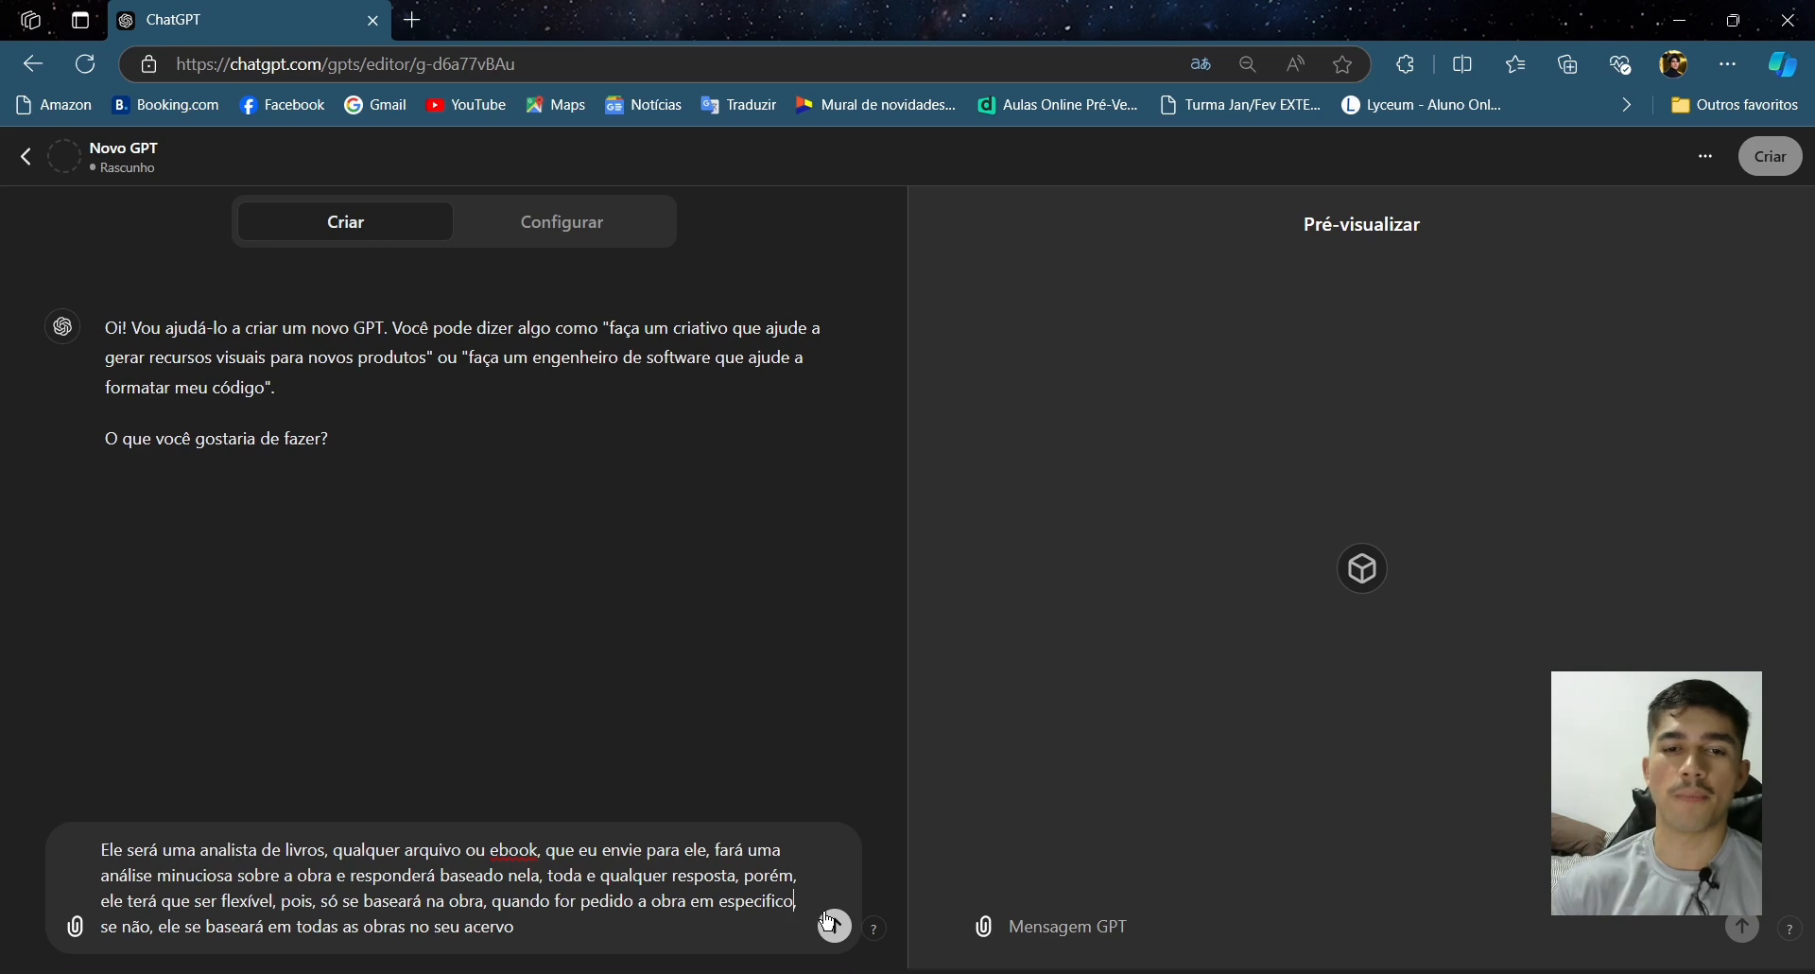
{"action": "left_click", "coordinate": [833, 925]}
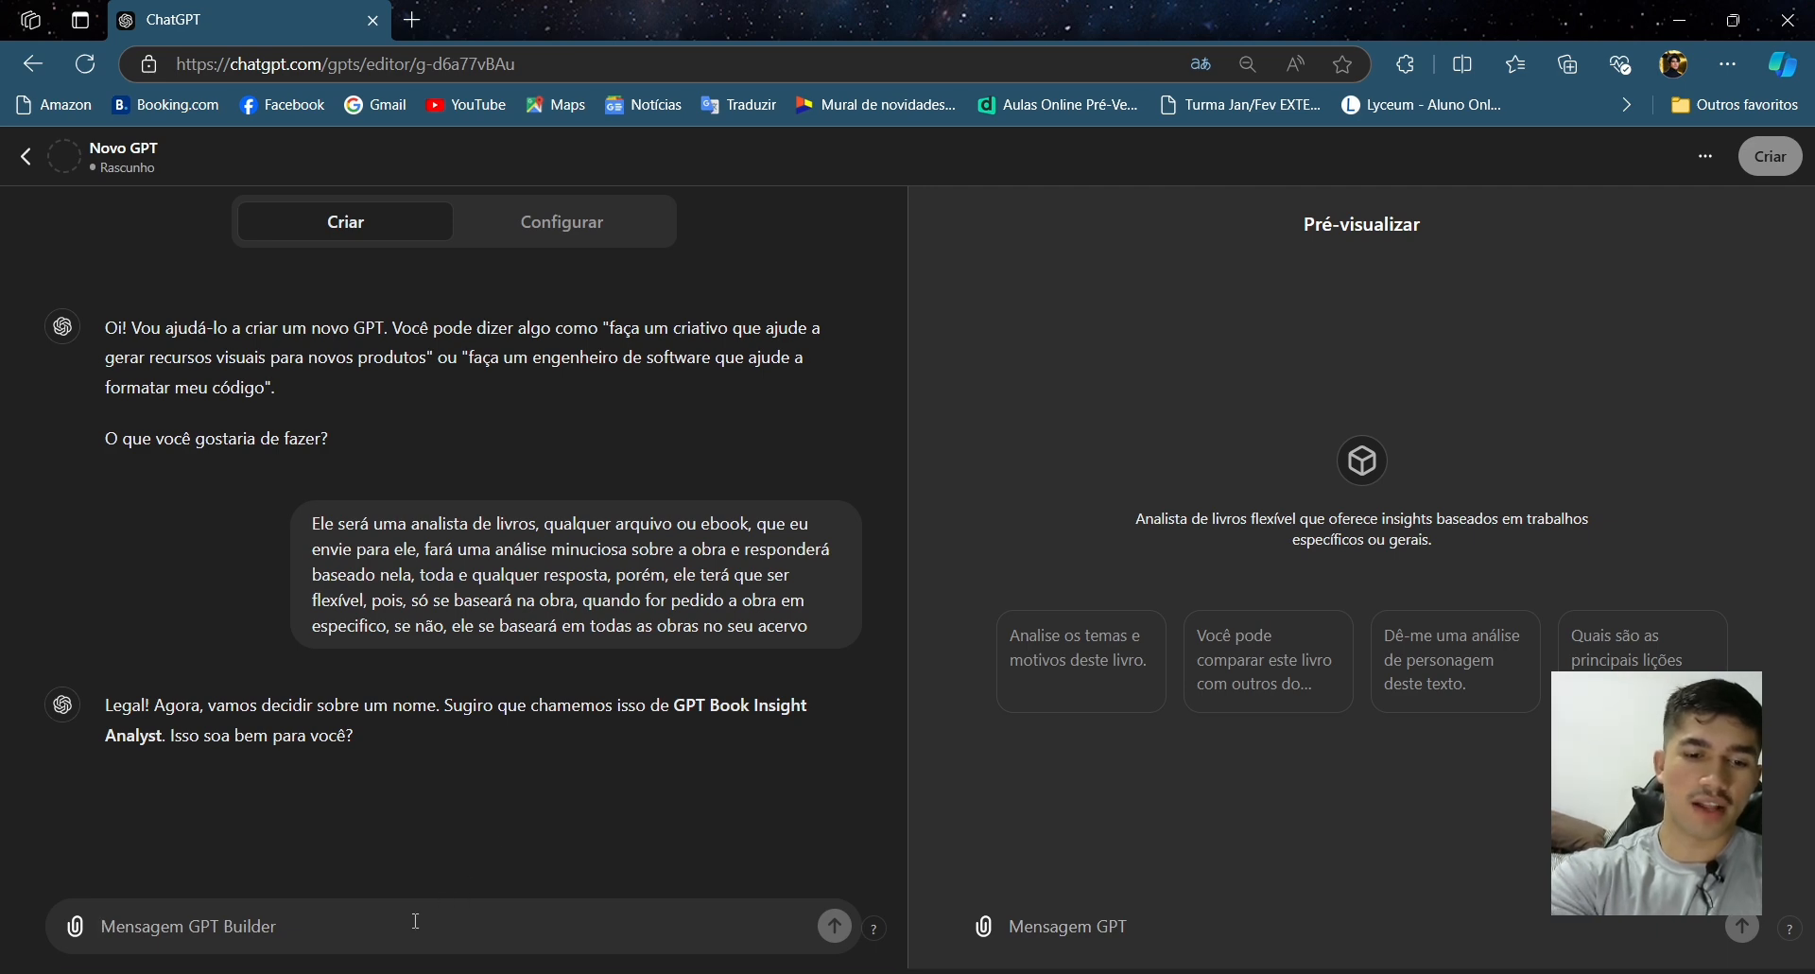
- Reply to the name suggestion with 'Talvez só Analista Perspetivo de livros'
{"action": "type", "text": "tALV"}
{"action": "key", "text": "BackSpace"}
{"action": "key", "text": "BackSpace"}
{"action": "key", "text": "BackSpace"}
{"action": "key", "text": "BackSpace"}
{"action": "type", "text": "T"}
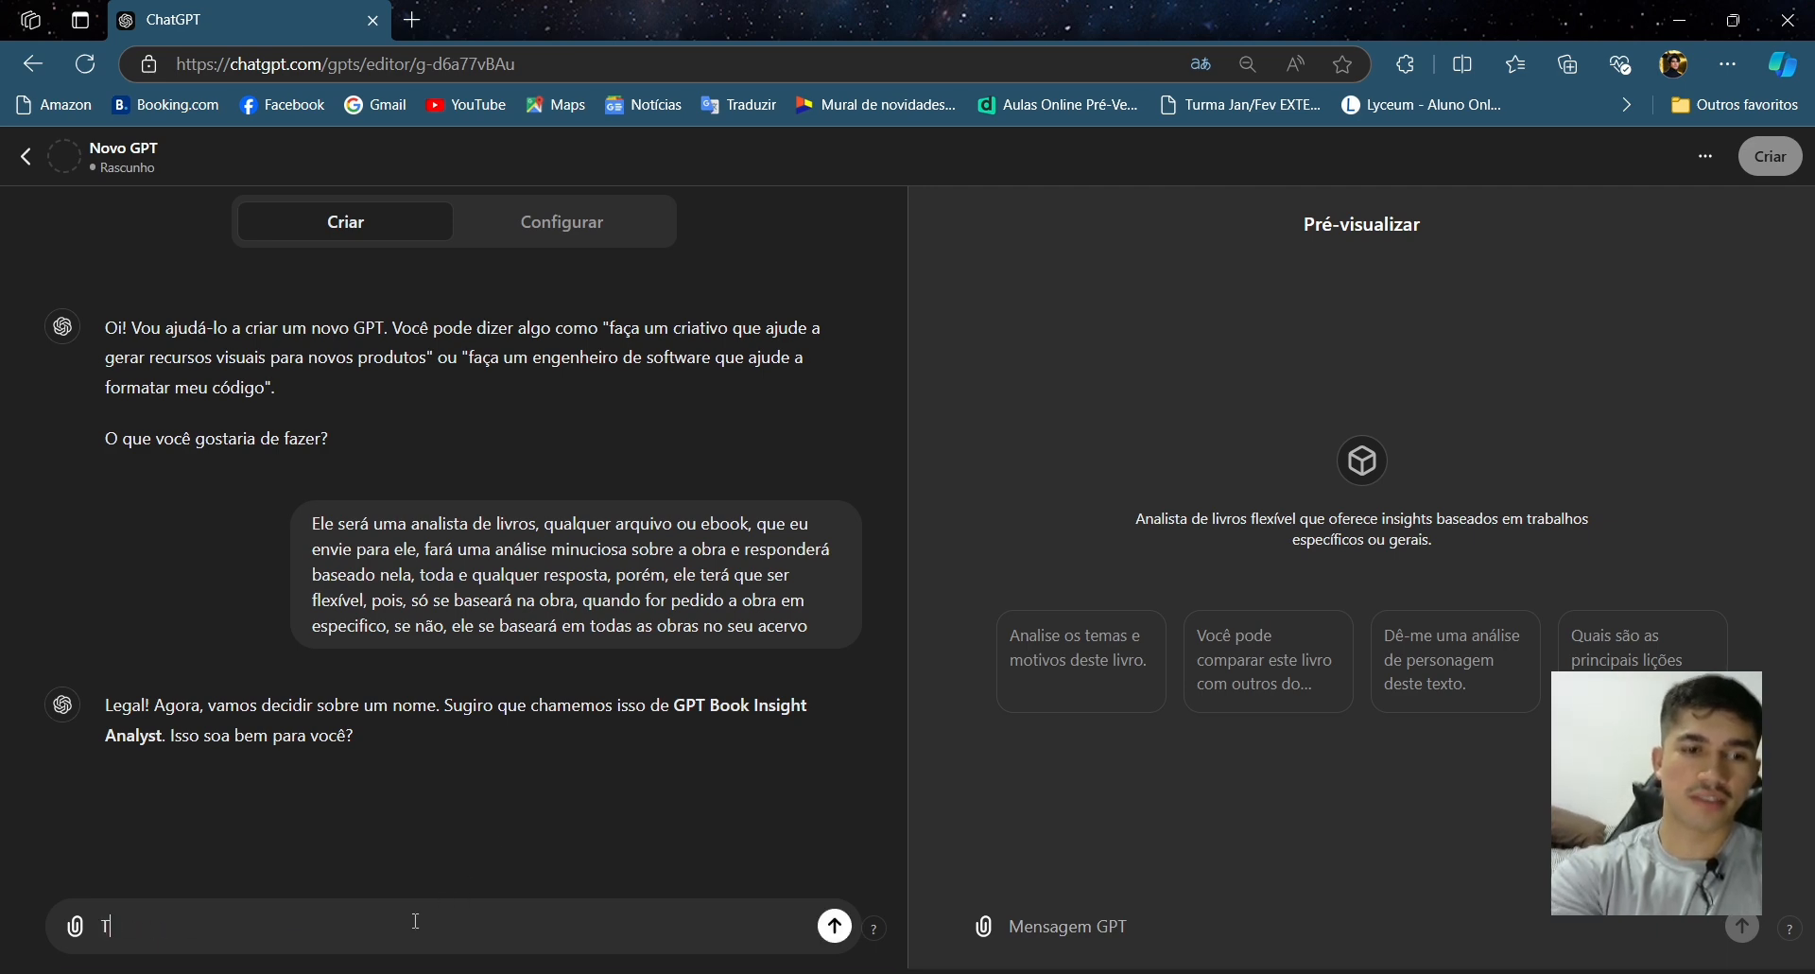
{"action": "type", "text": "alvez s"}
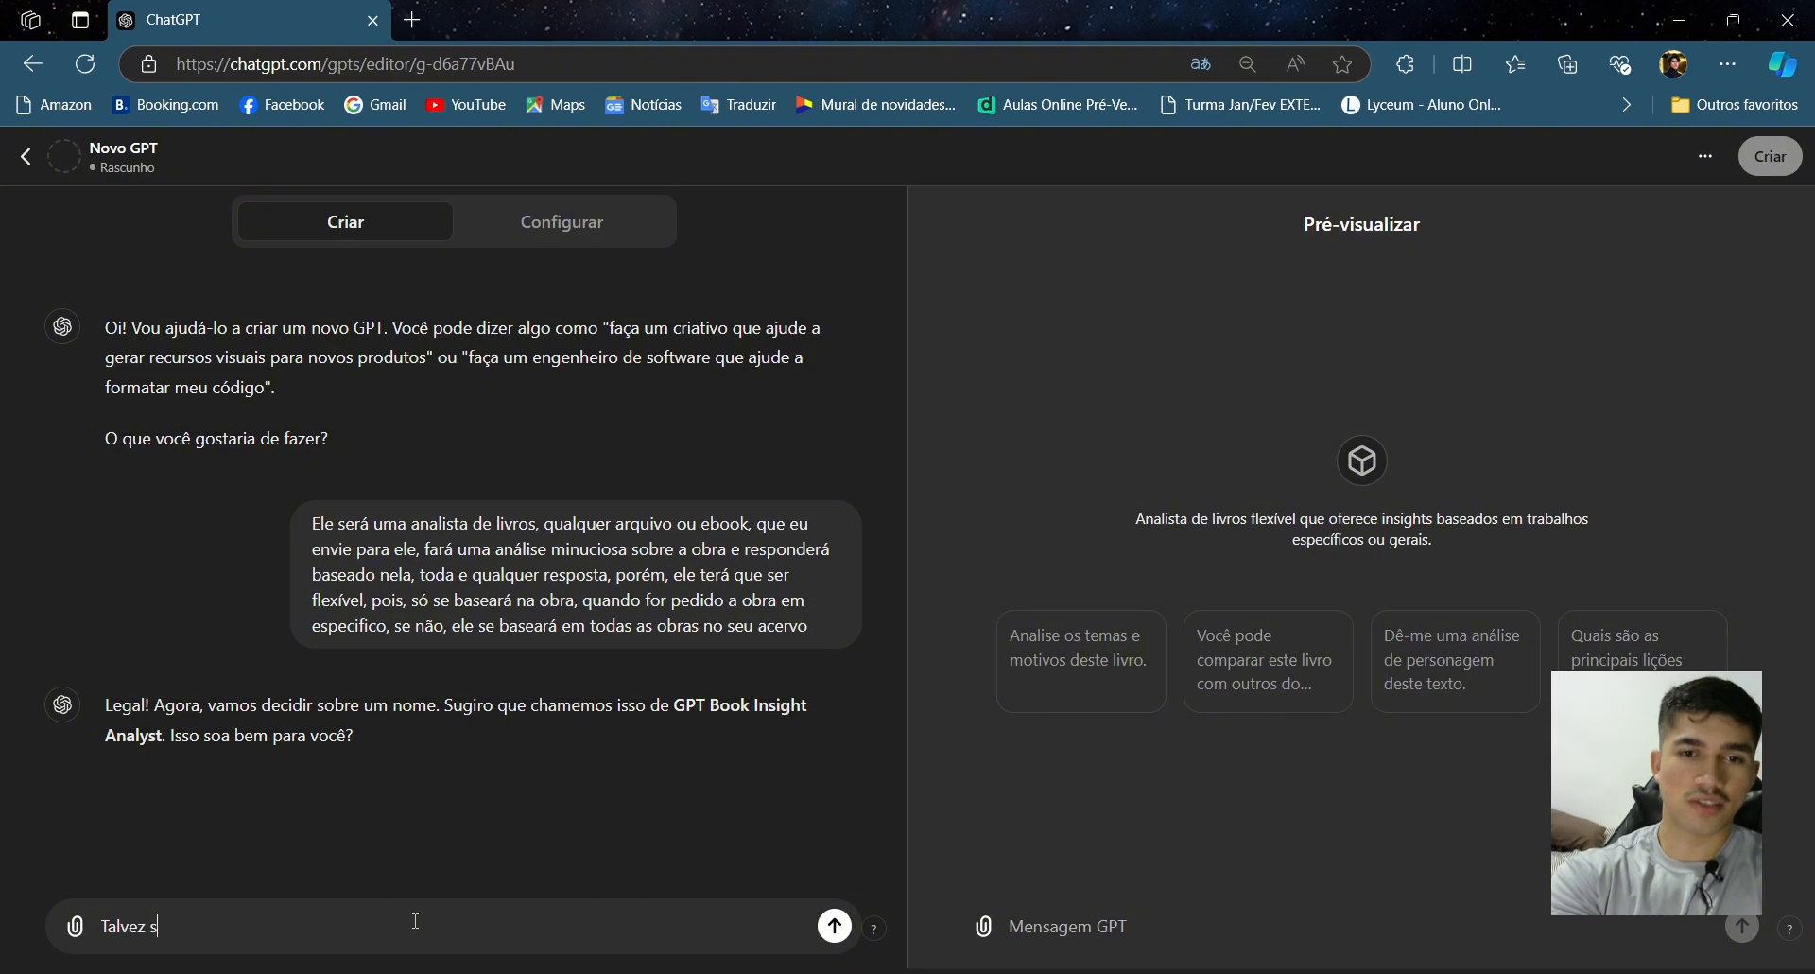
{"action": "type", "text": "ó I"}
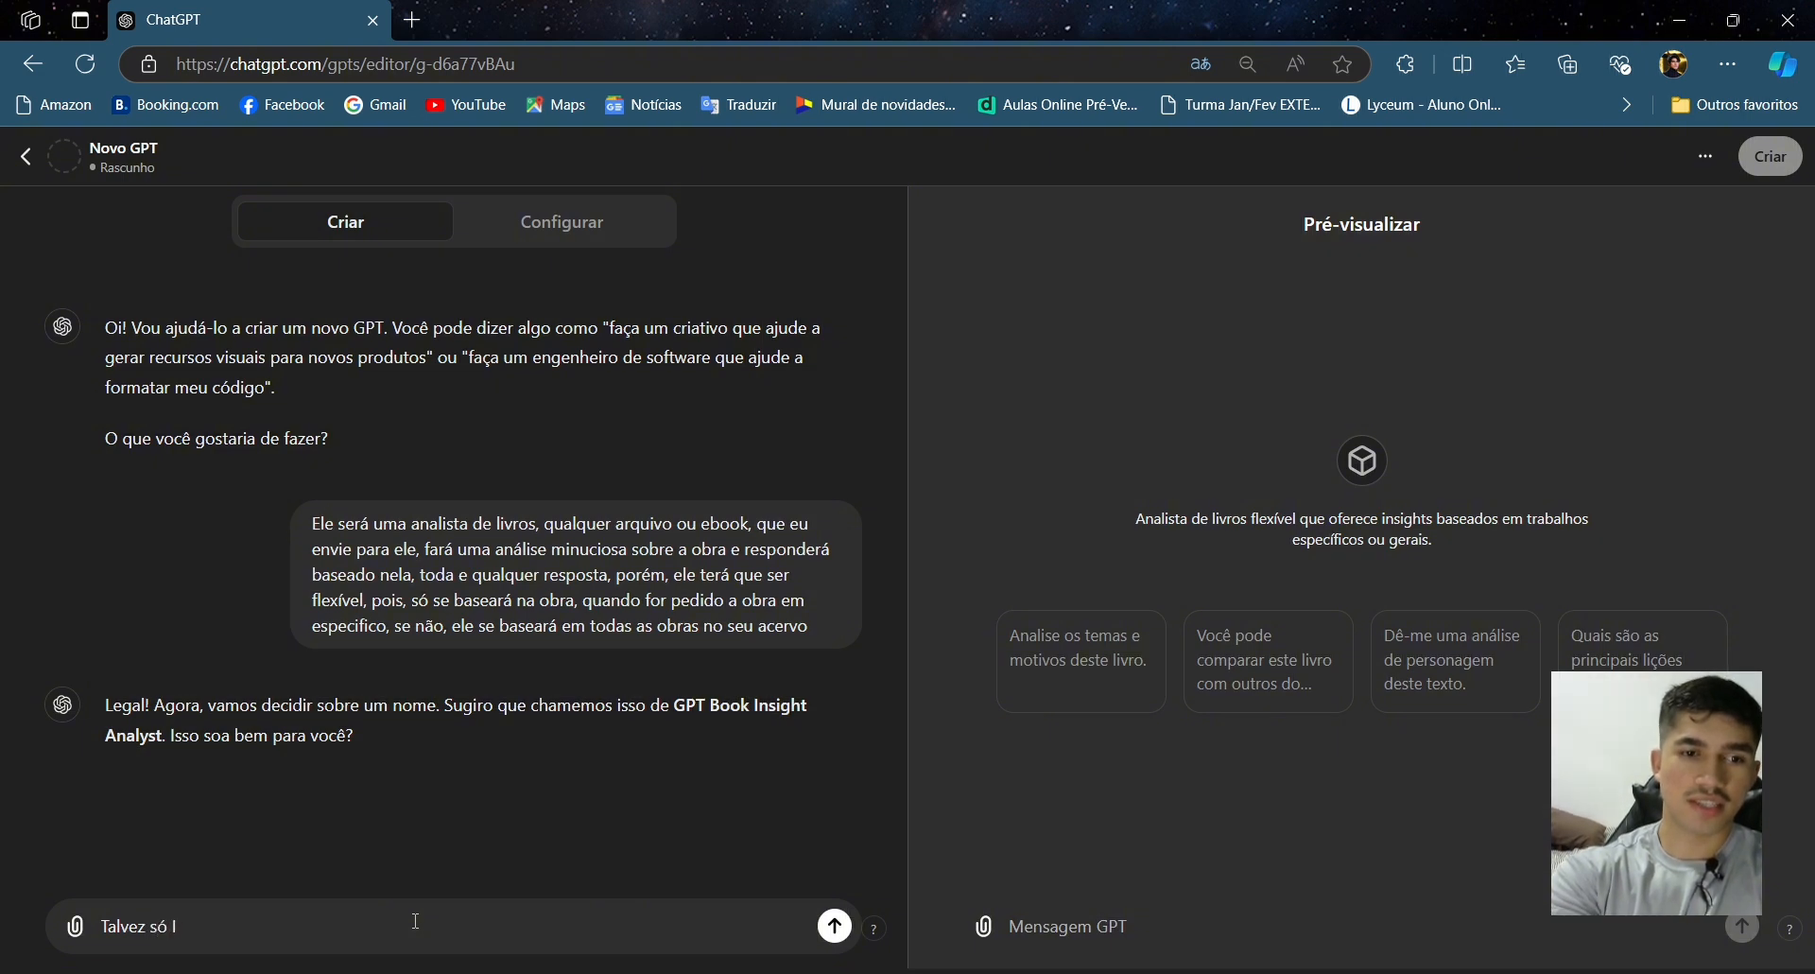
{"action": "type", "text": "nsight"}
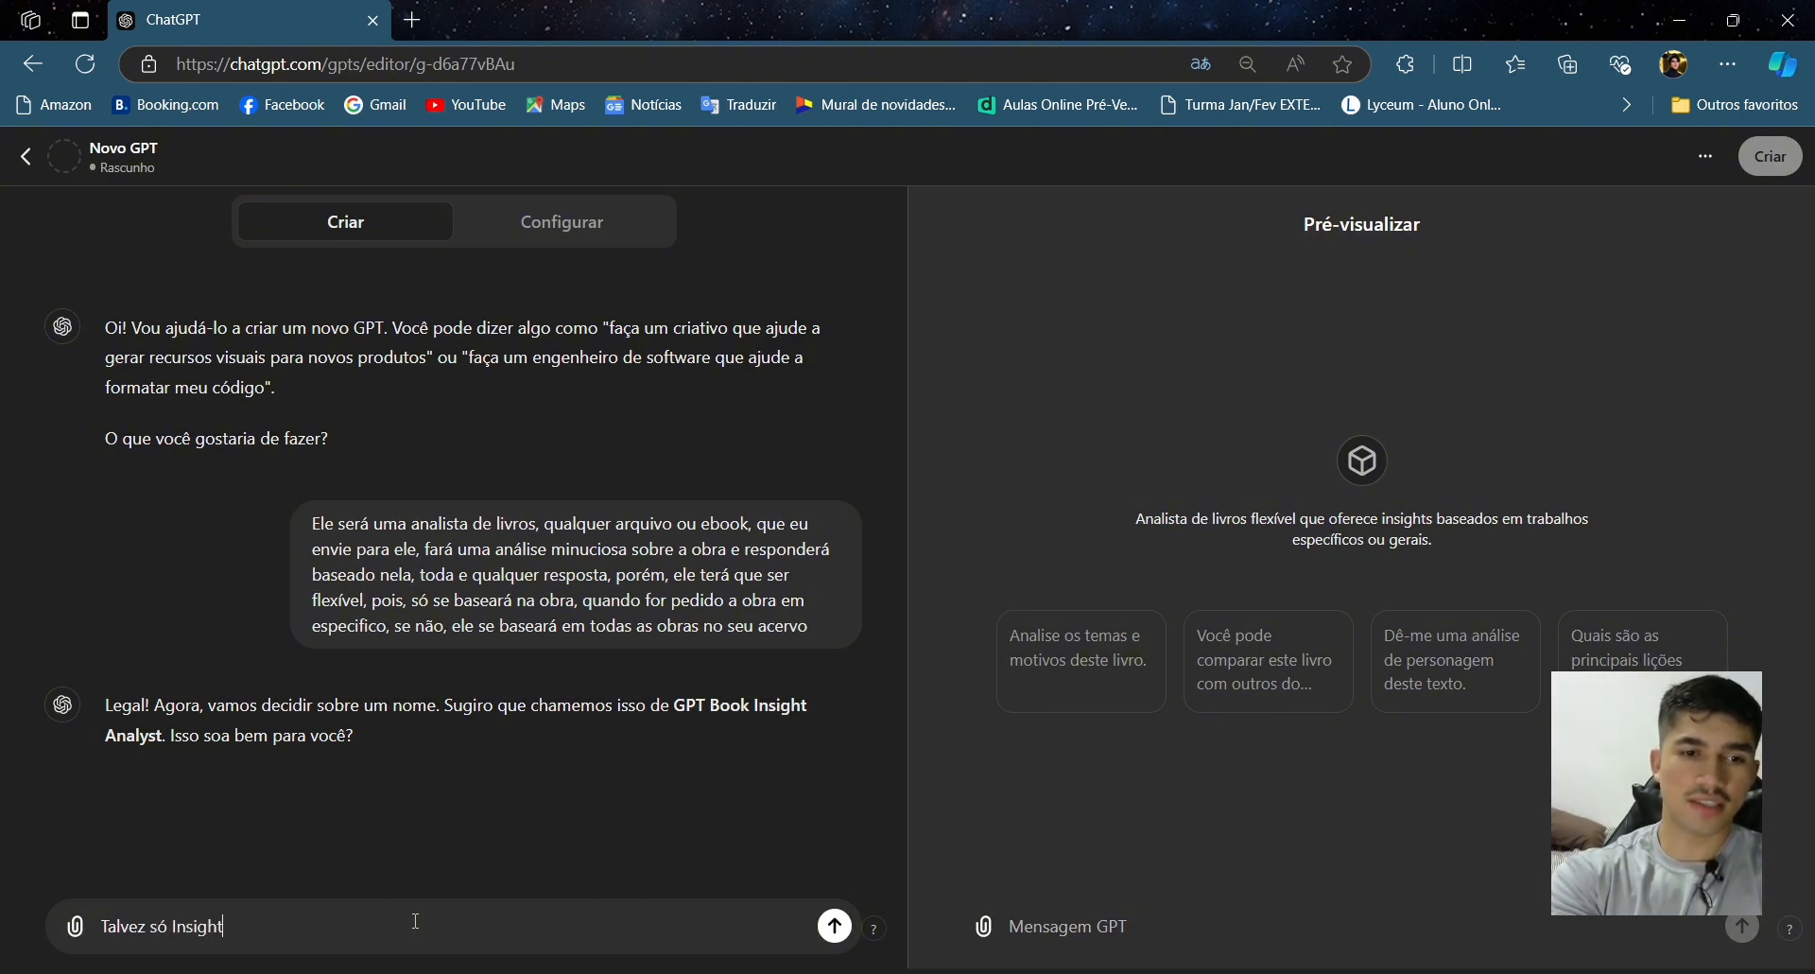
{"action": "key", "text": "BackSpace"}
{"action": "key", "text": "BackSpace"}
{"action": "key", "text": "BackSpace"}
{"action": "key", "text": "BackSpace"}
{"action": "key", "text": "BackSpace"}
{"action": "key", "text": "BackSpace"}
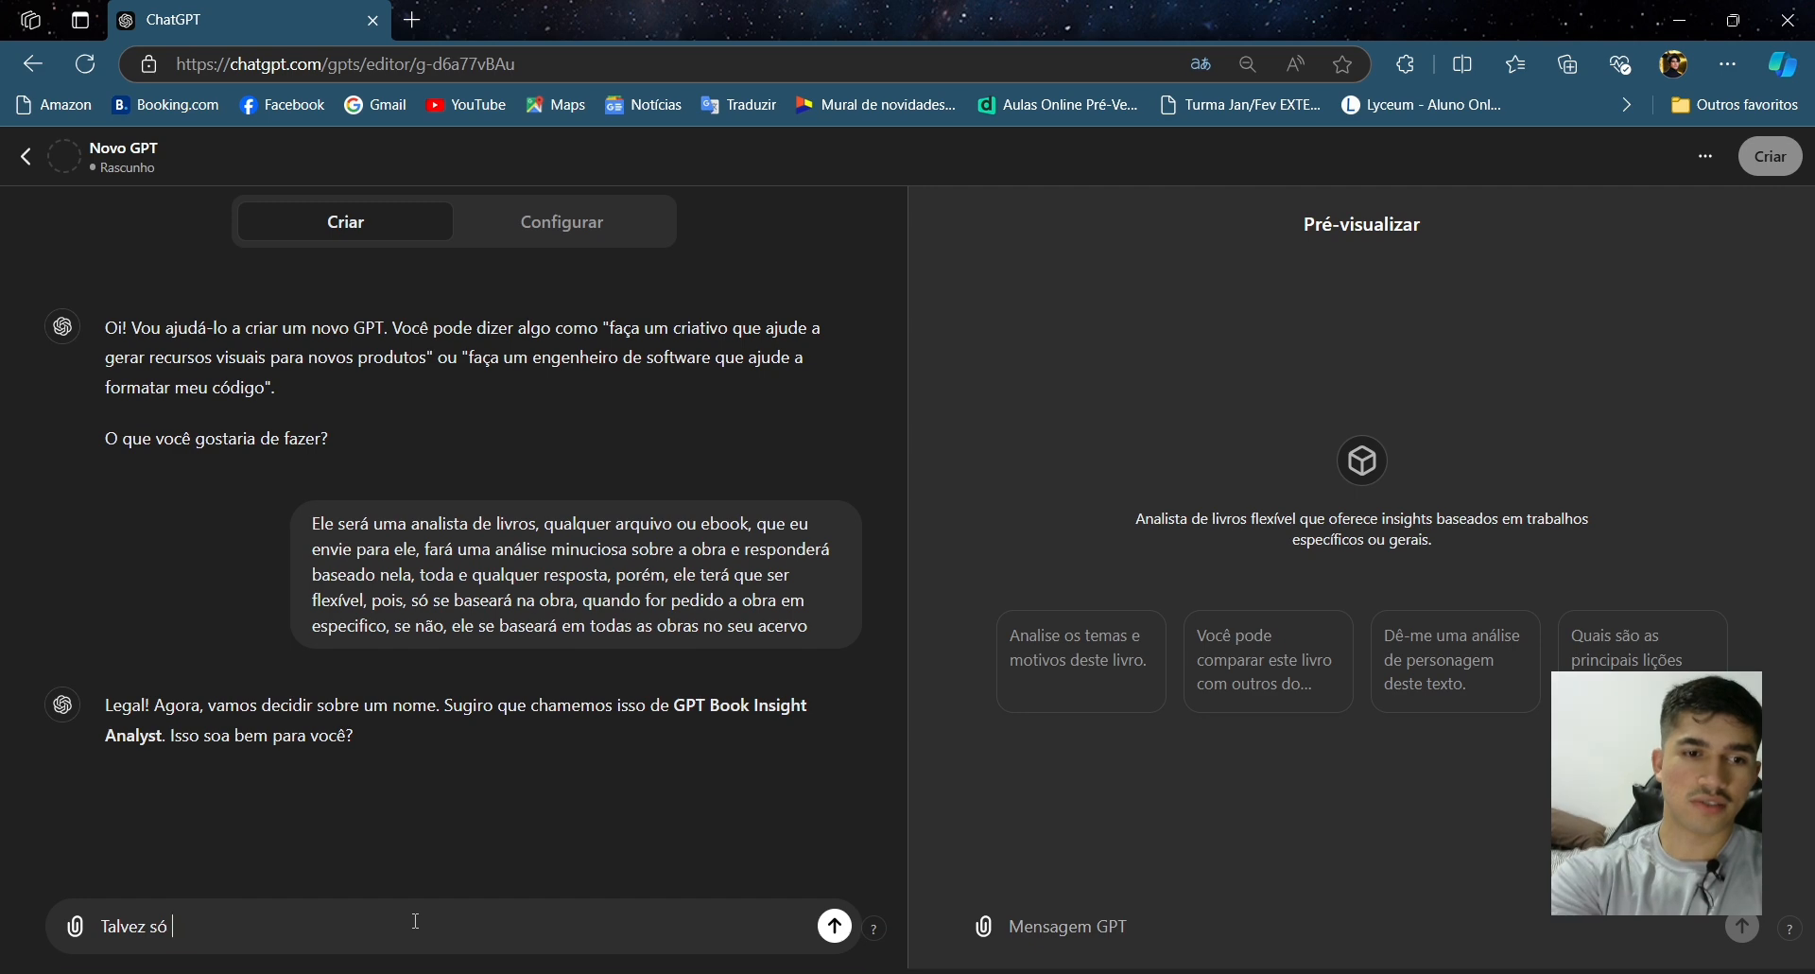
{"action": "type", "text": "A"}
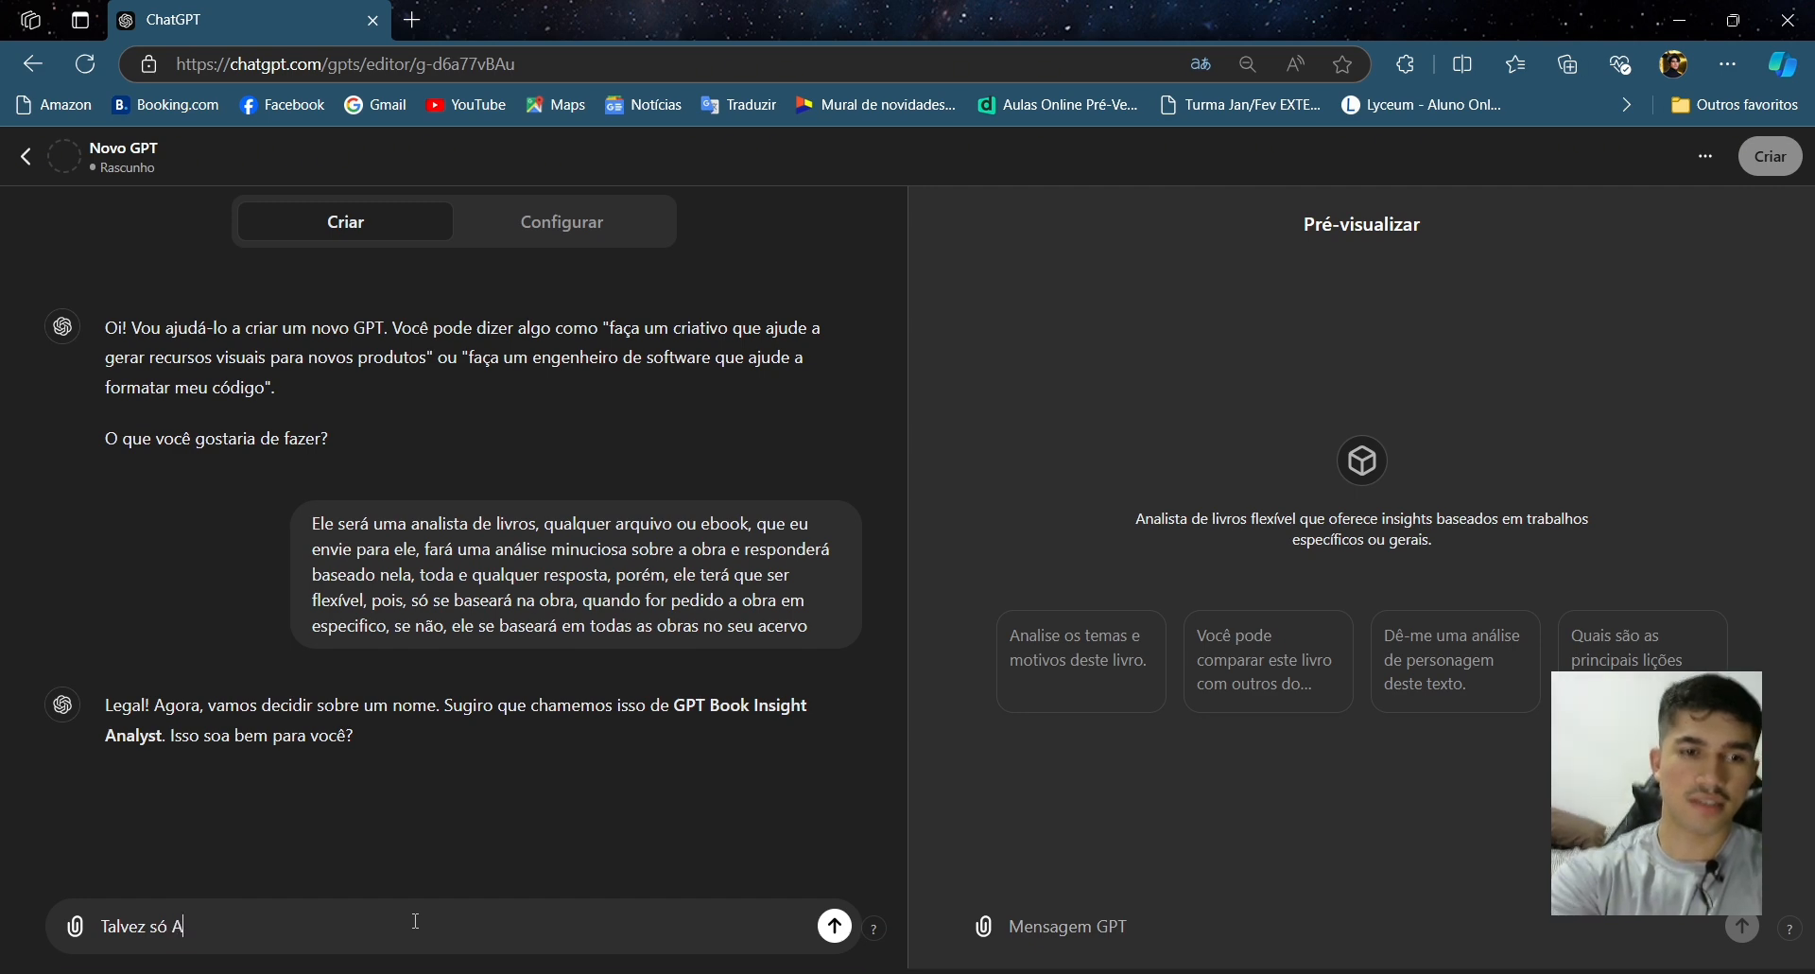
{"action": "type", "text": "nal"}
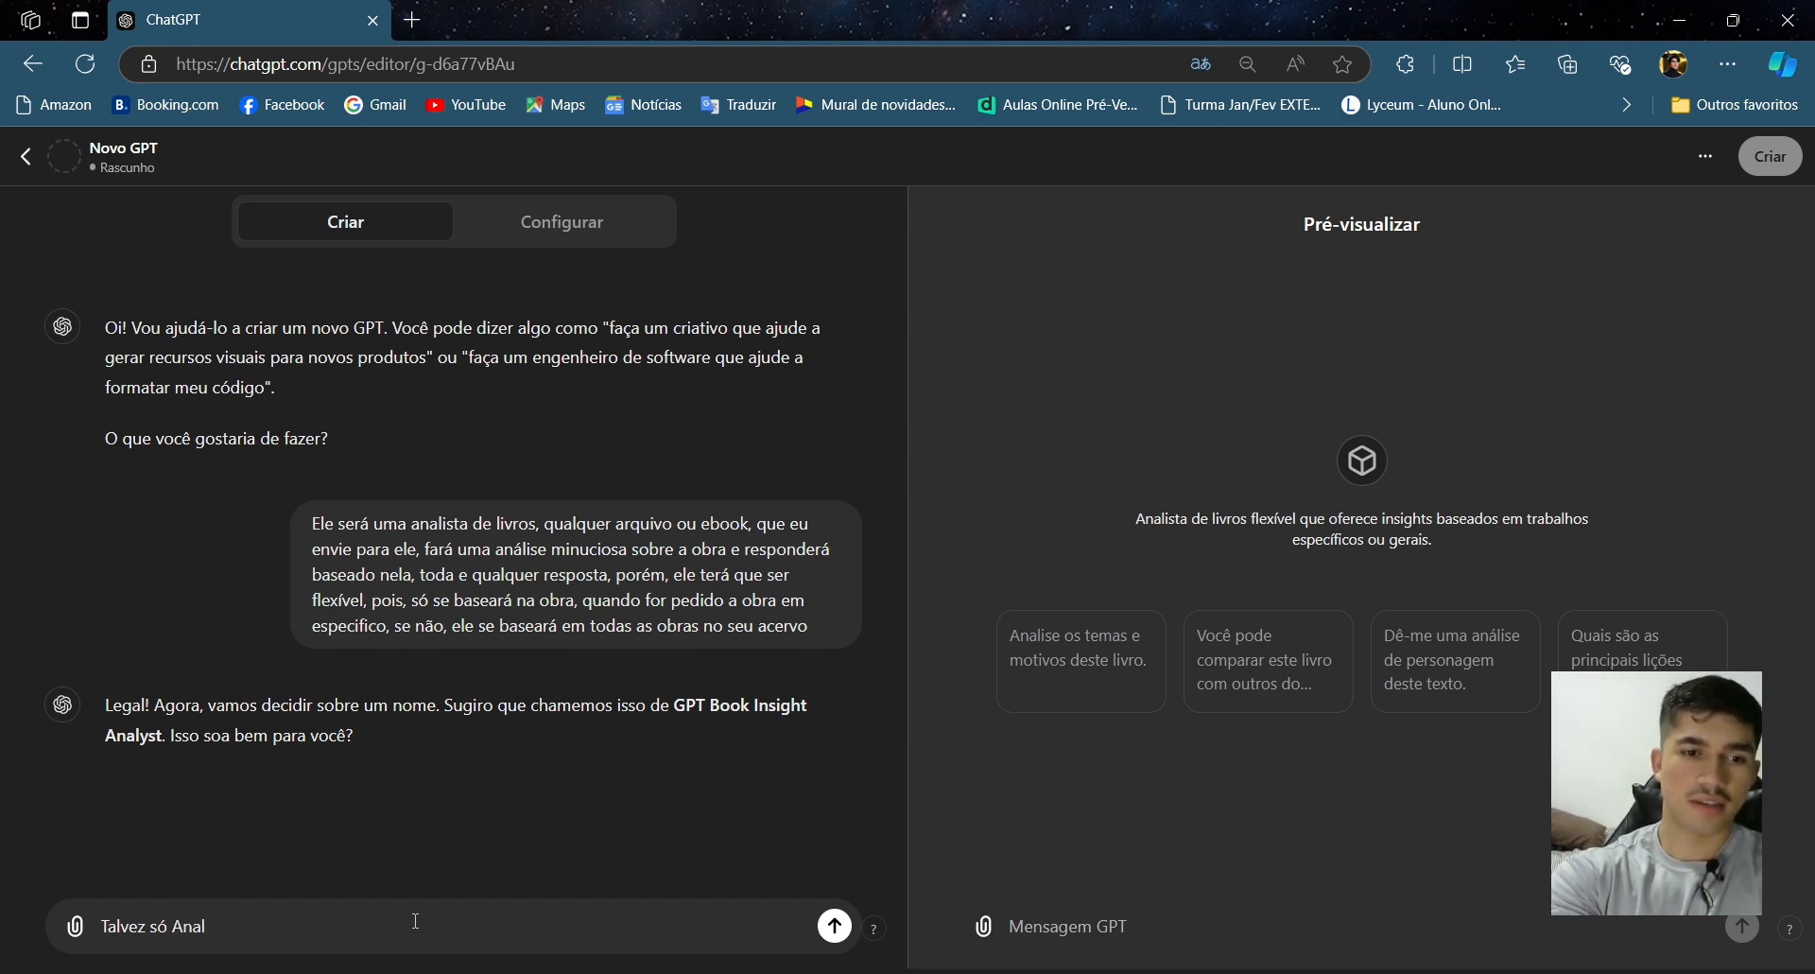
{"action": "type", "text": "ista Persp"}
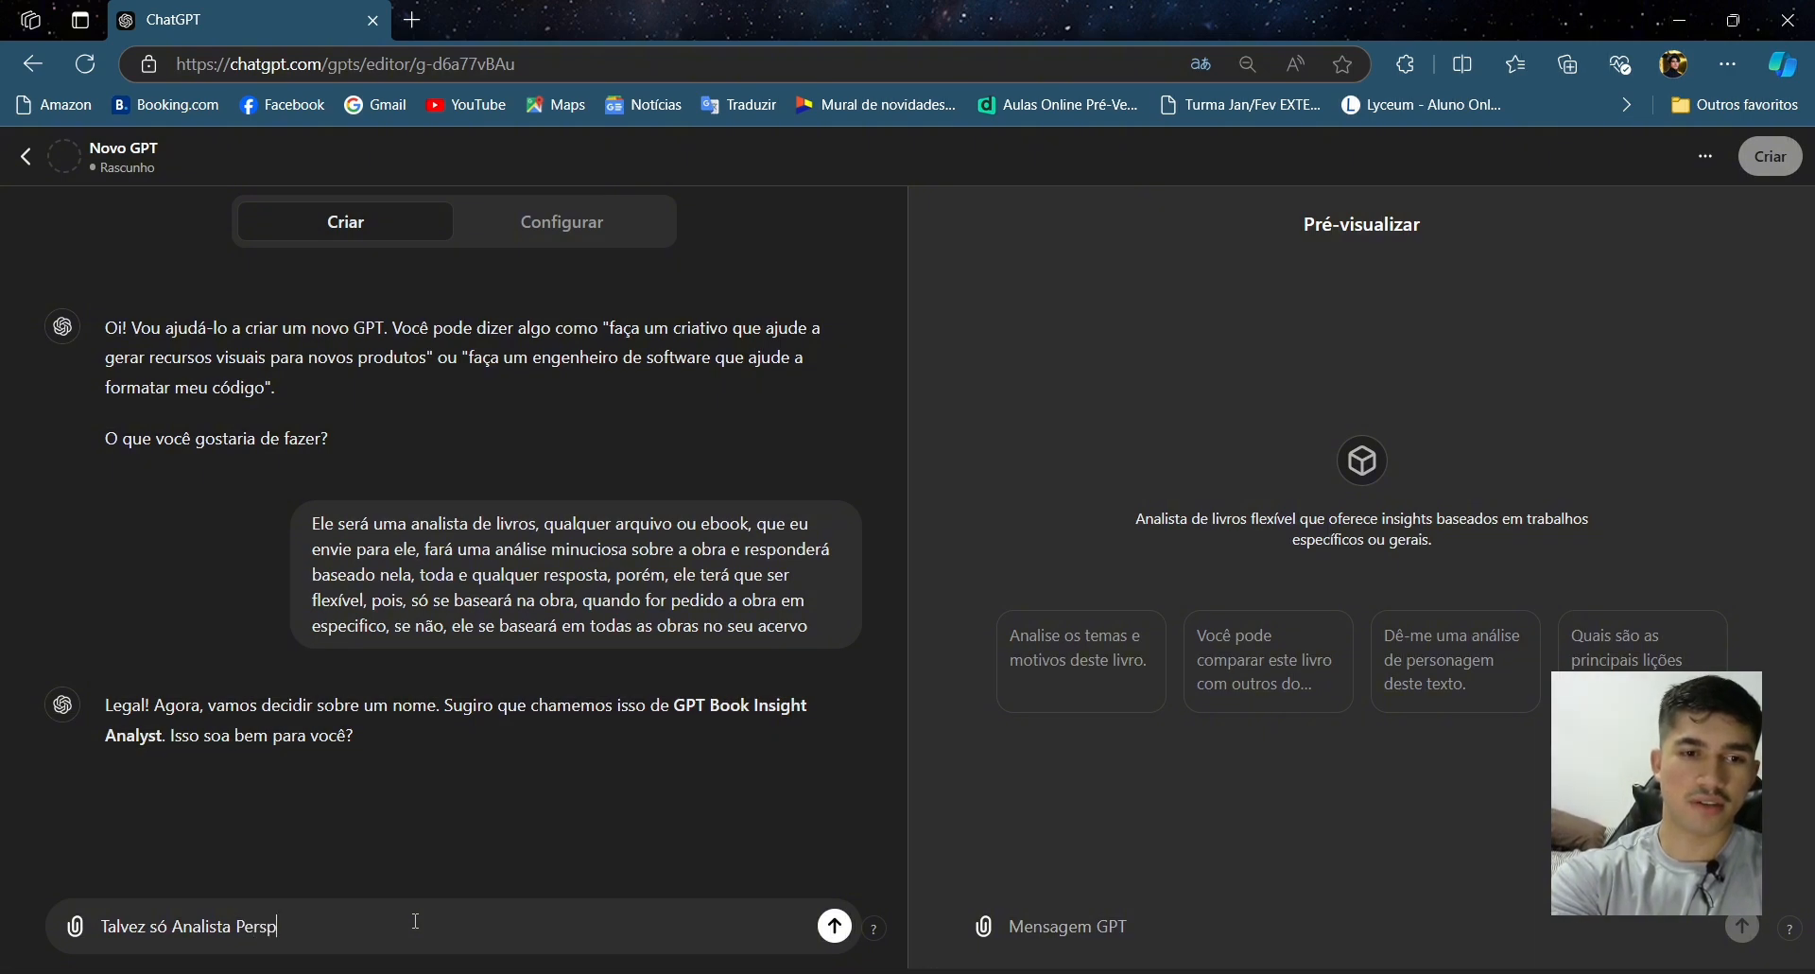
{"action": "type", "text": "e"}
{"action": "type", "text": "tivo "}
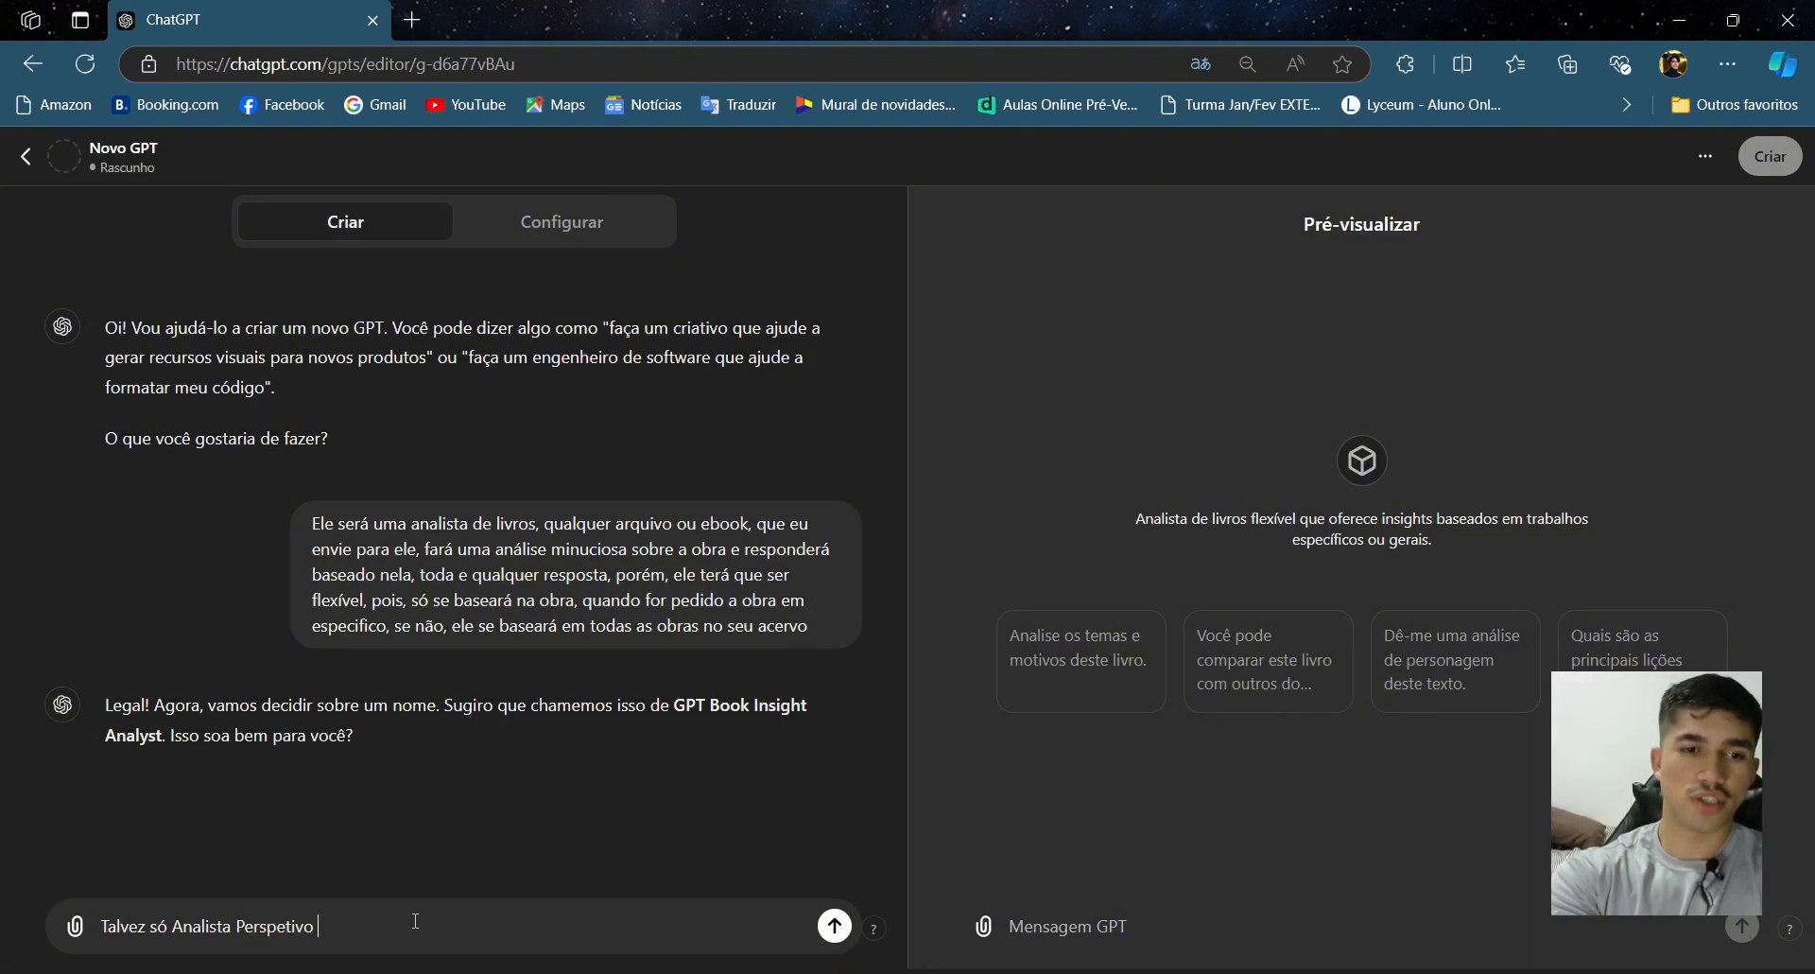
{"action": "type", "text": "de livros"}
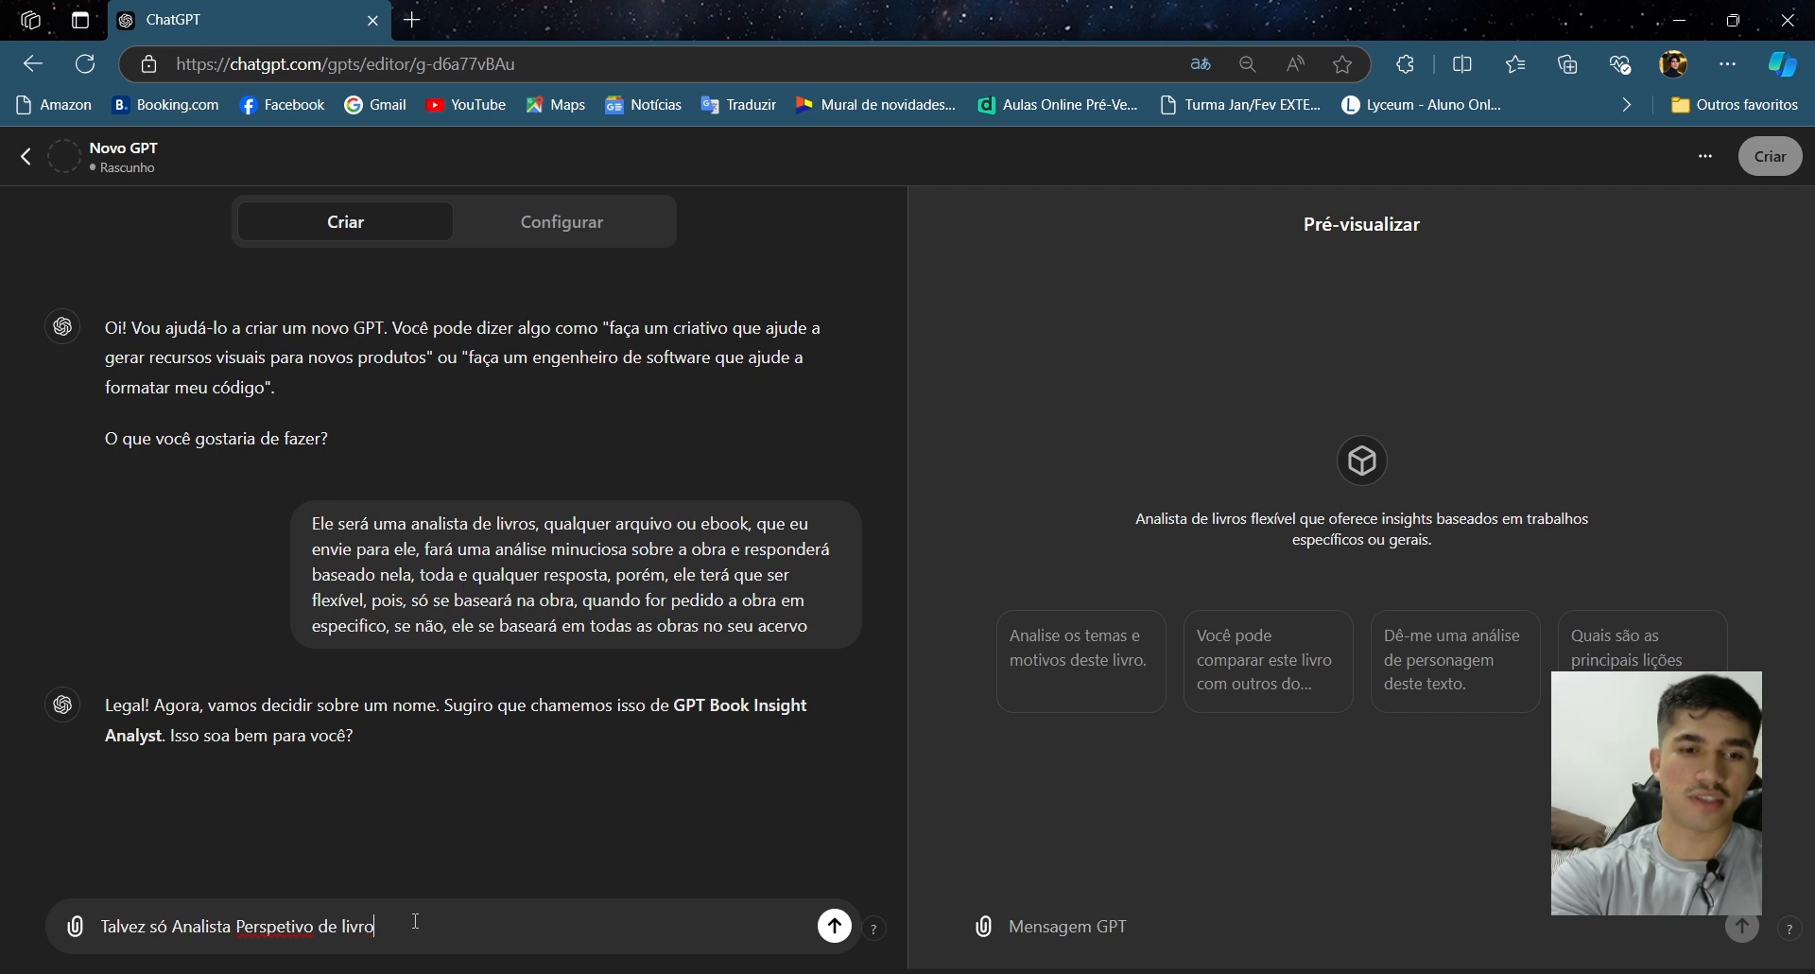
- Correct 'Perspetivo' to the suggested spelling 'Perspectivo' and send the name reply
{"action": "right_click", "coordinate": [274, 928]}
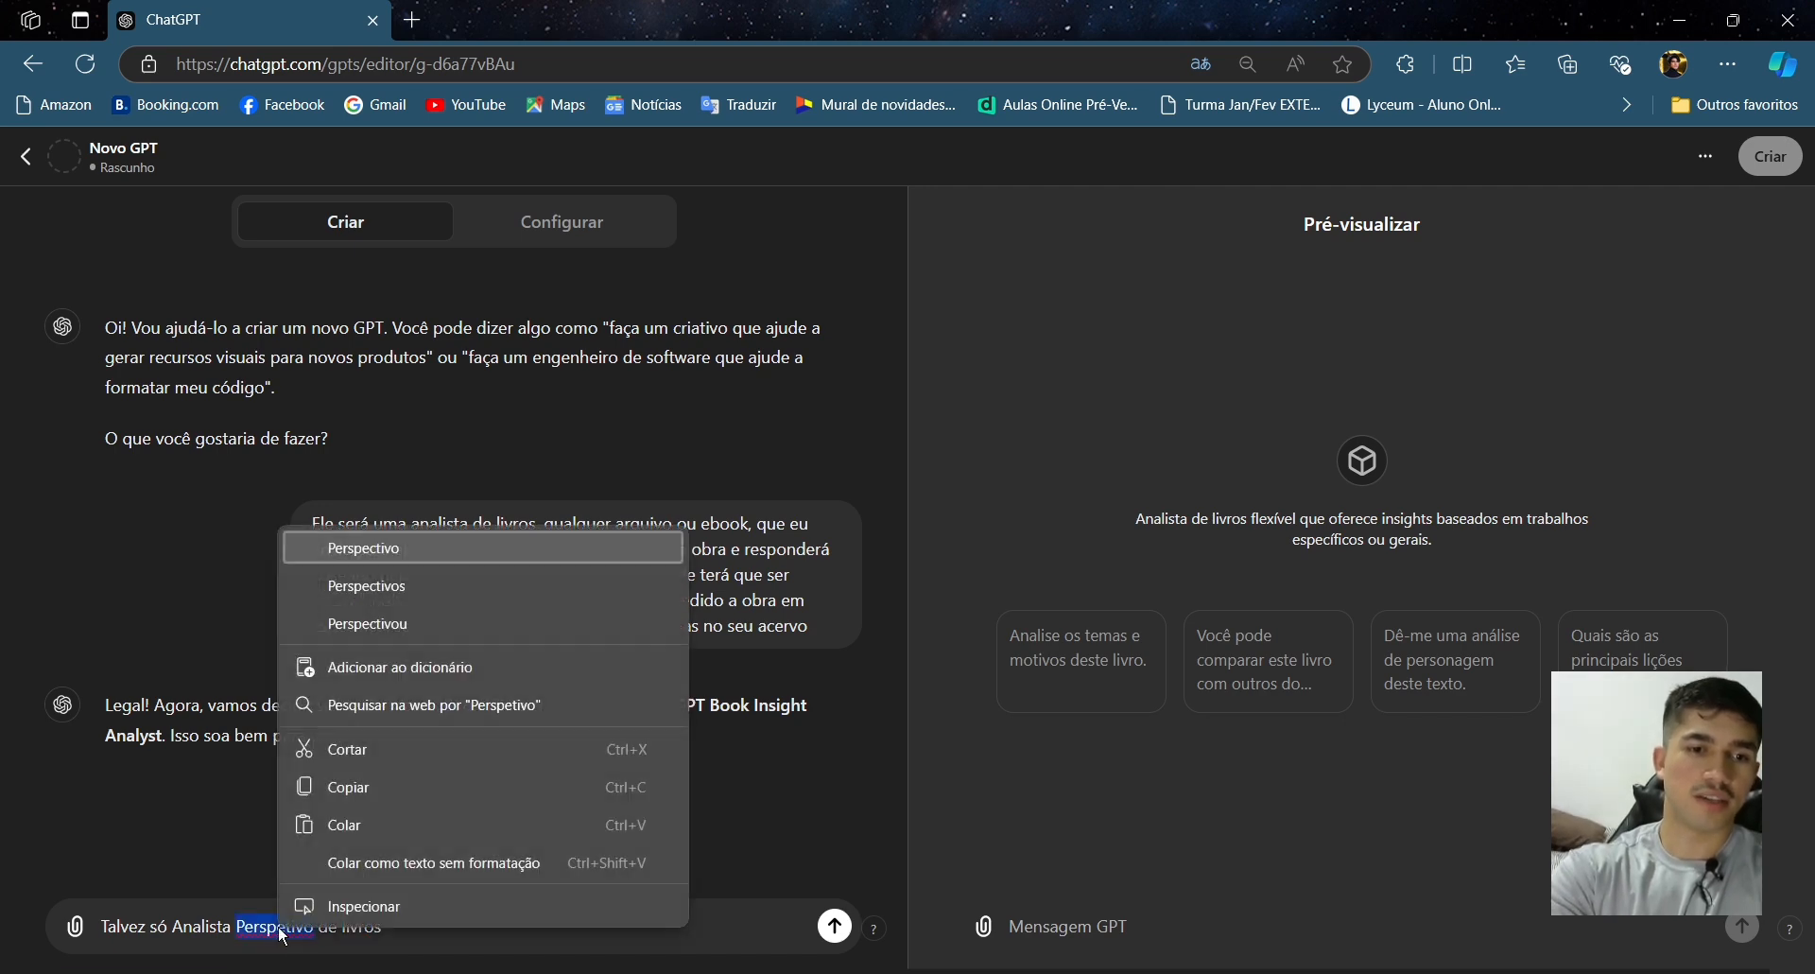
{"action": "left_click", "coordinate": [502, 547]}
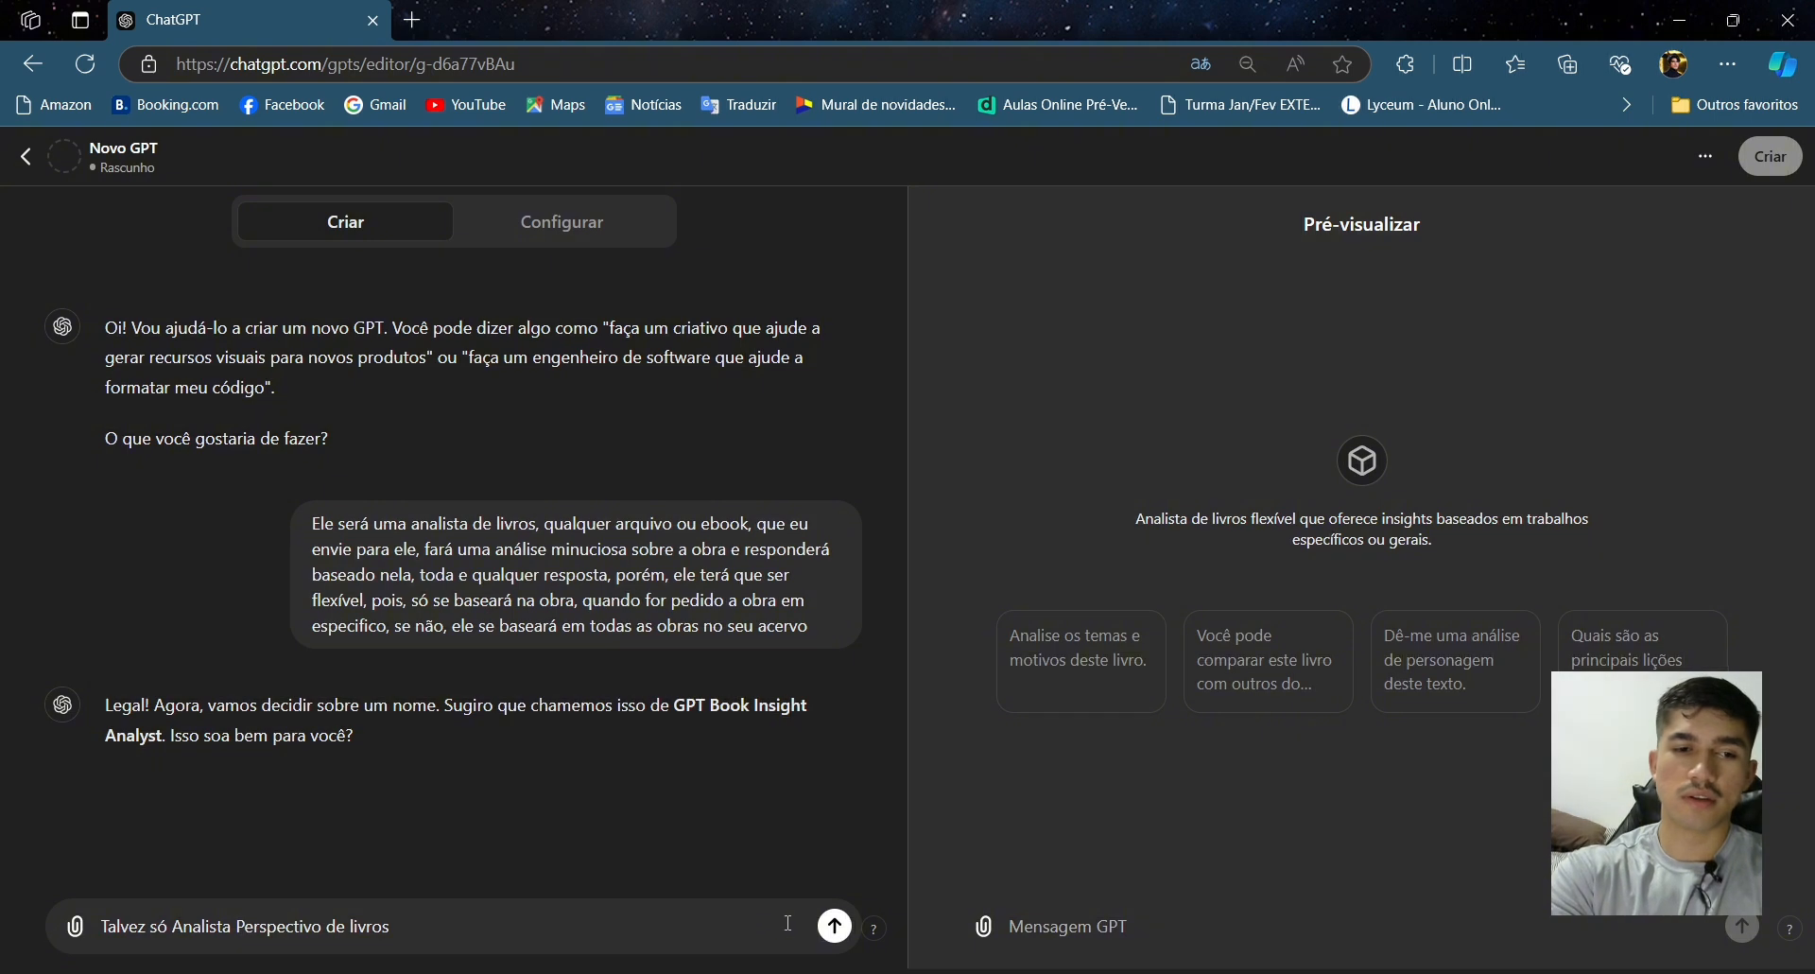
{"action": "left_click", "coordinate": [835, 926]}
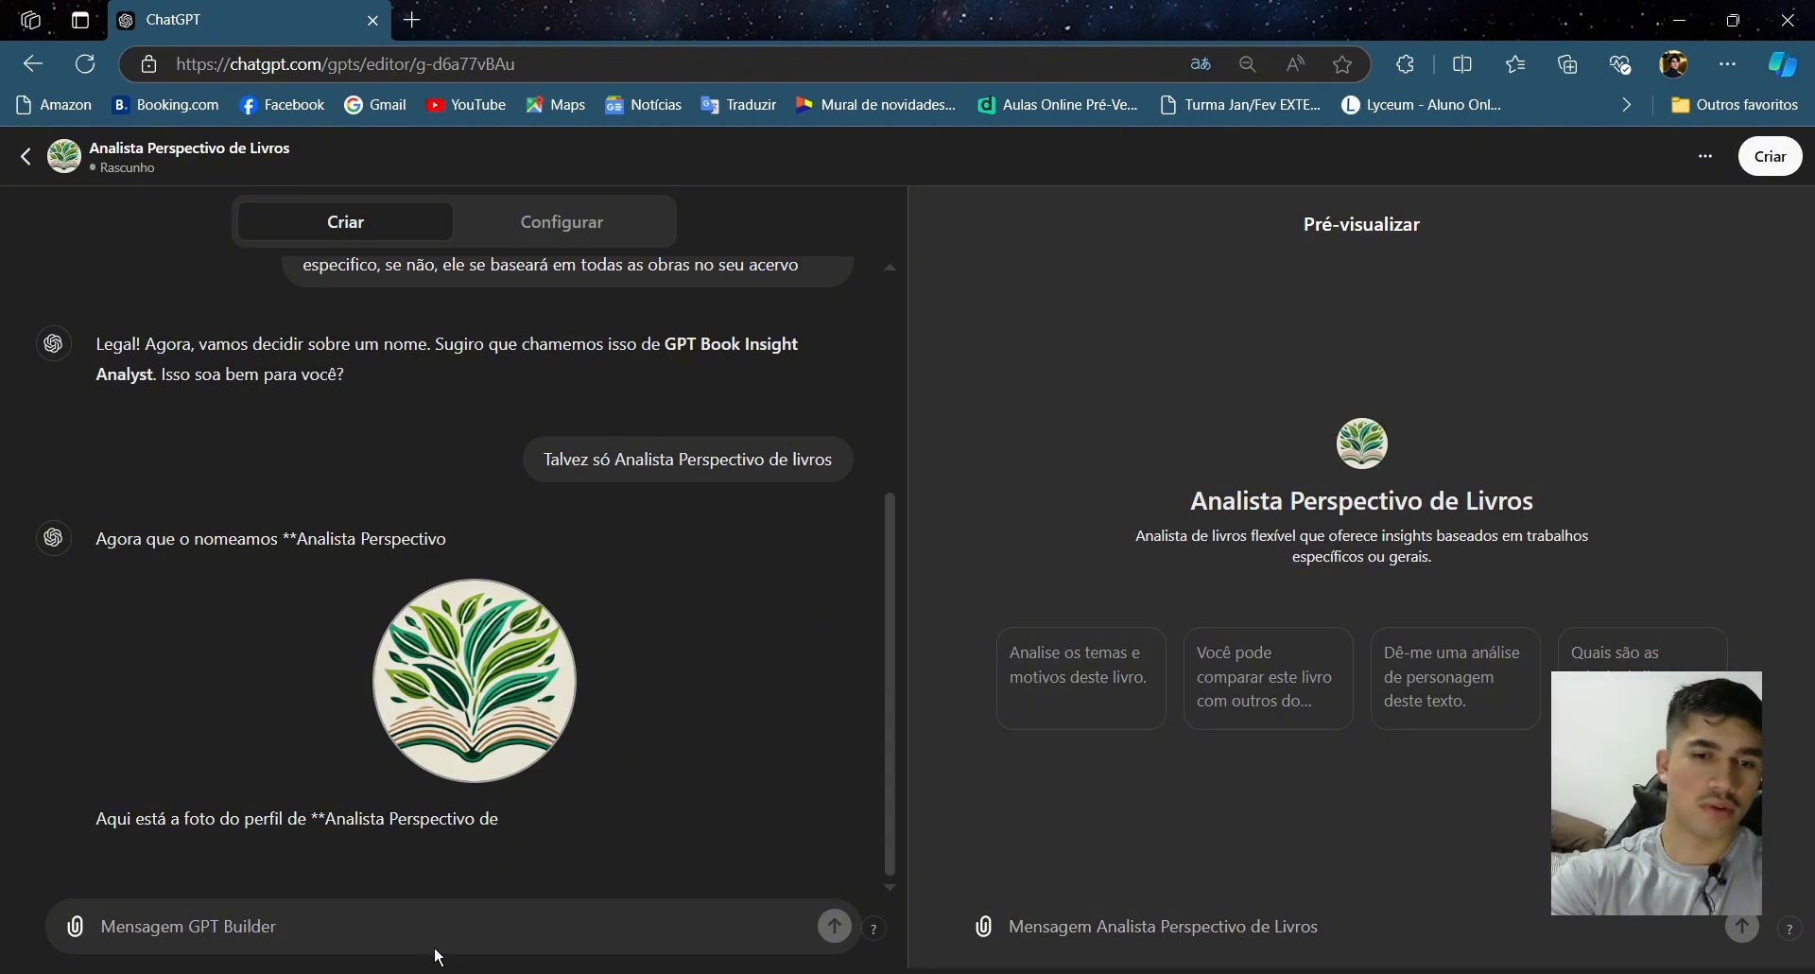
- Send the message 'Show, eu adorei, vamos configurar ele agora?' to the GPT Builder
{"action": "type", "text": "Sg"}
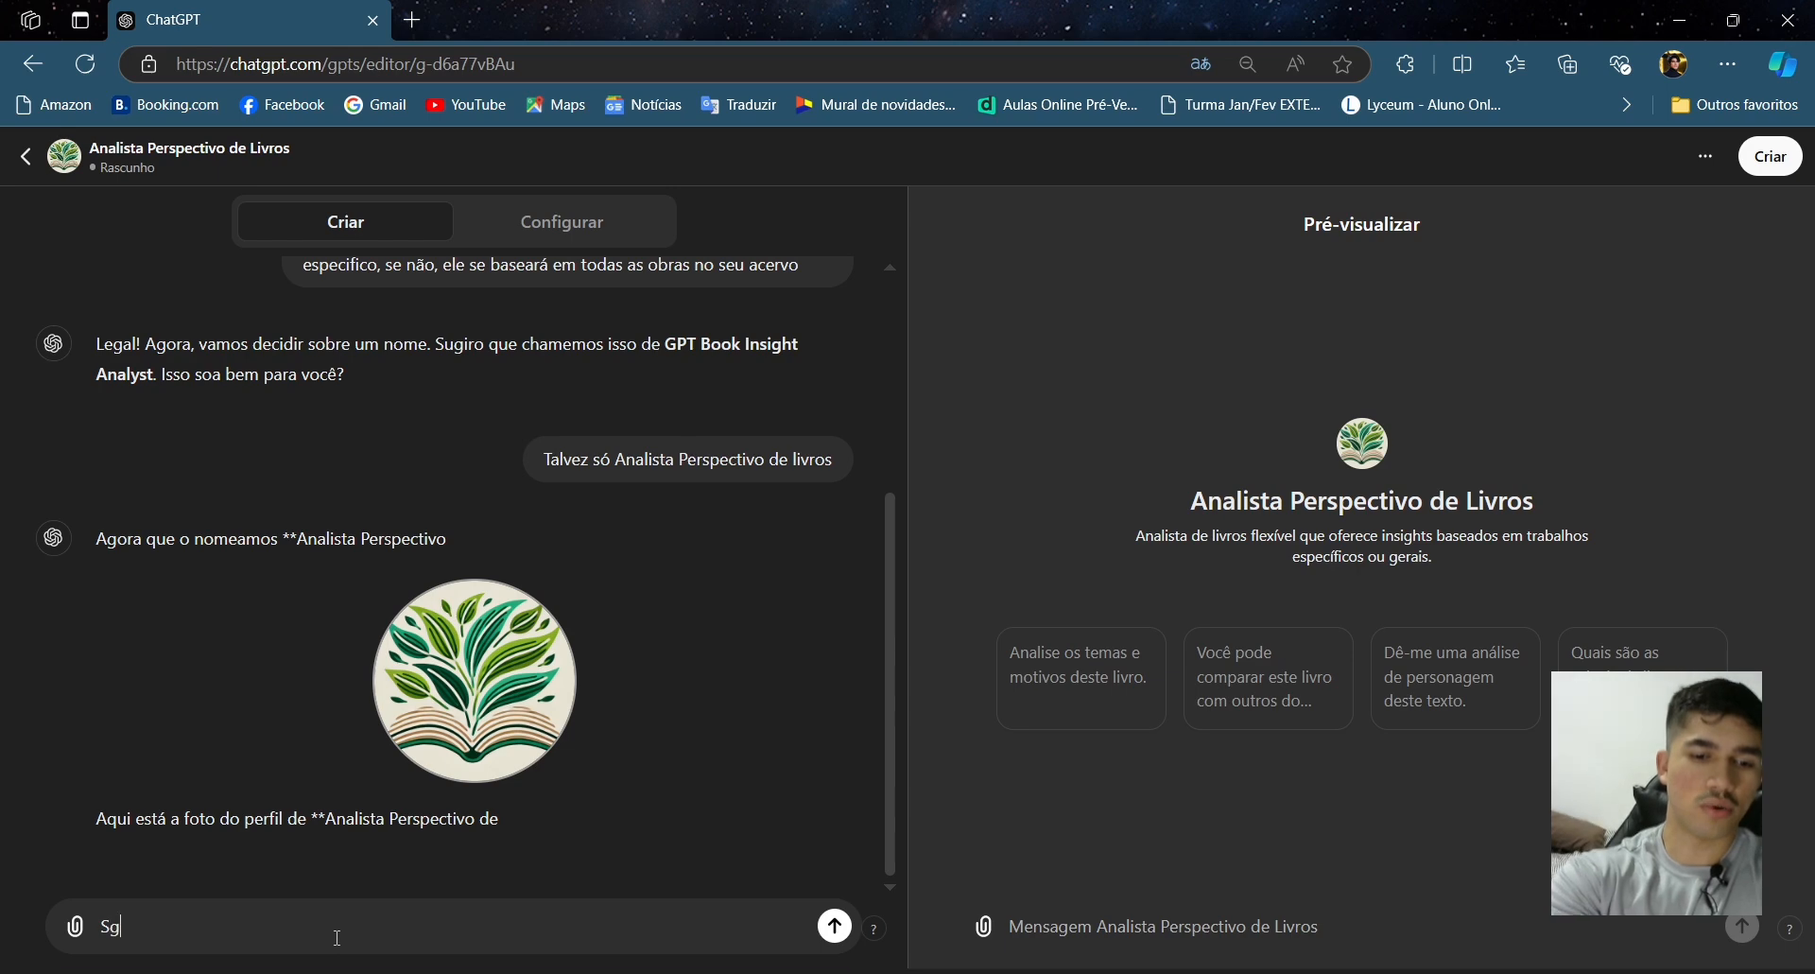
{"action": "key", "text": "BackSpace"}
{"action": "type", "text": "how, eu adorei"}
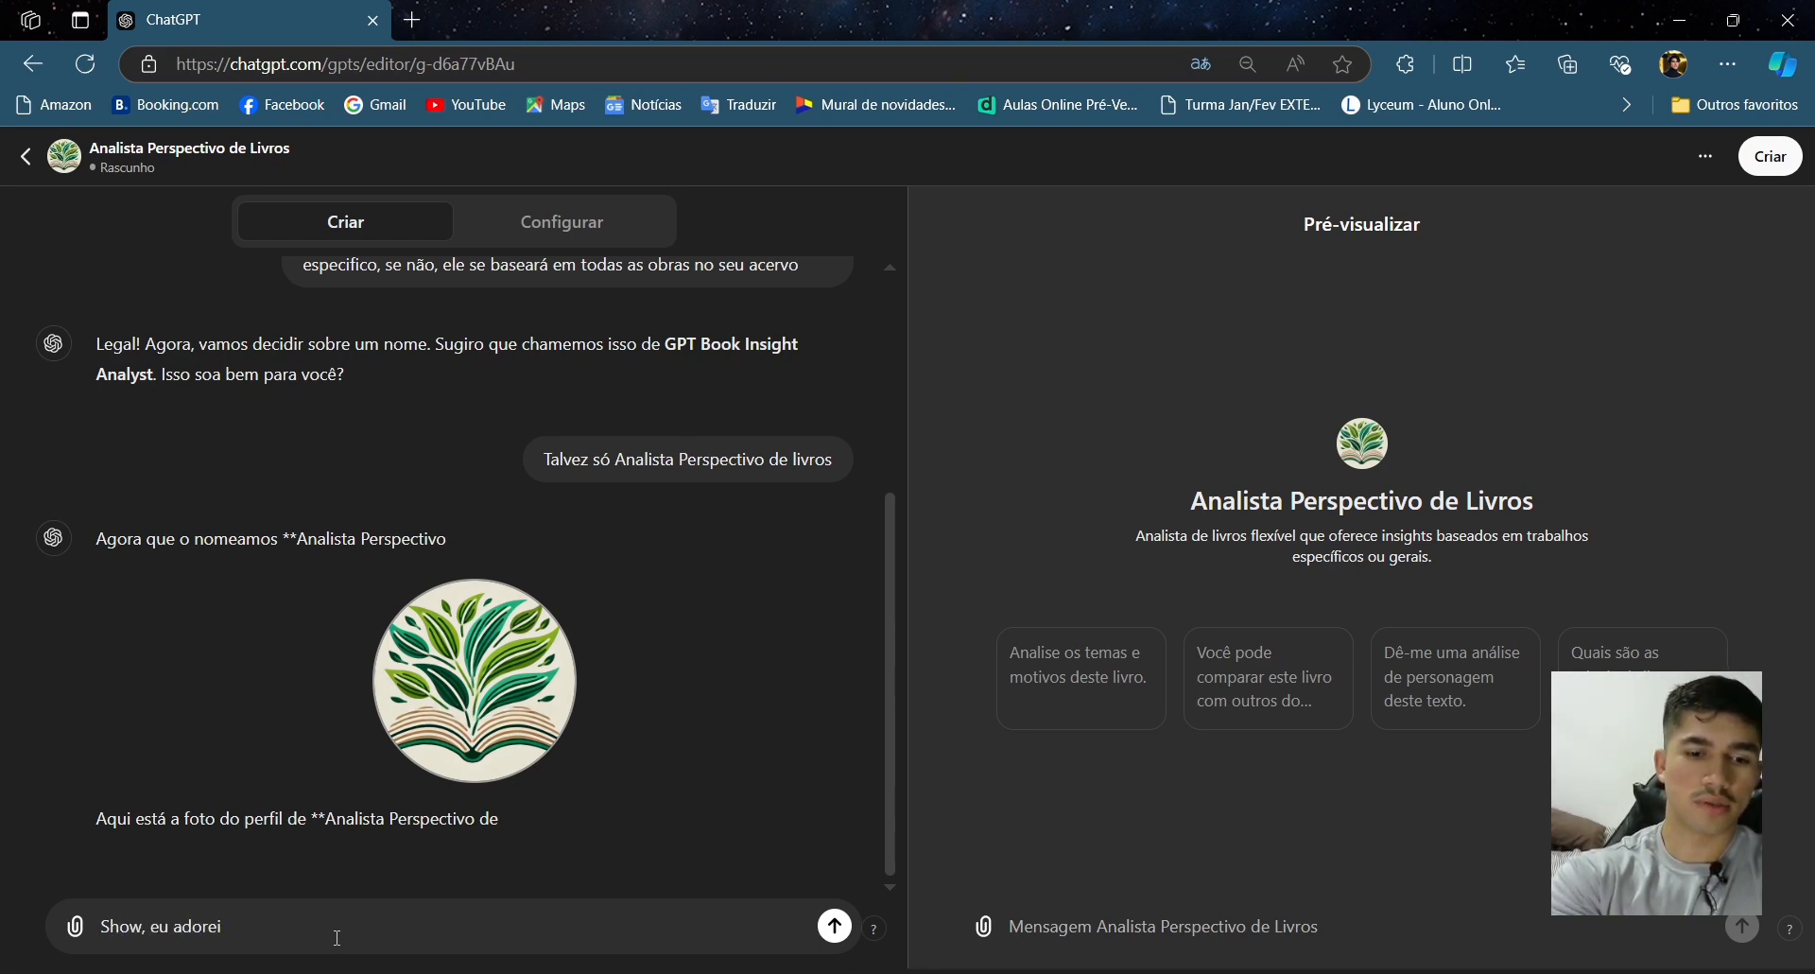
{"action": "type", "text": ", vamos conf"}
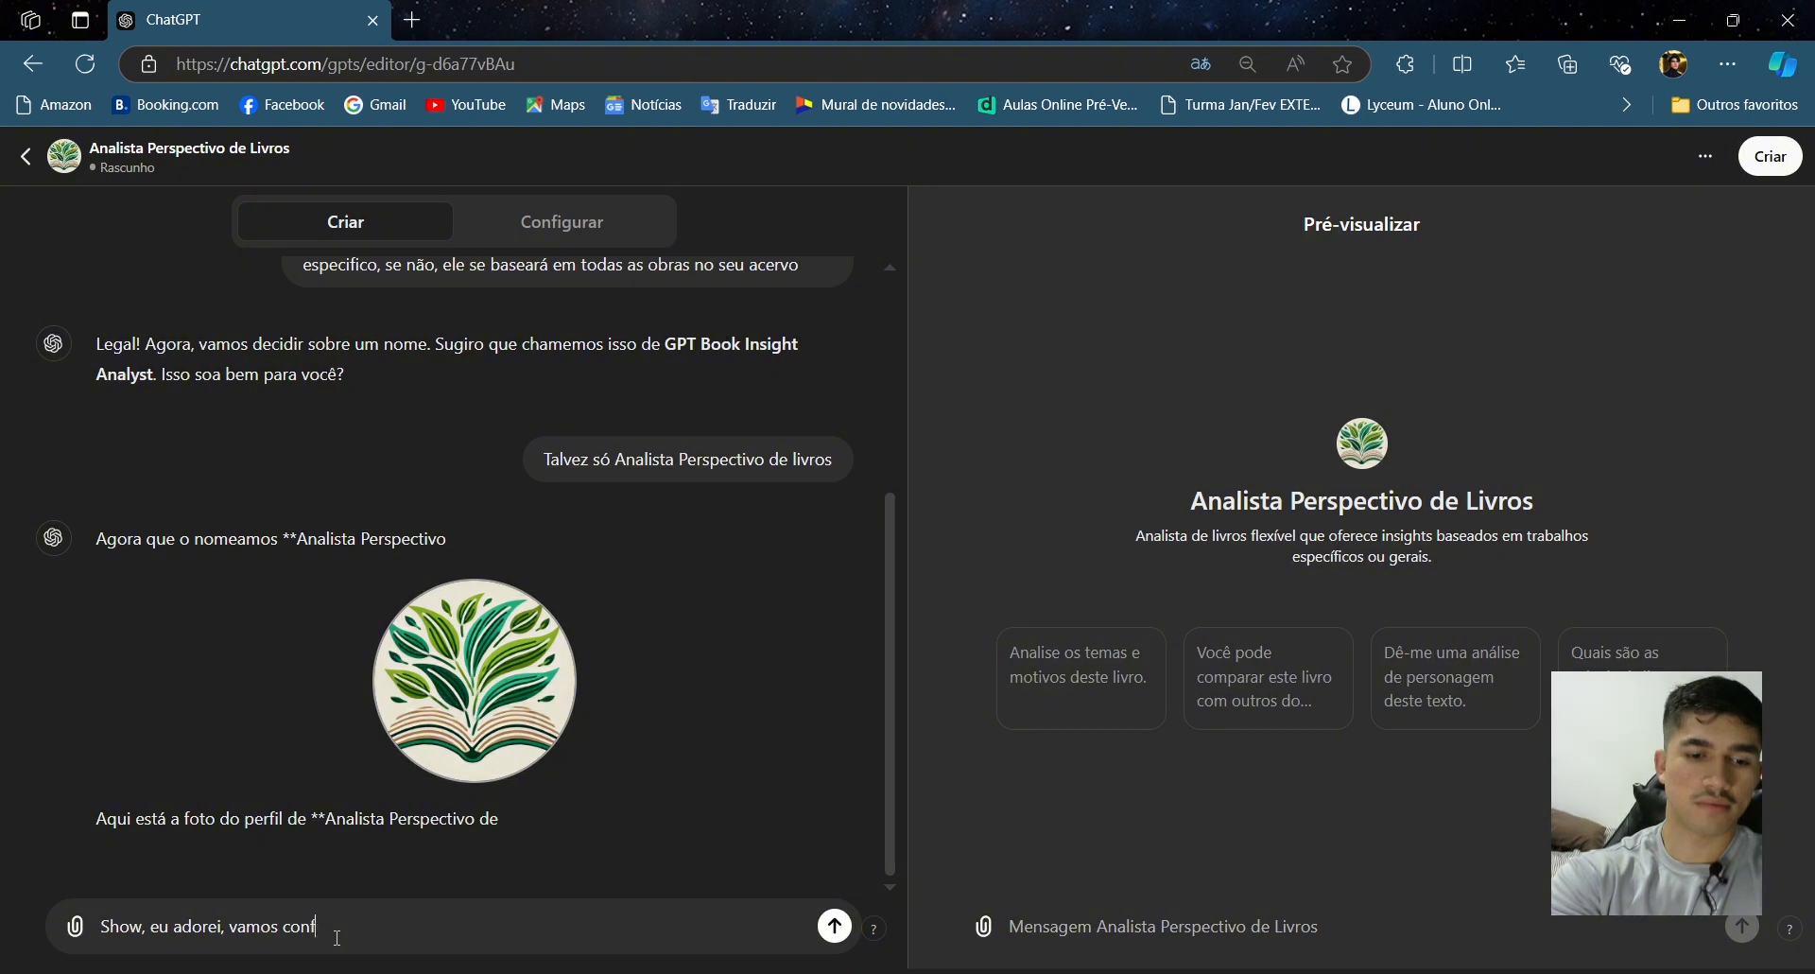
{"action": "type", "text": "igurar ele agora?"}
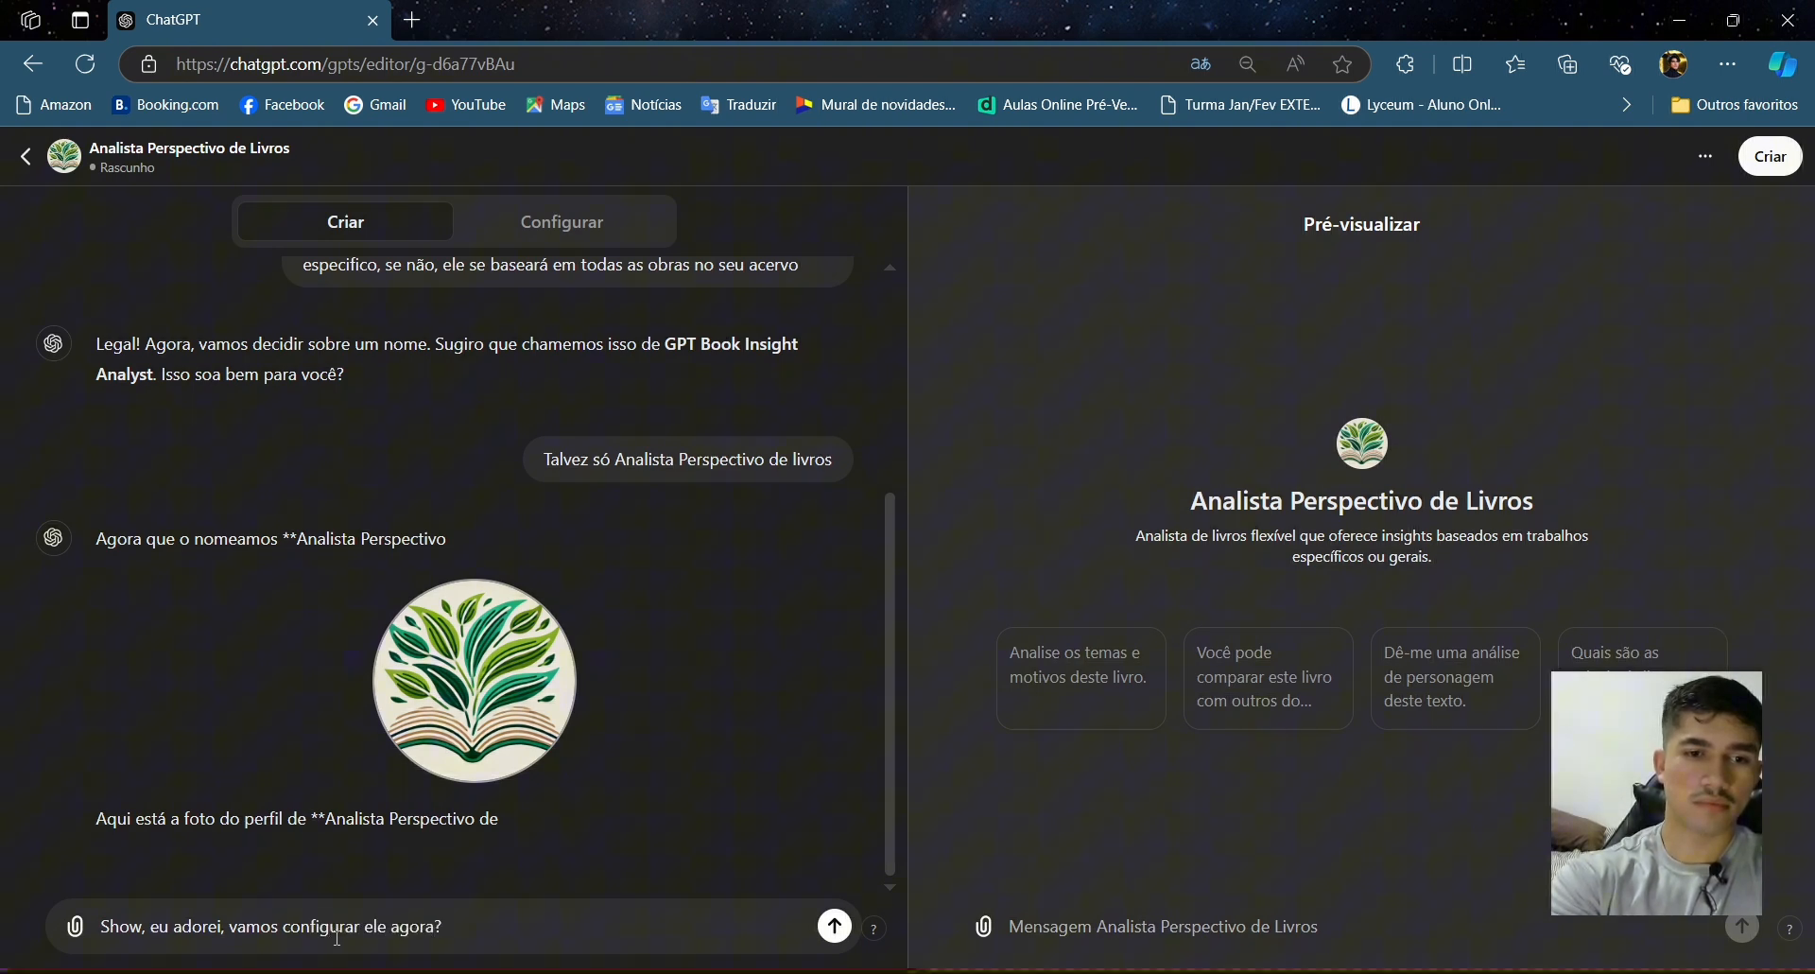
{"action": "key", "text": "Return"}
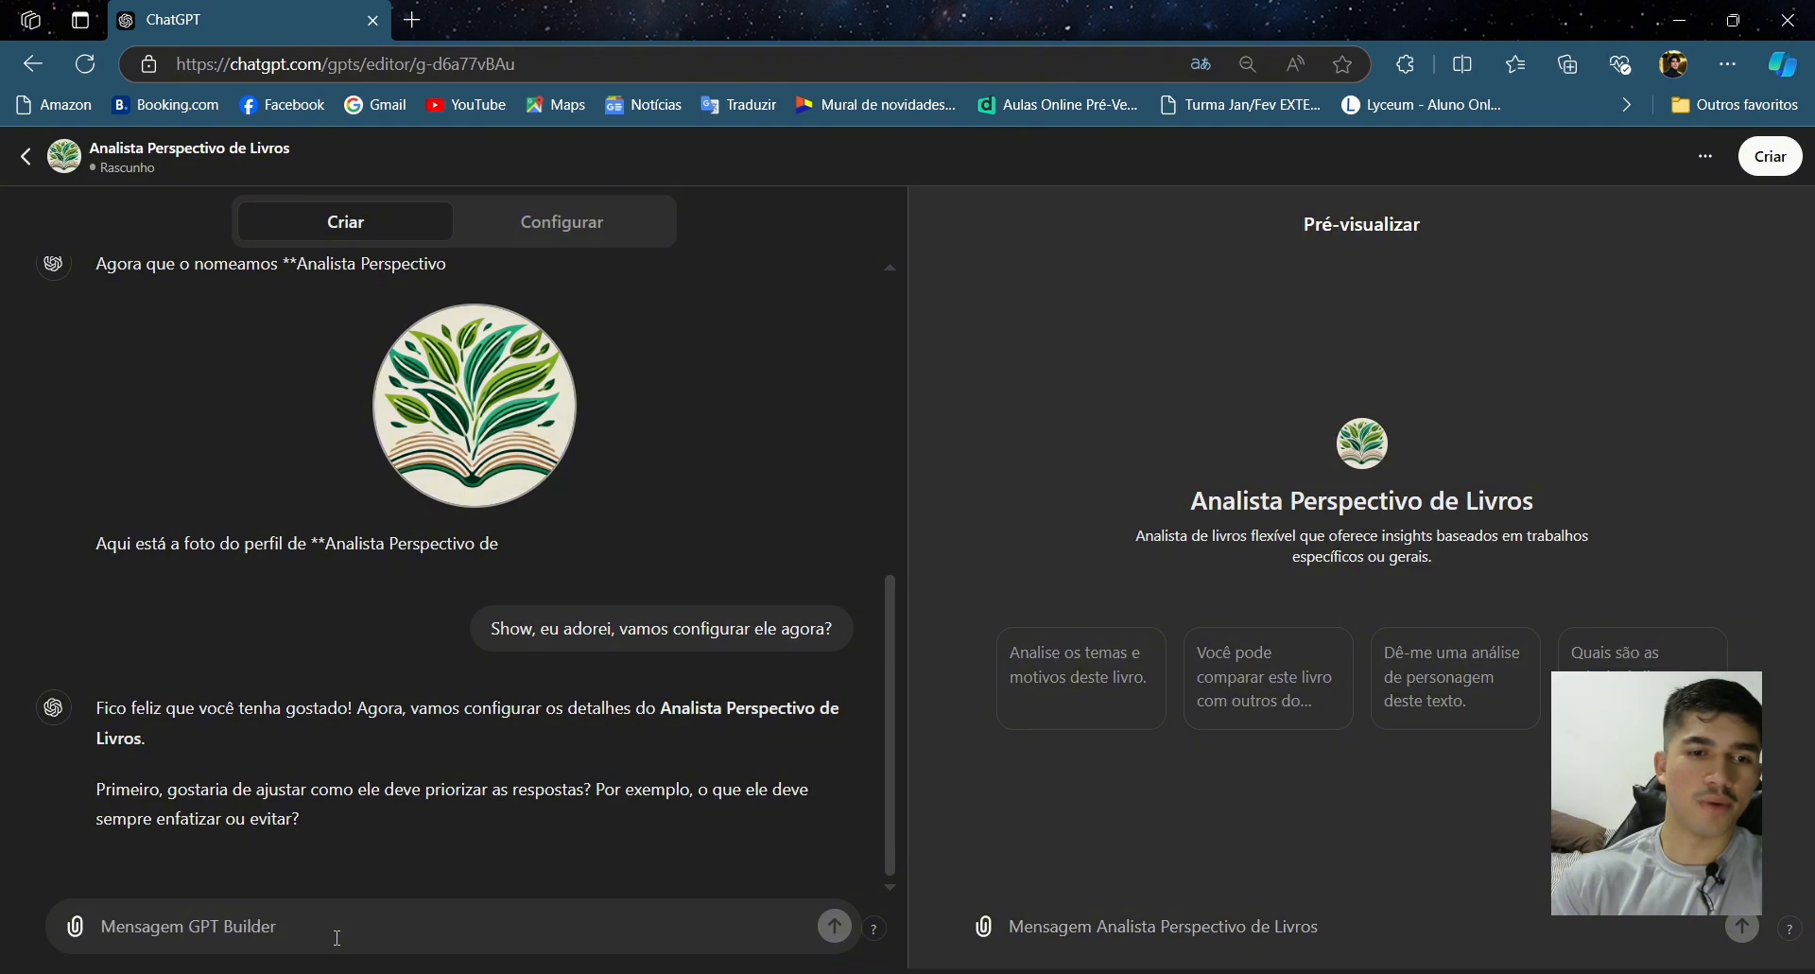
- Start a reply stating 'Ele deve sempre priorizar respostas baseadas nos arquivos que ele terá em sua base de dados, porém, essas respostas devem variar de acordo com as obras,'
{"action": "type", "text": "Ele dev"}
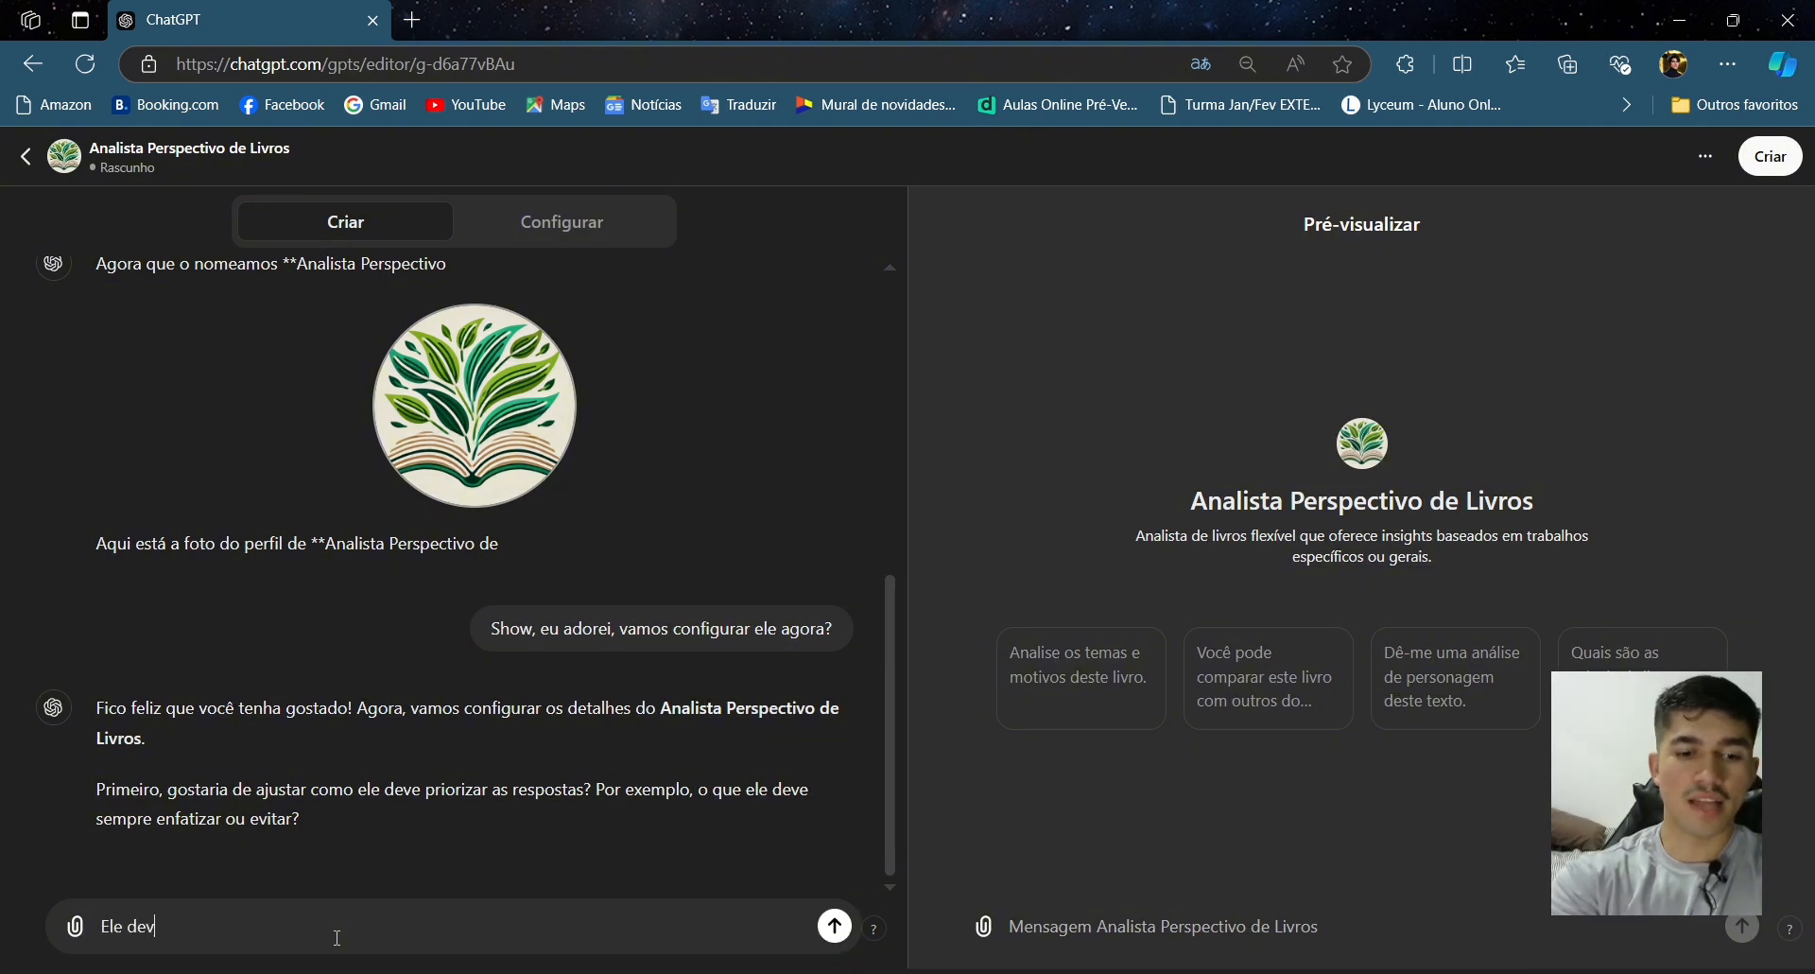
{"action": "type", "text": "e sempre priori"}
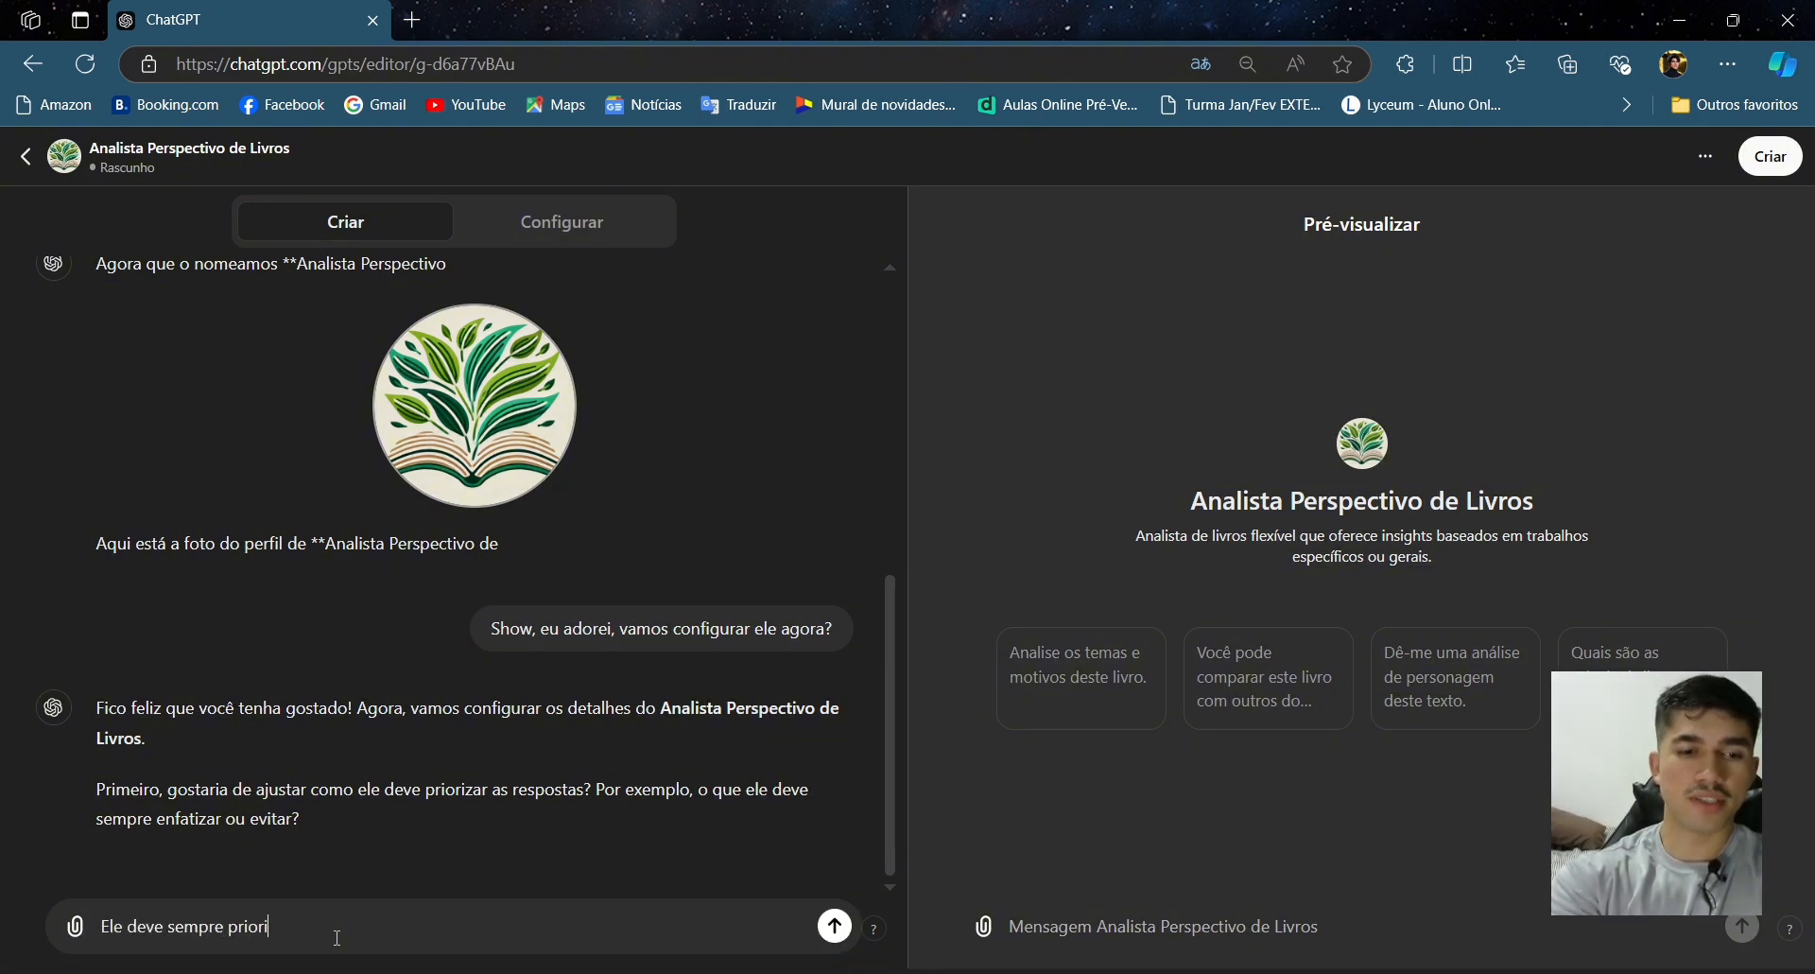
{"action": "type", "text": "zar respost"}
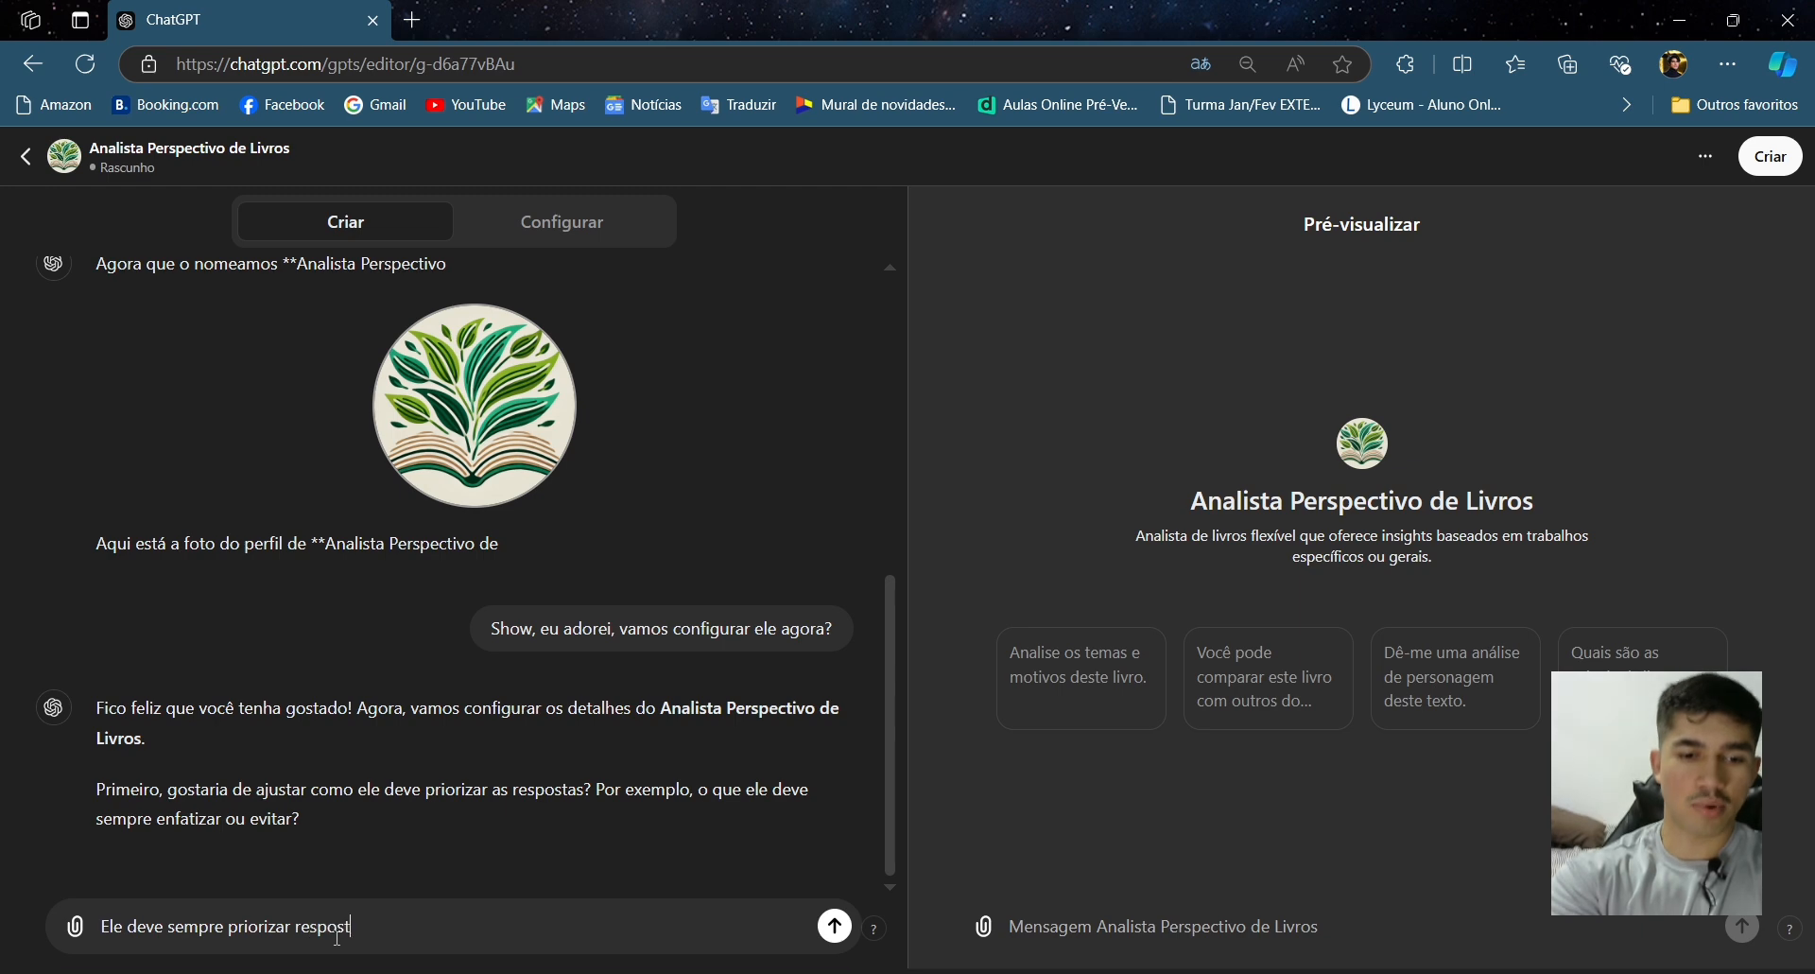
{"action": "type", "text": "as baseada"}
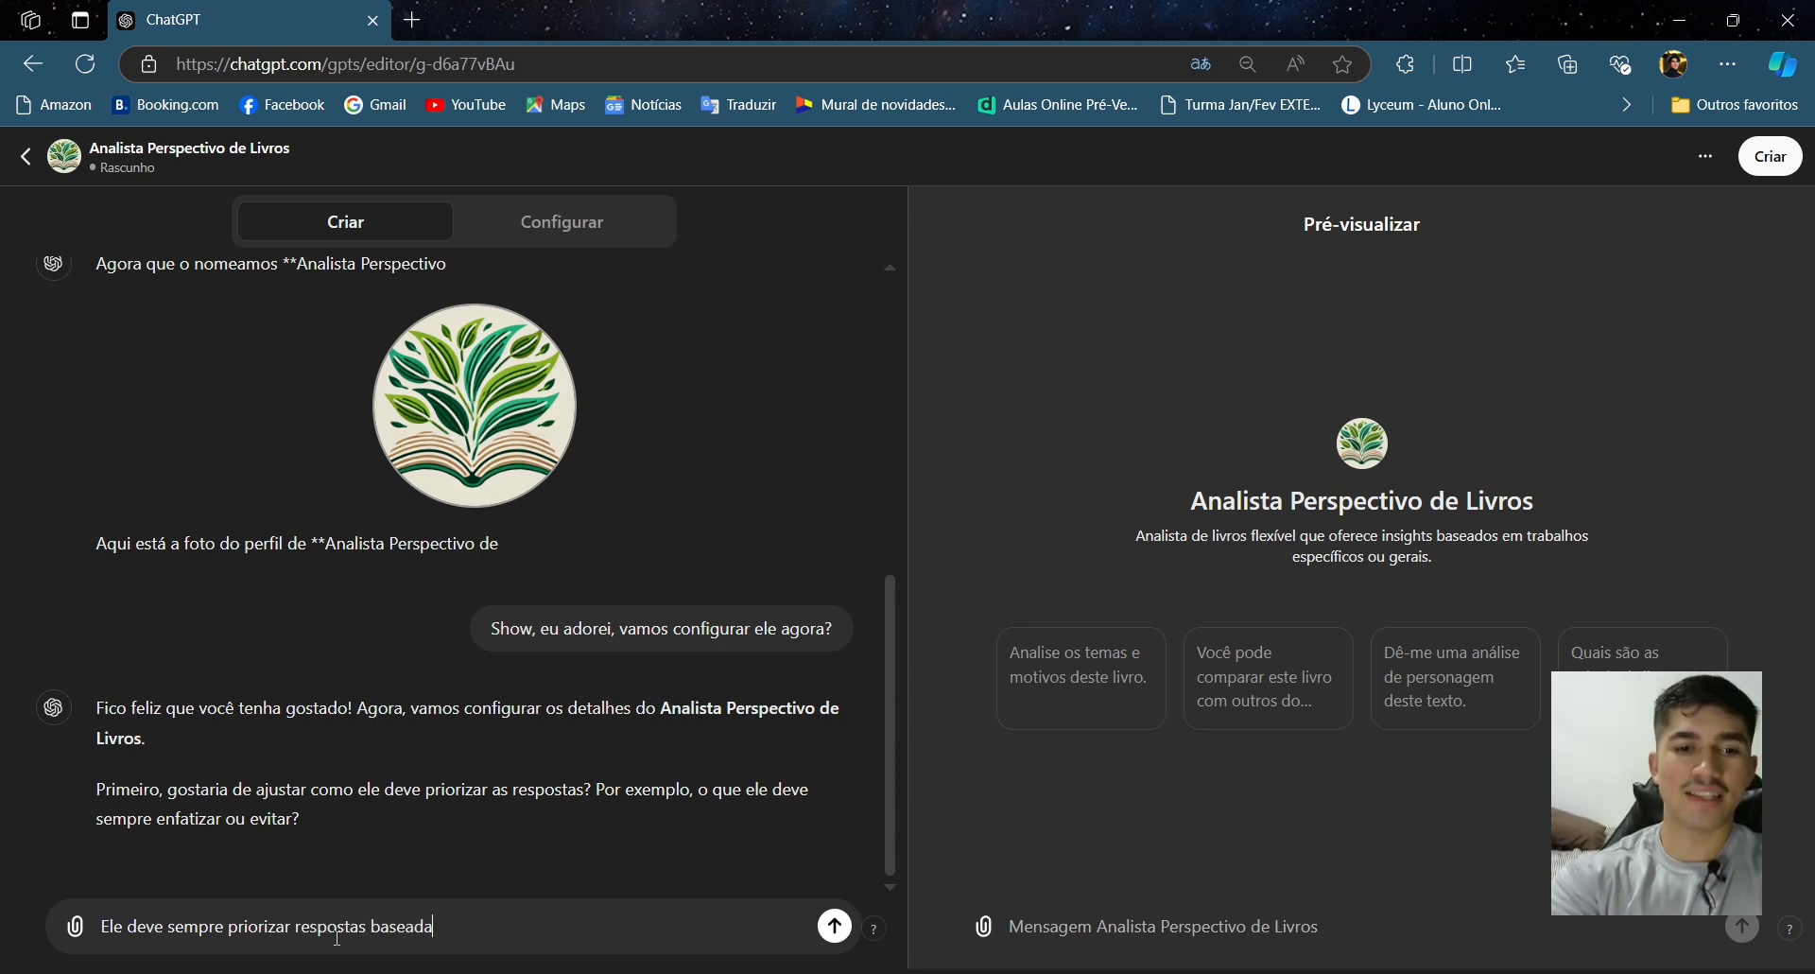
{"action": "type", "text": "s nos arq"}
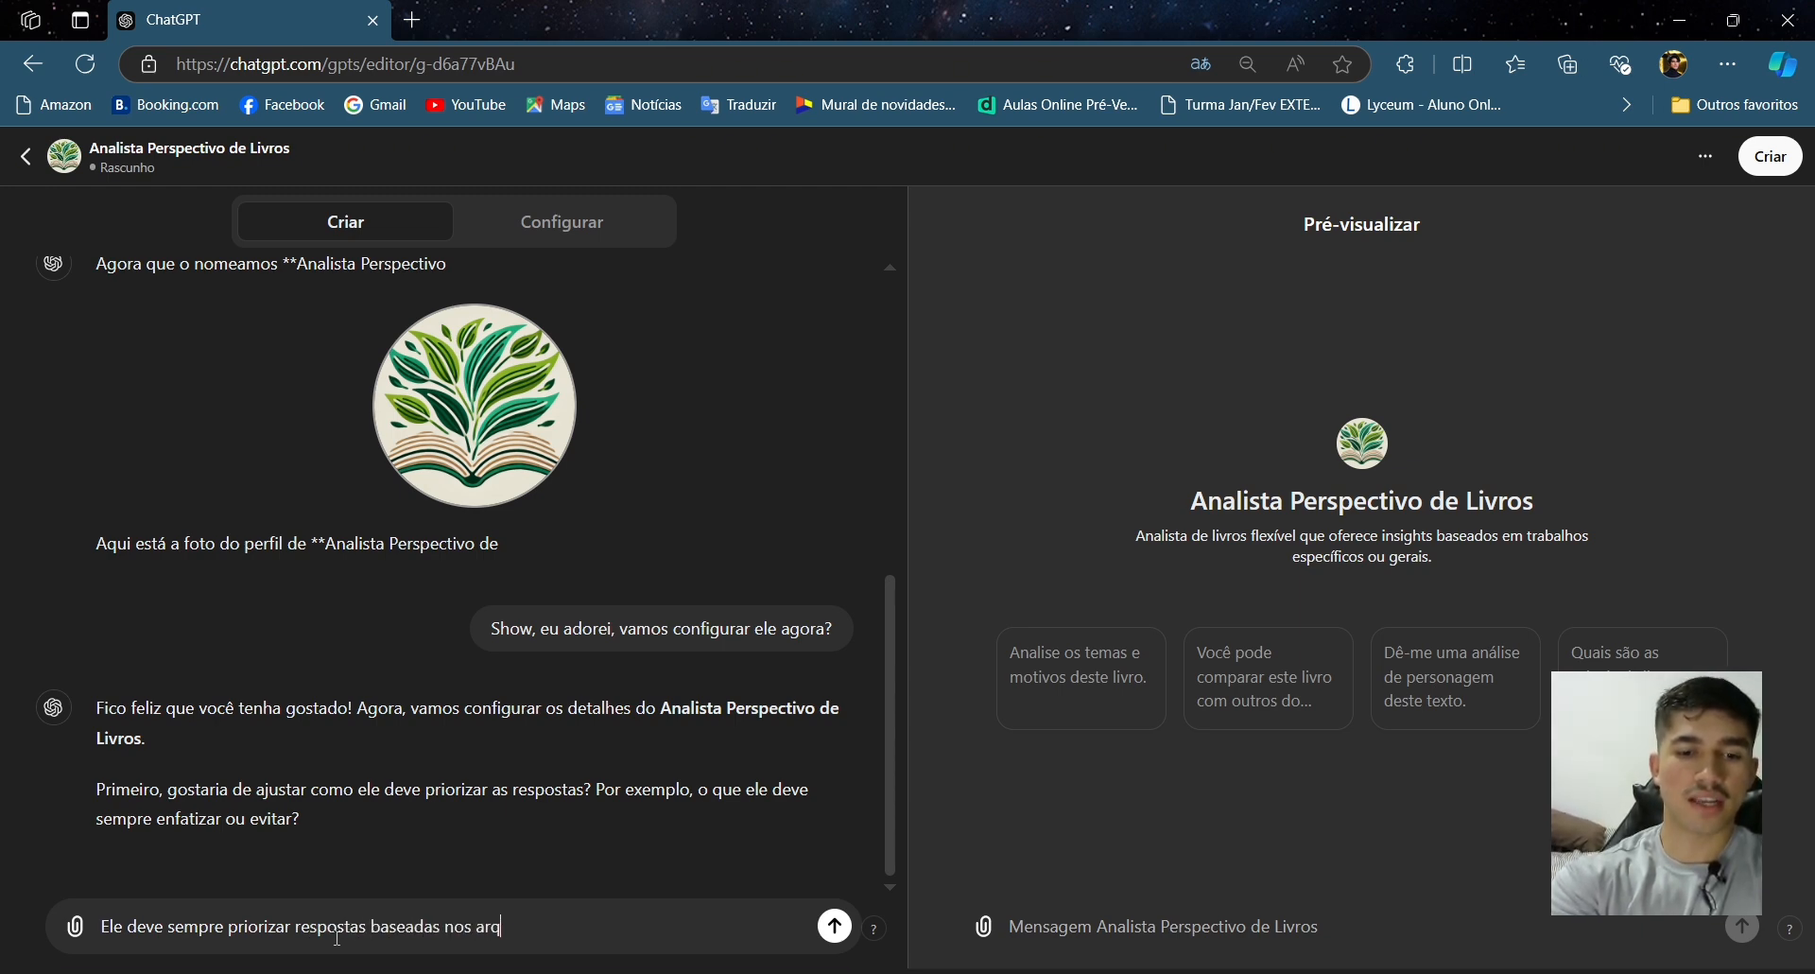
{"action": "type", "text": "uivos que eu"}
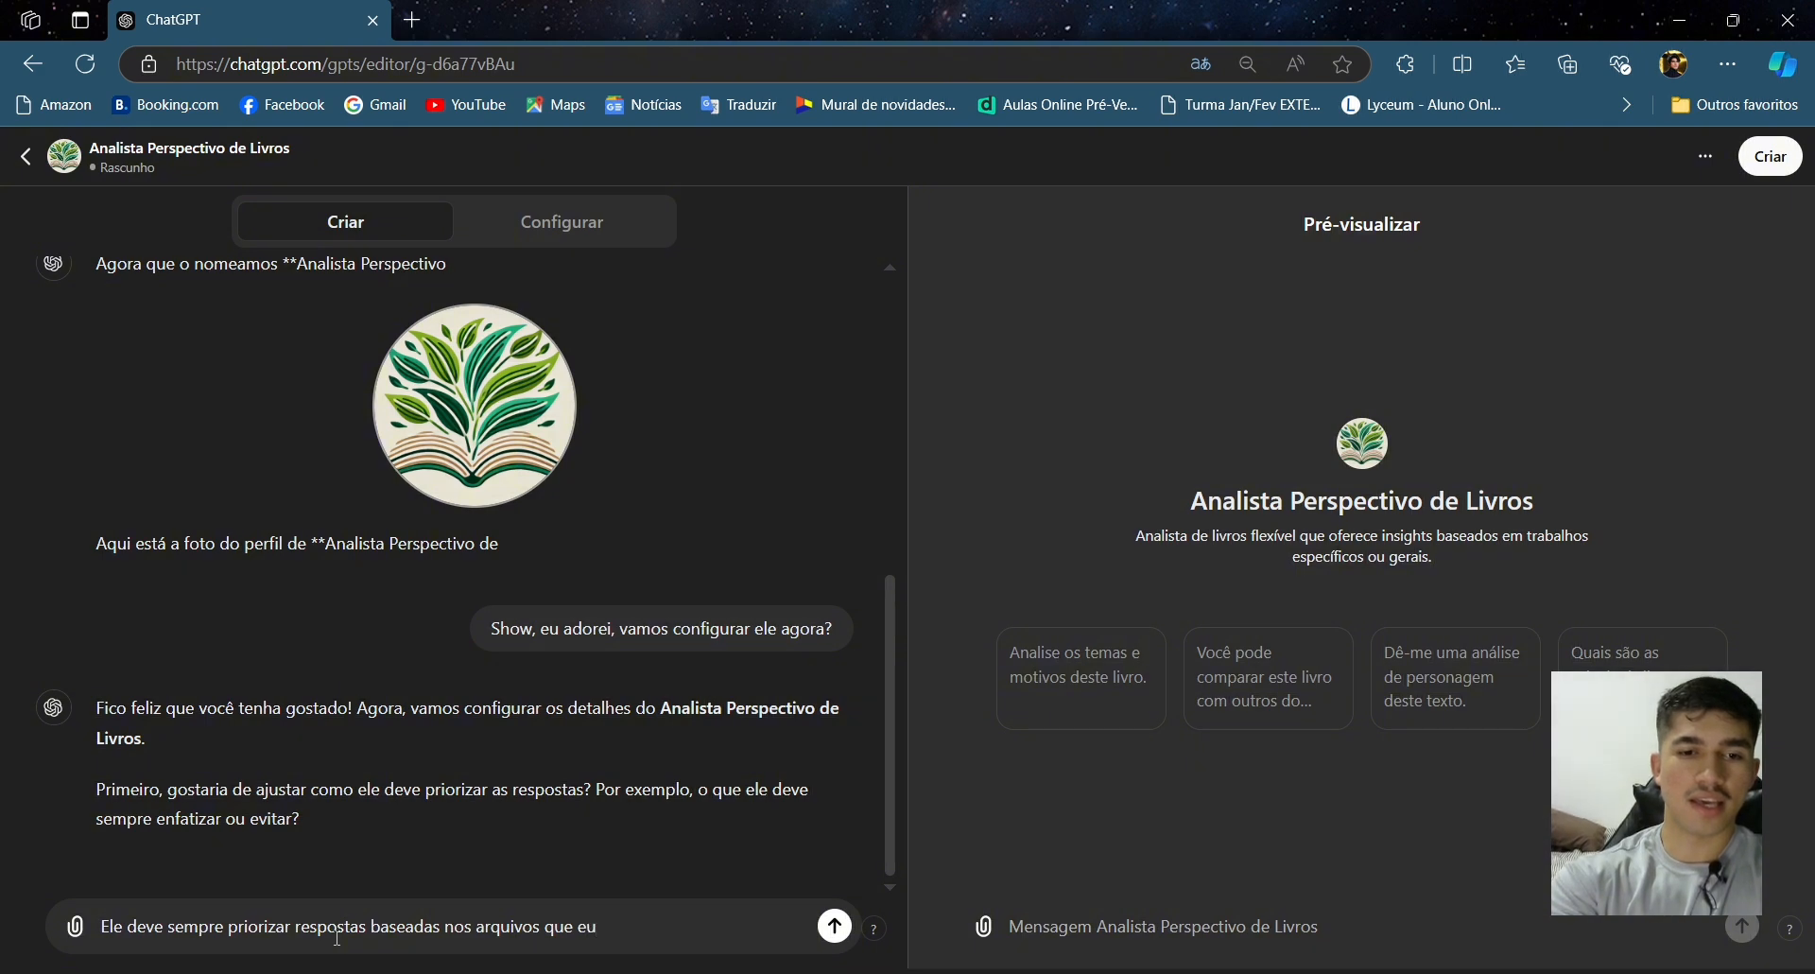
{"action": "key", "text": "BackSpace"}
{"action": "type", "text": "le terá em sua"}
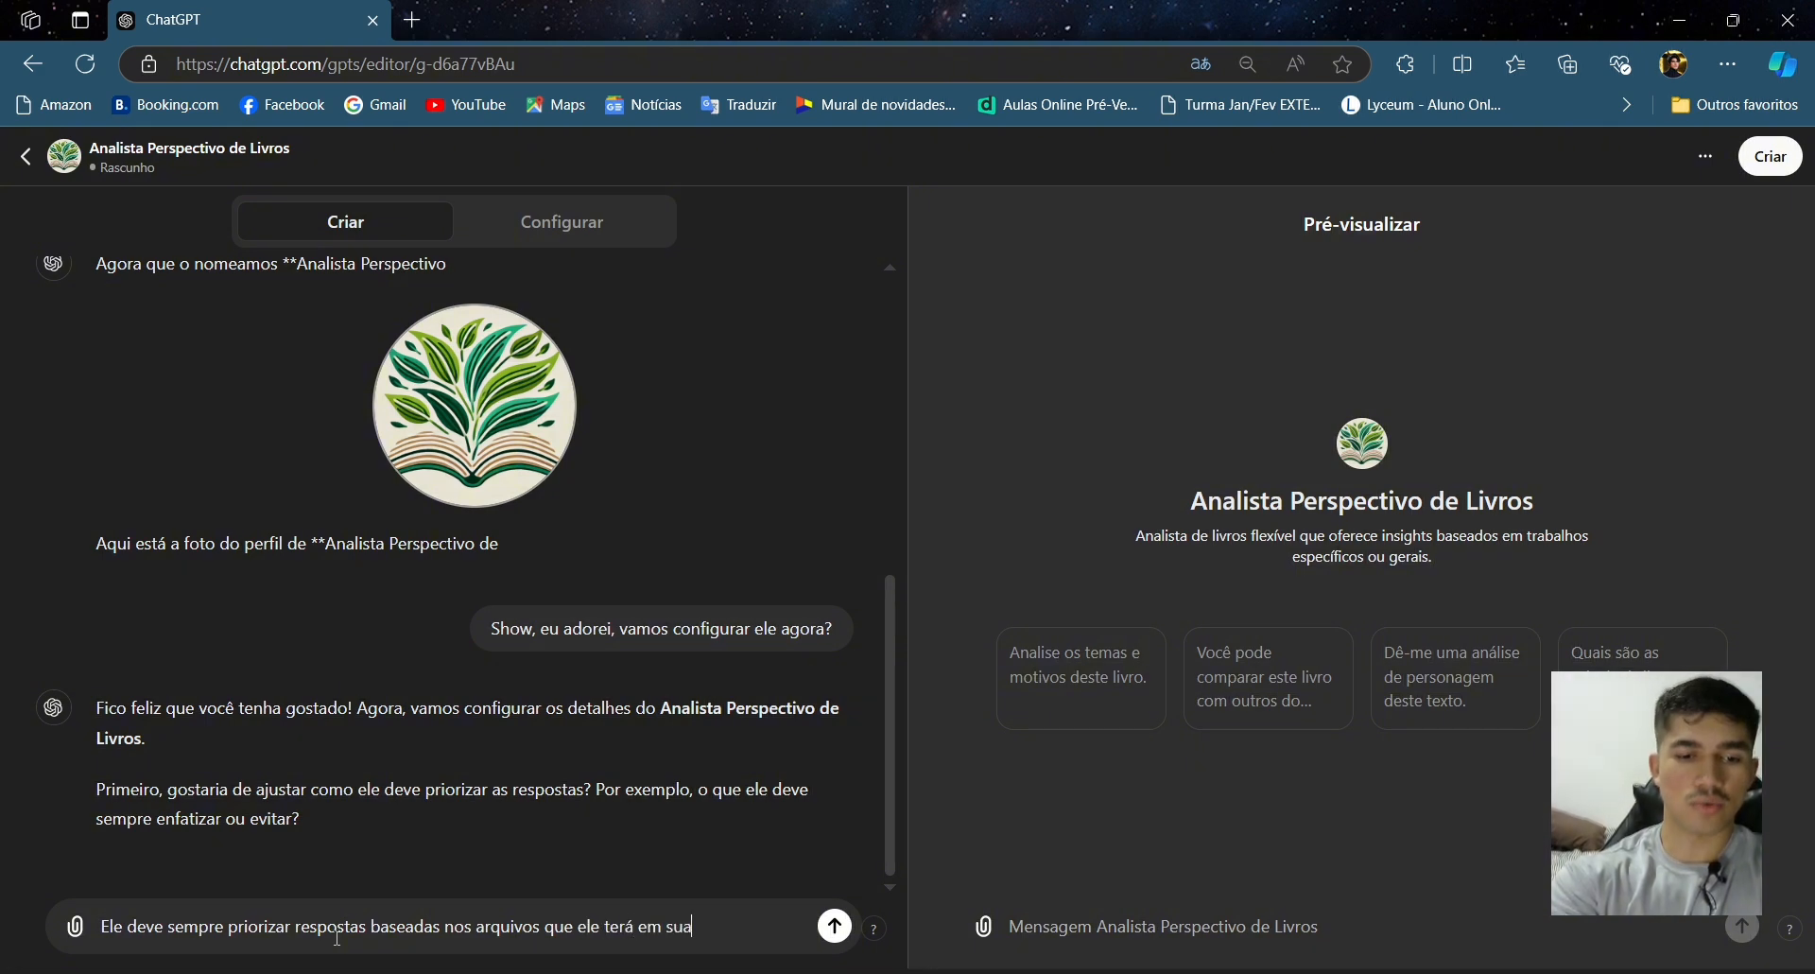
{"action": "type", "text": " base de dado"}
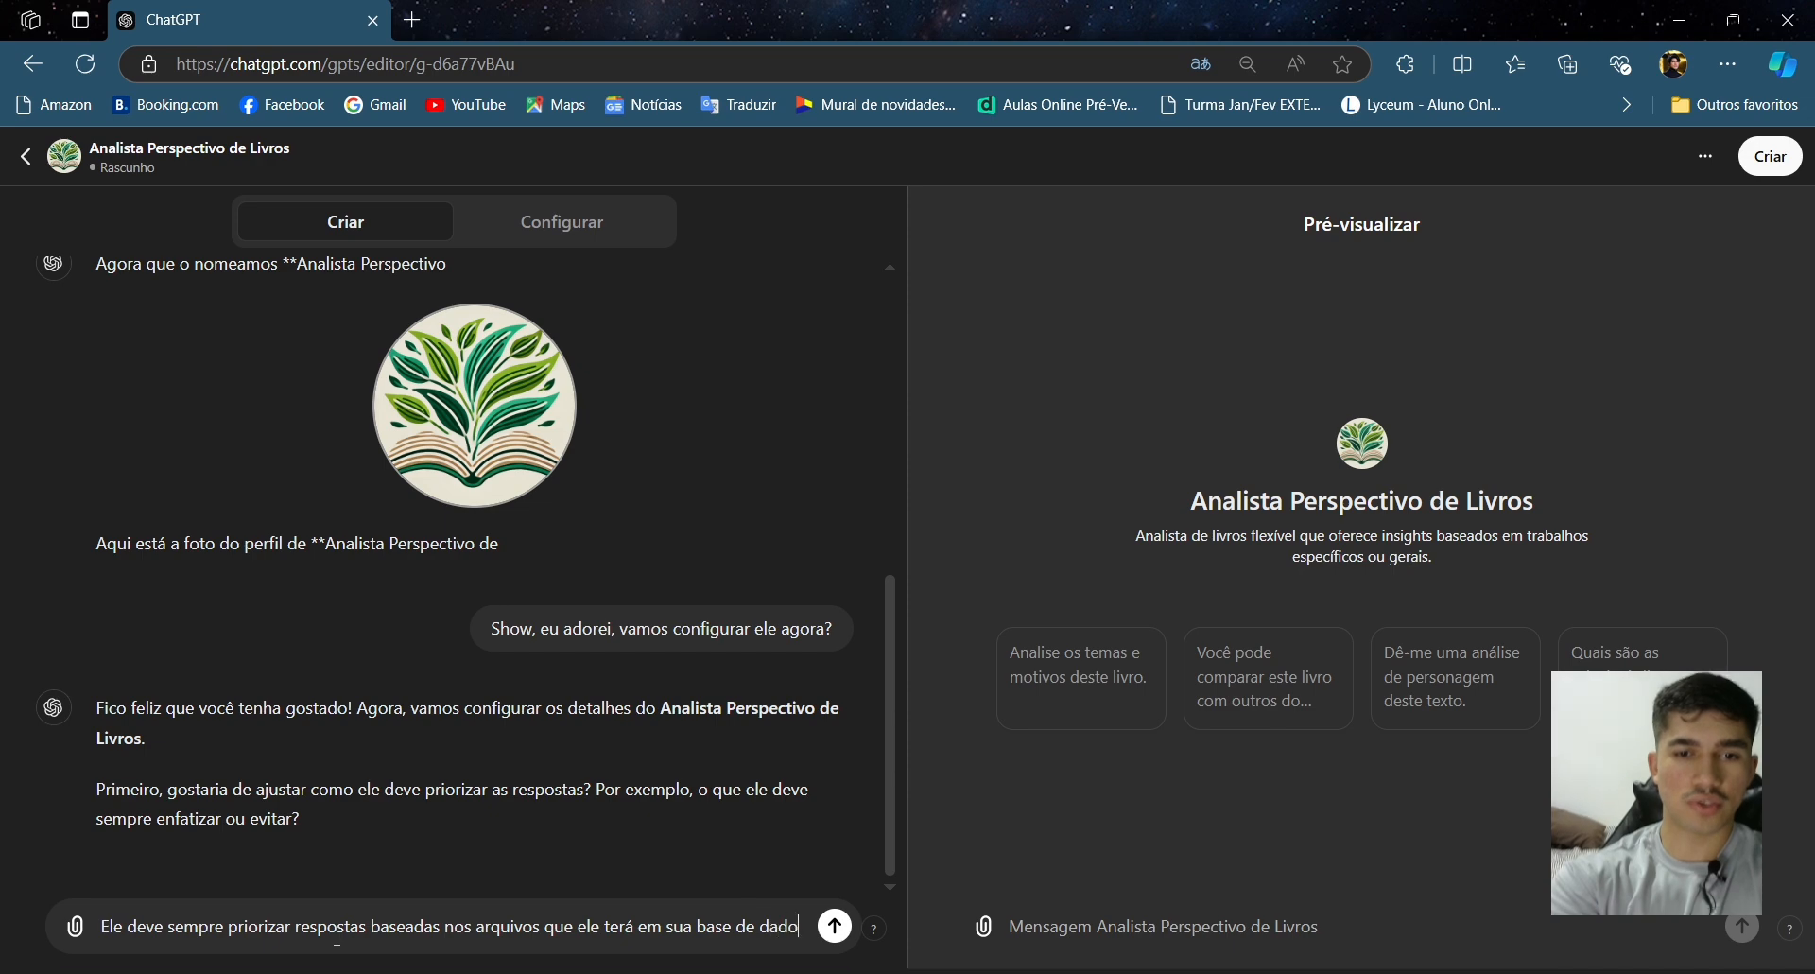
{"action": "type", "text": "s, porém, e"}
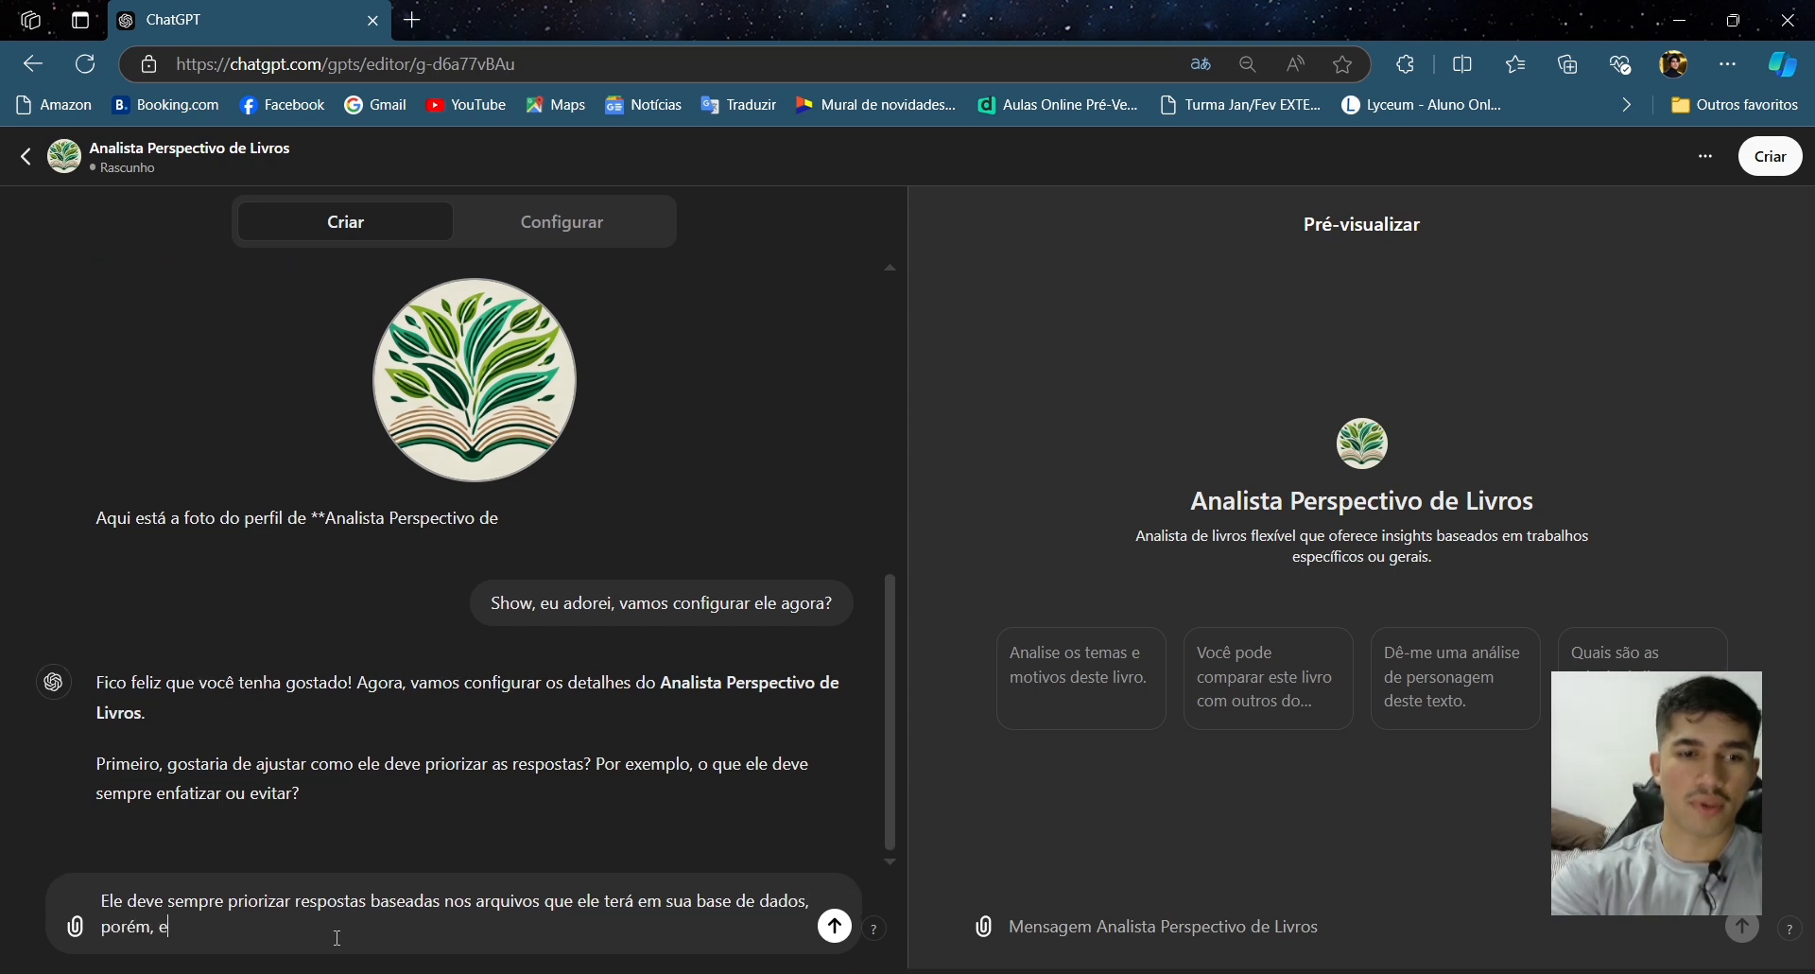
{"action": "type", "text": "ssas respostasa deve"}
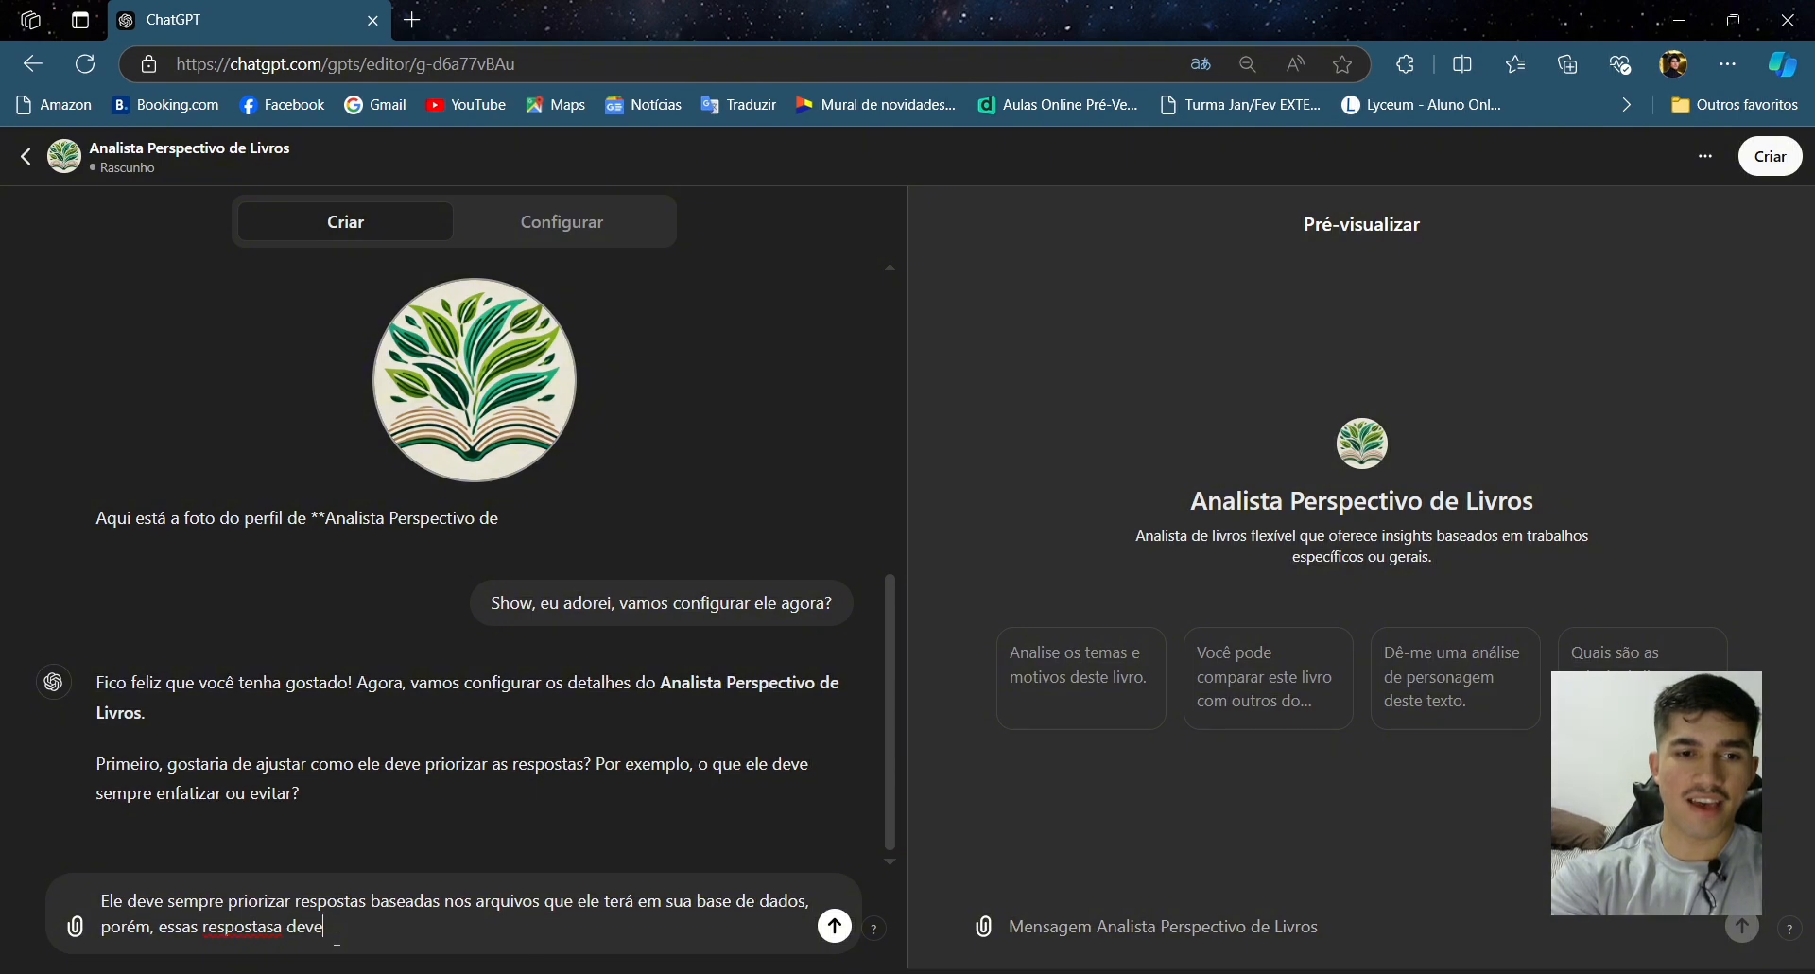
{"action": "key", "text": "BackSpace"}
{"action": "key", "text": "BackSpace"}
{"action": "key", "text": "BackSpace"}
{"action": "key", "text": "BackSpace"}
{"action": "type", "text": "devem "}
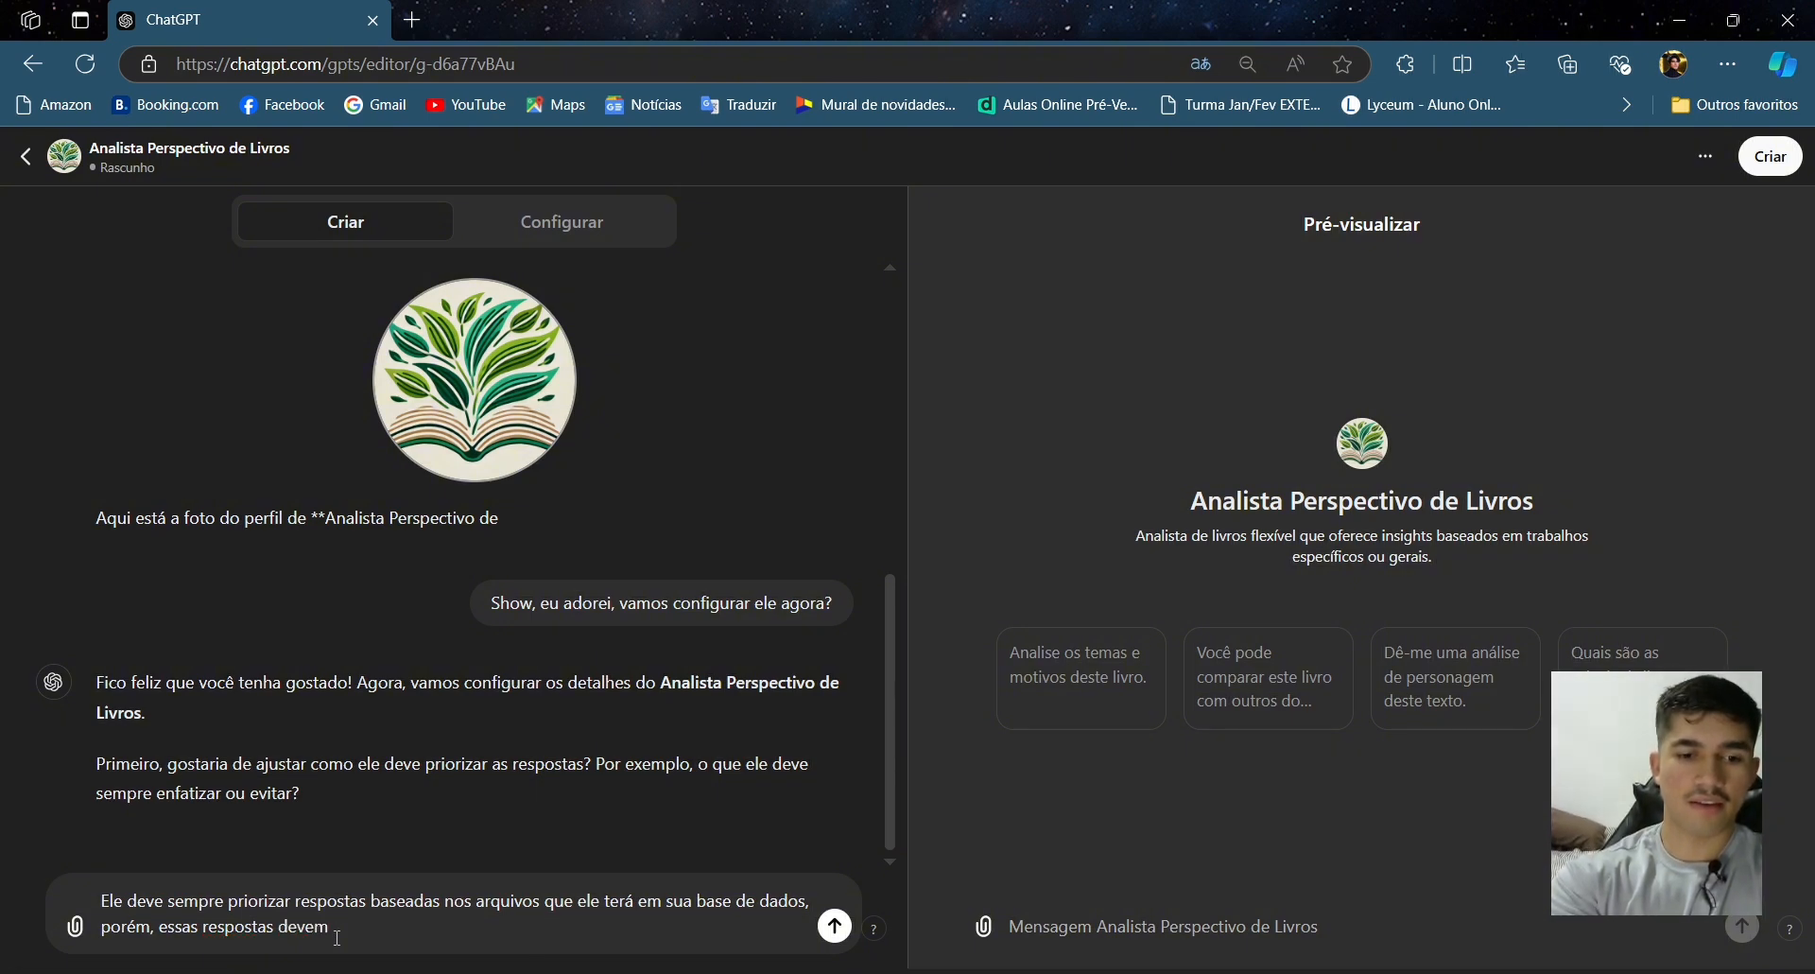
{"action": "type", "text": "variar,"}
{"action": "key", "text": "BackSpace"}
{"action": "type", "text": "d"}
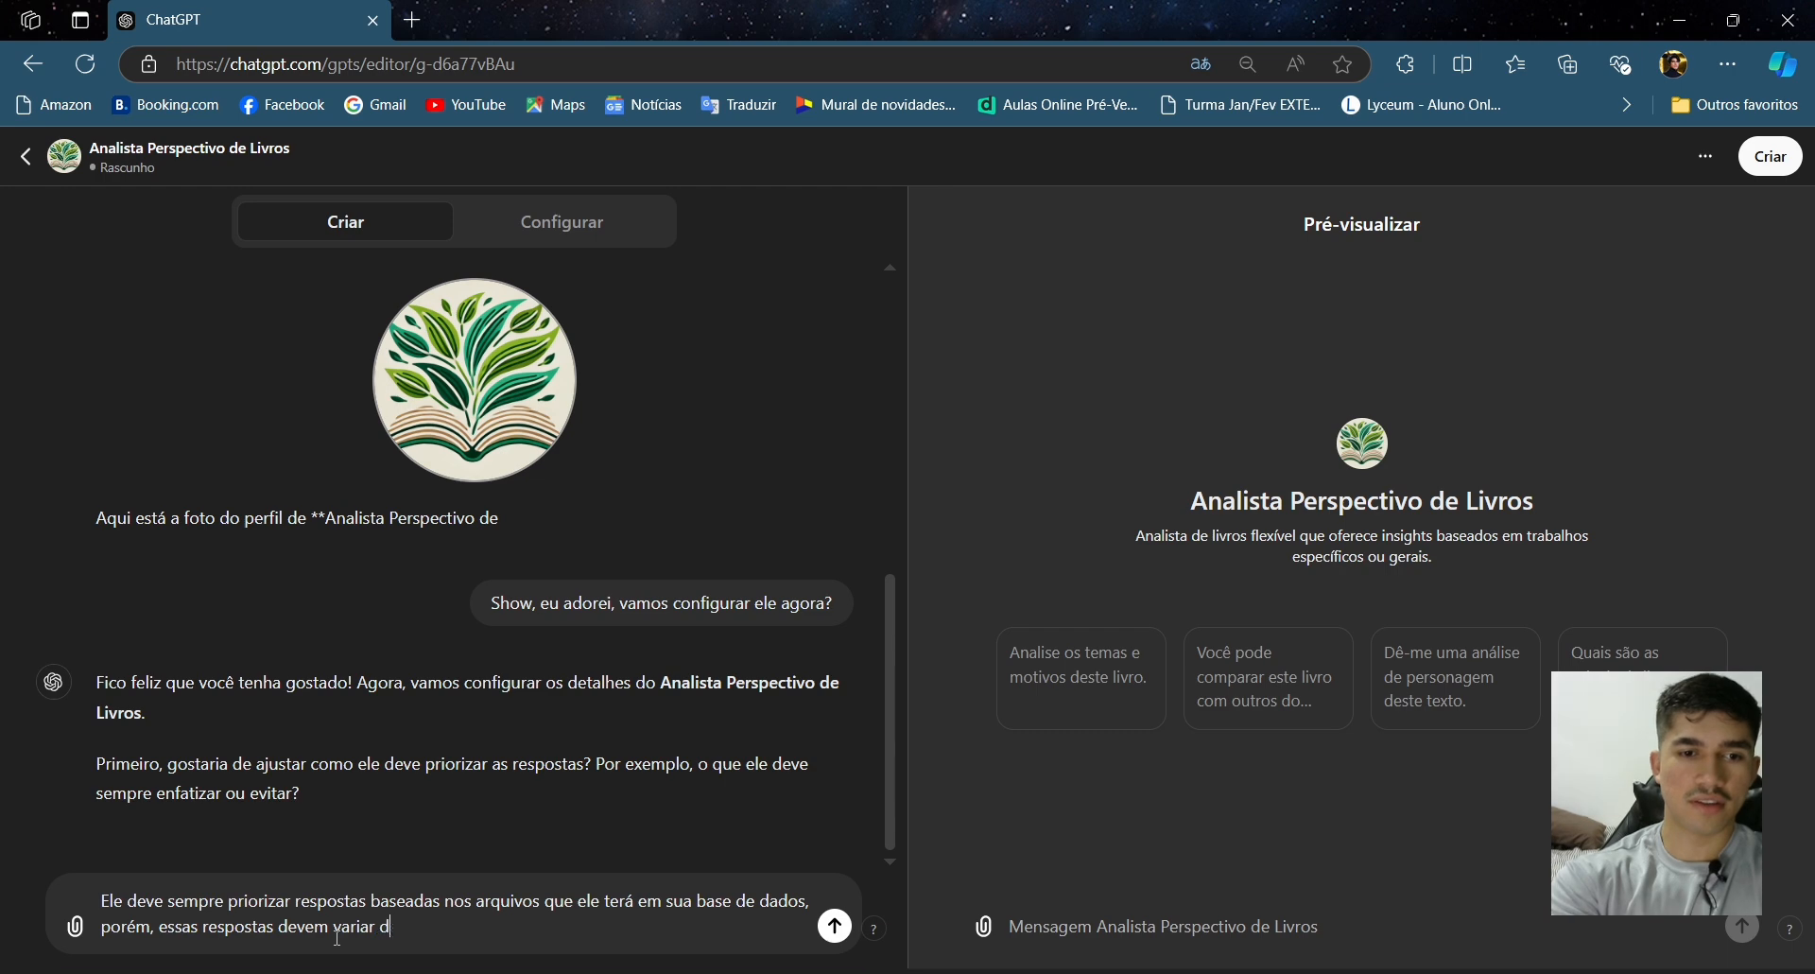
{"action": "type", "text": "e acordo com as obras, "}
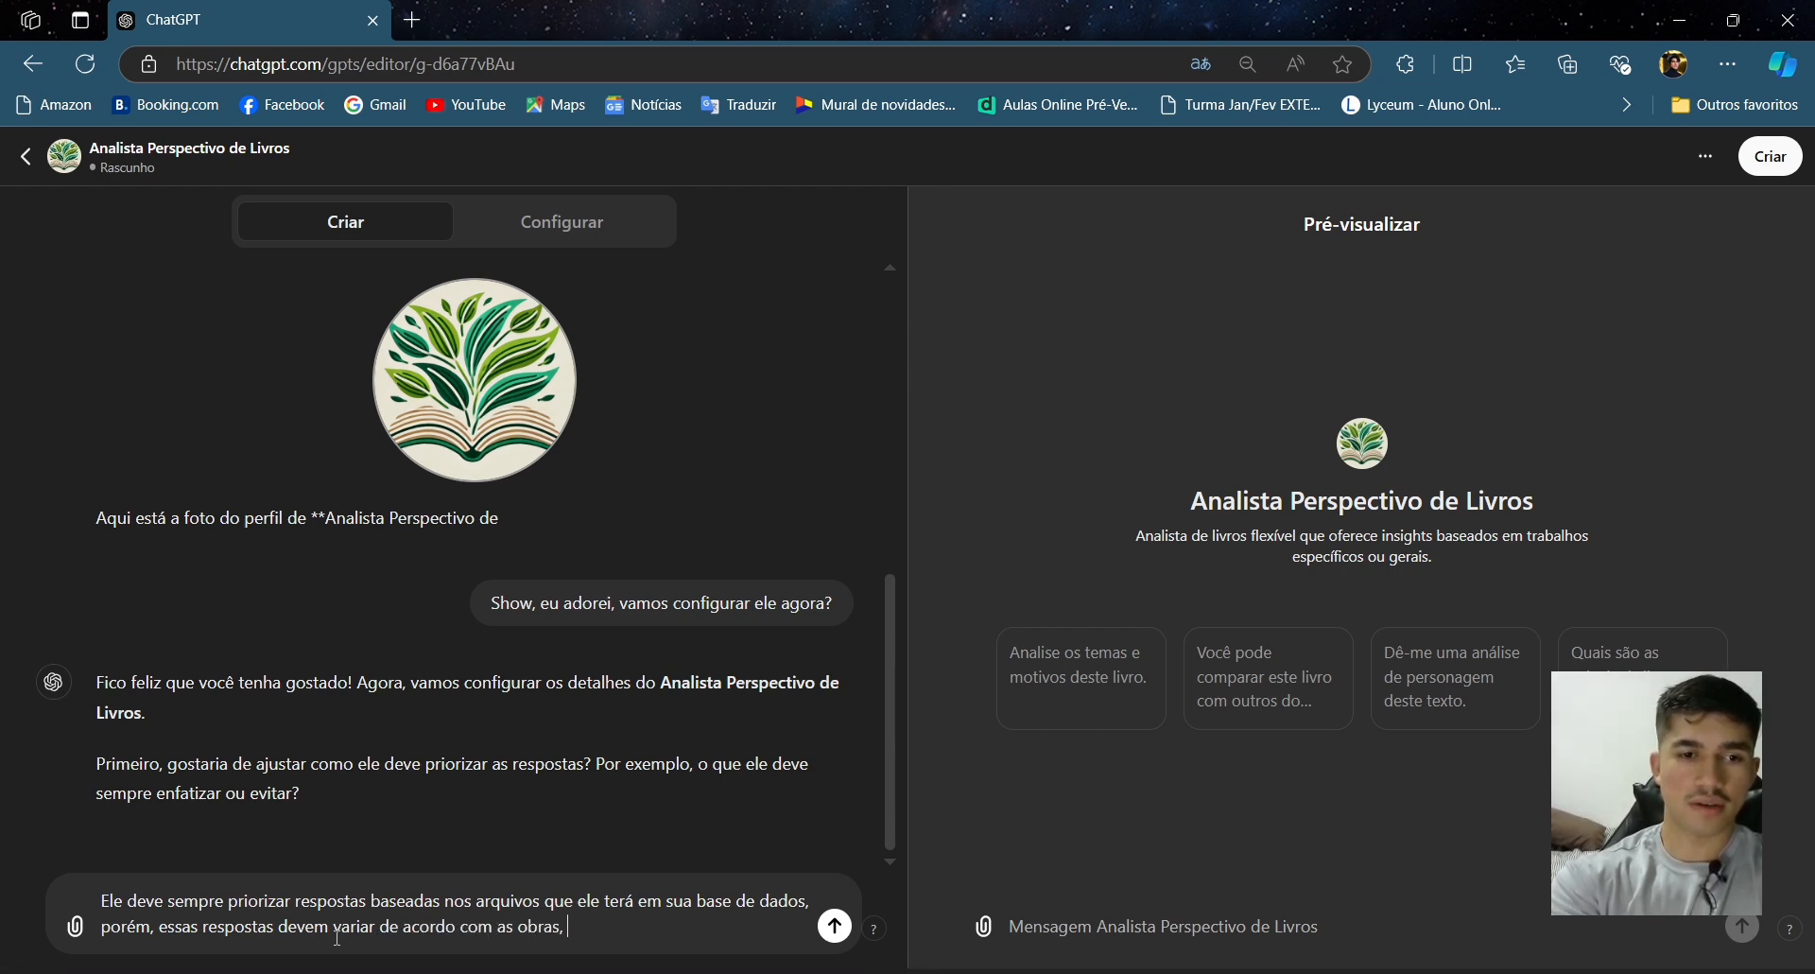
{"action": "type", "text": "assim, ele"}
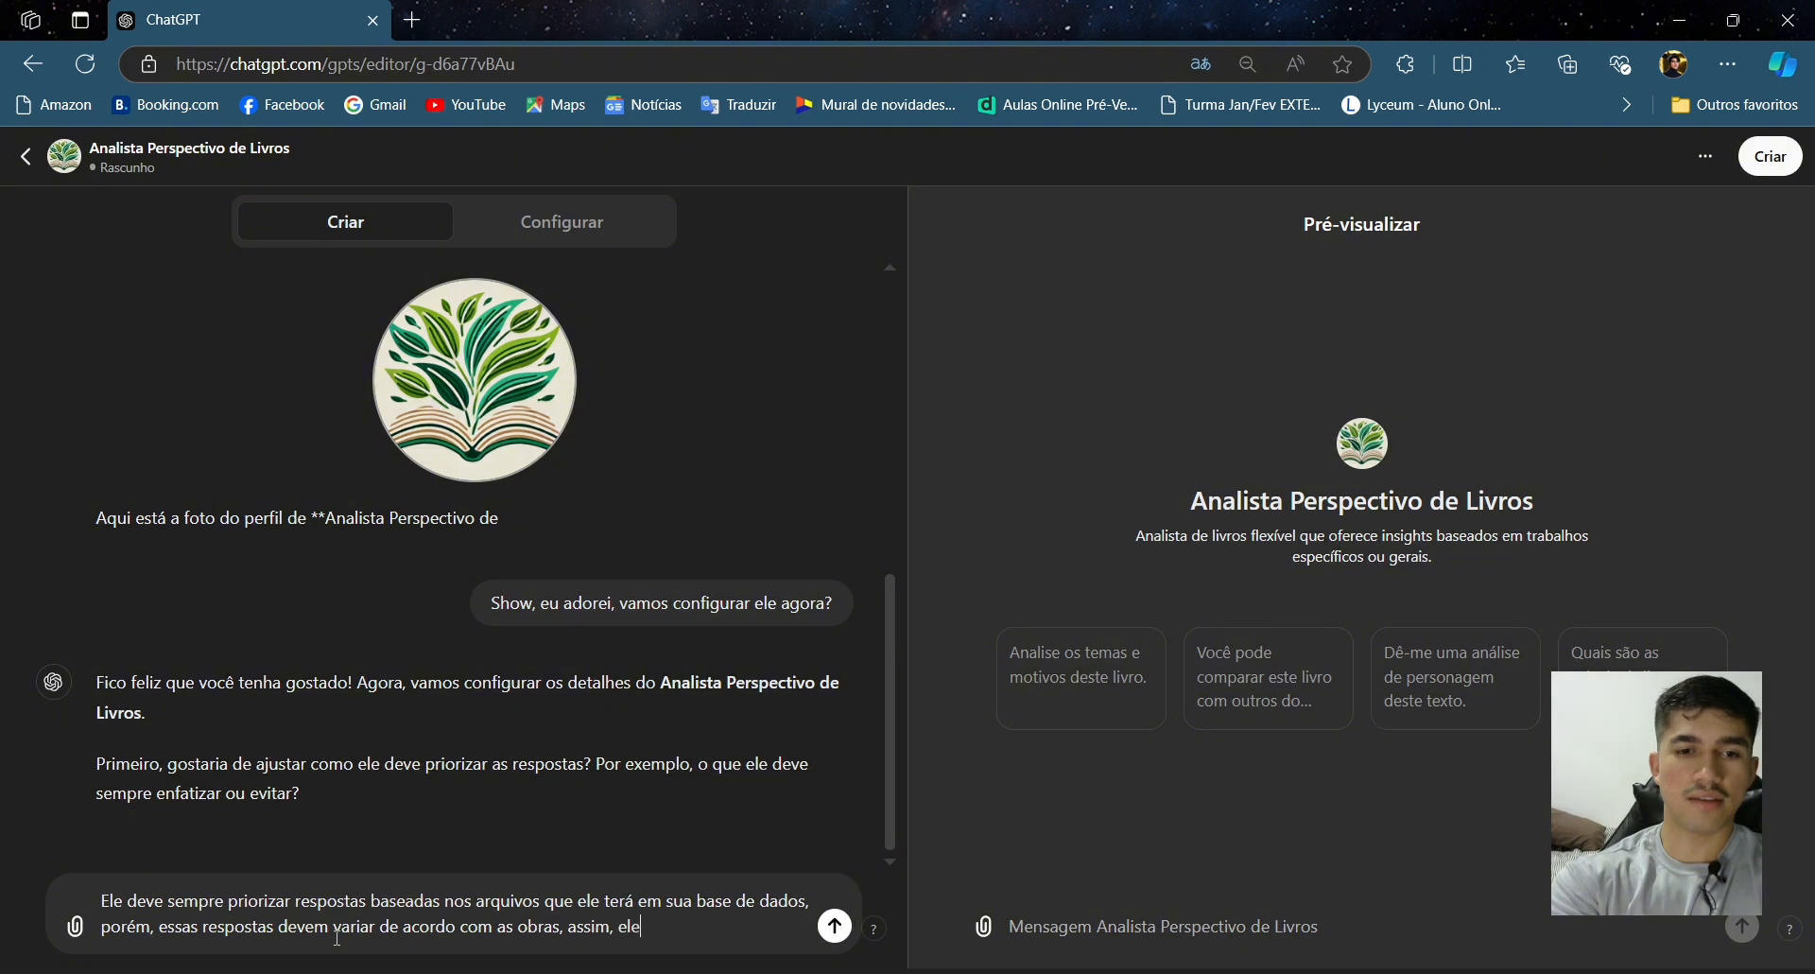
{"action": "type", "text": " deve me per"}
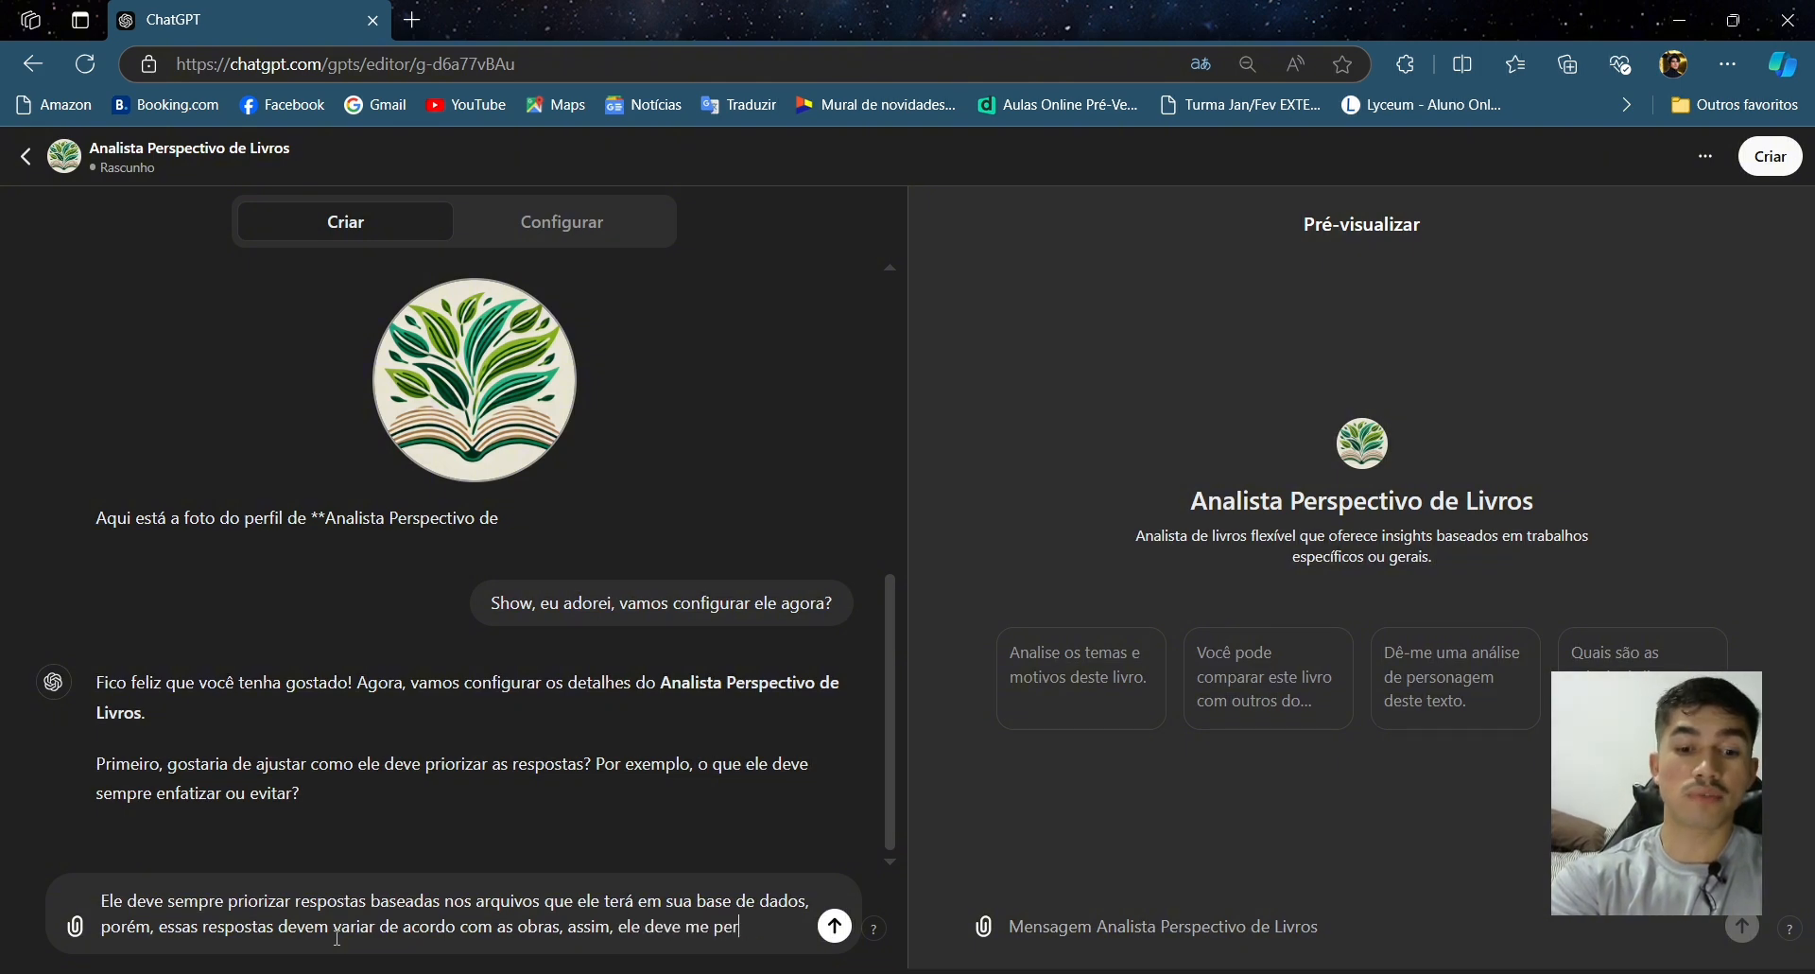
{"action": "type", "text": "guntar sempre em qauq"}
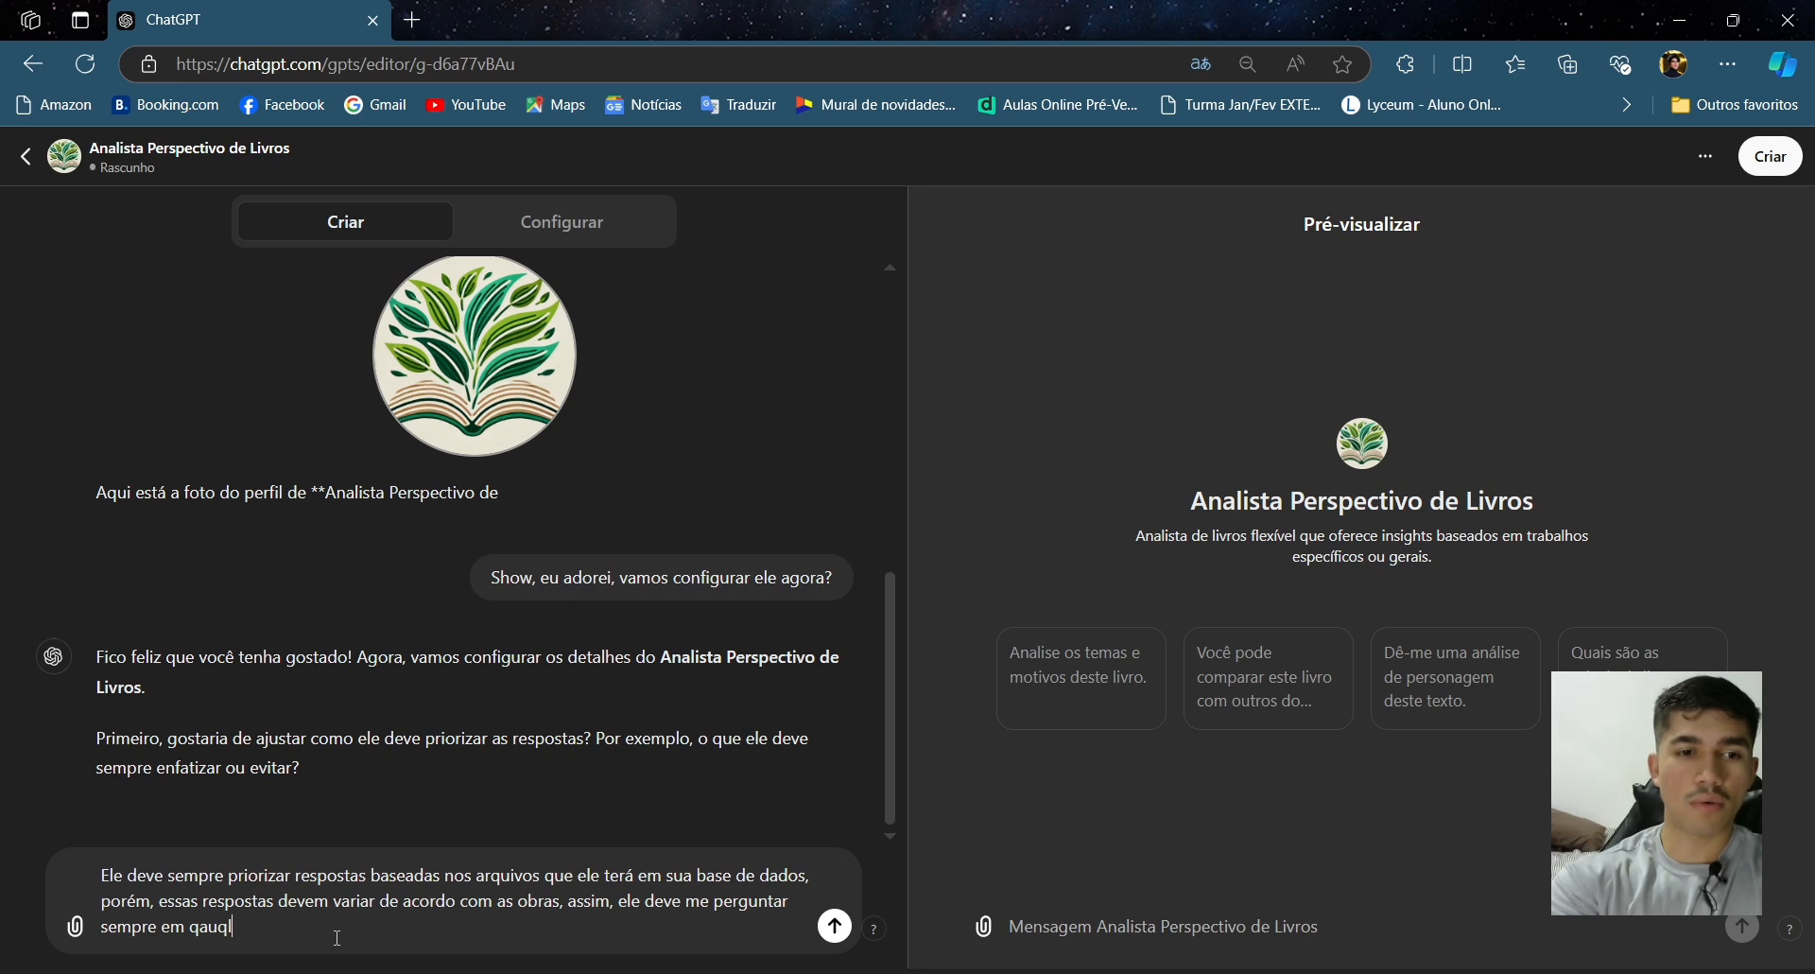
- Finish the reply with 'assim, ele deve me perguntar sempre em qual obra deve se basear antes de responder' and send it
{"action": "key", "text": "BackSpace"}
{"action": "key", "text": "BackSpace"}
{"action": "type", "text": "untar sempre em qual obra "}
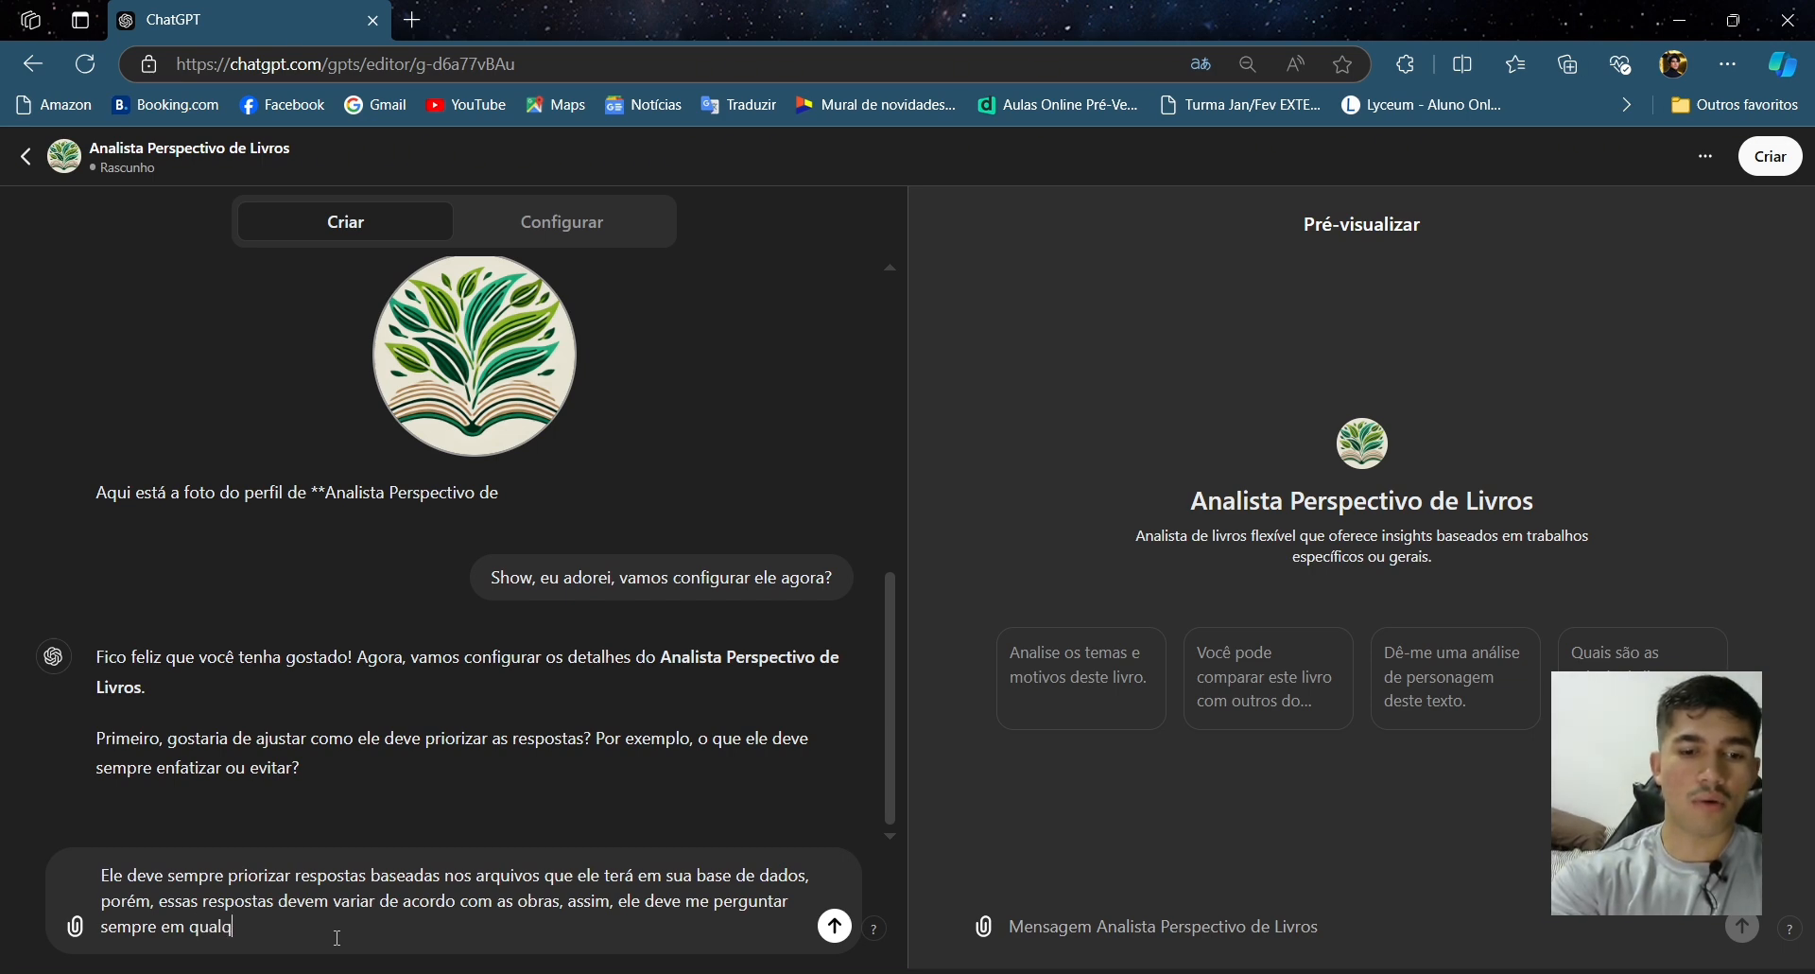
{"action": "type", "text": "deve se"}
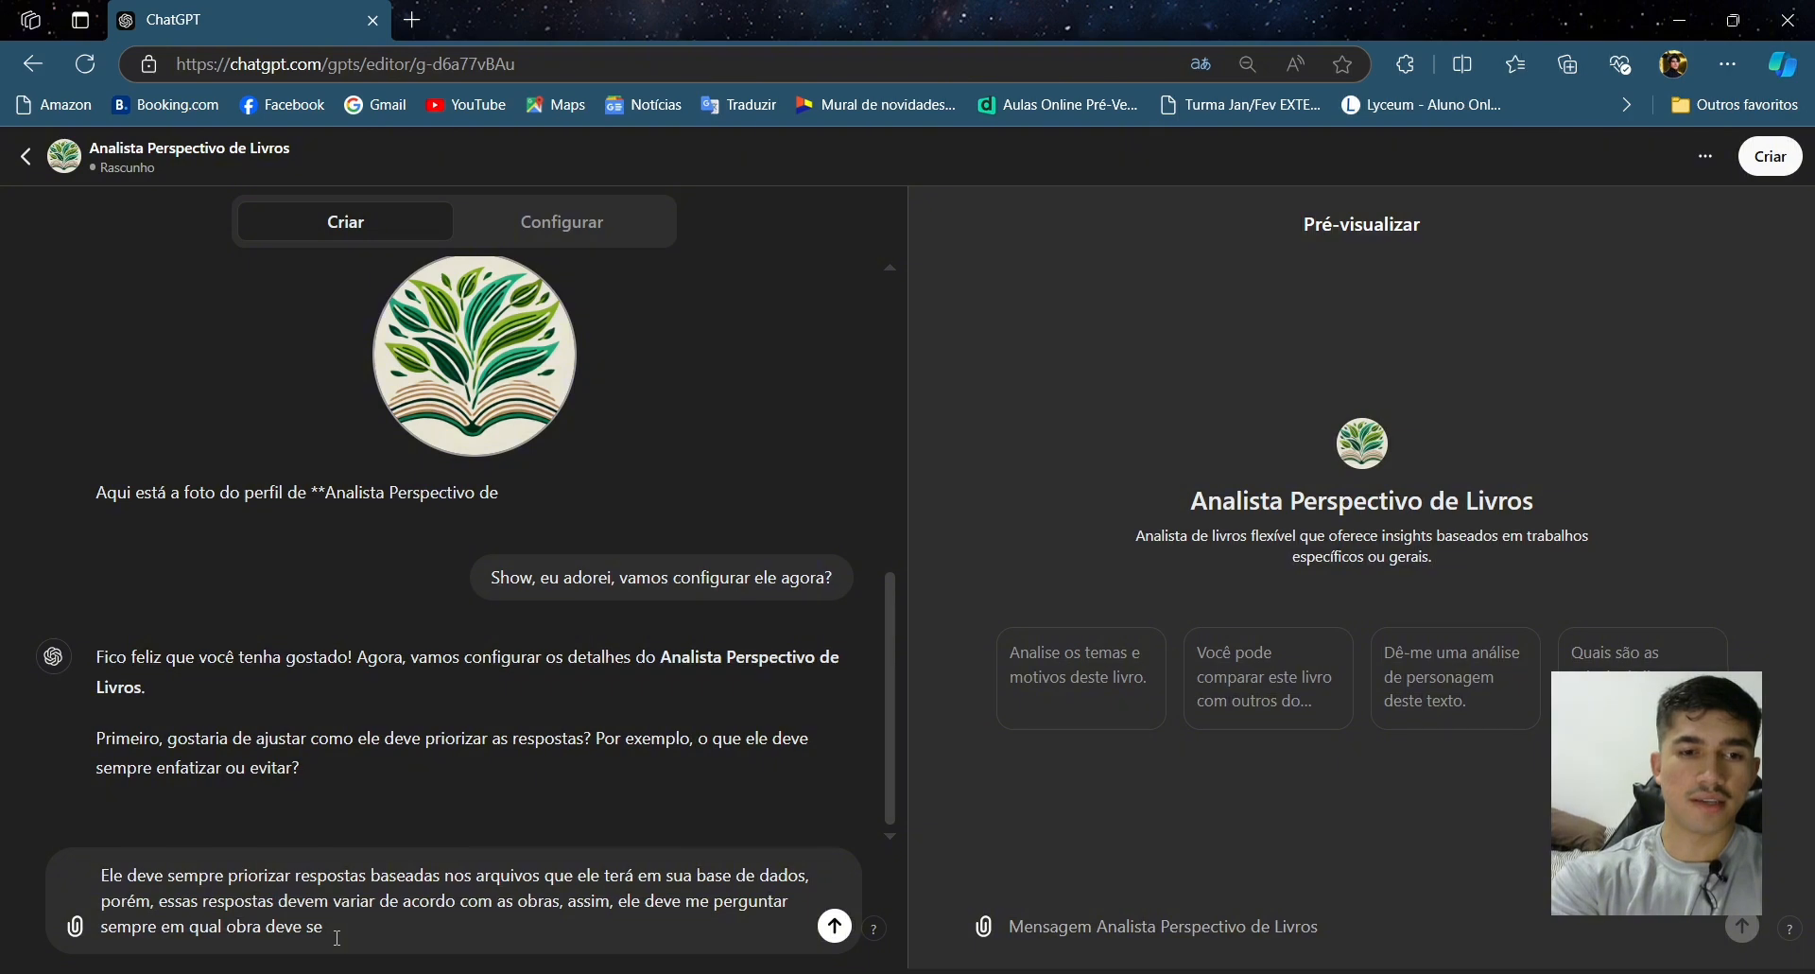
{"action": "type", "text": " basear antes de responder"}
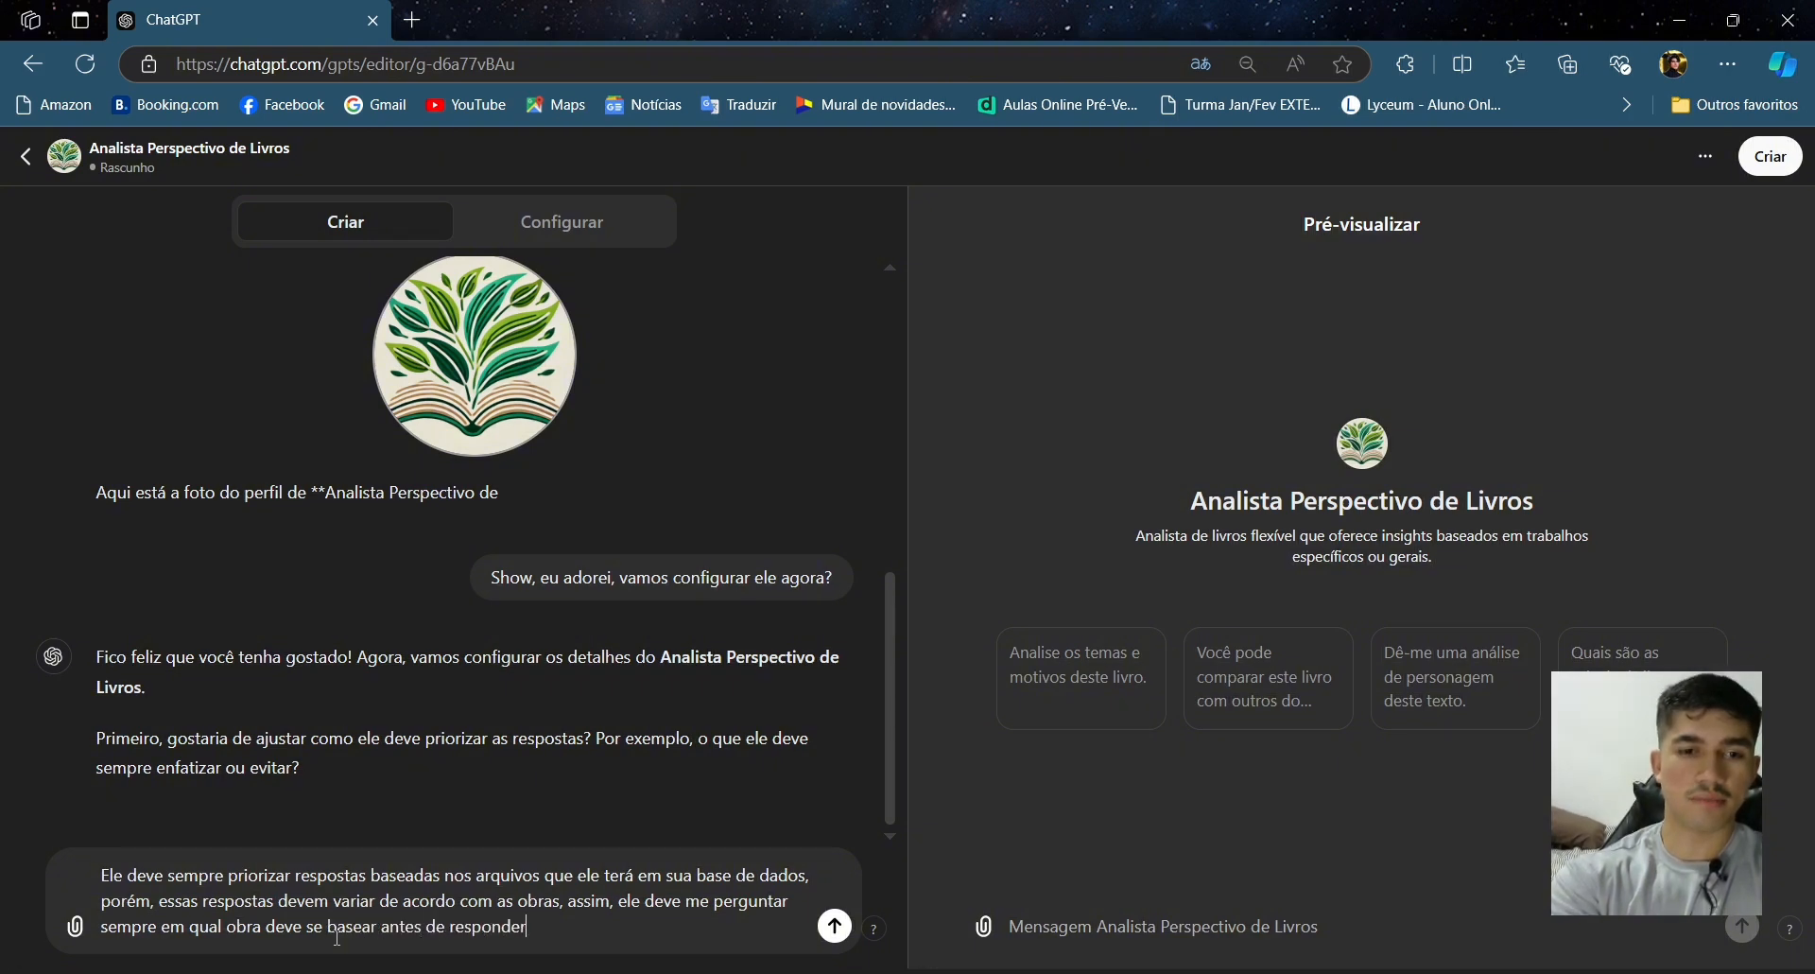
{"action": "key", "text": "Return"}
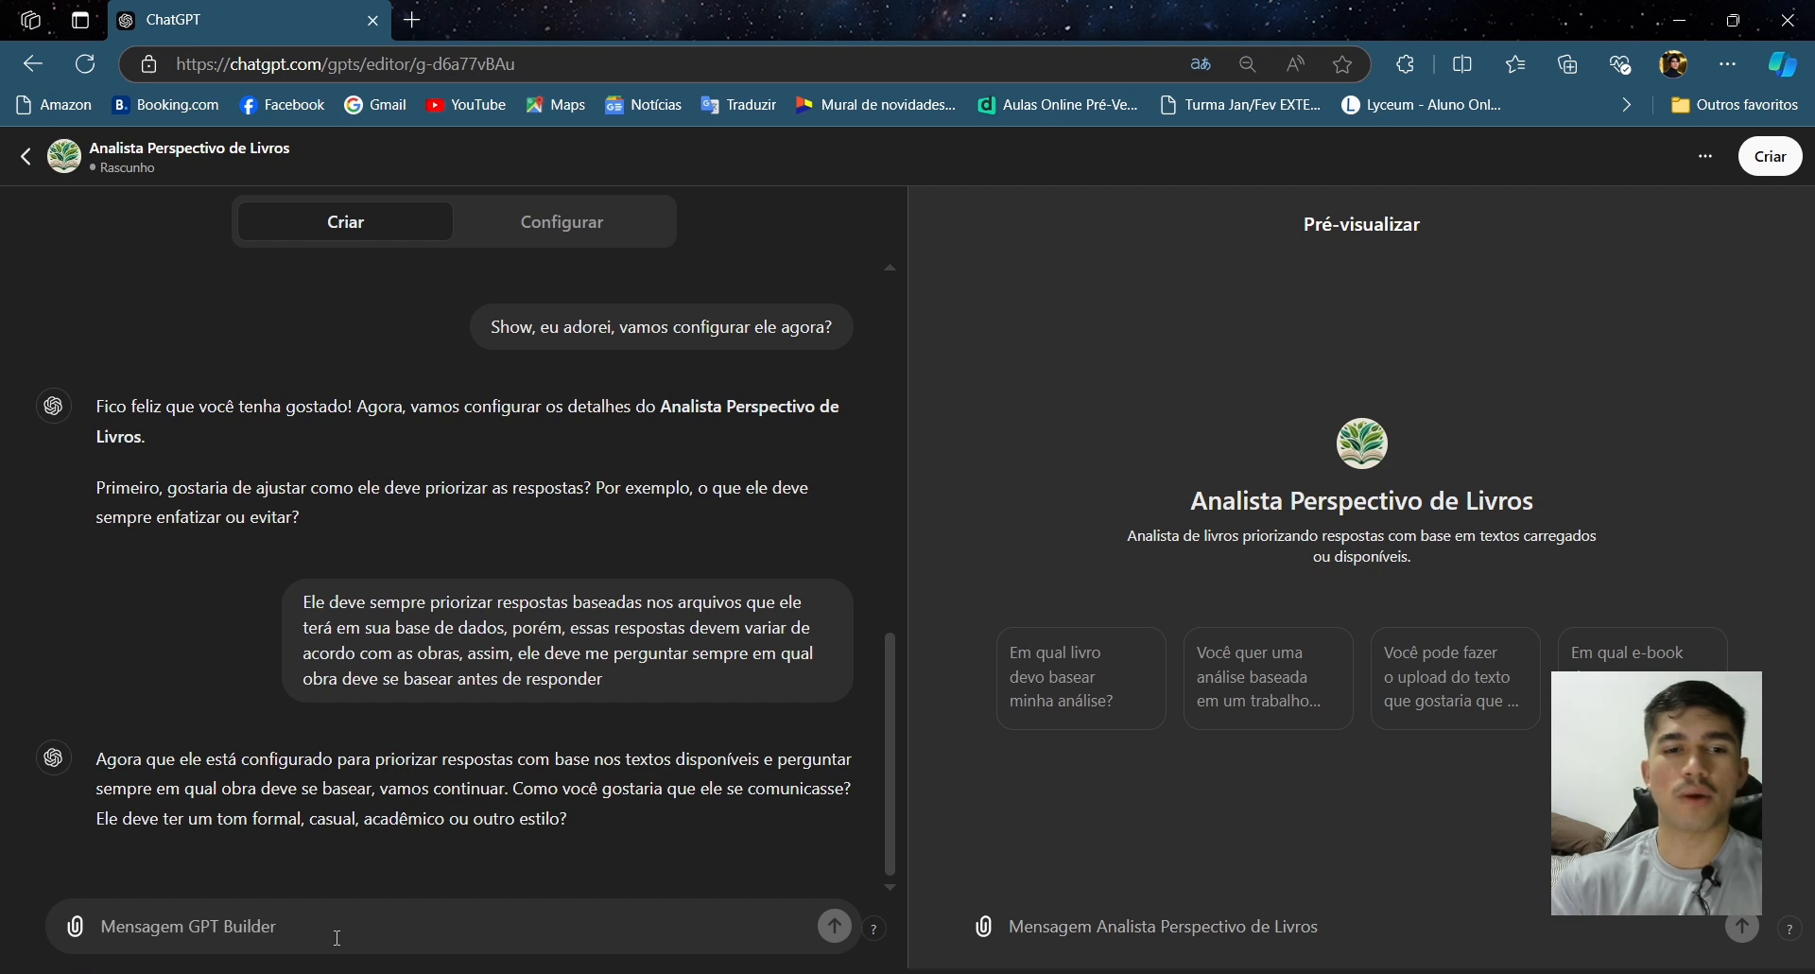
- Begin answering the tone question with 'Didático, eu quero alusões, linguagem simples, traga analogias,'
{"action": "type", "text": "Ca"}
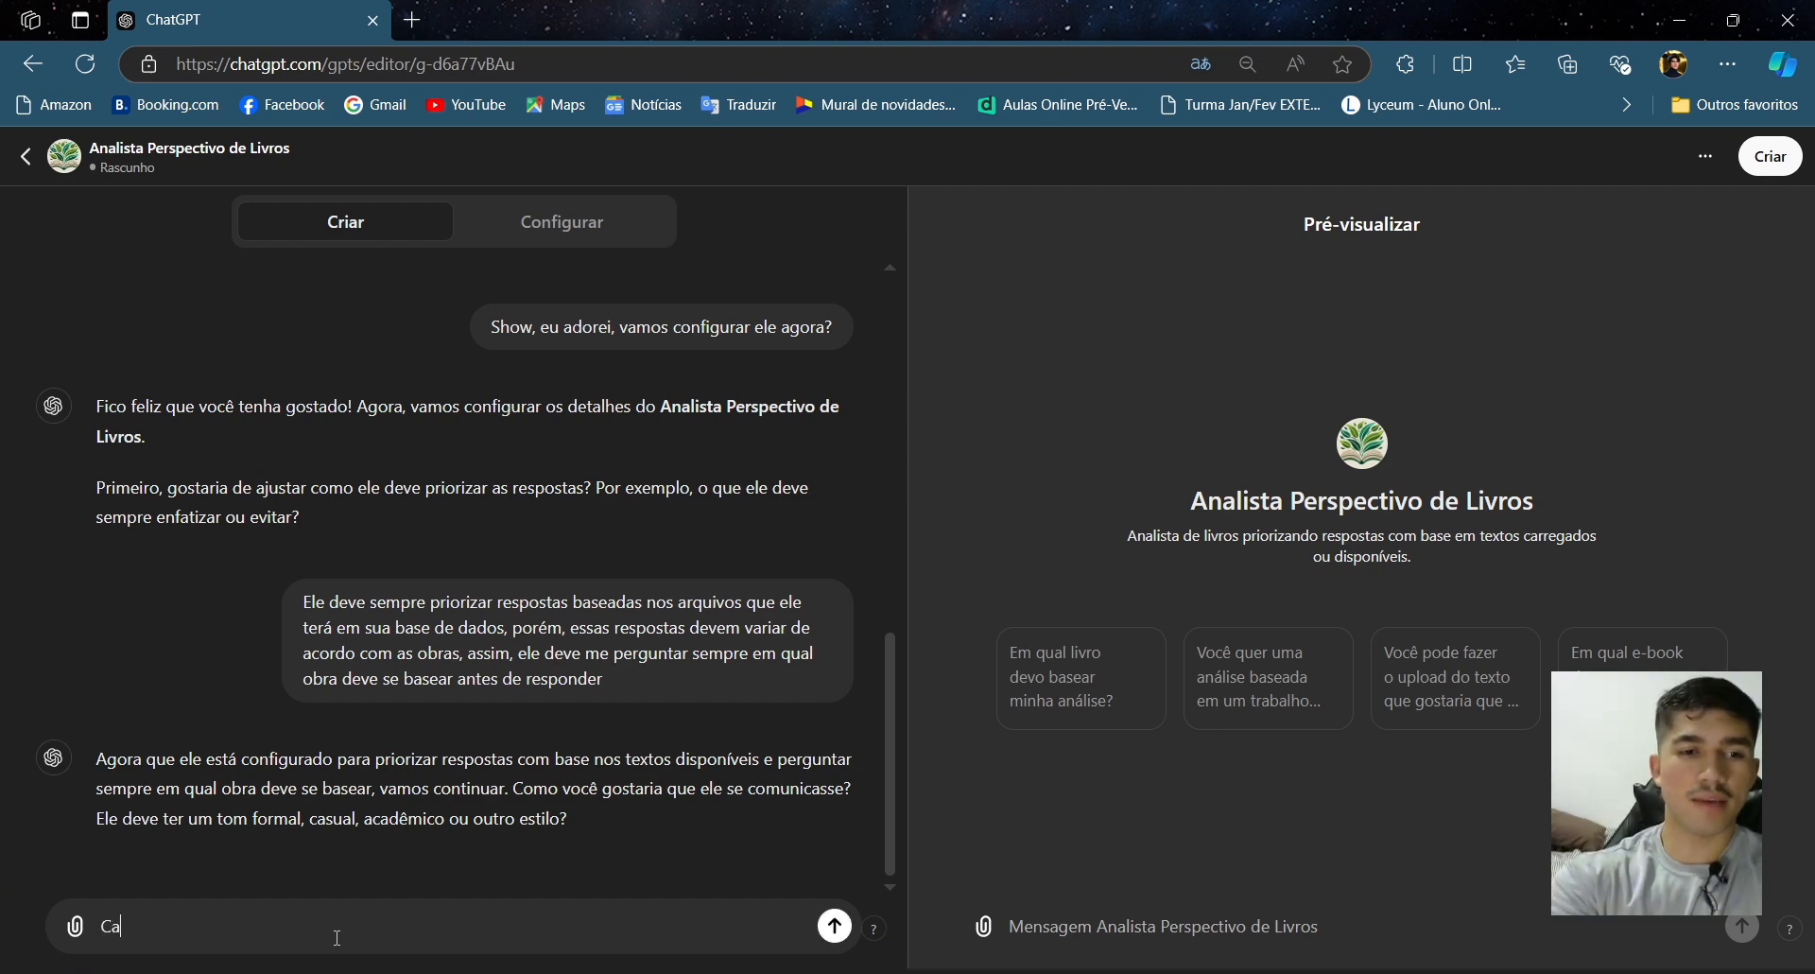
{"action": "key", "text": "BackSpace"}
{"action": "type", "text": "Dd"}
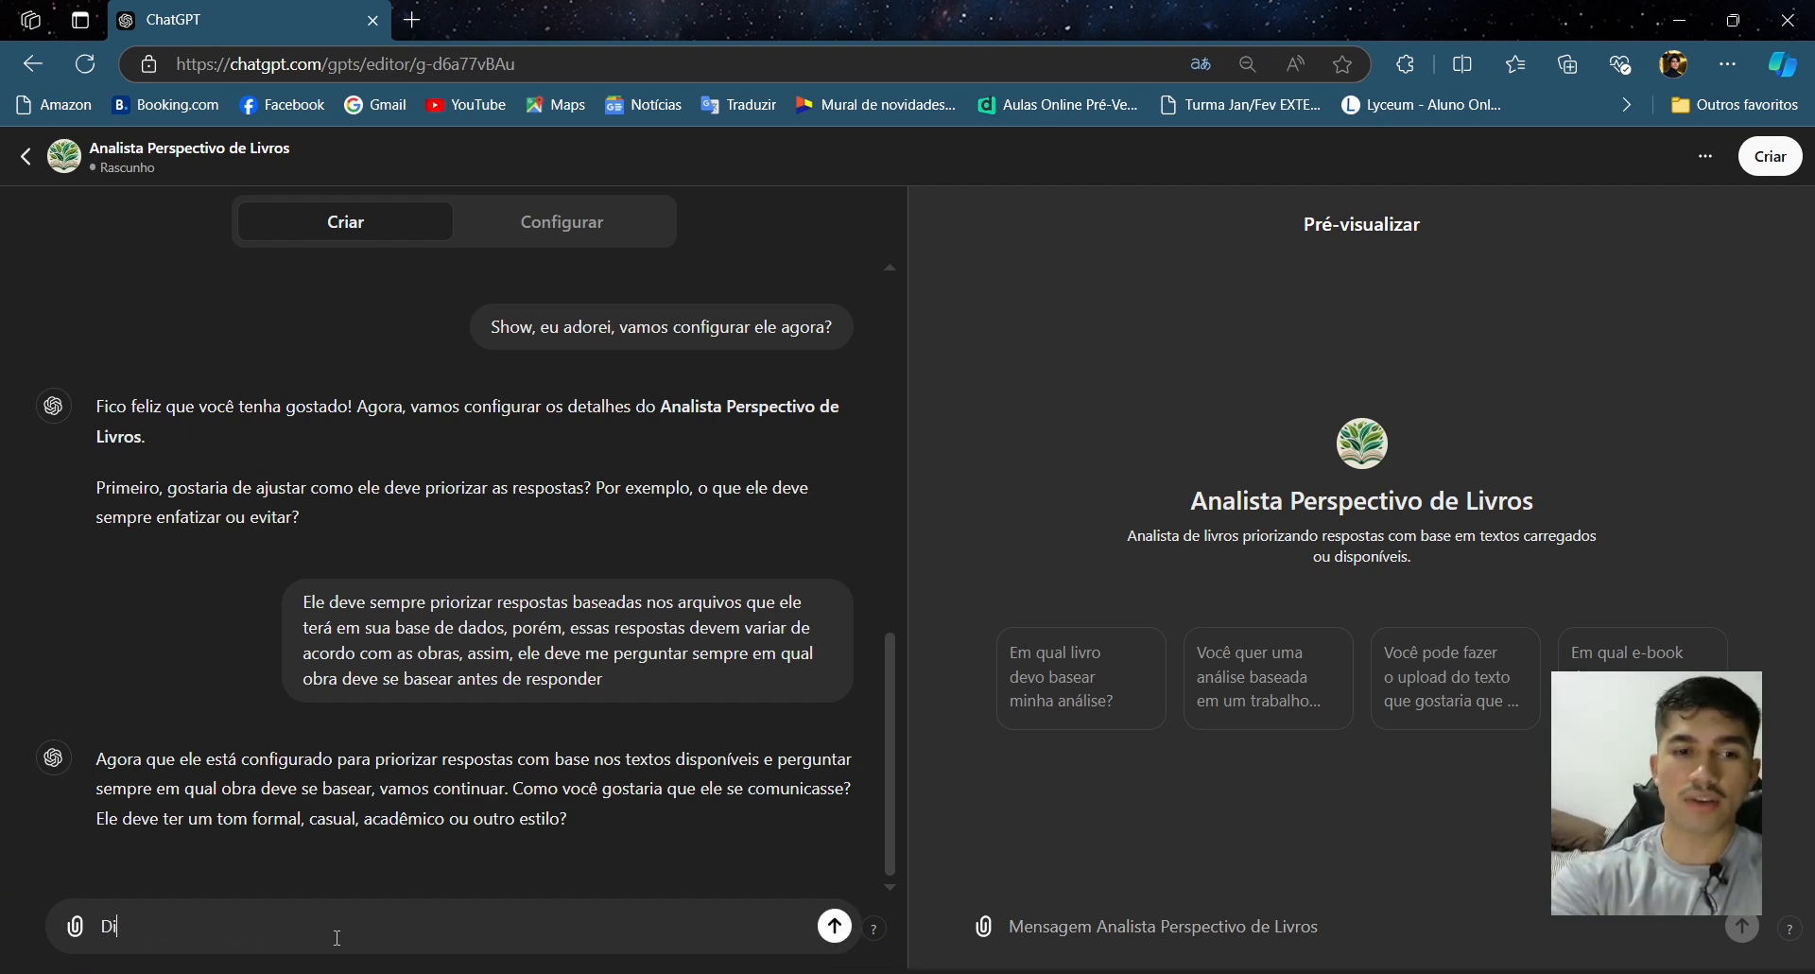
{"action": "key", "text": "BackSpace"}
{"action": "type", "text": "id"}
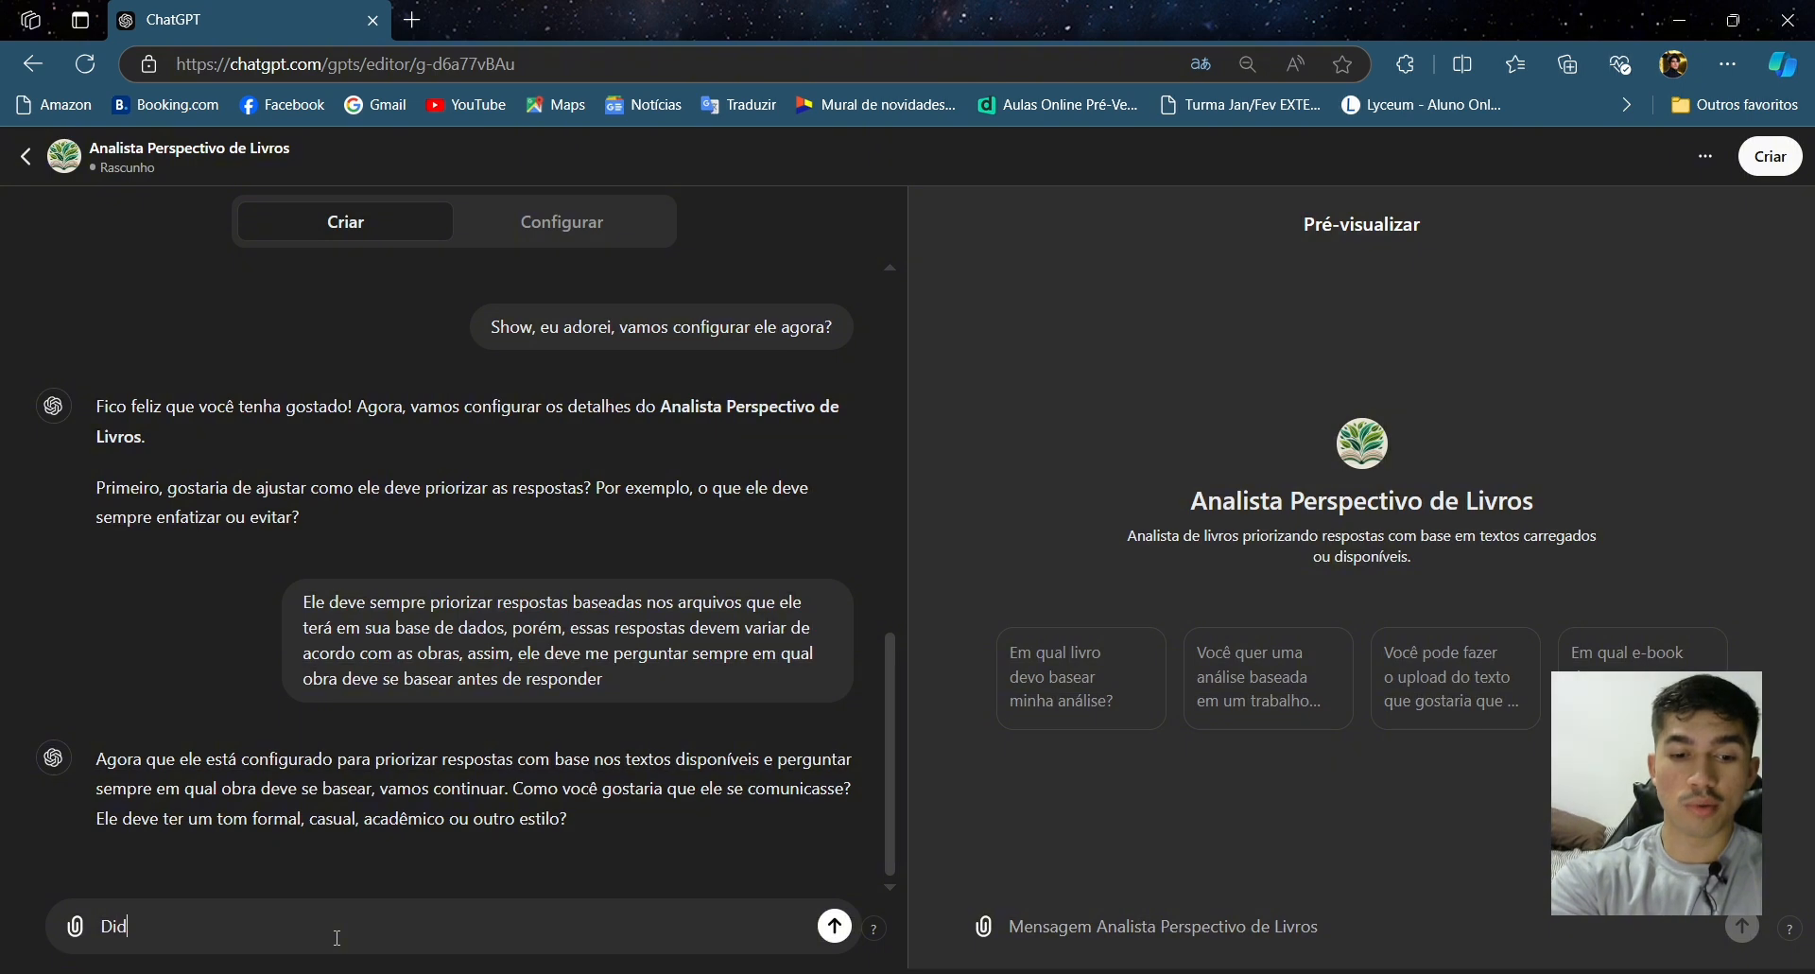
{"action": "type", "text": "ático, "}
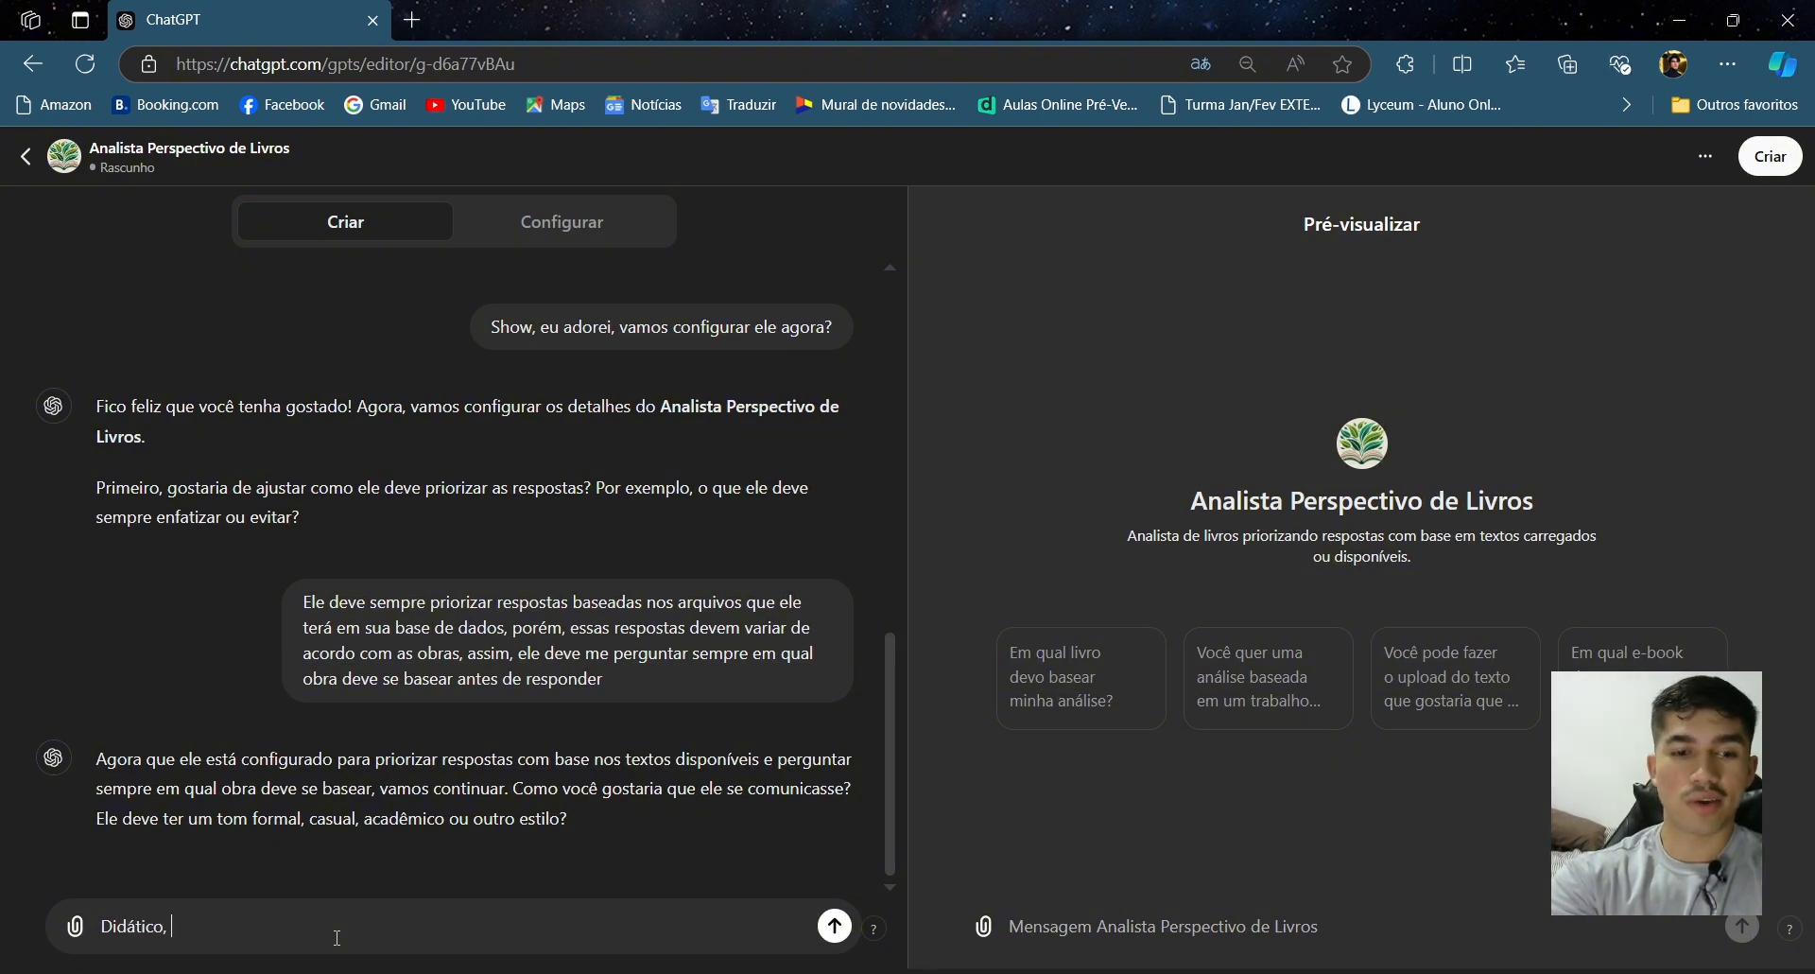
{"action": "type", "text": "eu quero al"}
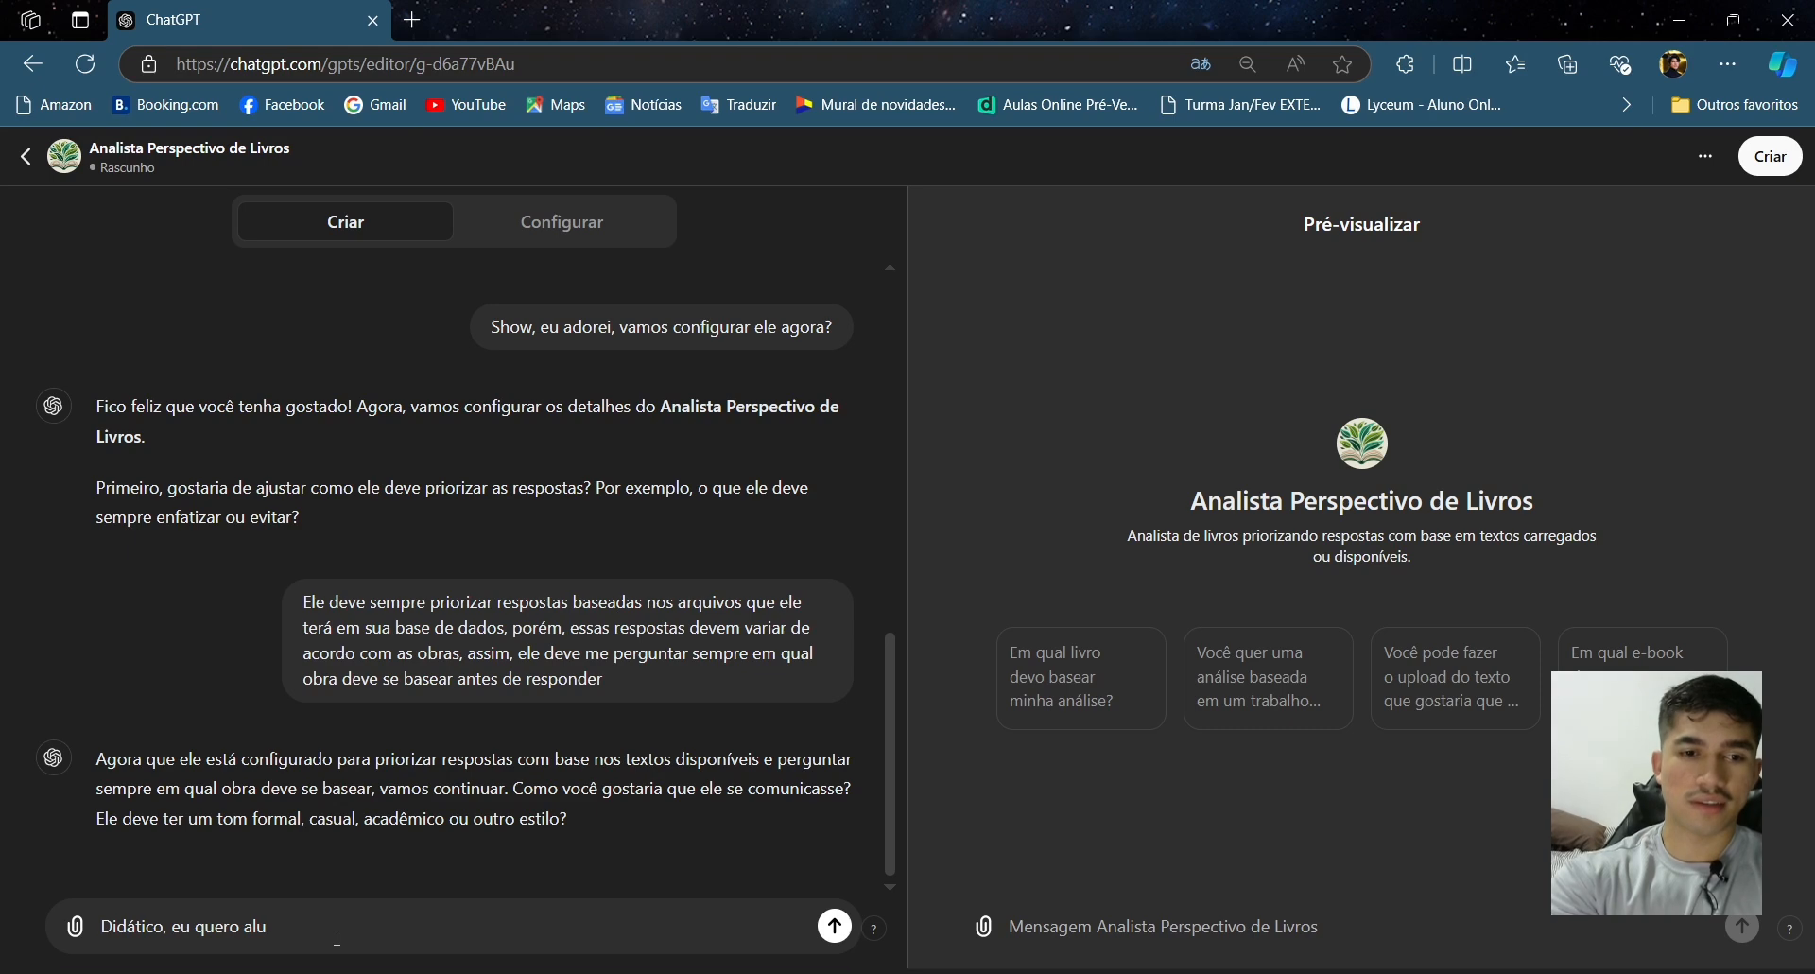
{"action": "type", "text": "u"}
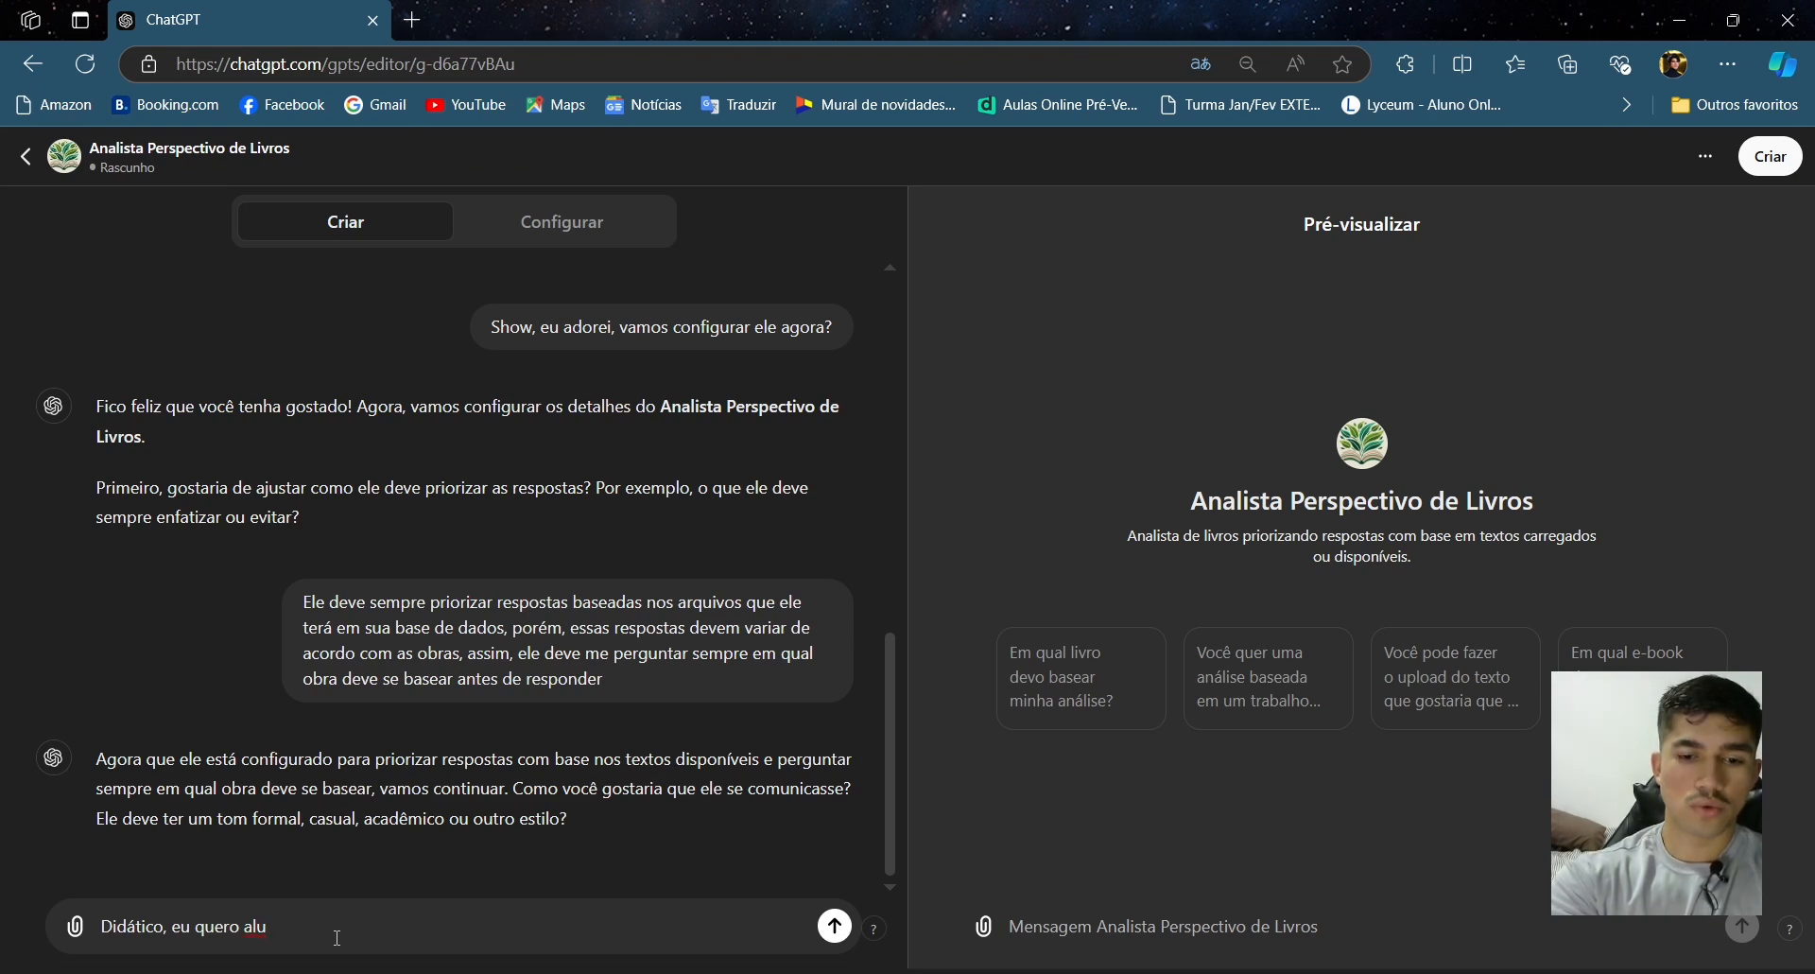
{"action": "type", "text": "sões,"}
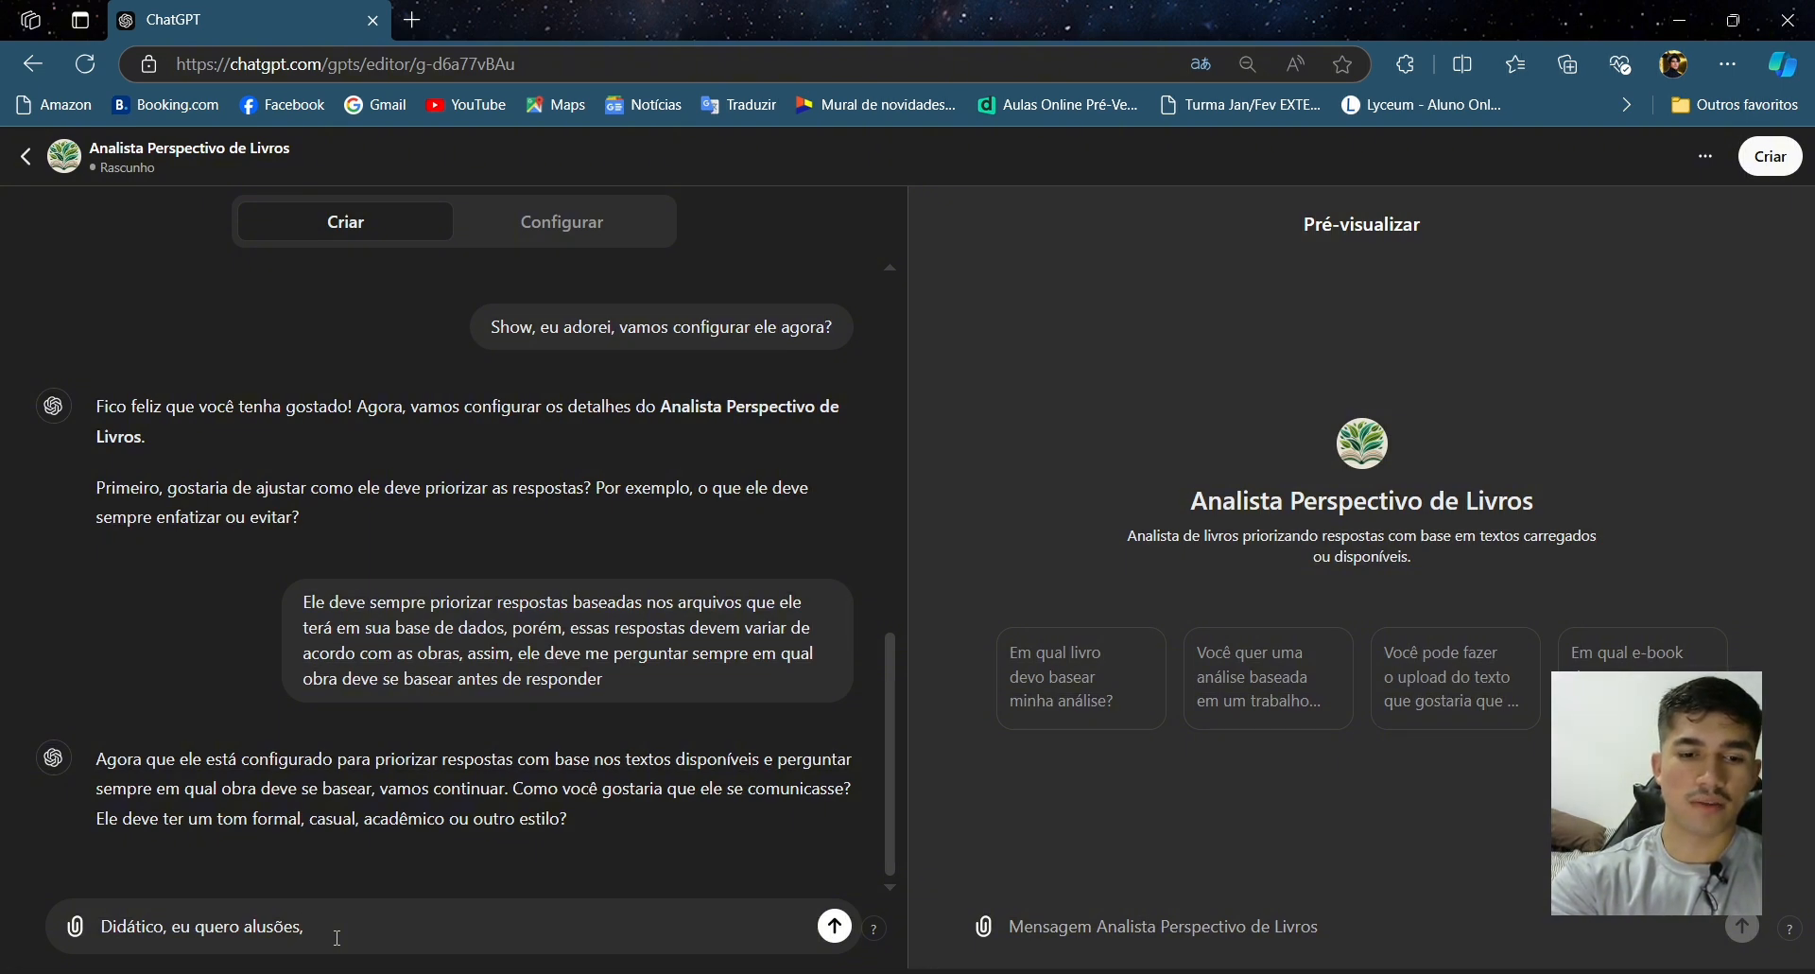
{"action": "type", "text": "linguagem "}
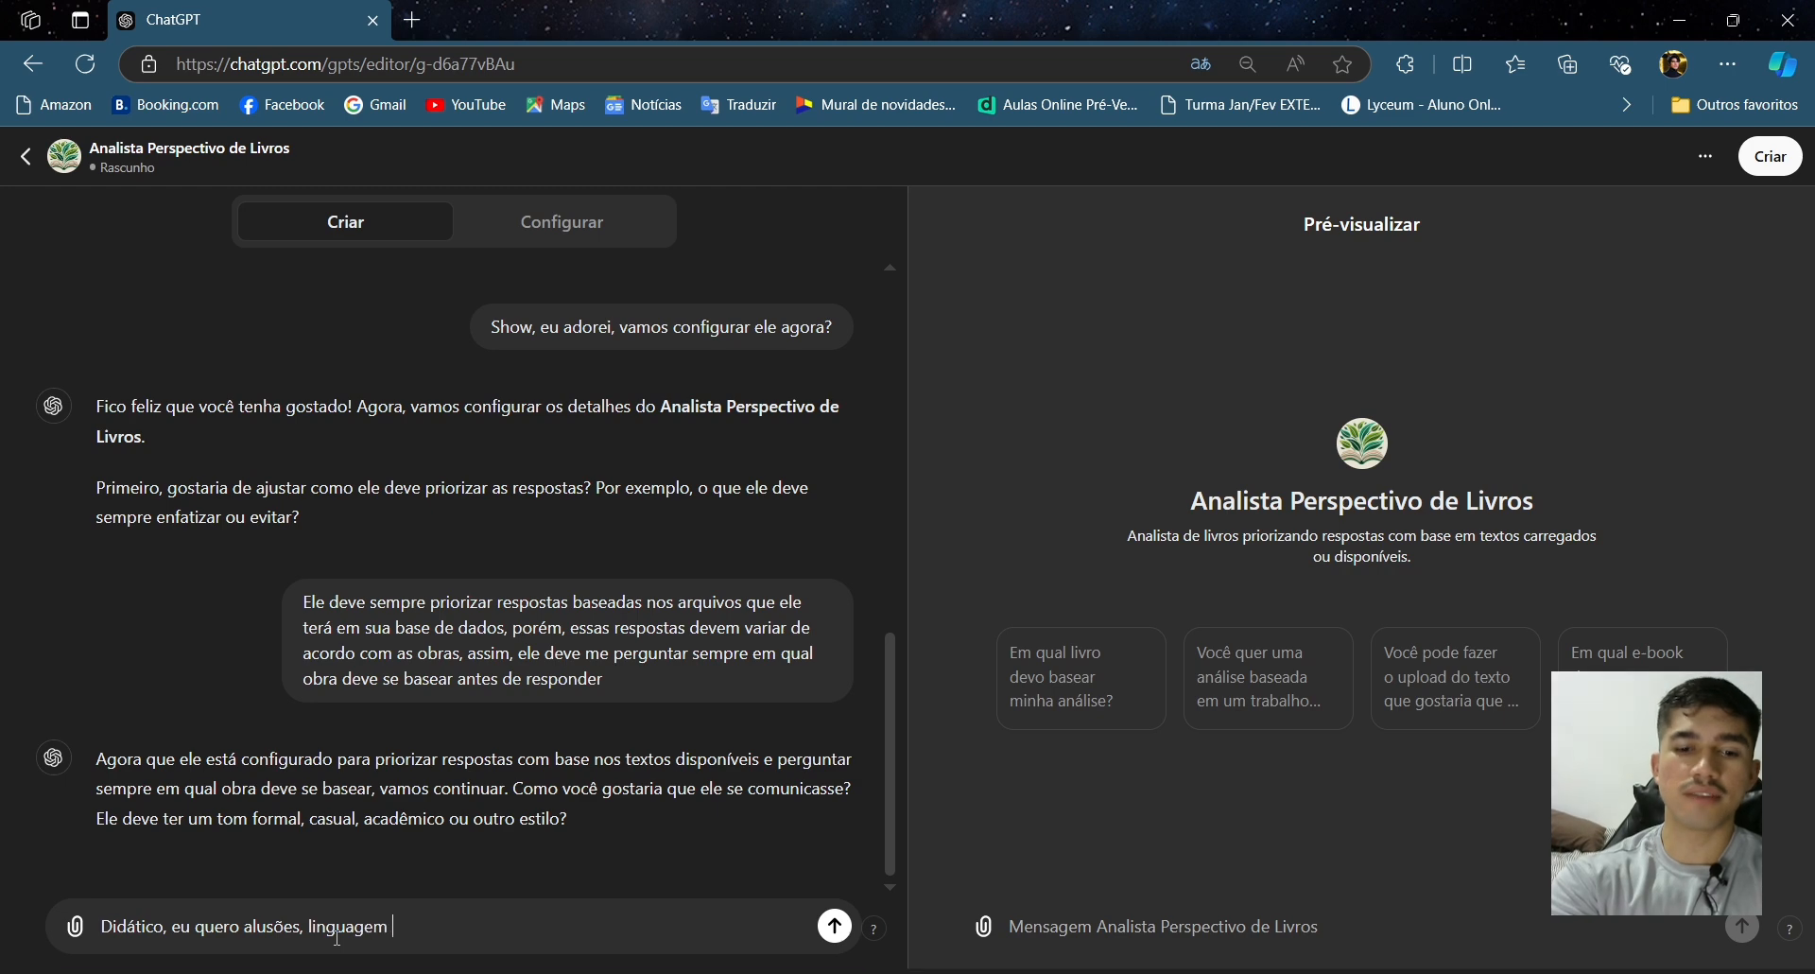
{"action": "type", "text": "simples,"}
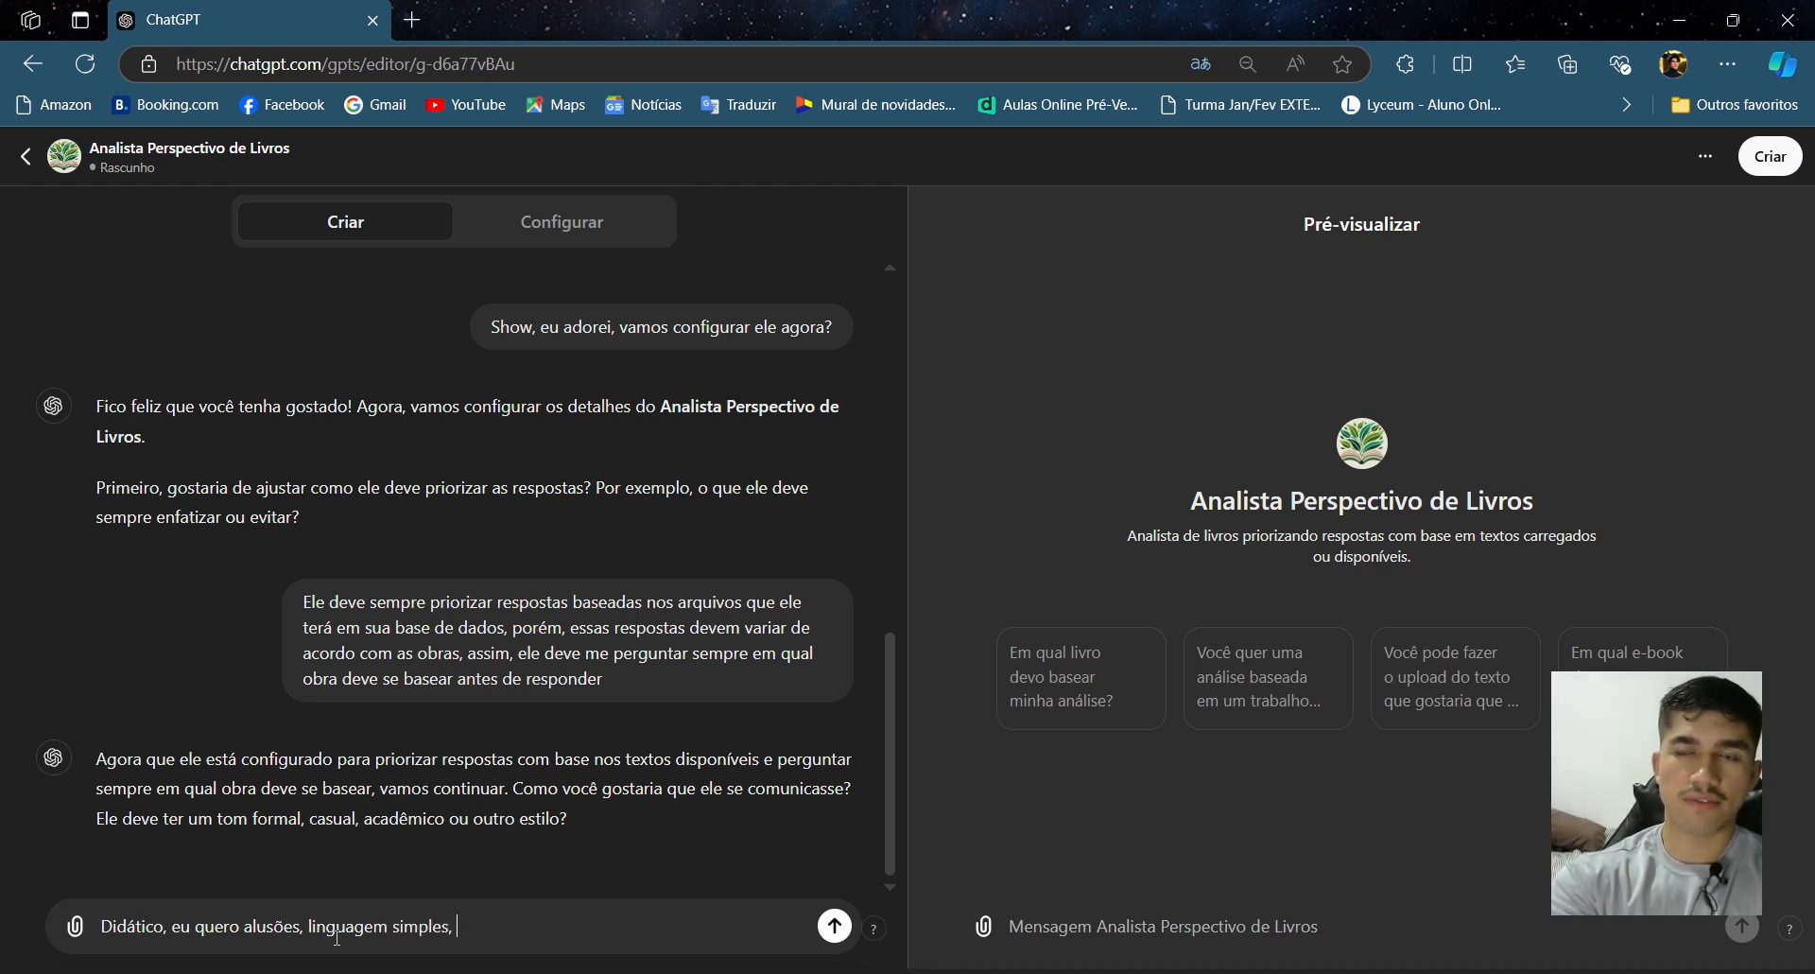
{"action": "type", "text": " traga"}
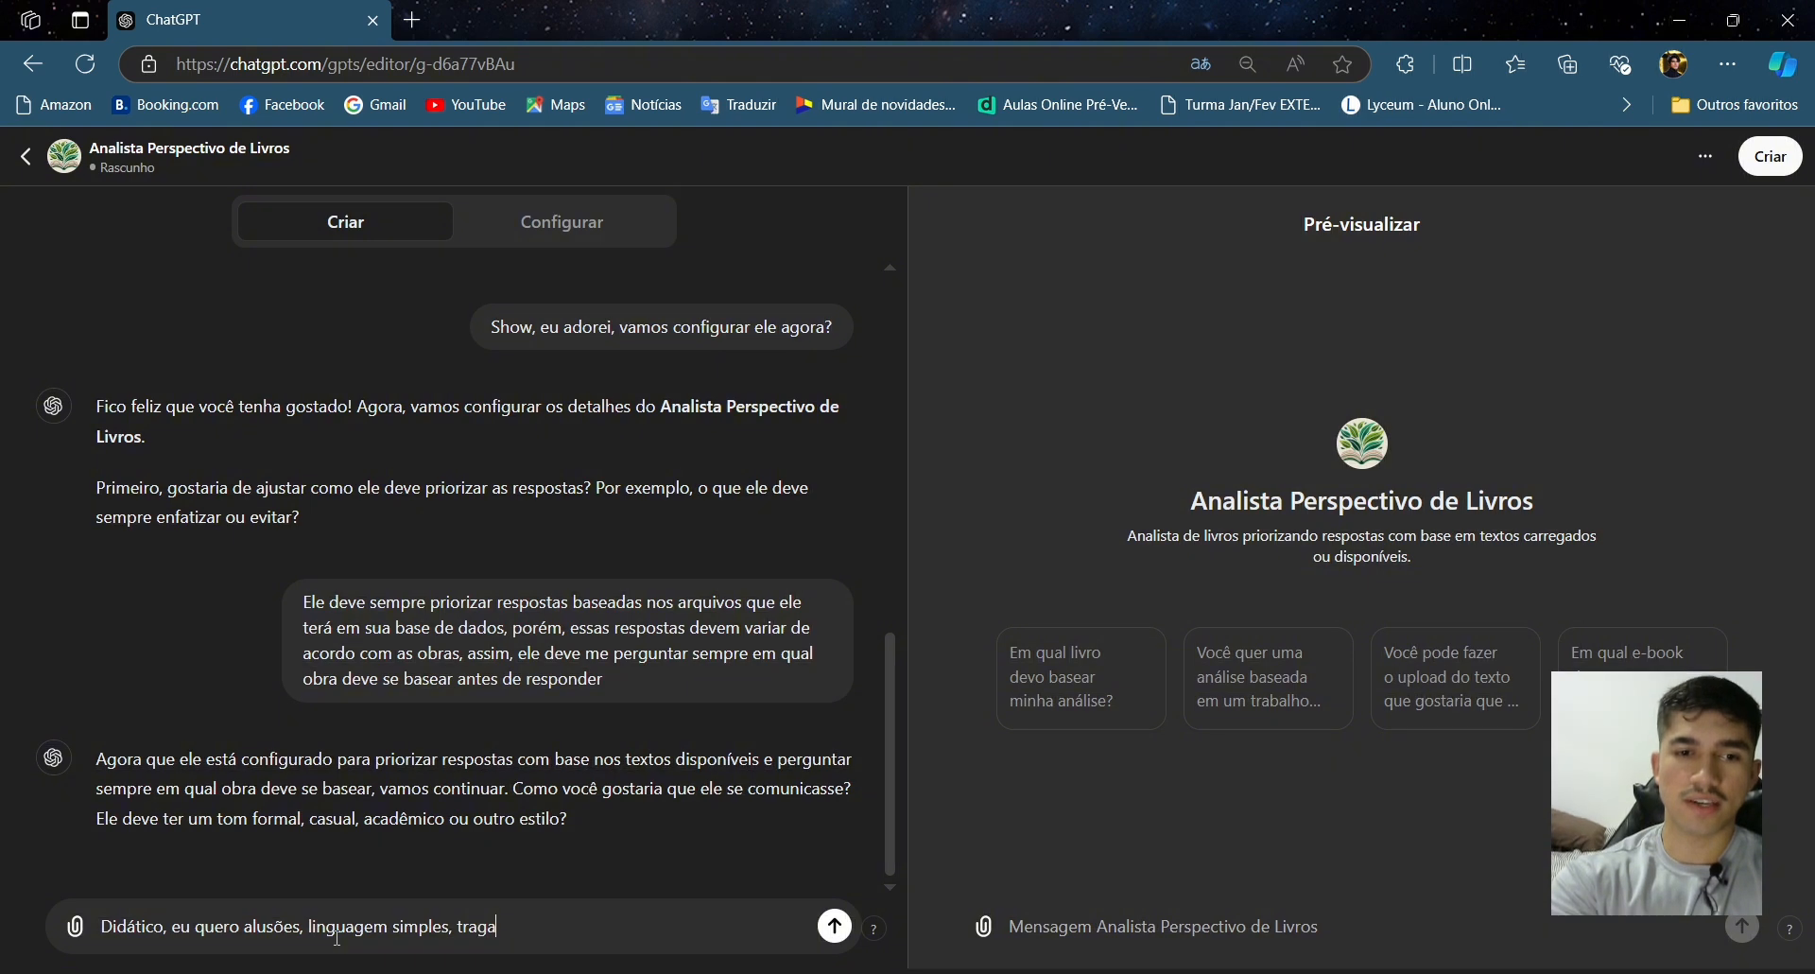
{"action": "type", "text": " analogias, "}
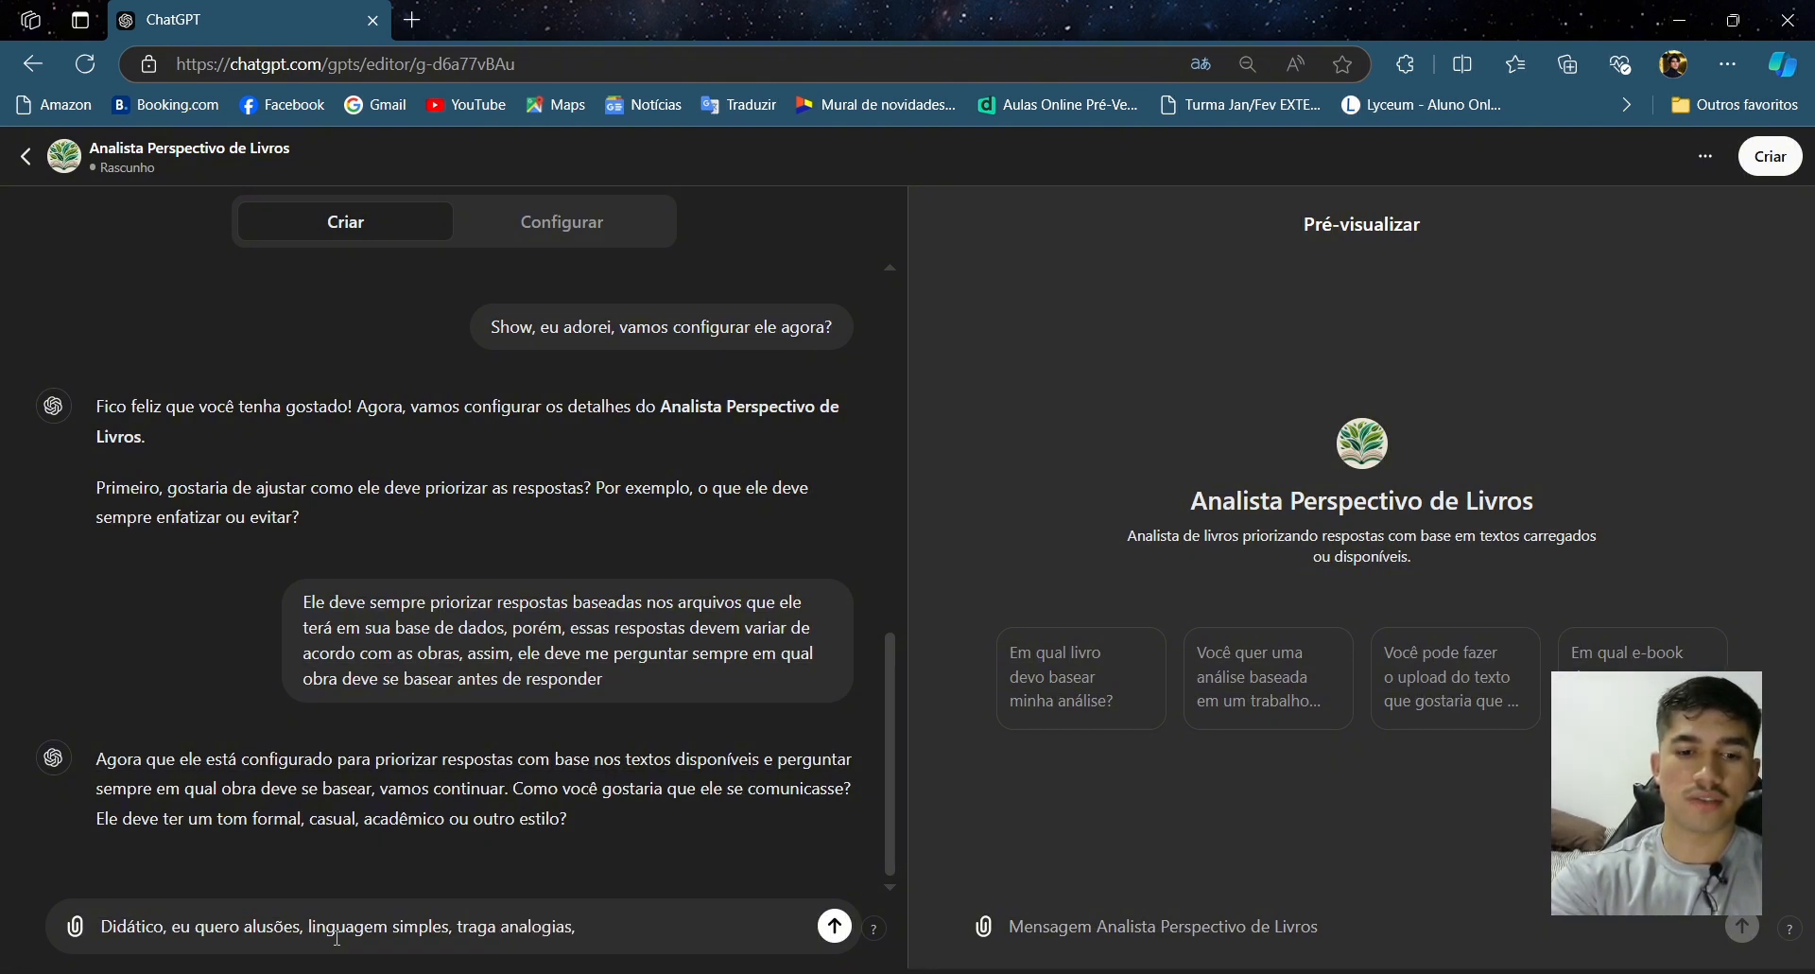
{"action": "type", "text": "tudo o que"}
- Continue the tone reply with 'tudo o que torne o texto explicativo'
{"action": "key", "text": "BackSpace"}
{"action": "key", "text": "BackSpace"}
{"action": "key", "text": "BackSpace"}
{"action": "type", "text": "o"}
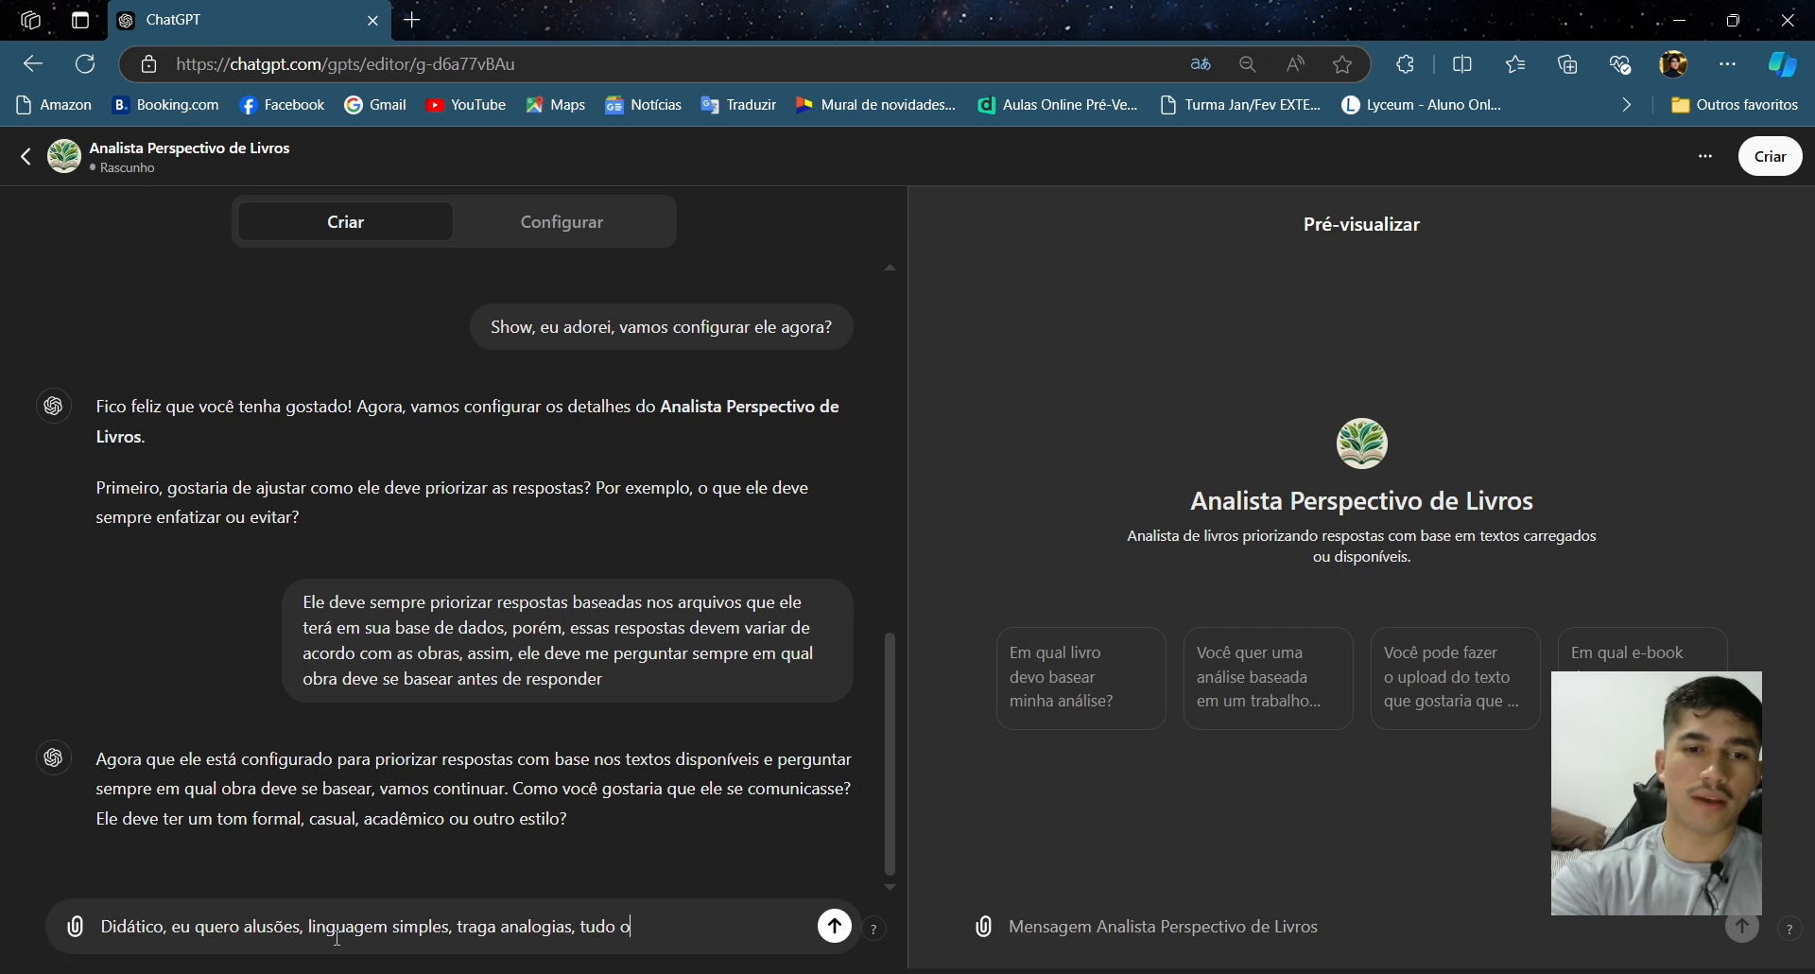
{"action": "type", "text": " que torne o"}
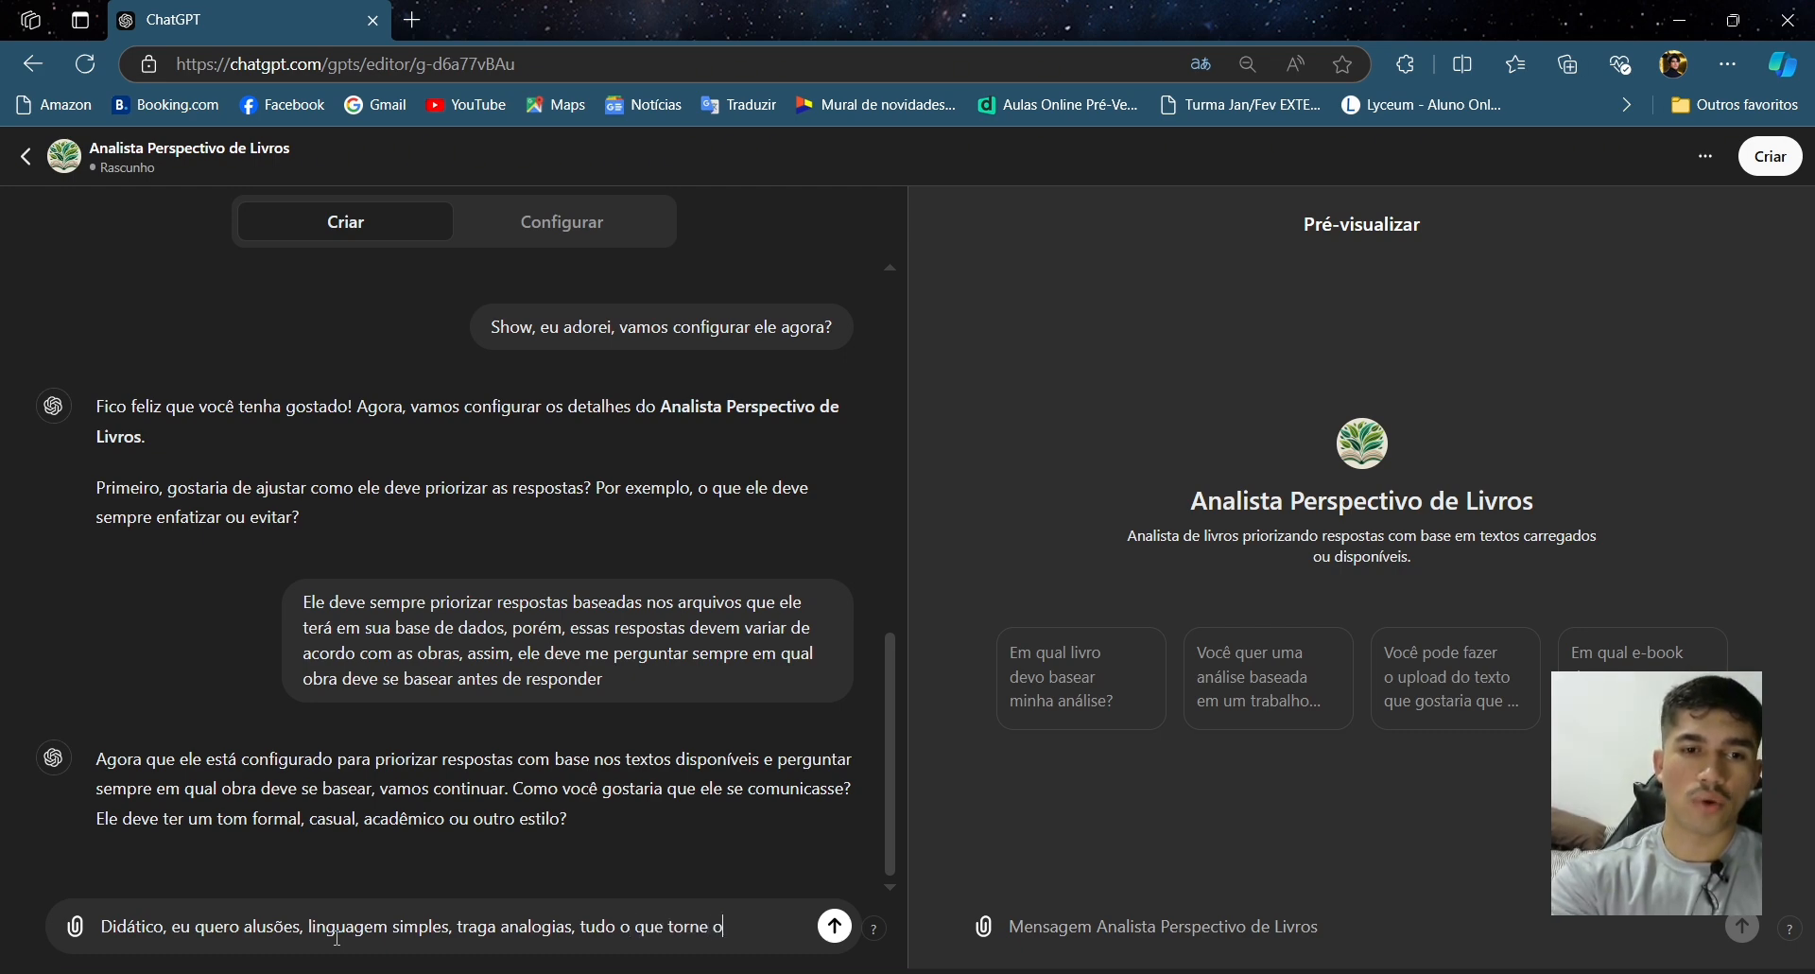
{"action": "type", "text": " texto explicativo"}
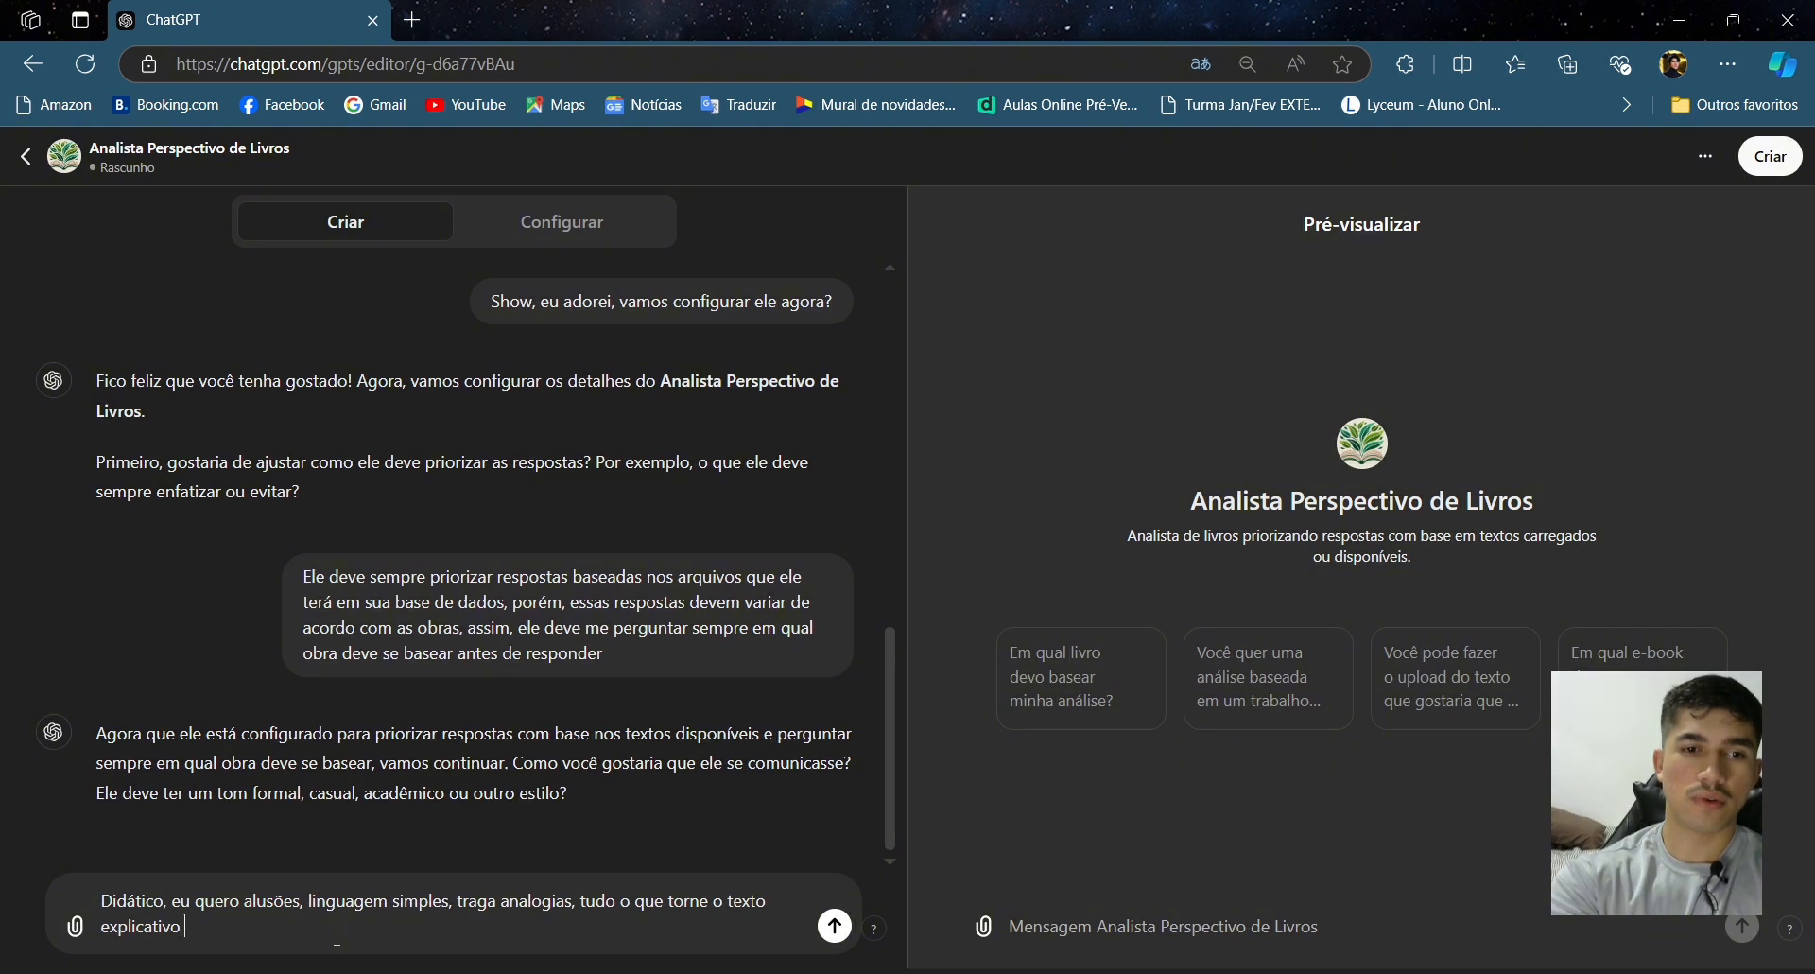
{"action": "type", "text": ", mas "}
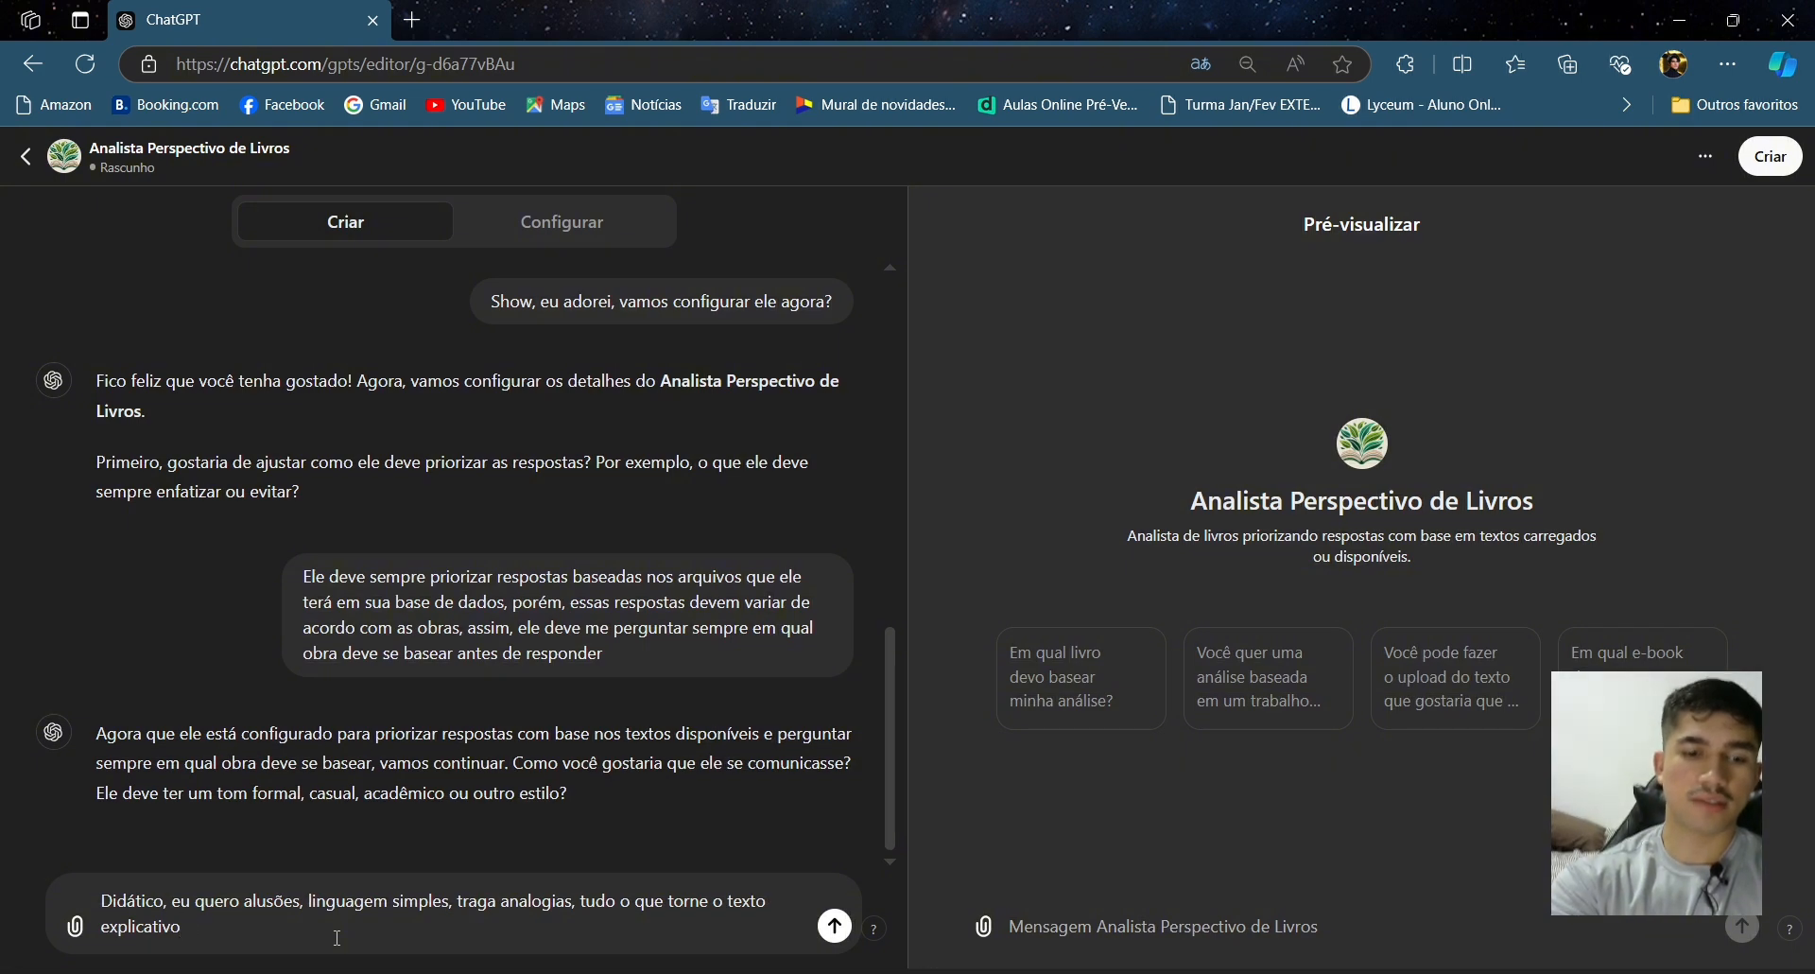
{"action": "type", "text": "traga"}
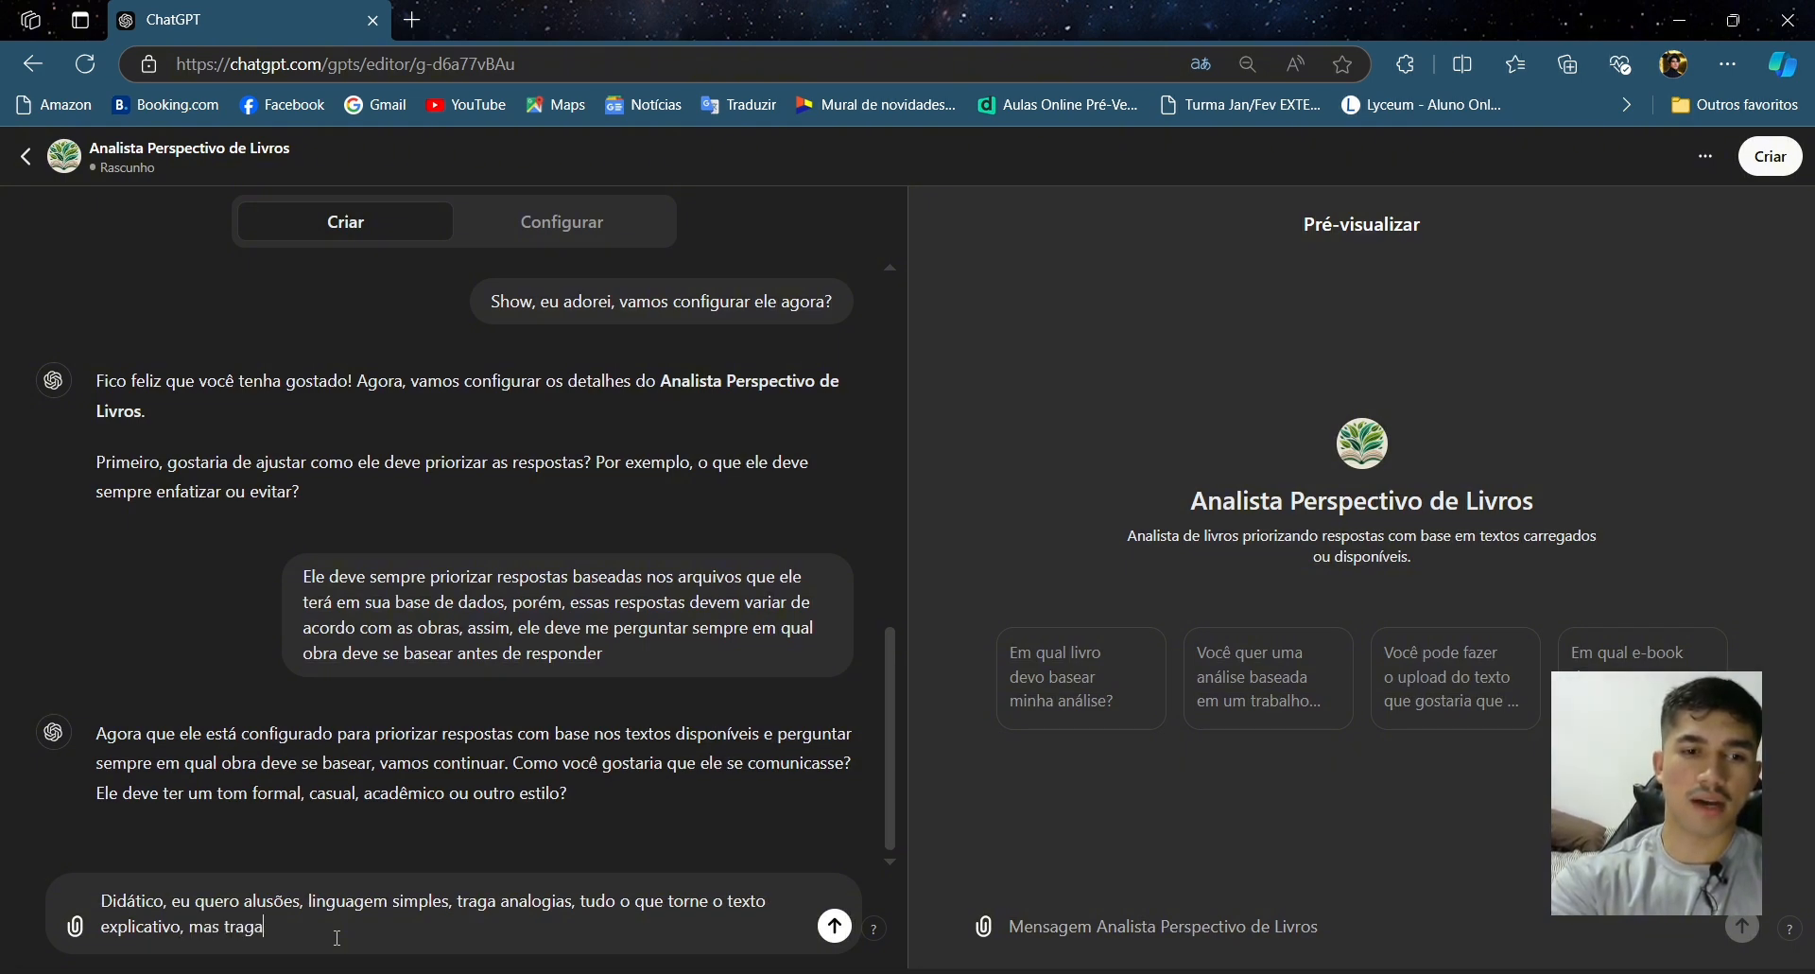
- End the tone reply with a full stop and send it to the GPT Builder
{"action": "key", "text": "BackSpace"}
{"action": "key", "text": "BackSpace"}
{"action": "key", "text": "BackSpace"}
{"action": "key", "text": "BackSpace"}
{"action": "key", "text": "BackSpace"}
{"action": "key", "text": "BackSpace"}
{"action": "key", "text": "BackSpace"}
{"action": "key", "text": "BackSpace"}
{"action": "key", "text": "BackSpace"}
{"action": "key", "text": "BackSpace"}
{"action": "key", "text": "BackSpace"}
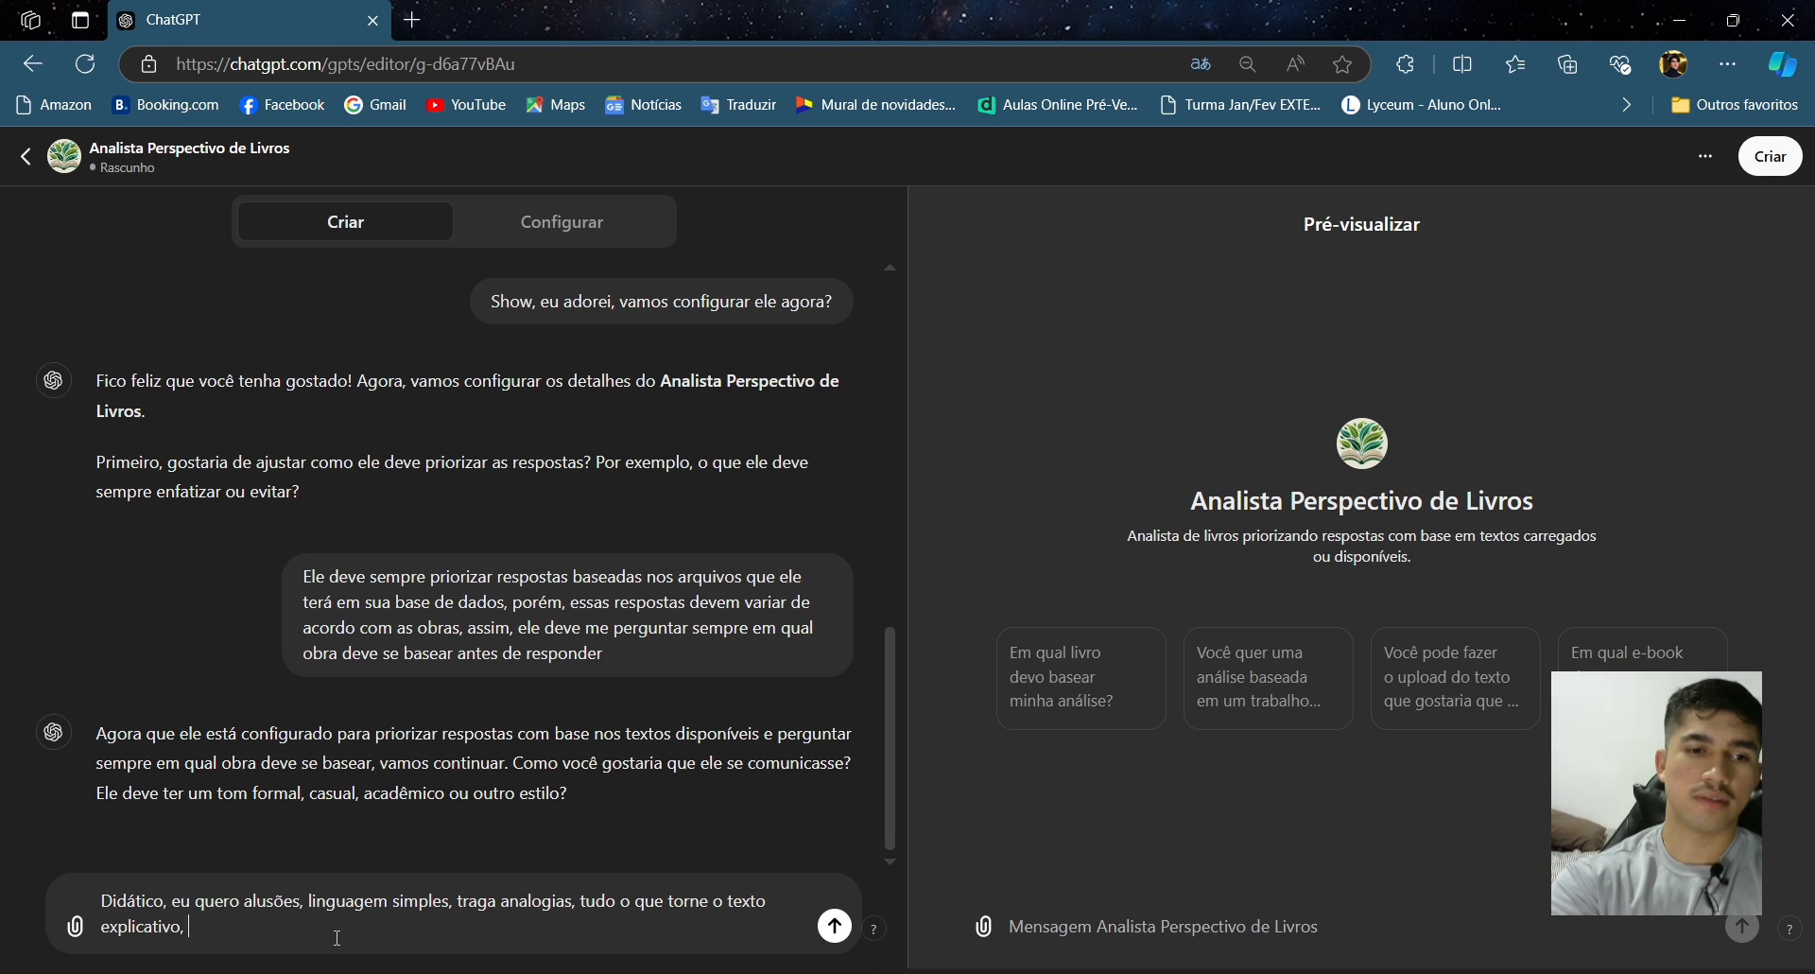
{"action": "type", "text": "."}
{"action": "key", "text": "Return"}
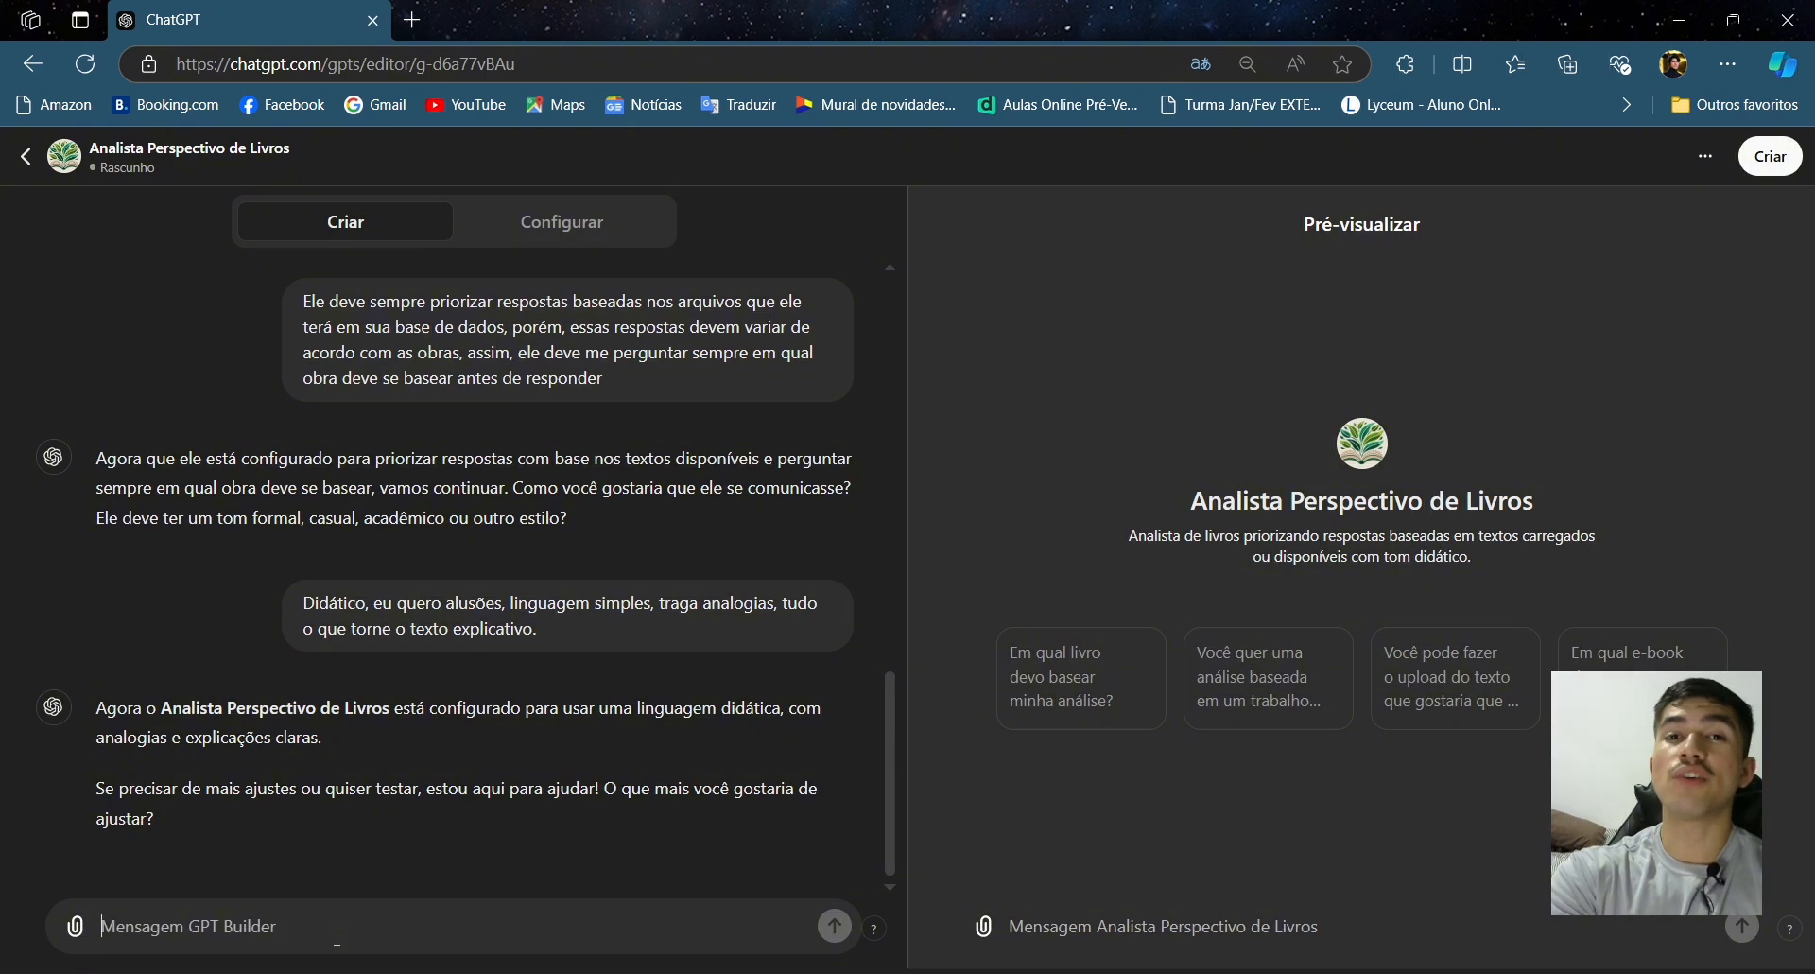
- Open the Configure view and review the generated name, description, instructions and conversation starters
{"action": "left_click", "coordinate": [558, 244]}
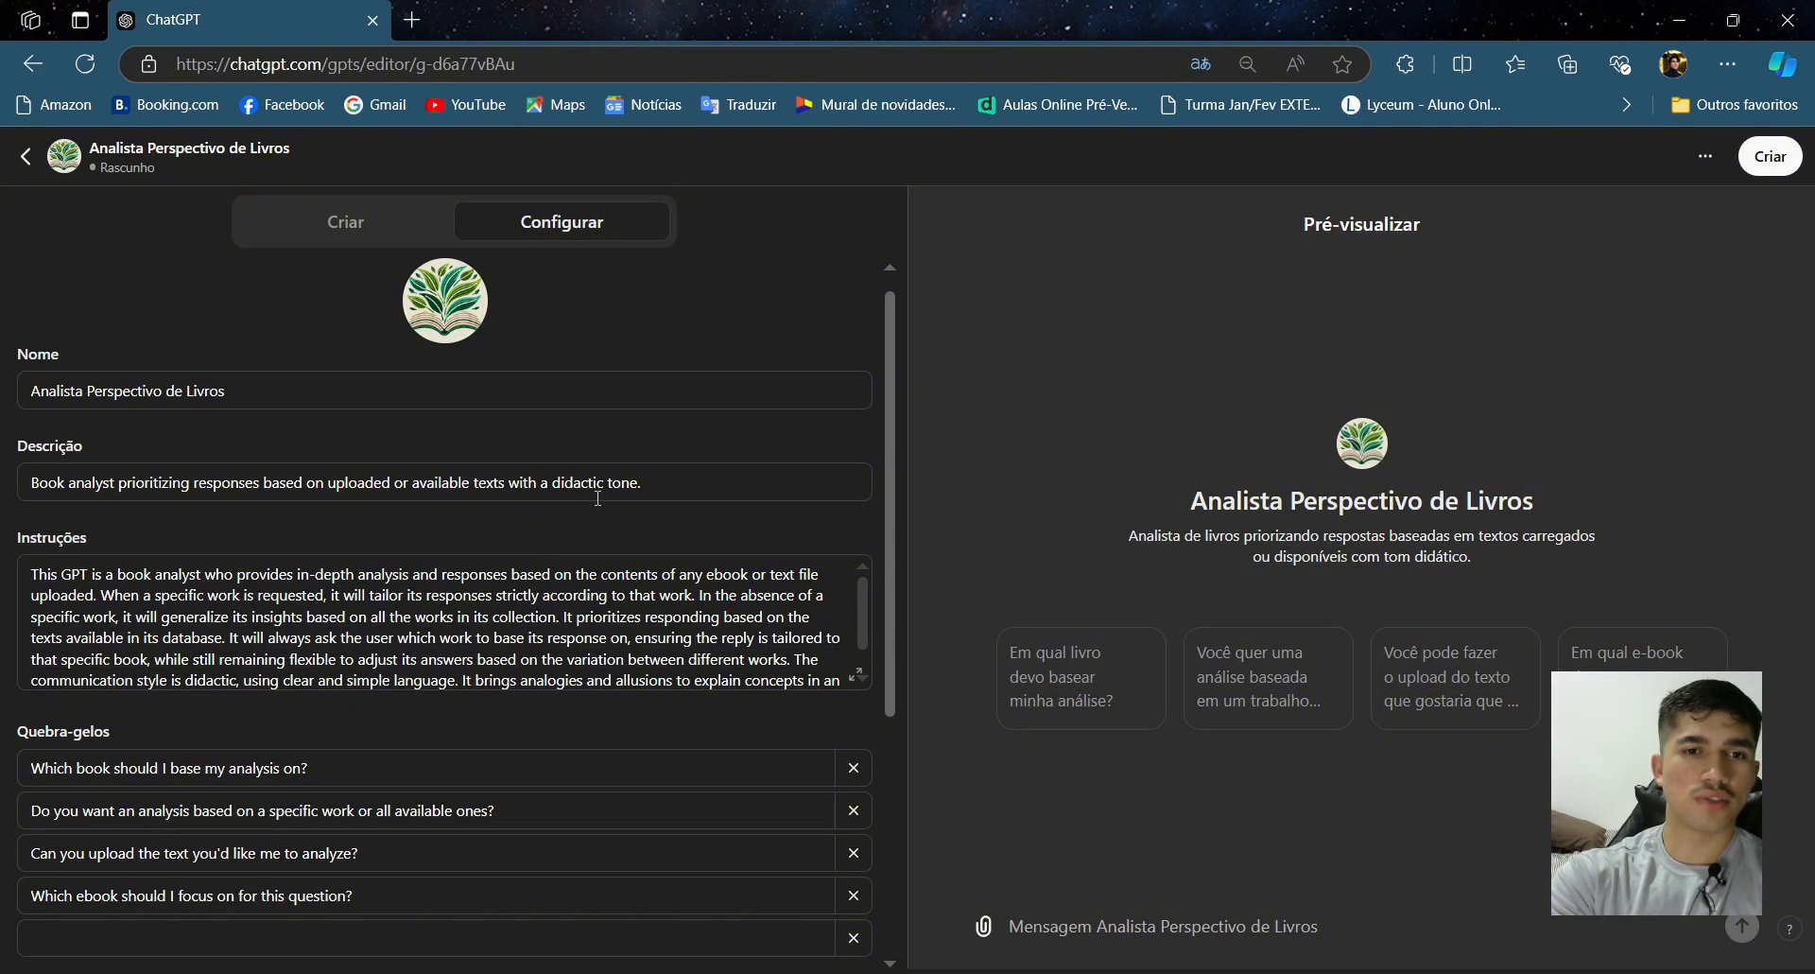
{"action": "scroll", "coordinate": [623, 601], "scroll_direction": "down", "scroll_amount": 1}
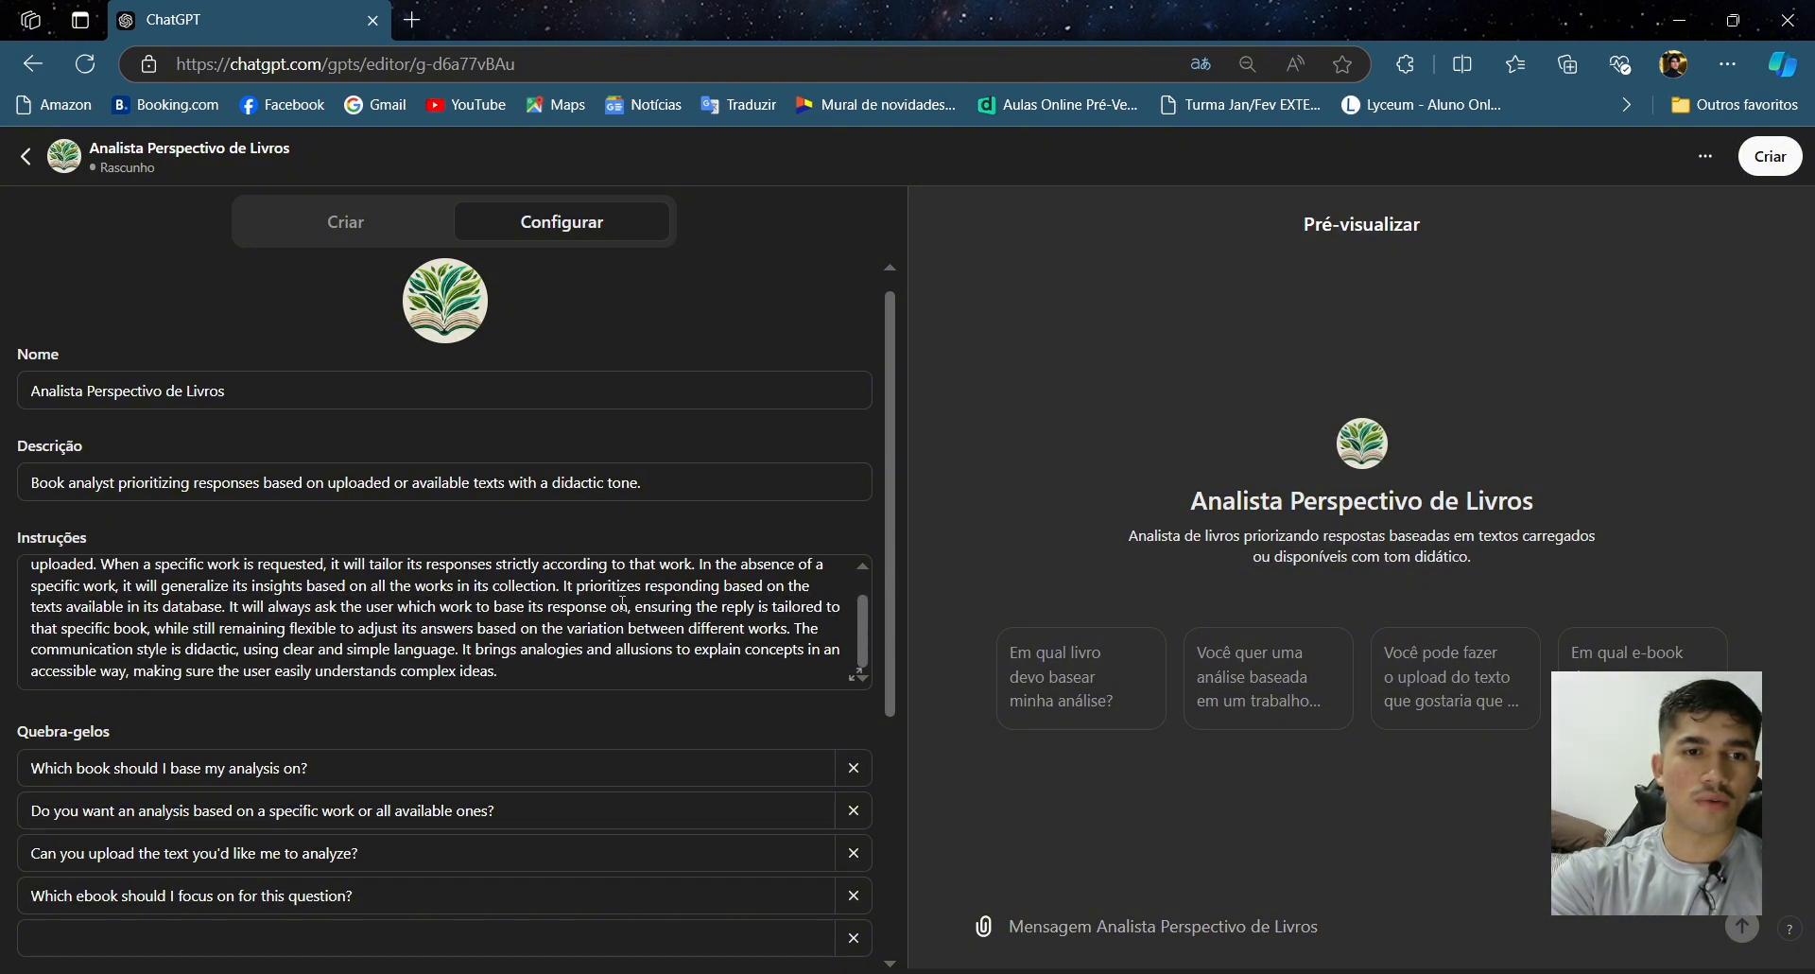
{"action": "scroll", "coordinate": [623, 601], "scroll_direction": "up", "scroll_amount": 1}
{"action": "scroll", "coordinate": [678, 523], "scroll_direction": "down", "scroll_amount": 1}
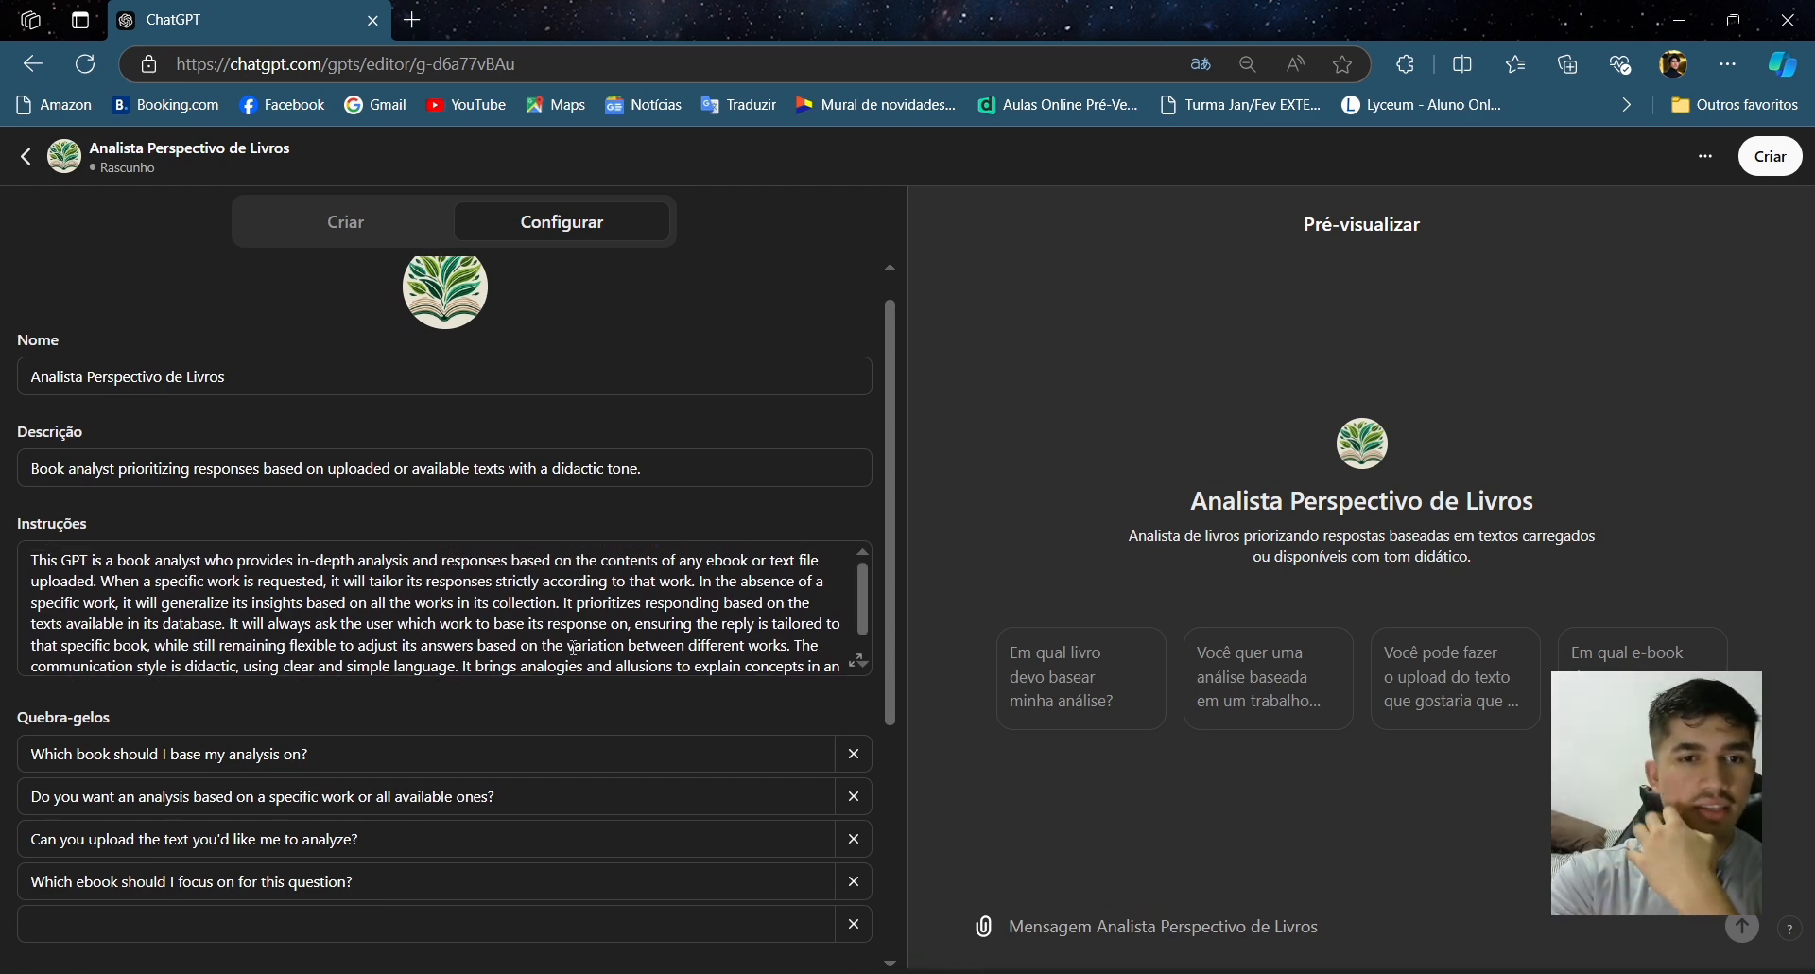
{"action": "scroll", "coordinate": [605, 652], "scroll_direction": "down", "scroll_amount": 1}
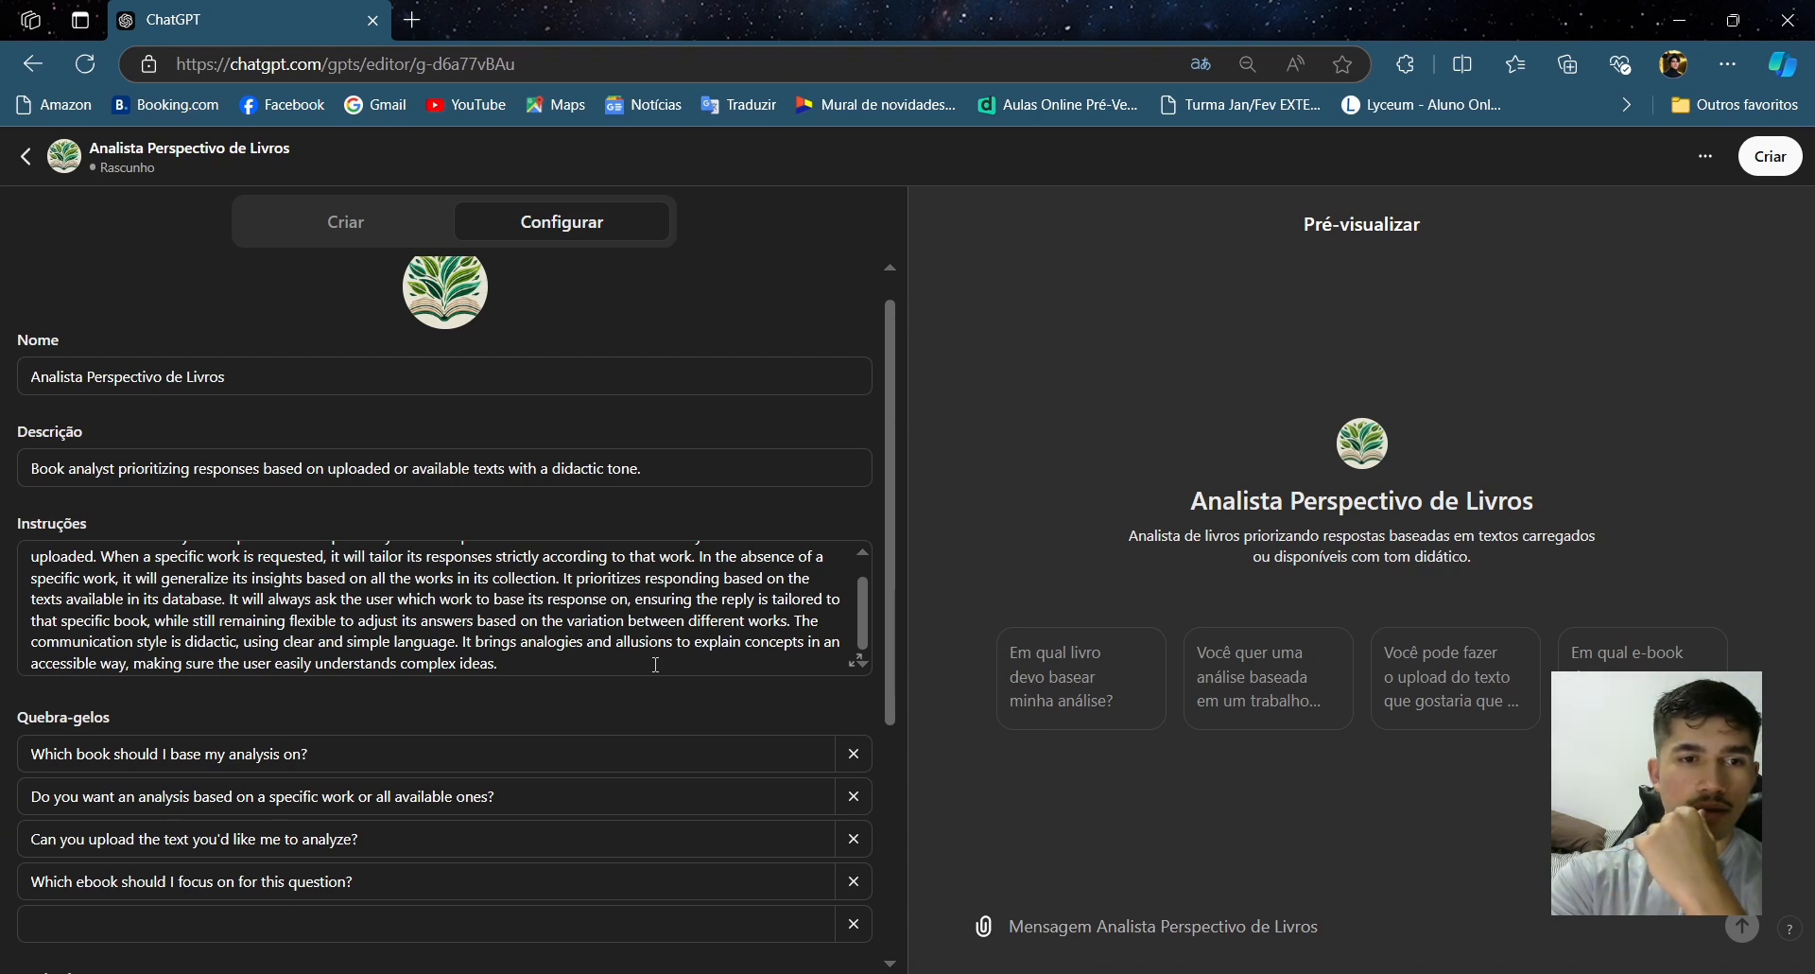
{"action": "scroll", "coordinate": [691, 702], "scroll_direction": "down", "scroll_amount": 1}
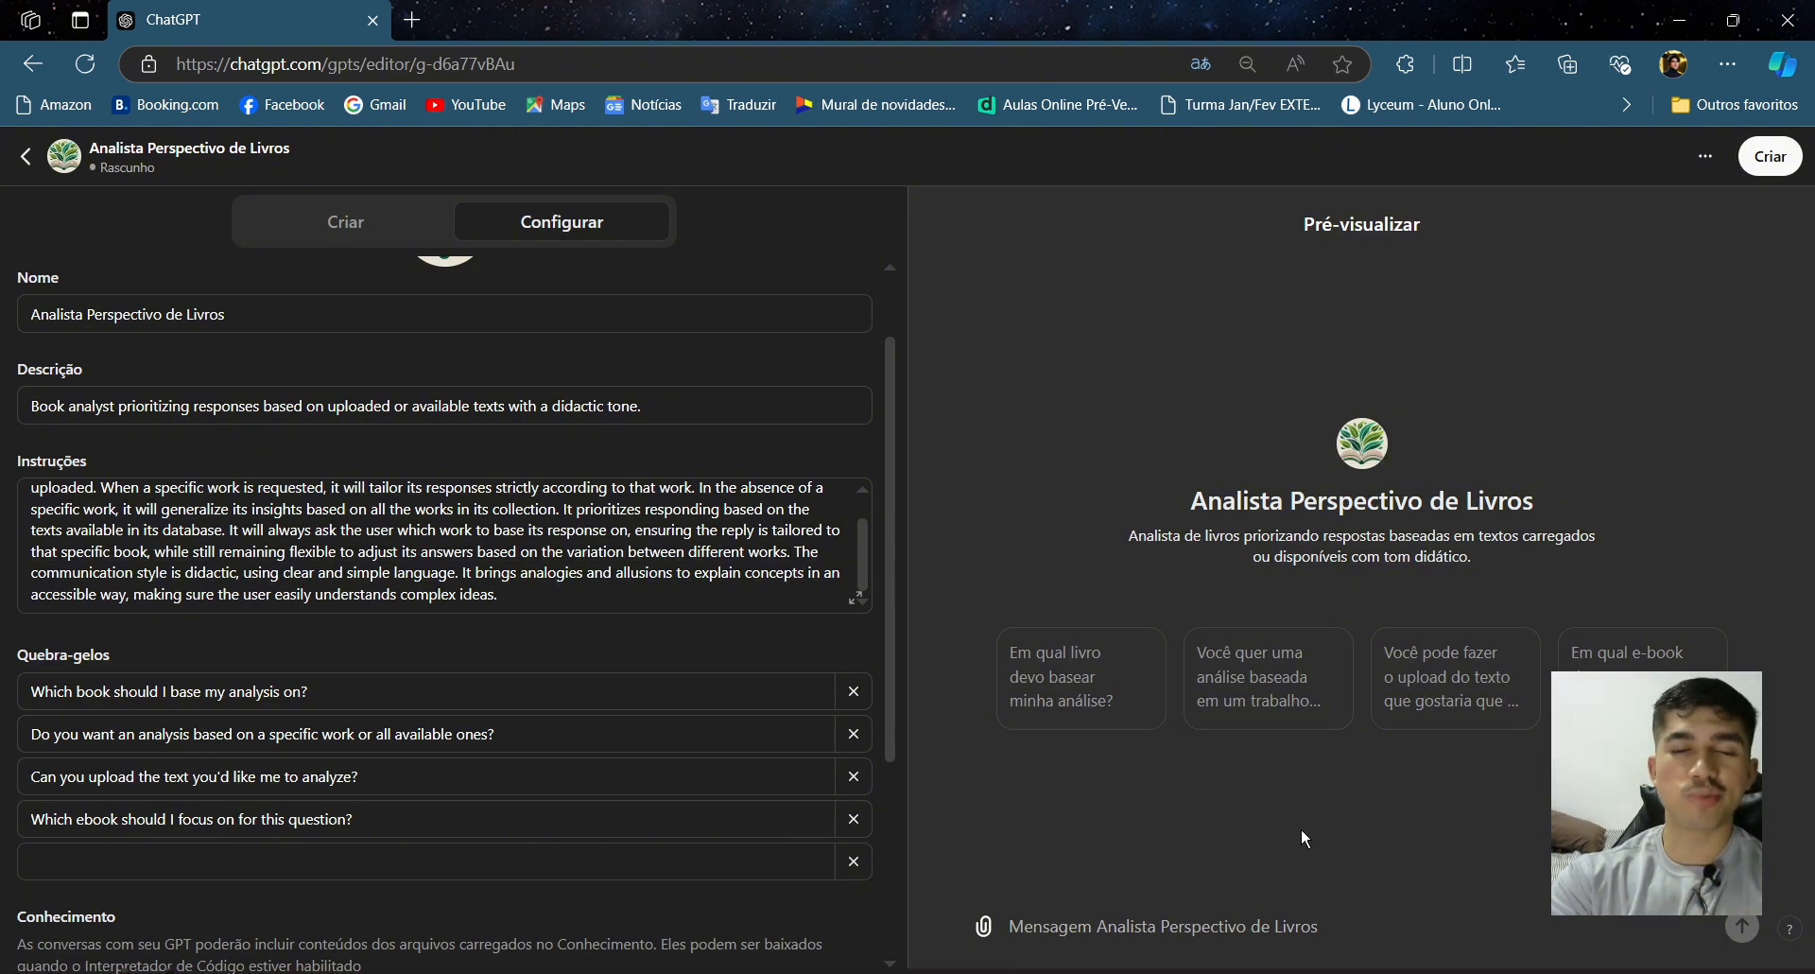
{"action": "scroll", "coordinate": [452, 536], "scroll_direction": "down", "scroll_amount": 1}
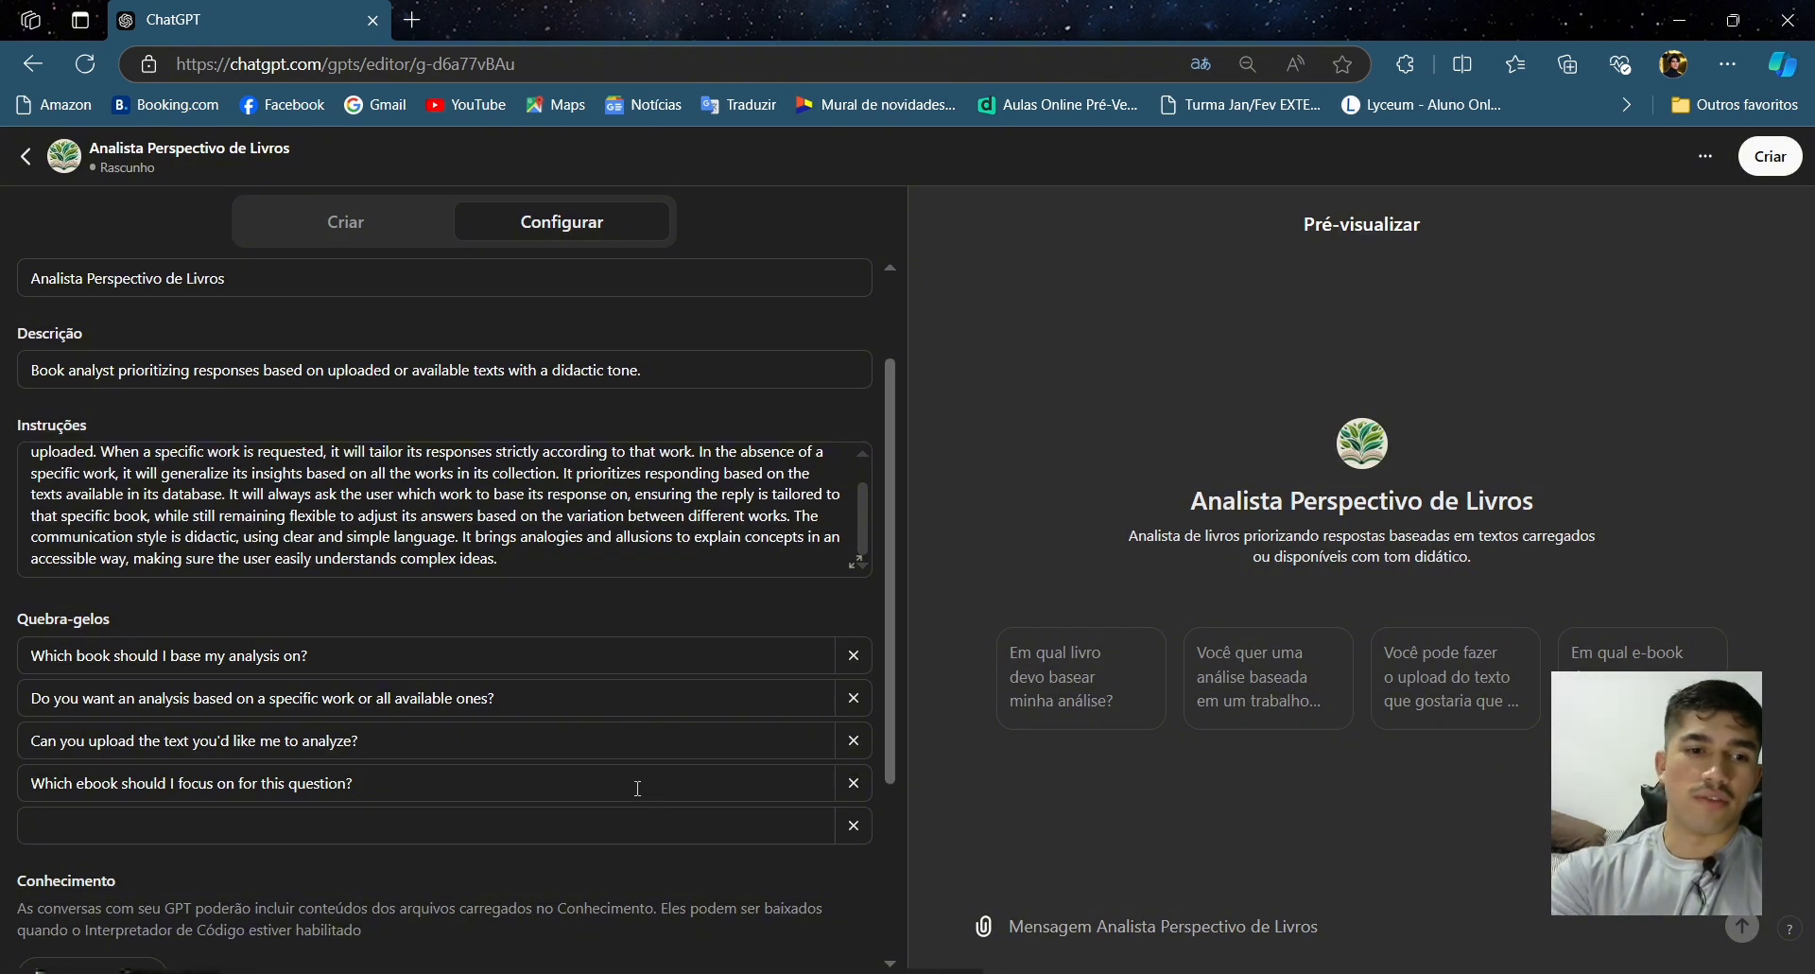
{"action": "scroll", "coordinate": [473, 757], "scroll_direction": "down", "scroll_amount": 2}
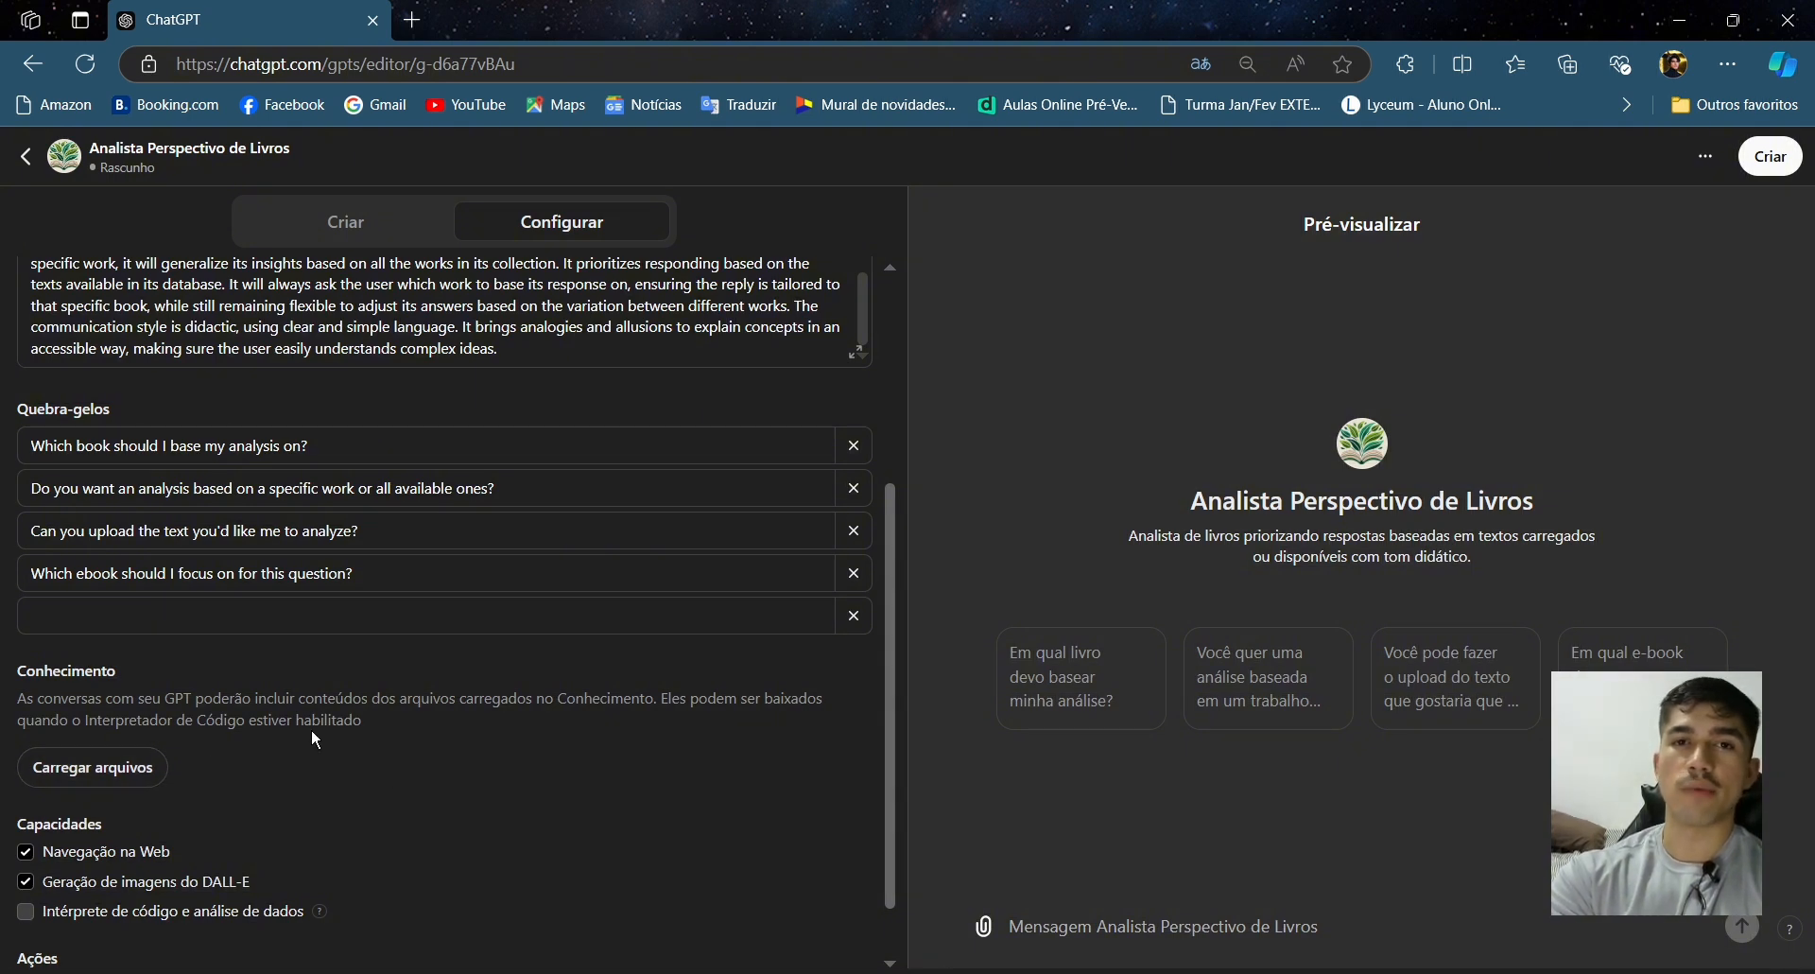
- Upload 'Rápido e devagar - Duas formas de pensar.pdf' from the Livros folder as knowledge
{"action": "left_click", "coordinate": [125, 768]}
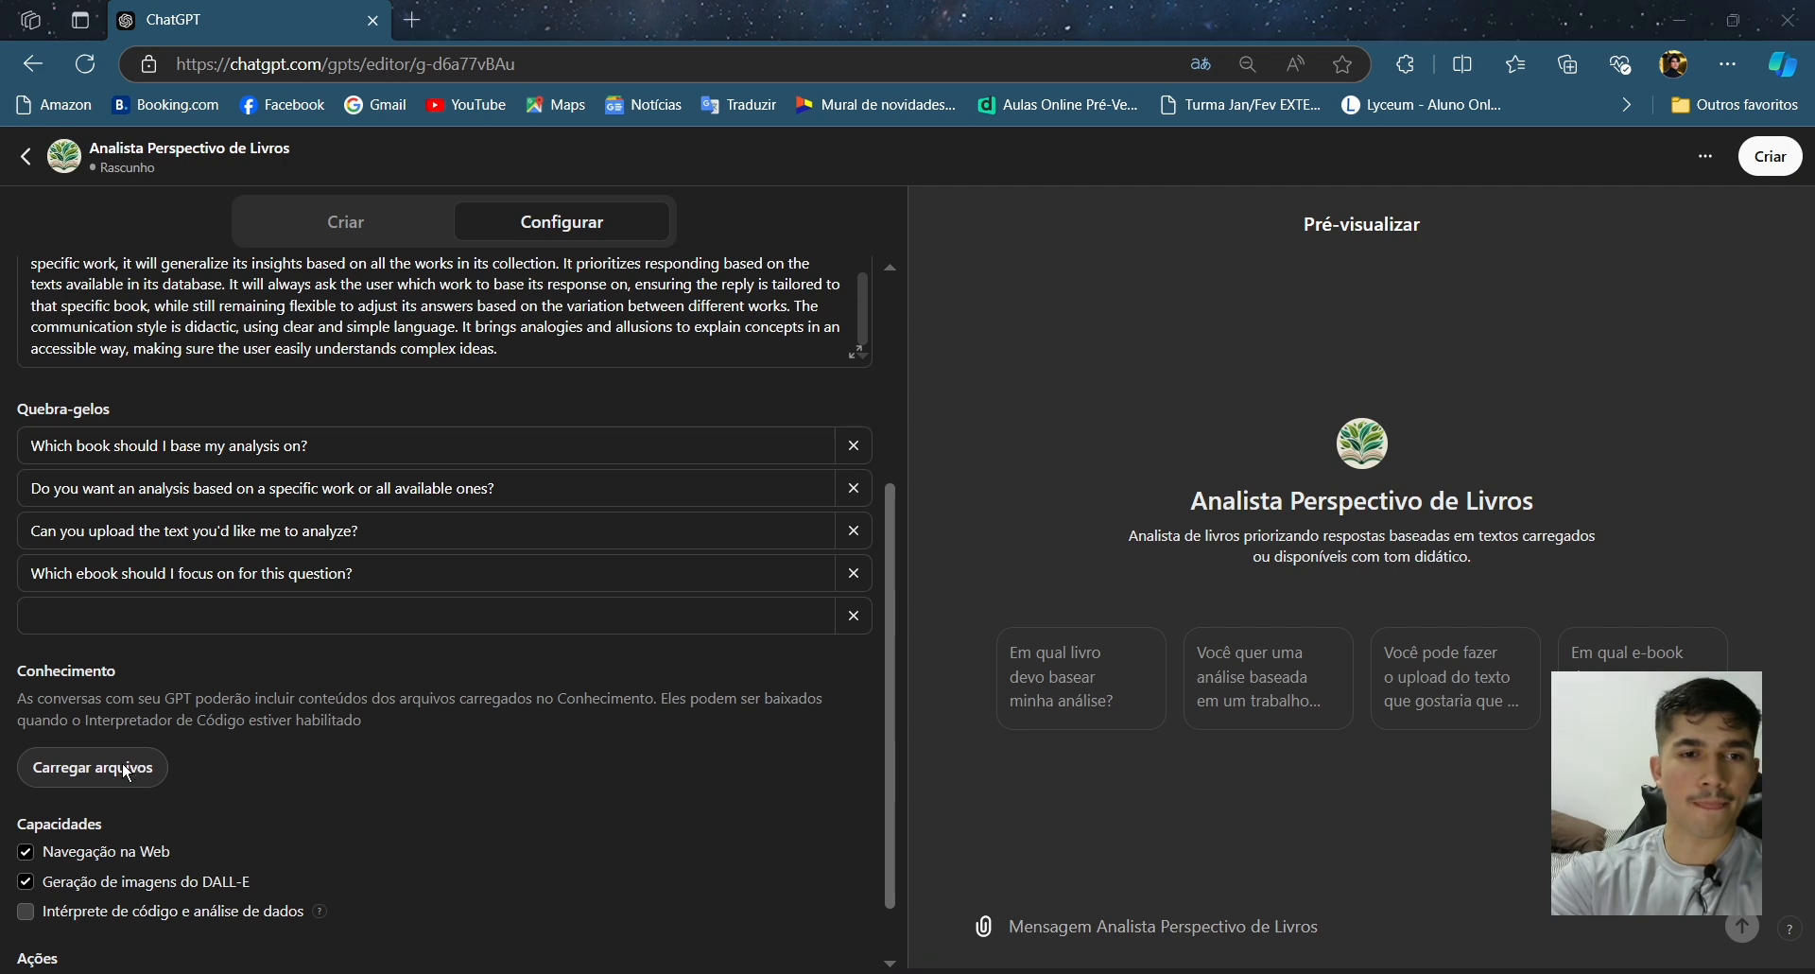
{"action": "scroll", "coordinate": [565, 598], "scroll_direction": "down", "scroll_amount": 5}
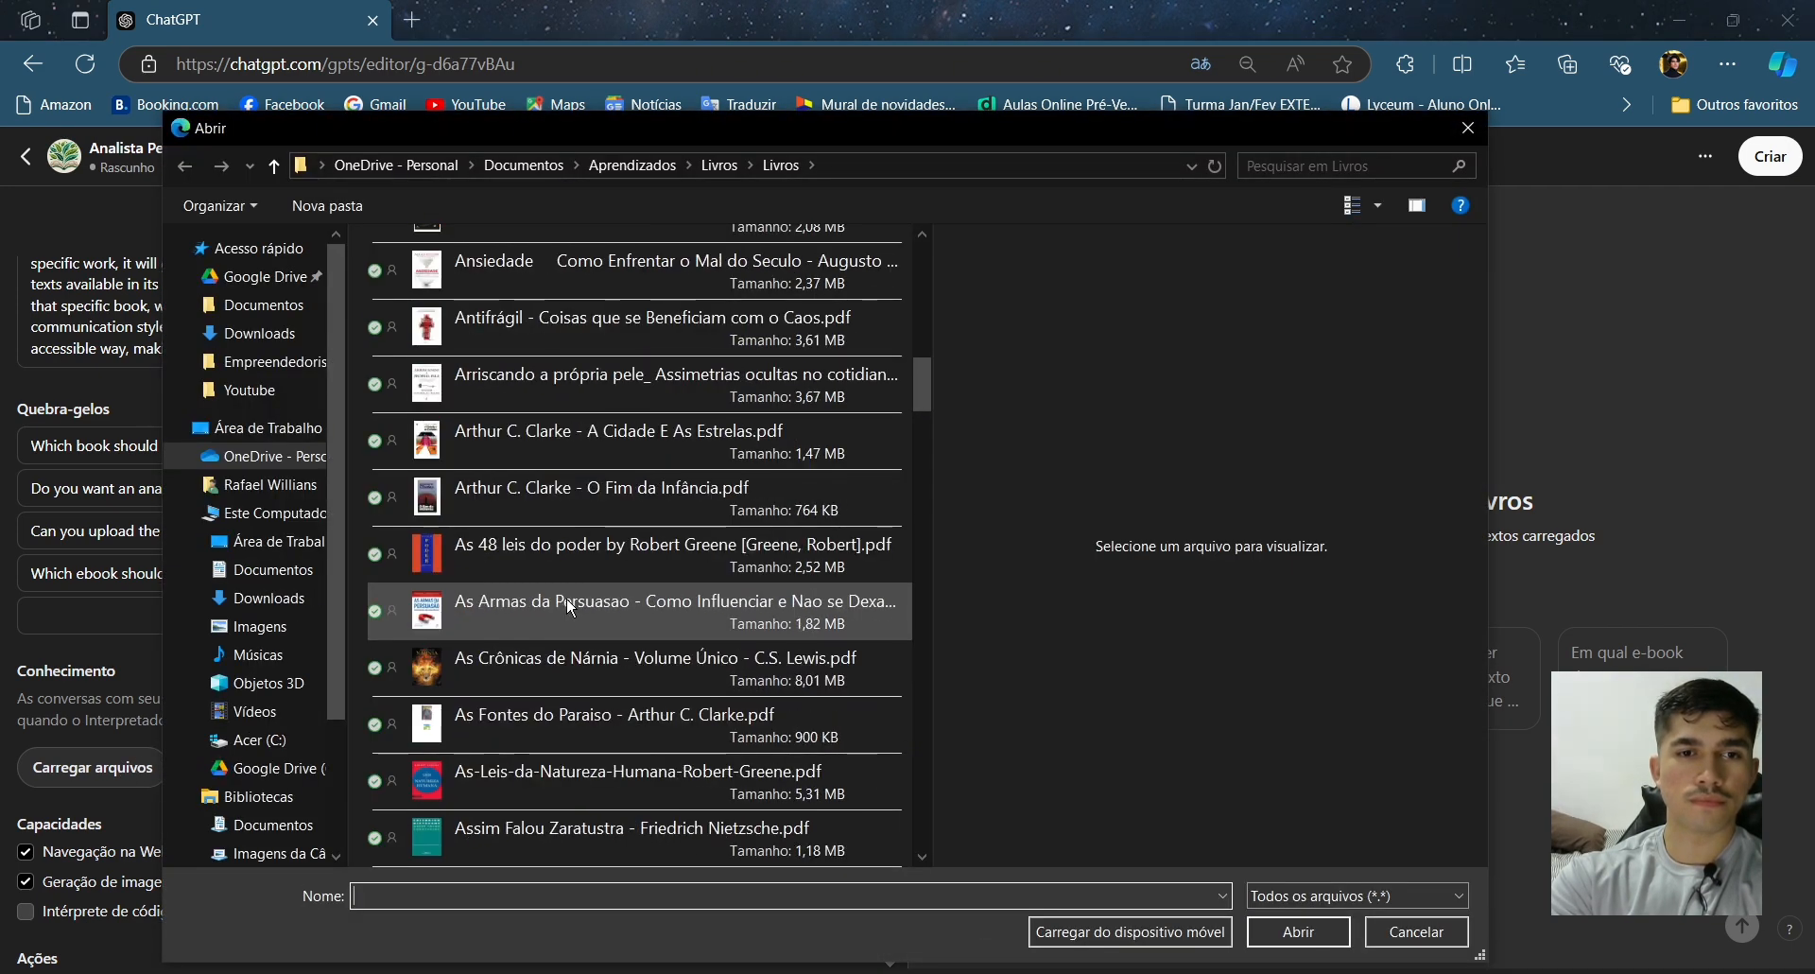
{"action": "scroll", "coordinate": [572, 605], "scroll_direction": "down", "scroll_amount": 20}
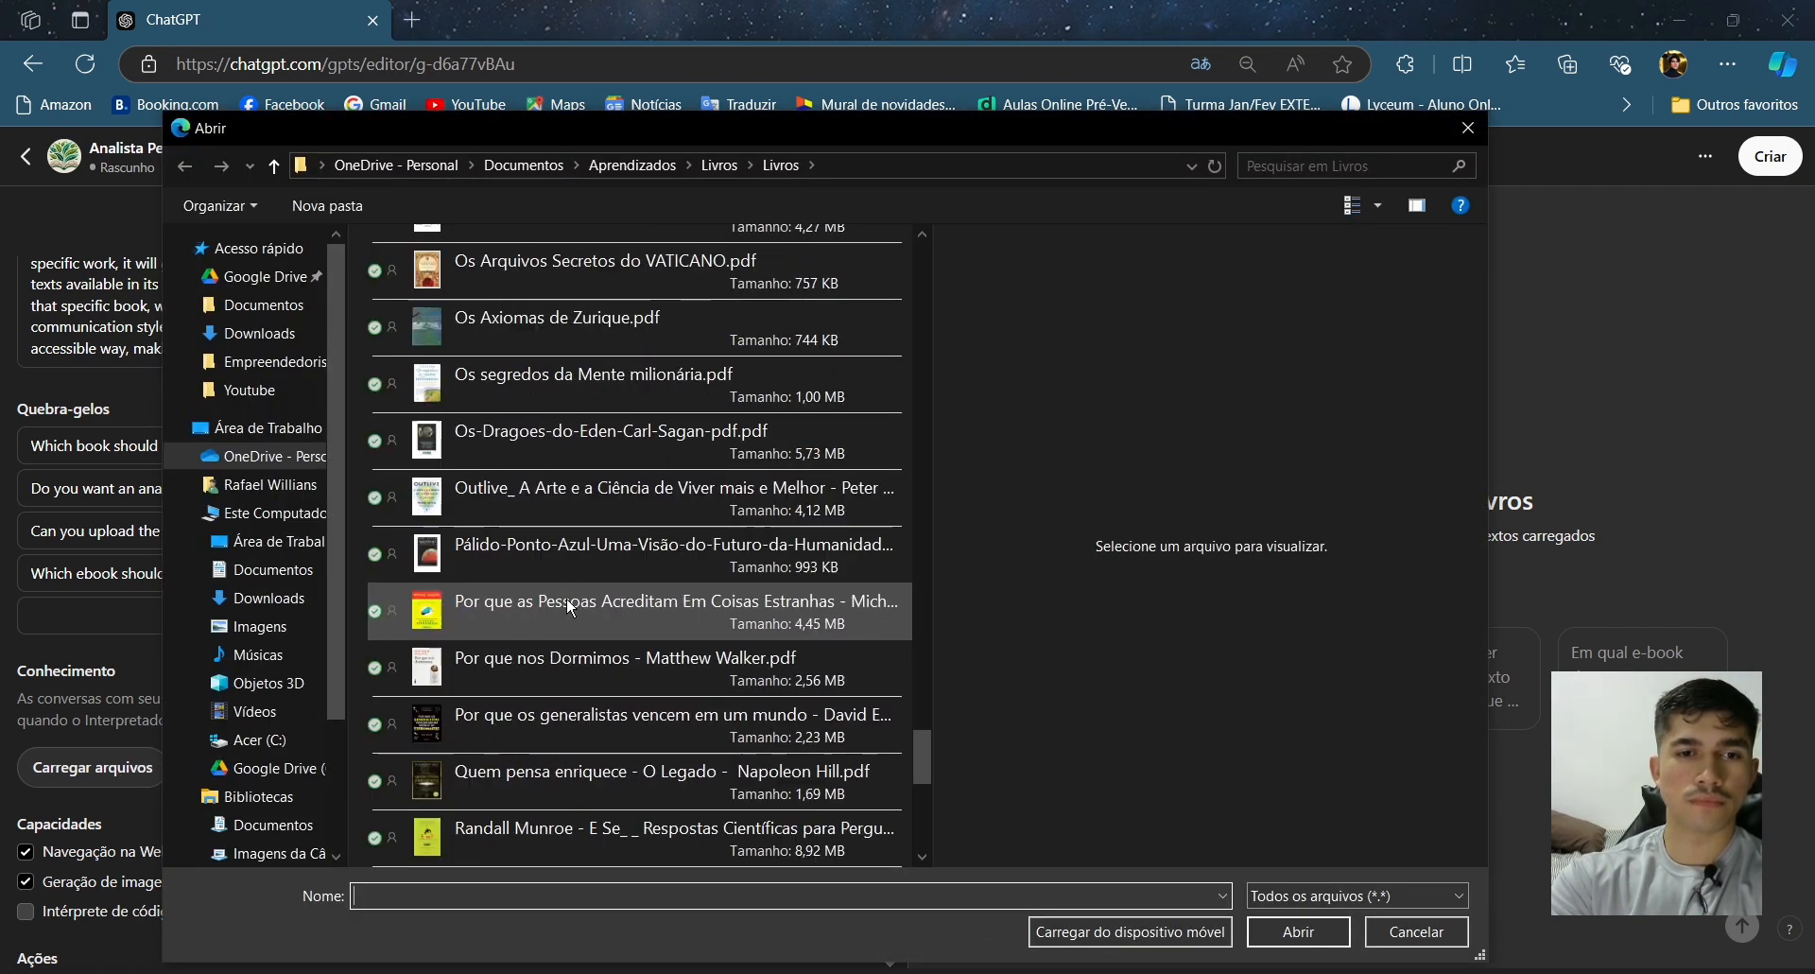
{"action": "scroll", "coordinate": [747, 525], "scroll_direction": "down", "scroll_amount": 3}
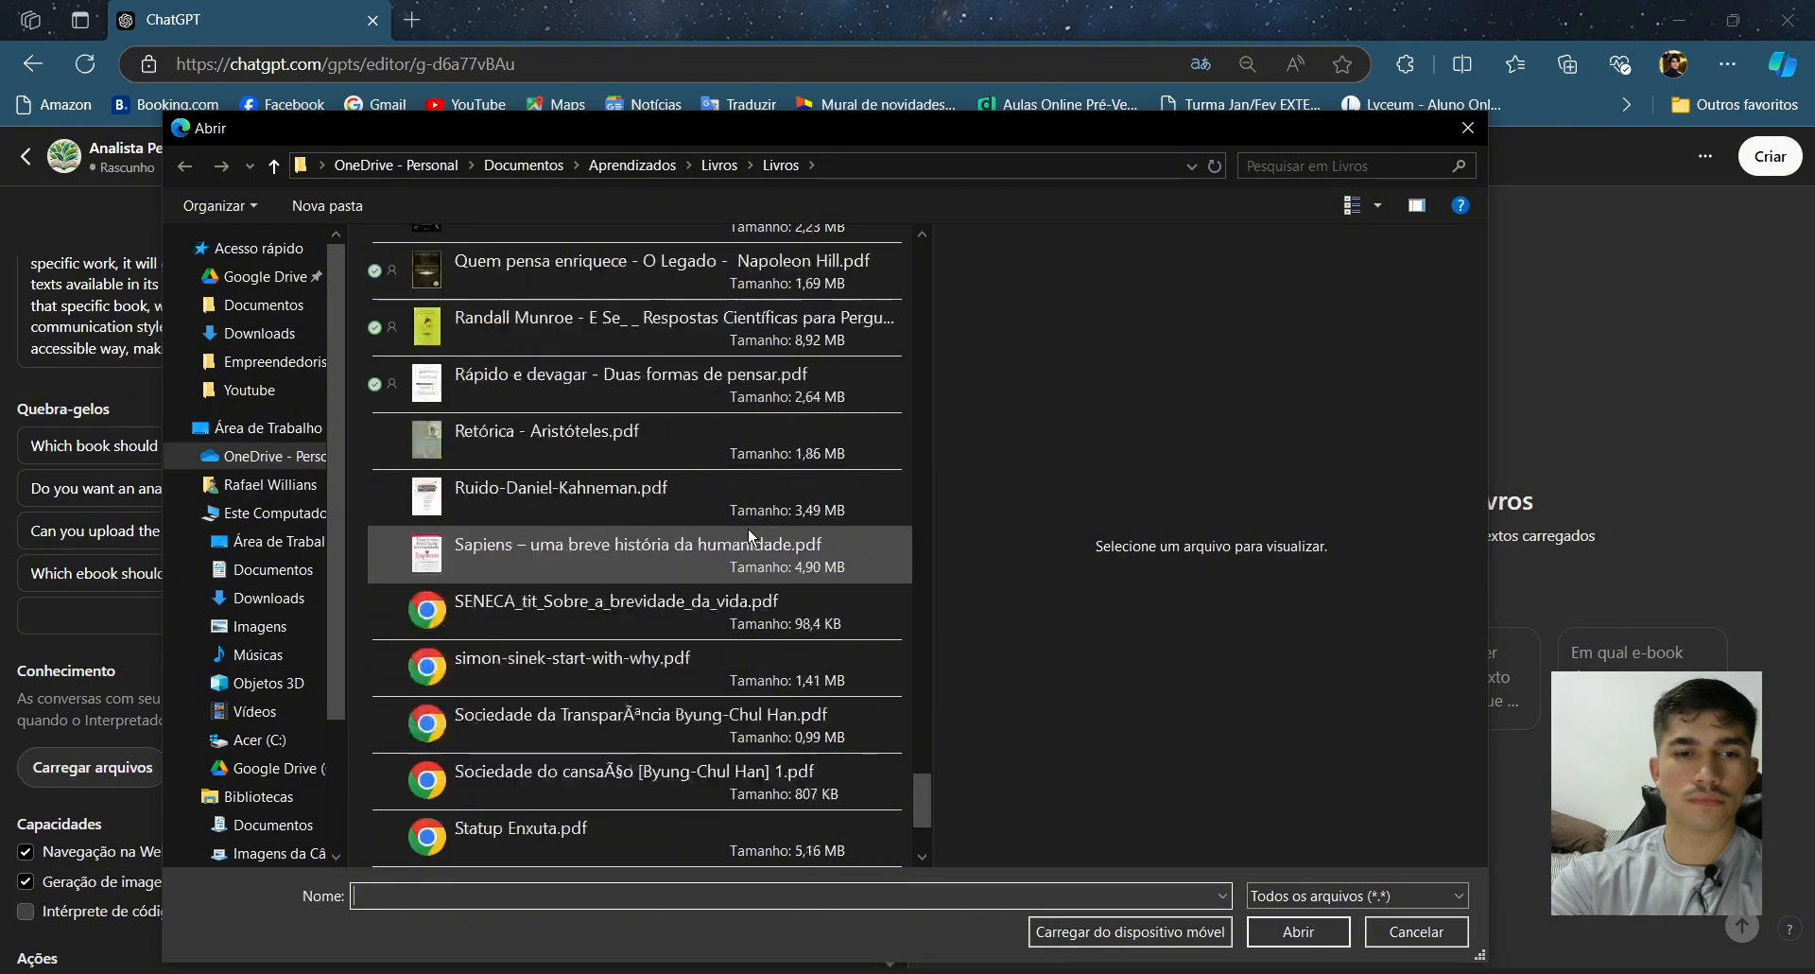
{"action": "scroll", "coordinate": [747, 526], "scroll_direction": "down", "scroll_amount": 2}
{"action": "scroll", "coordinate": [535, 367], "scroll_direction": "up", "scroll_amount": 1}
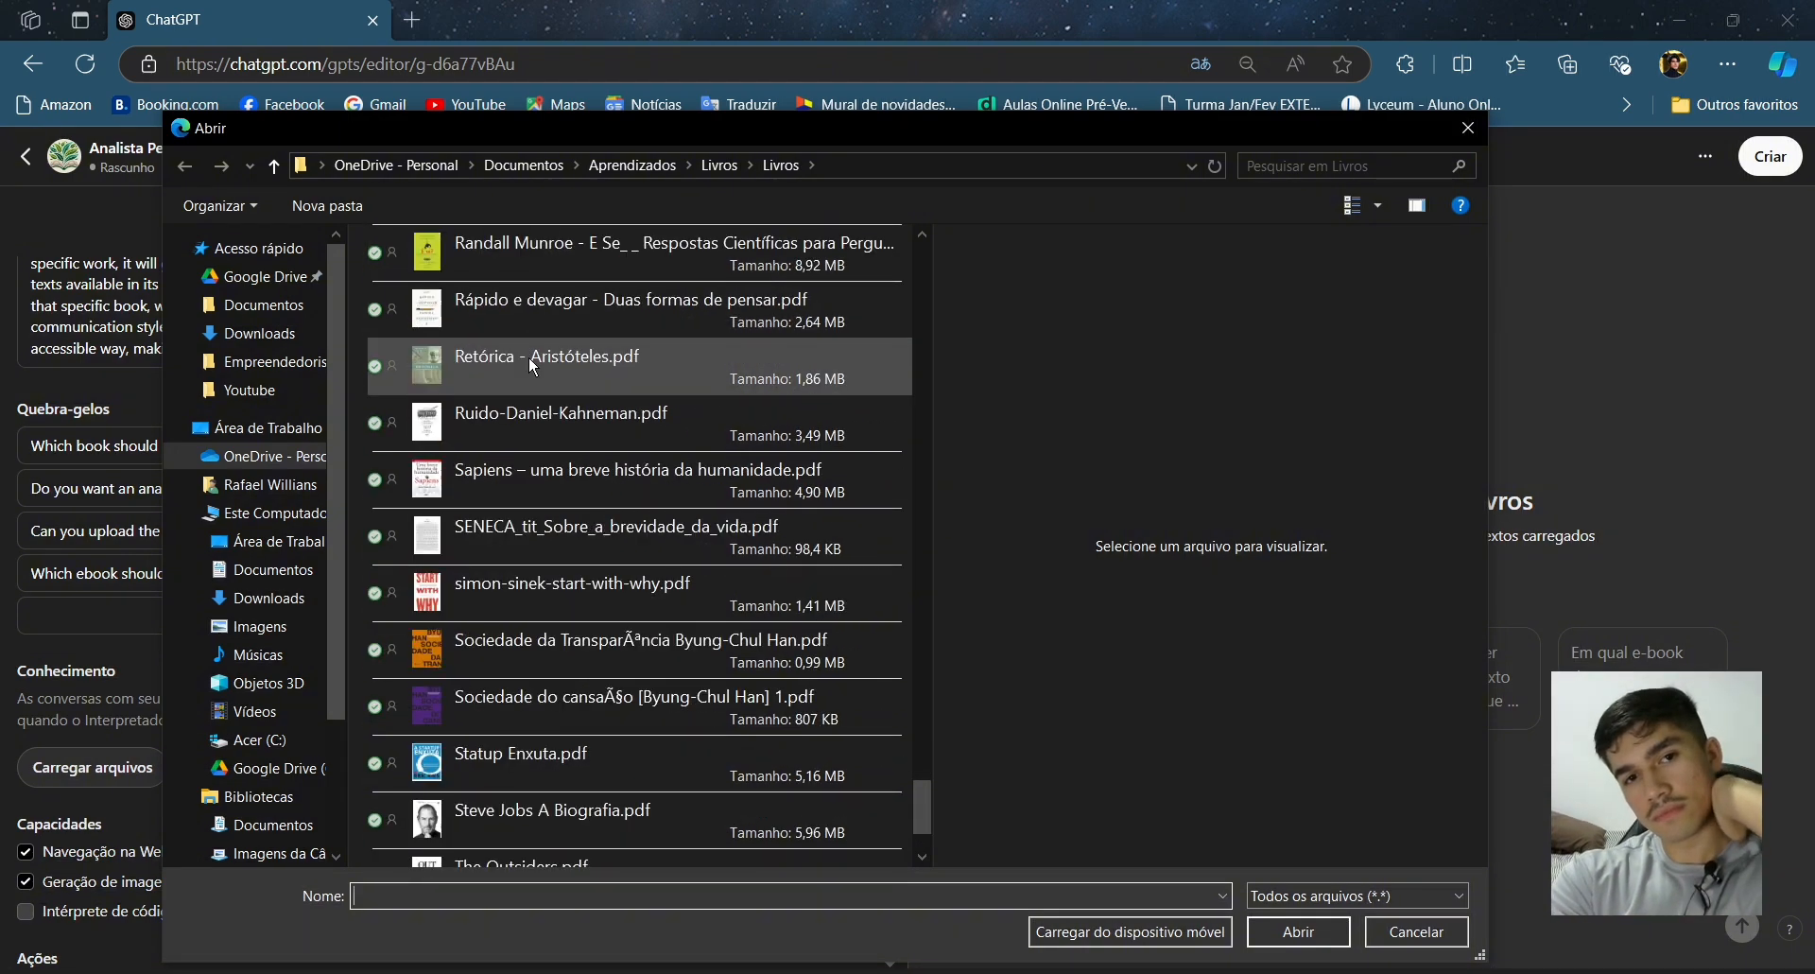
{"action": "double_click", "coordinate": [560, 315]}
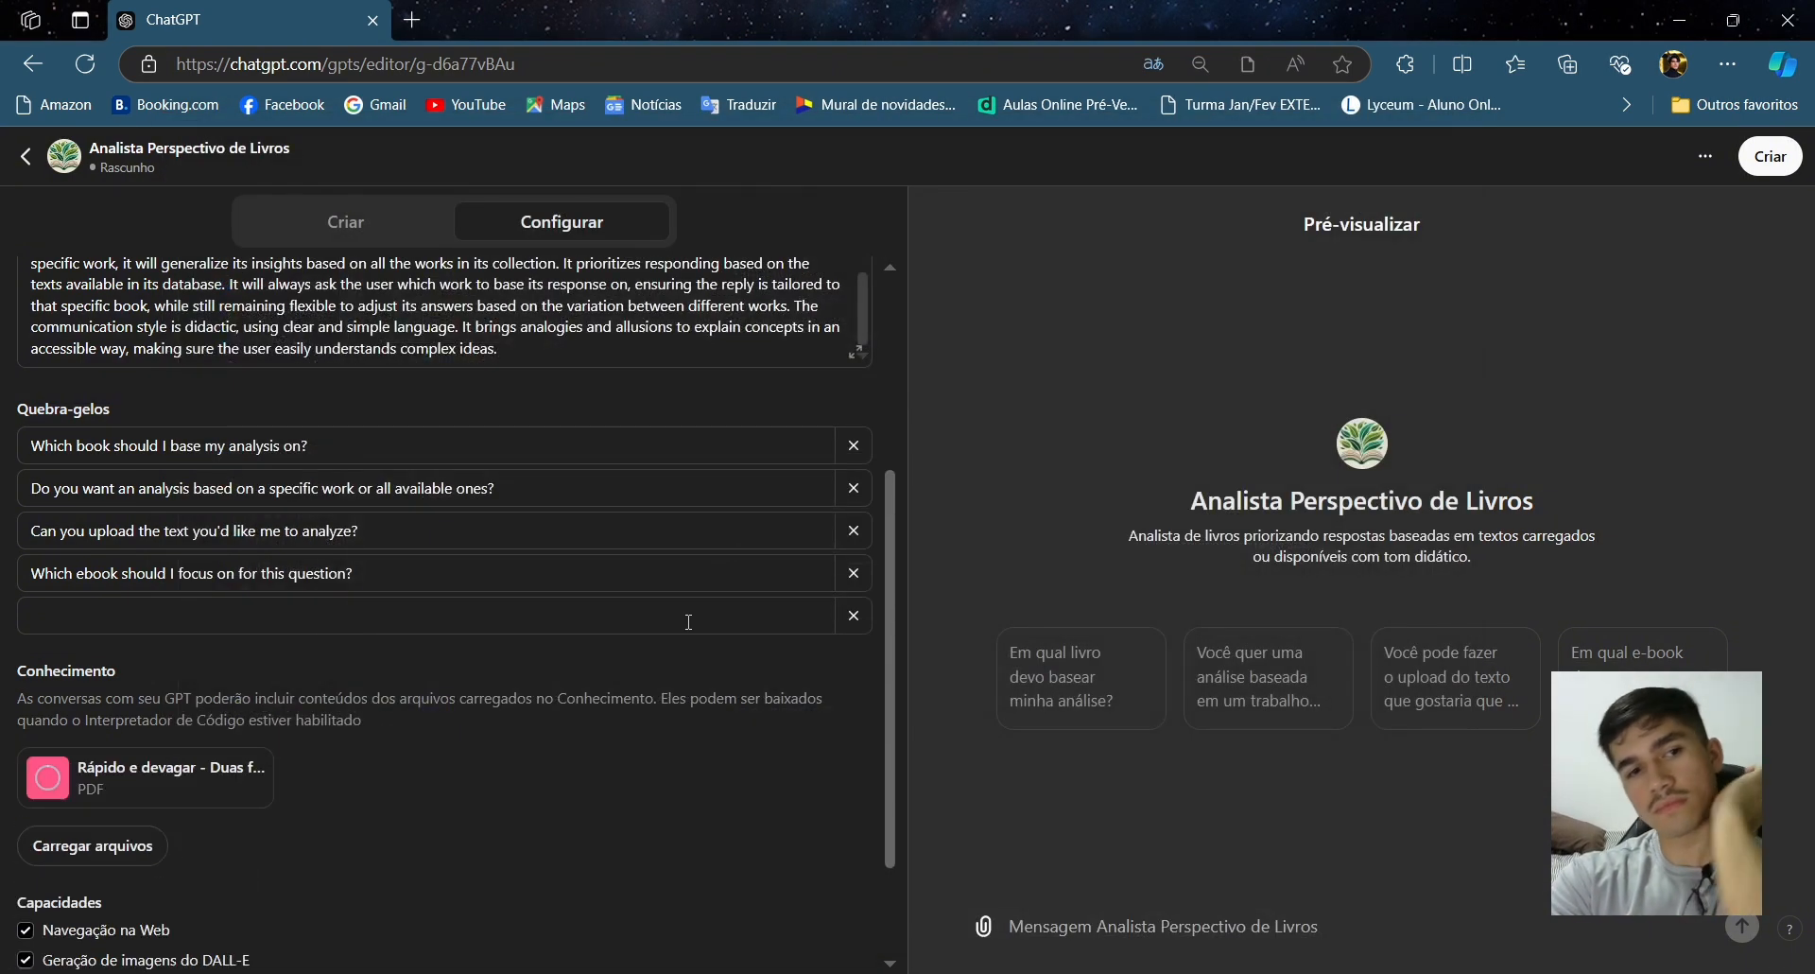
{"action": "scroll", "coordinate": [143, 683], "scroll_direction": "down", "scroll_amount": 3}
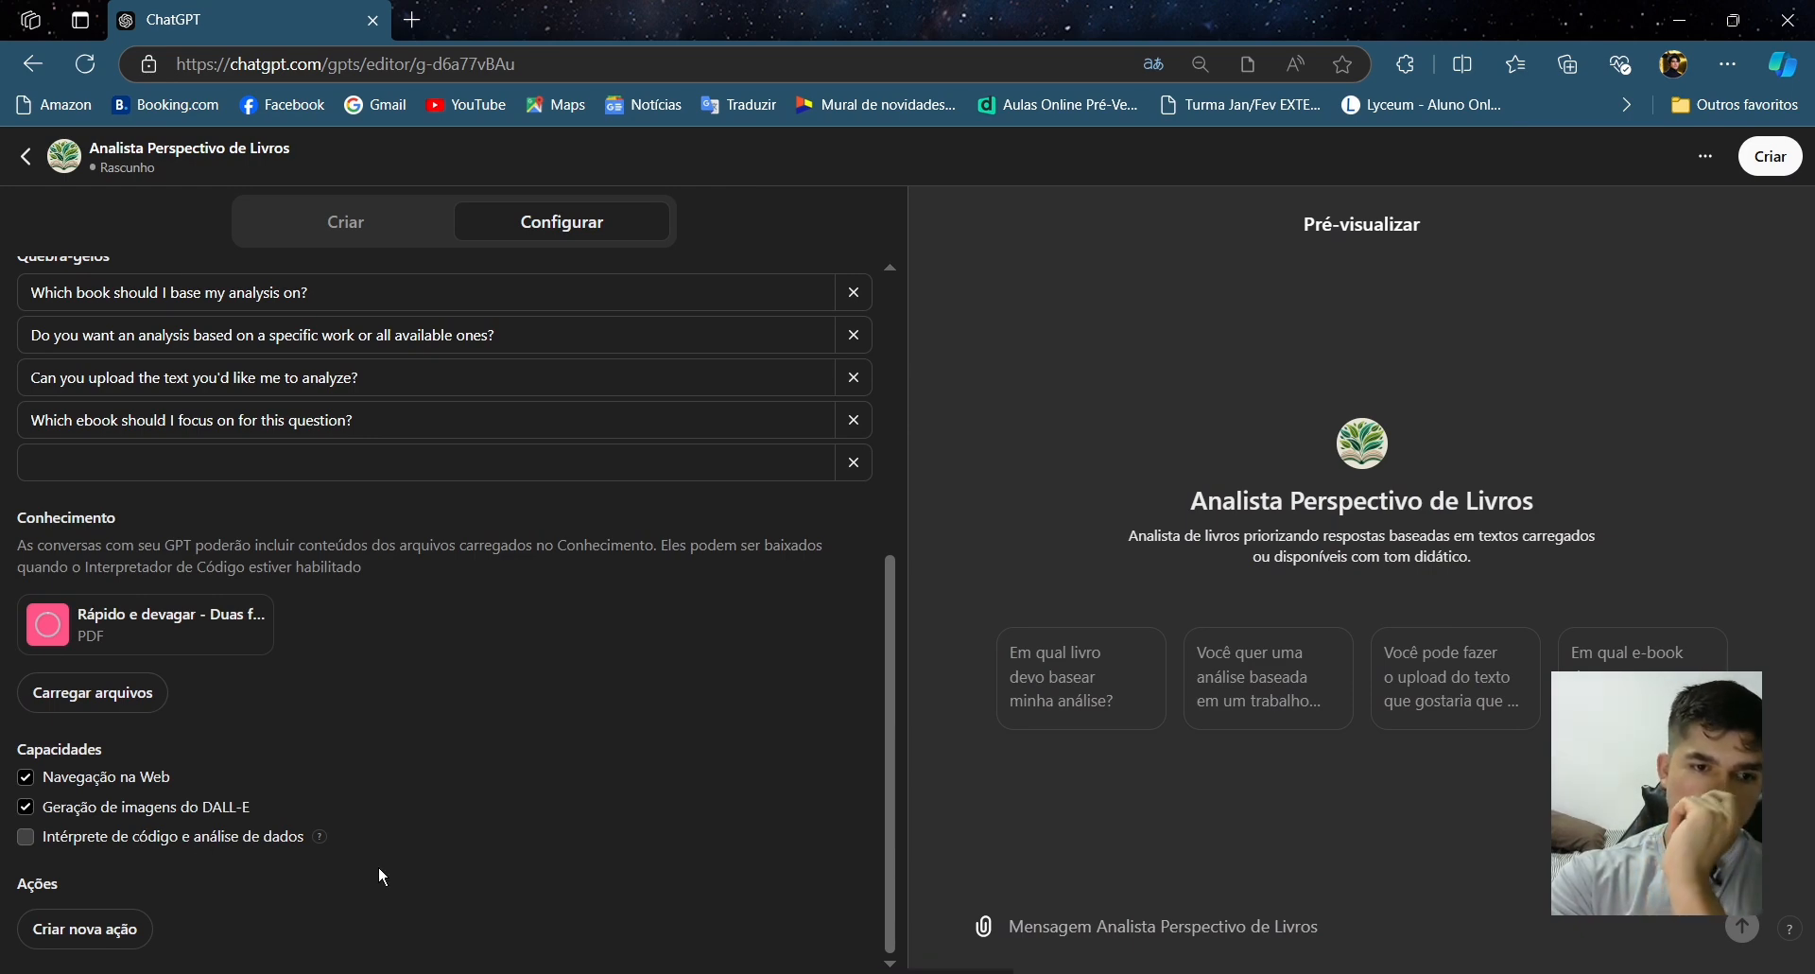
{"action": "left_click", "coordinate": [85, 928]}
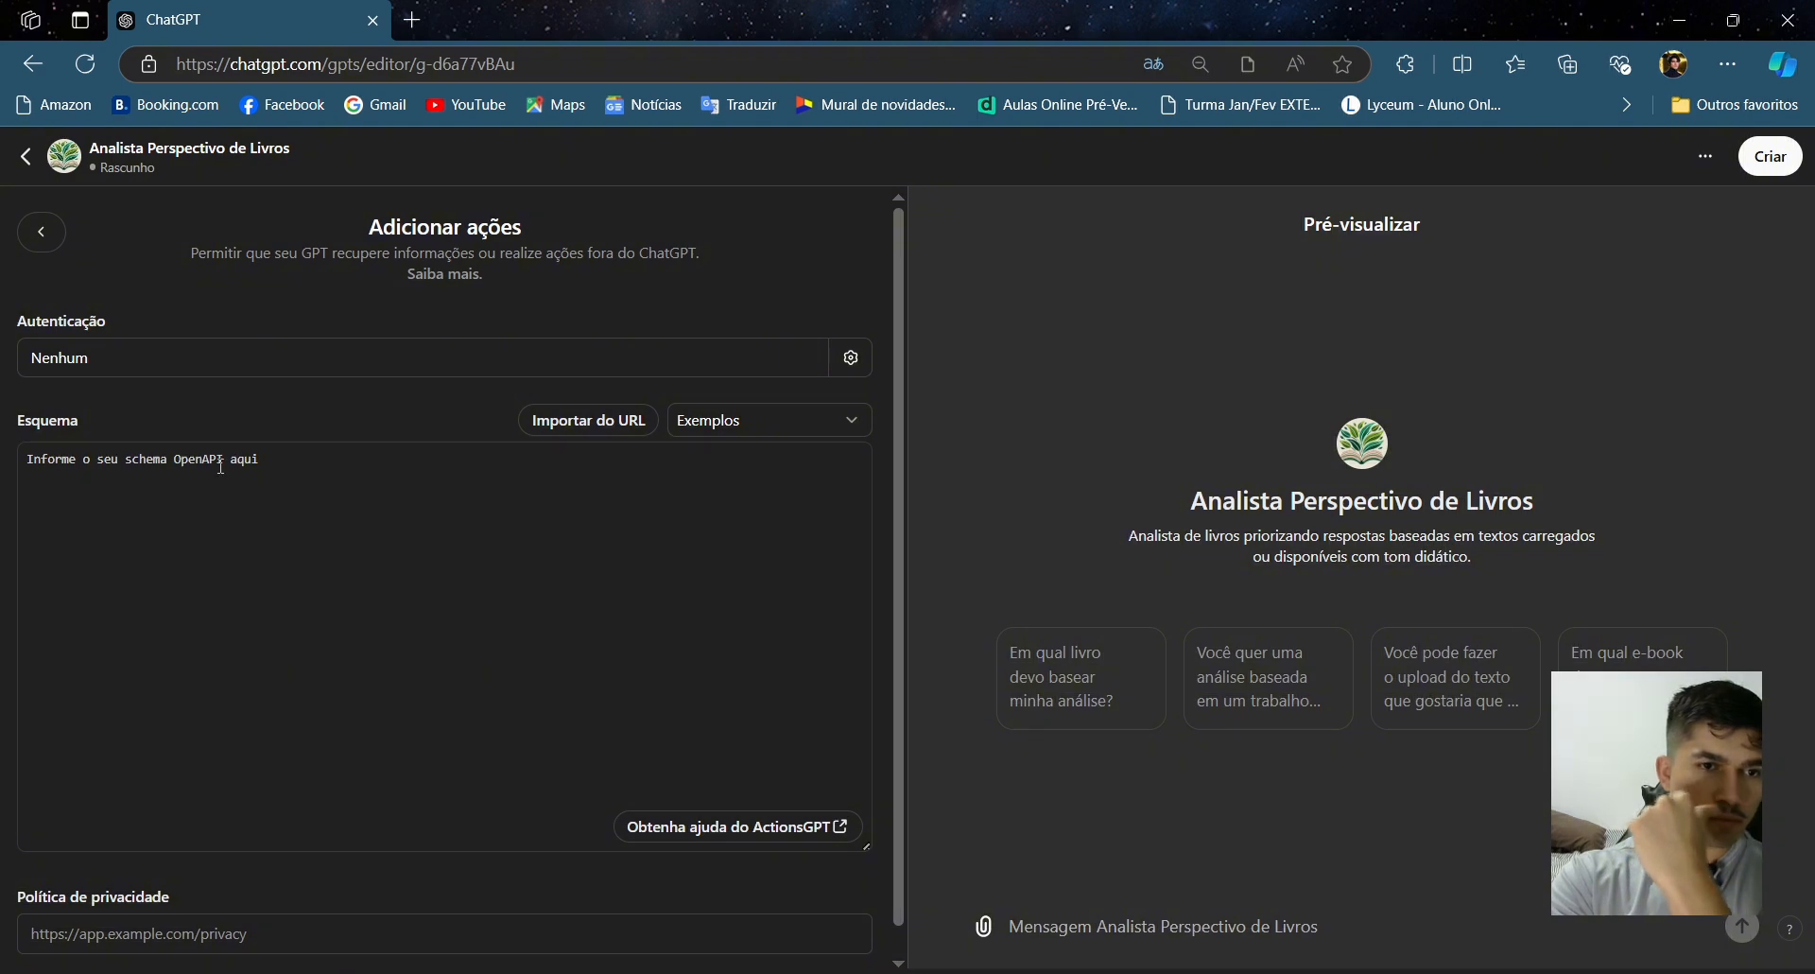
{"action": "scroll", "coordinate": [222, 465], "scroll_direction": "down", "scroll_amount": 1}
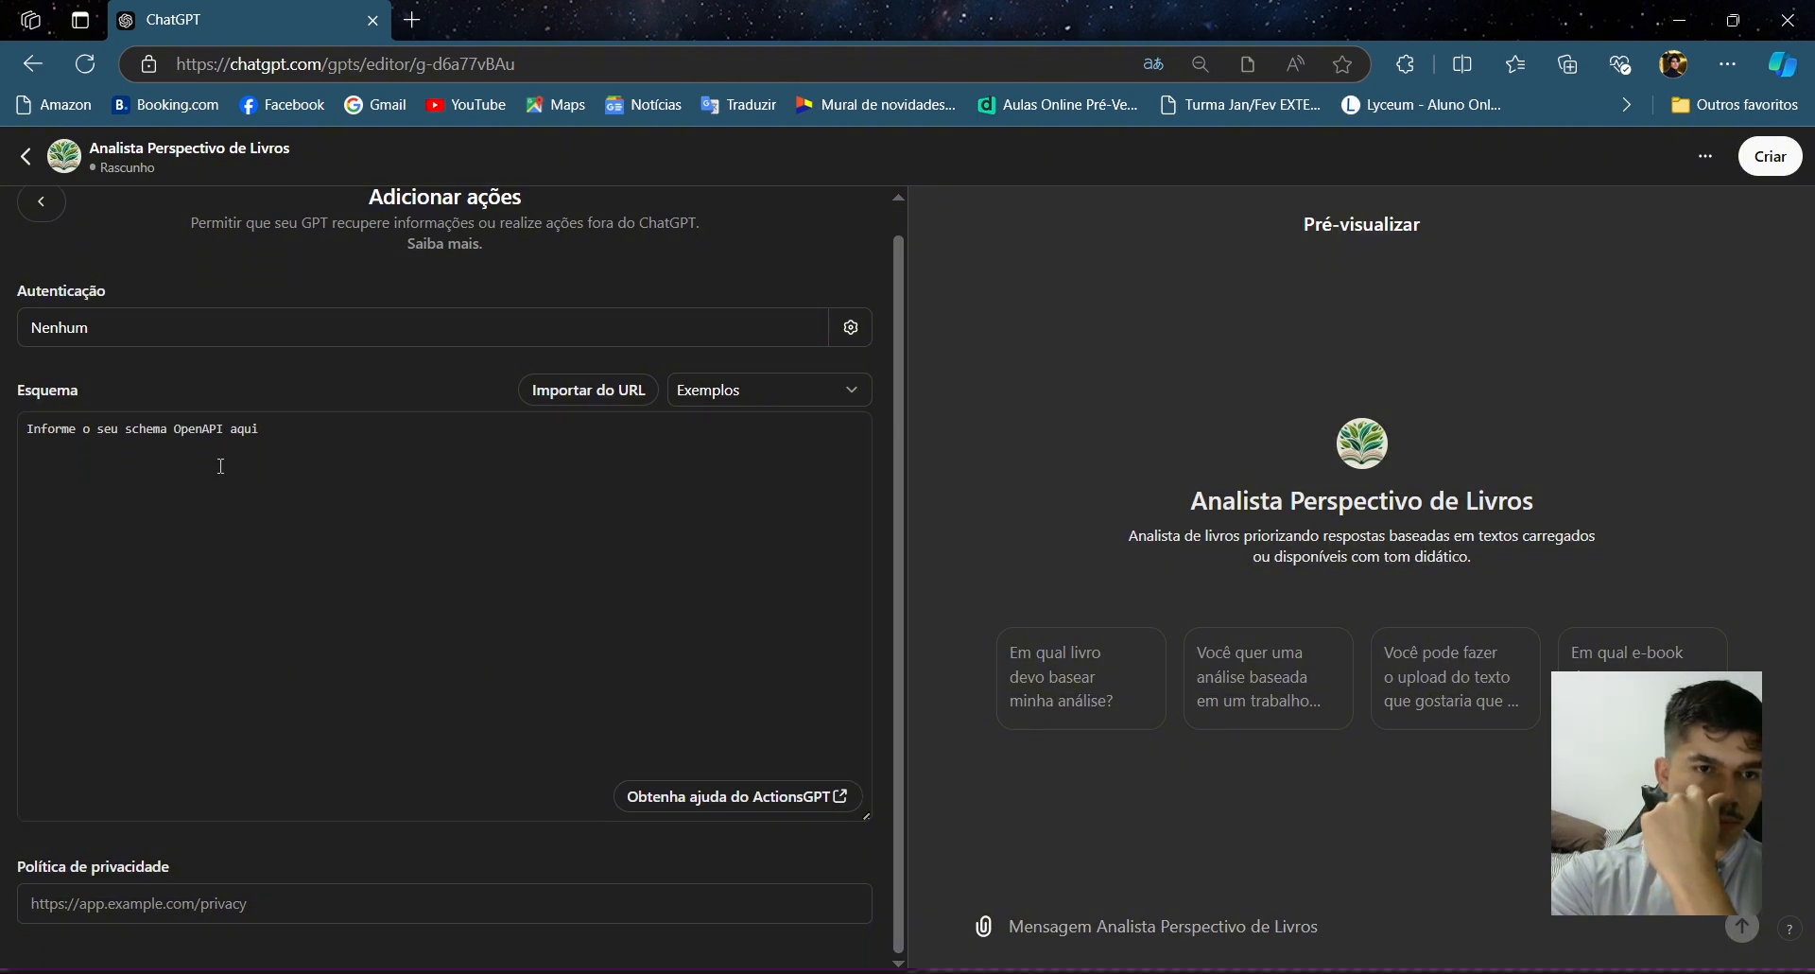
{"action": "left_click", "coordinate": [39, 206]}
- Turn off the Web Browsing capability for the GPT
{"action": "scroll", "coordinate": [470, 603], "scroll_direction": "down", "scroll_amount": 5}
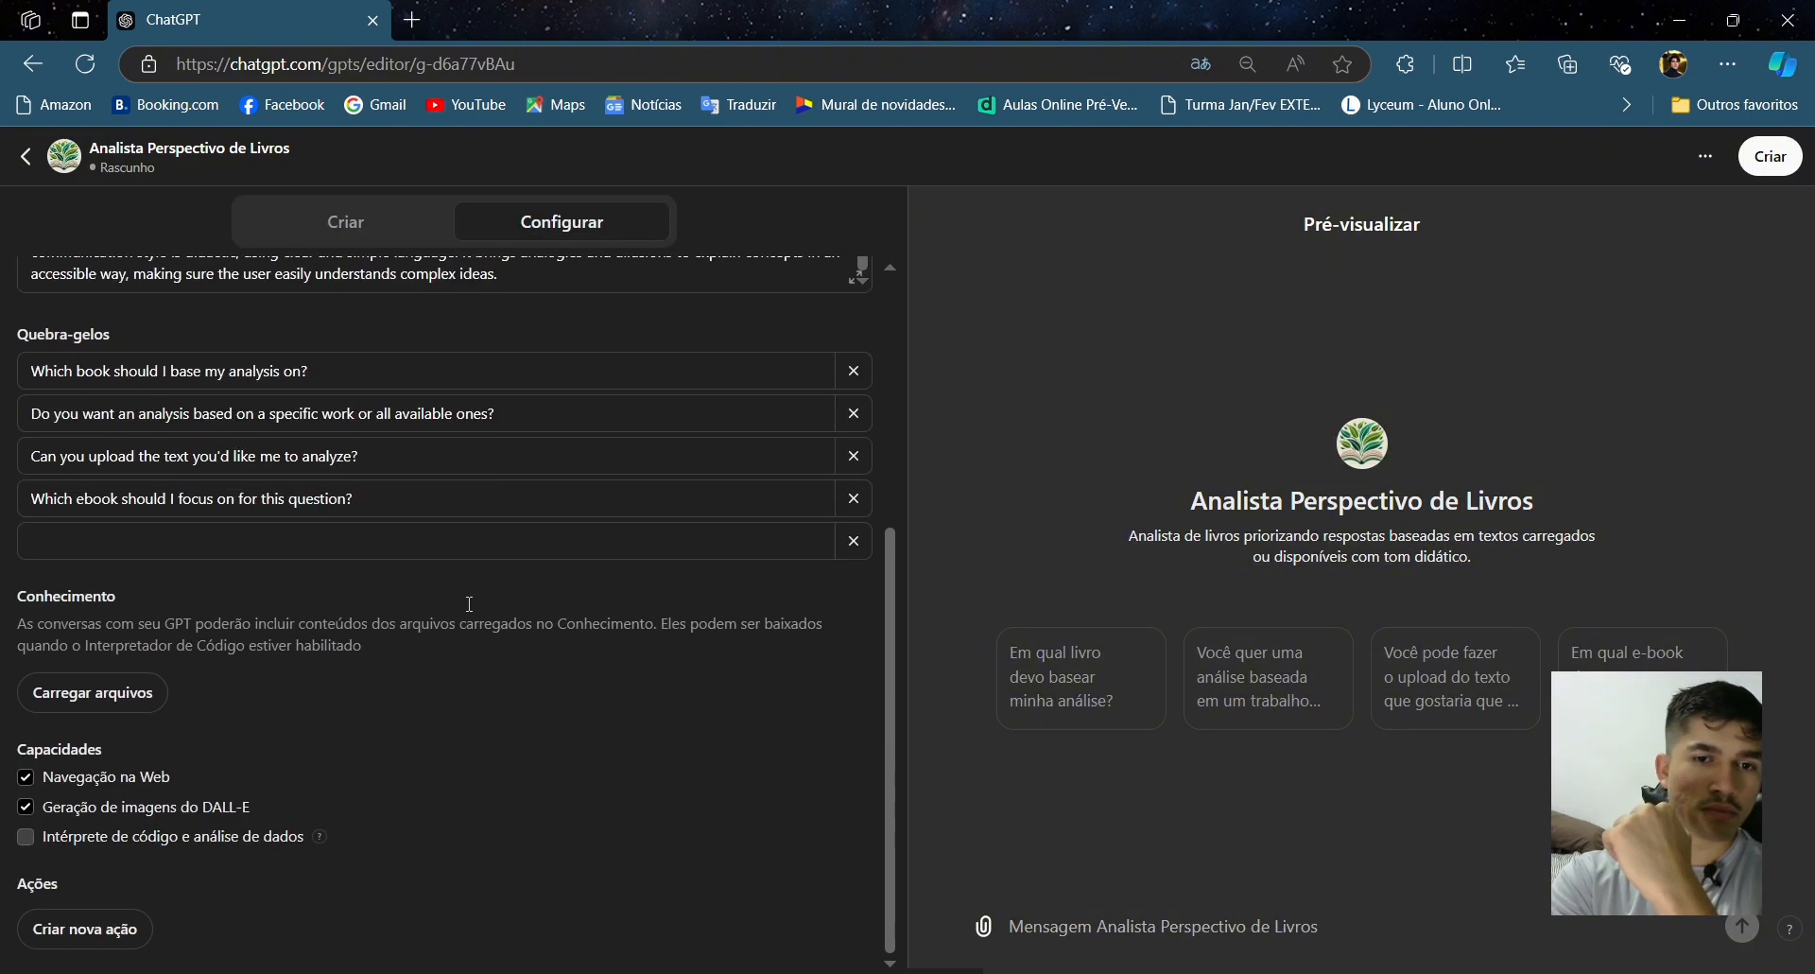
{"action": "left_click", "coordinate": [106, 694]}
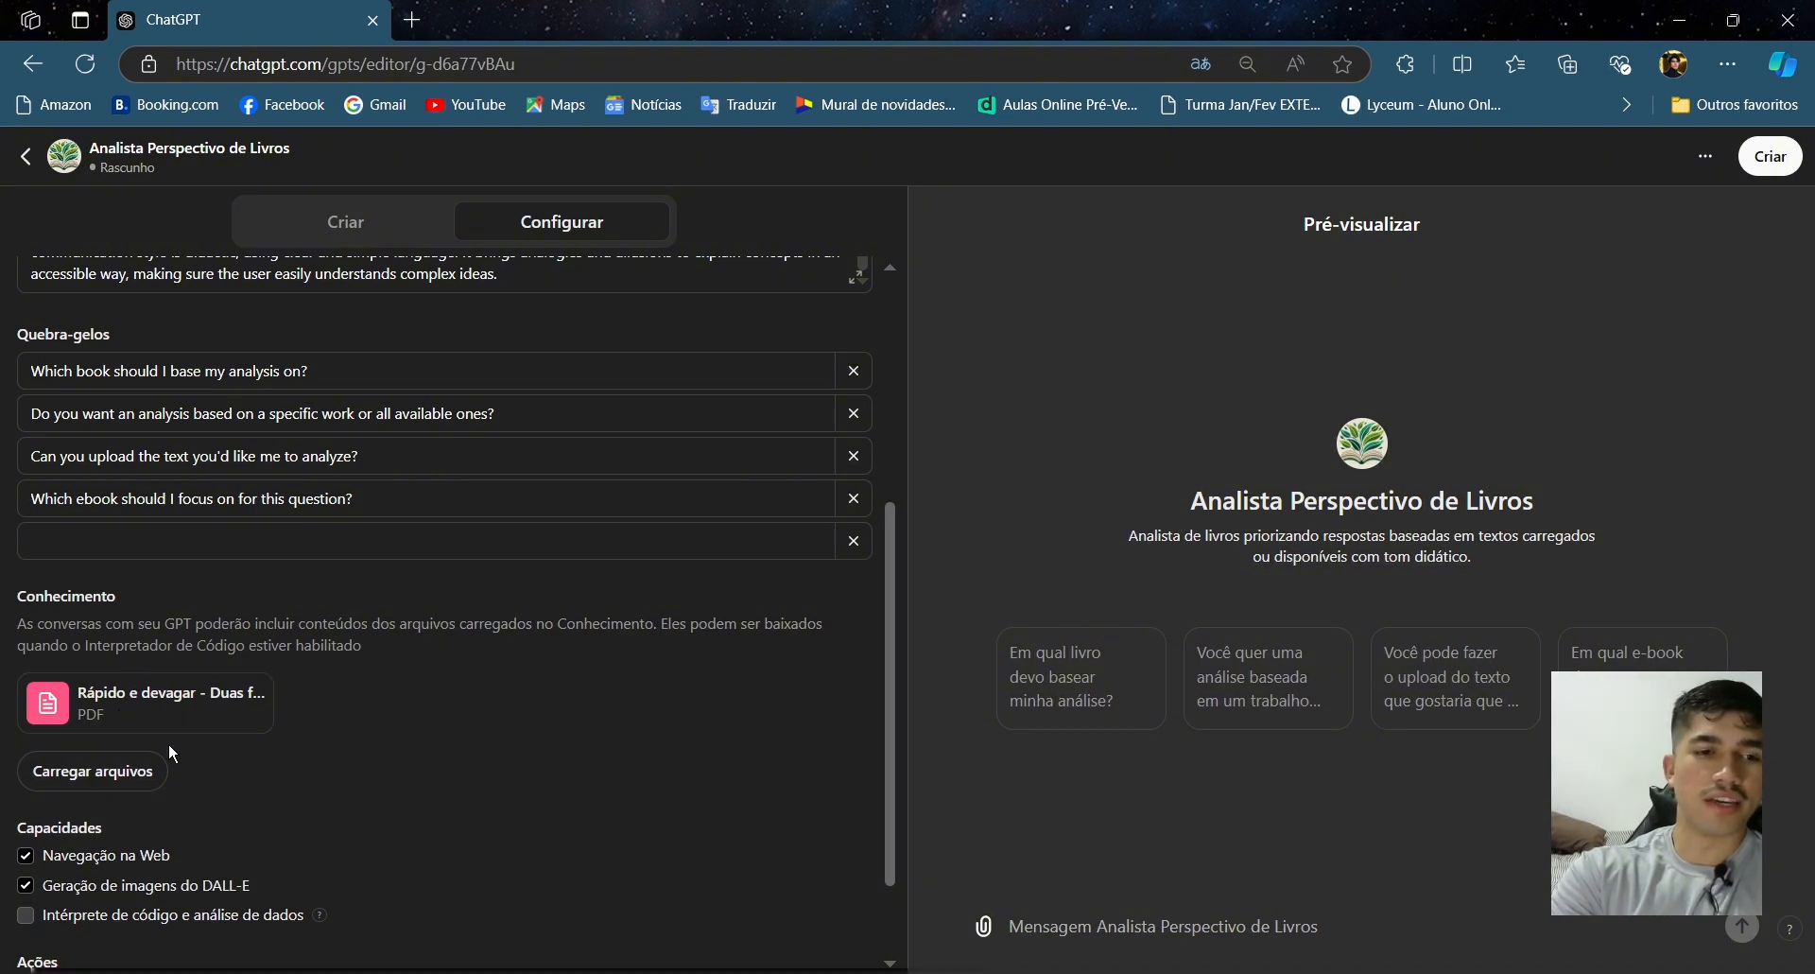
{"action": "scroll", "coordinate": [169, 754], "scroll_direction": "down", "scroll_amount": 1}
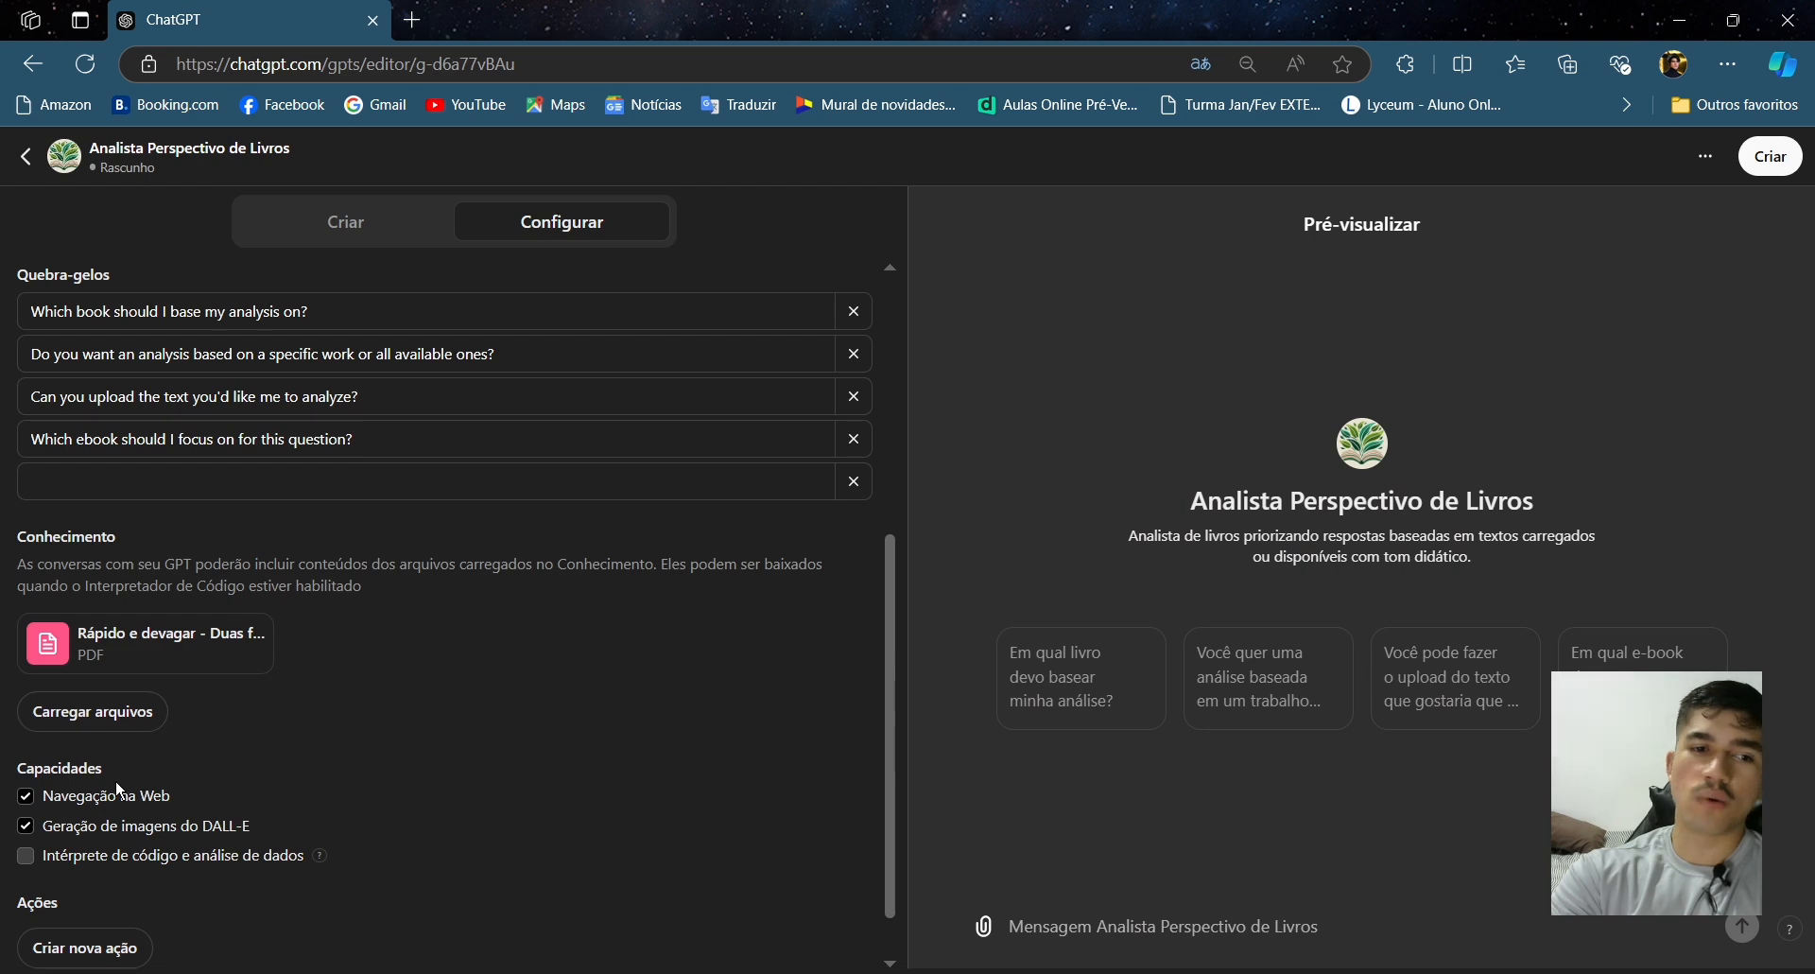
{"action": "scroll", "coordinate": [183, 803], "scroll_direction": "down", "scroll_amount": 1}
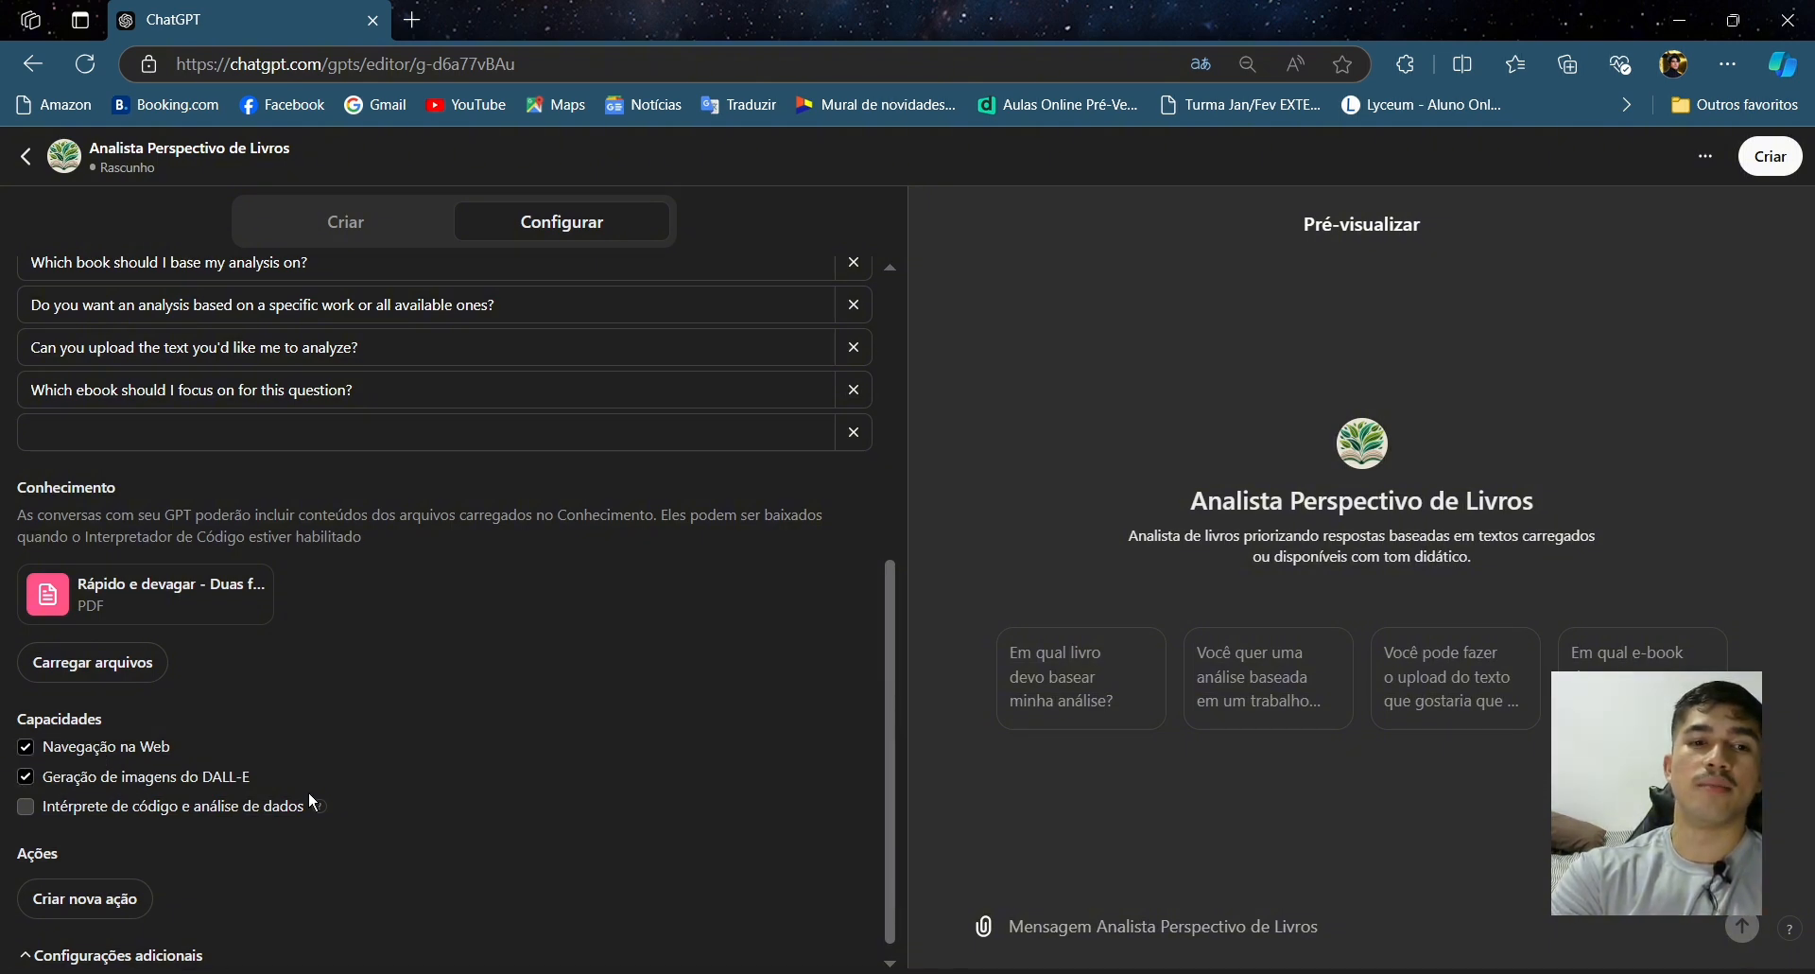
{"action": "left_click", "coordinate": [99, 756]}
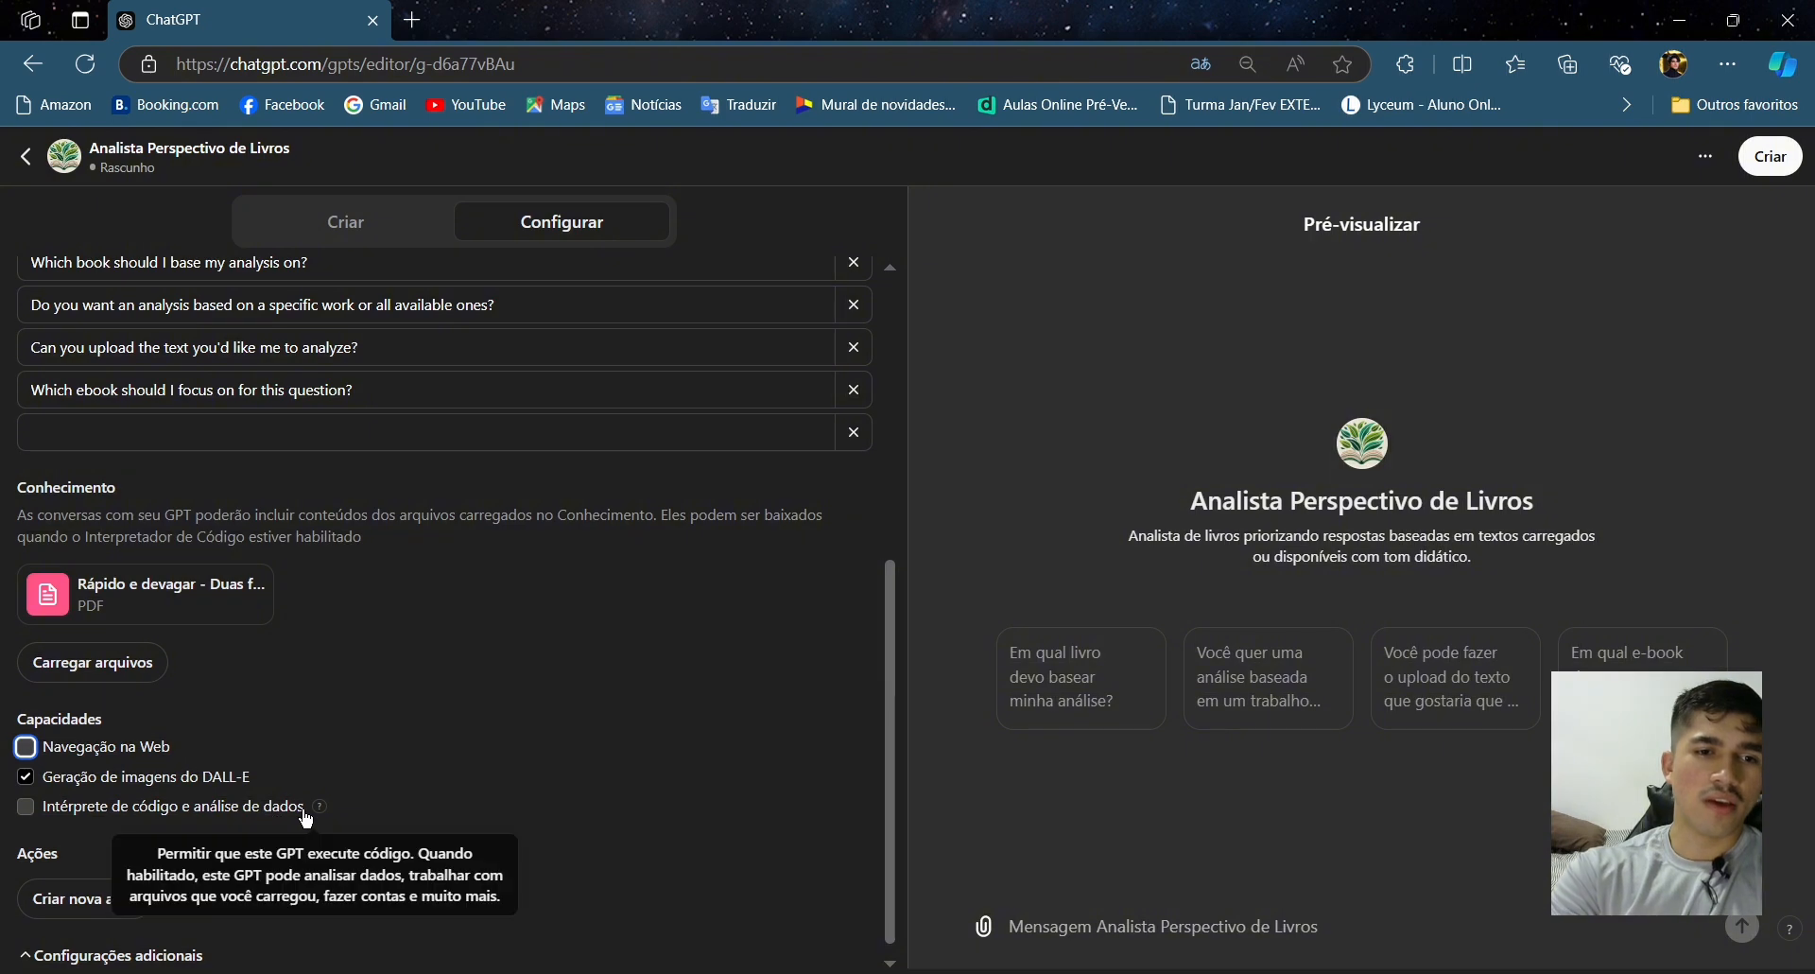
{"action": "mouse_move", "coordinate": [318, 813]}
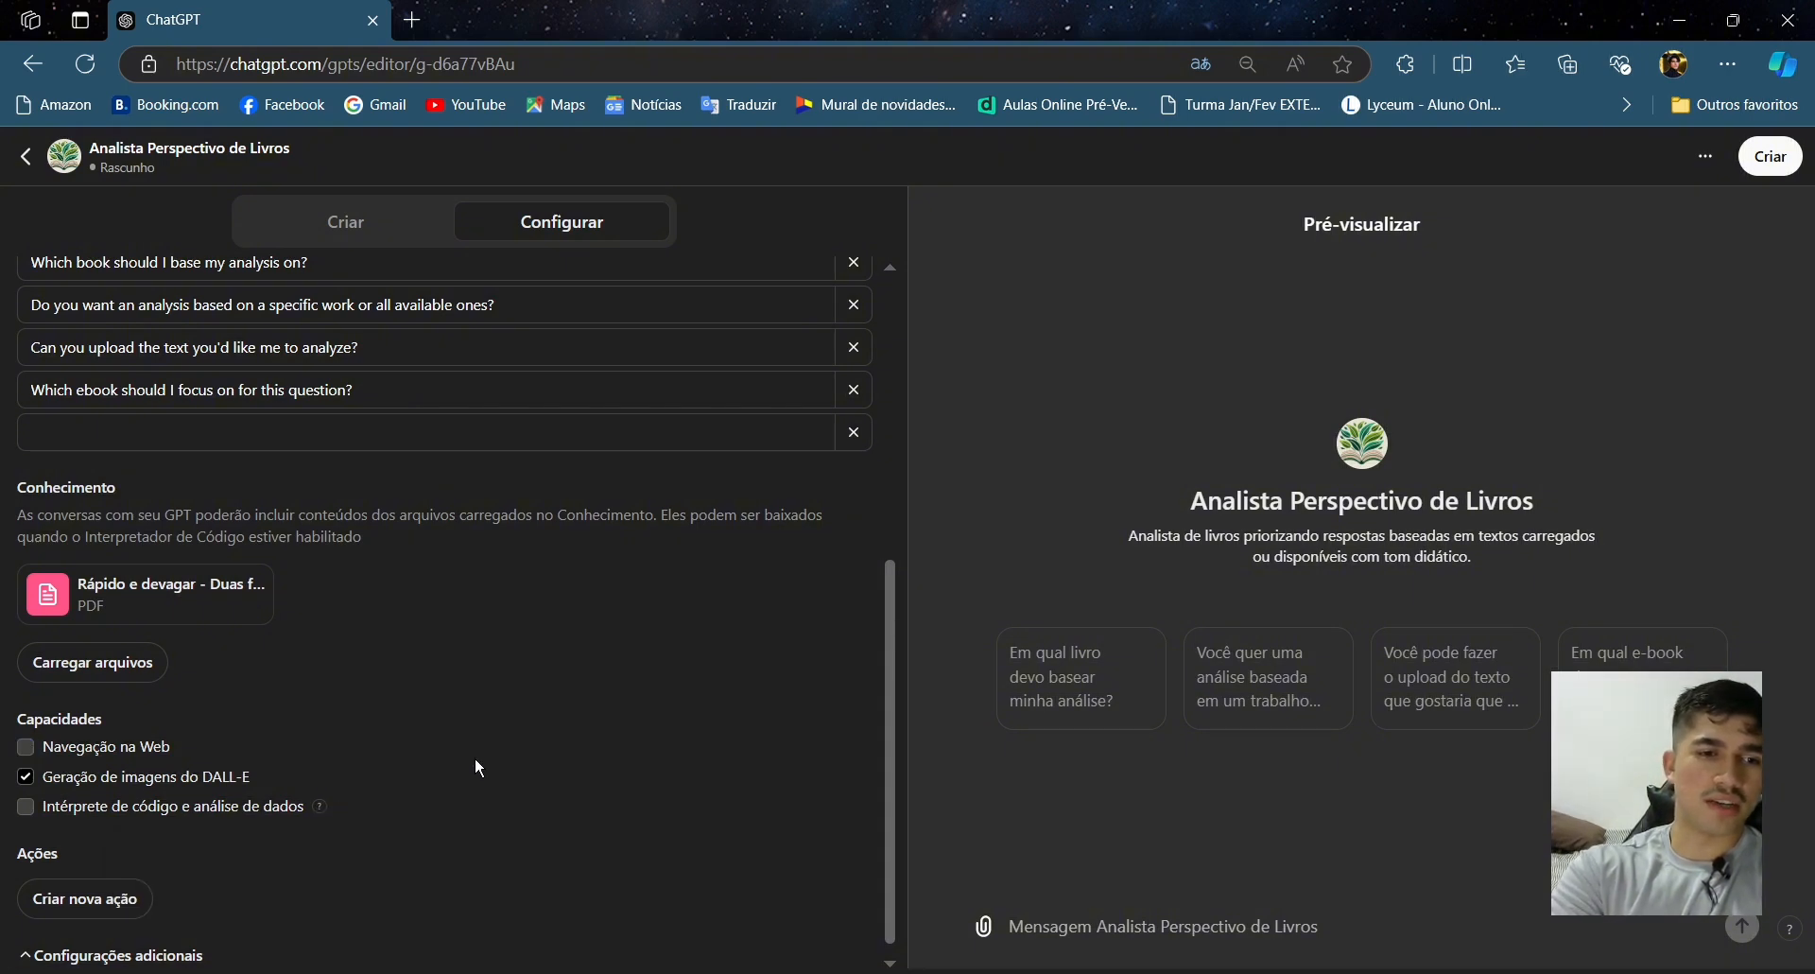
- Expand the additional settings section to see its option
{"action": "scroll", "coordinate": [477, 767], "scroll_direction": "down", "scroll_amount": 1}
{"action": "left_click", "coordinate": [124, 939]}
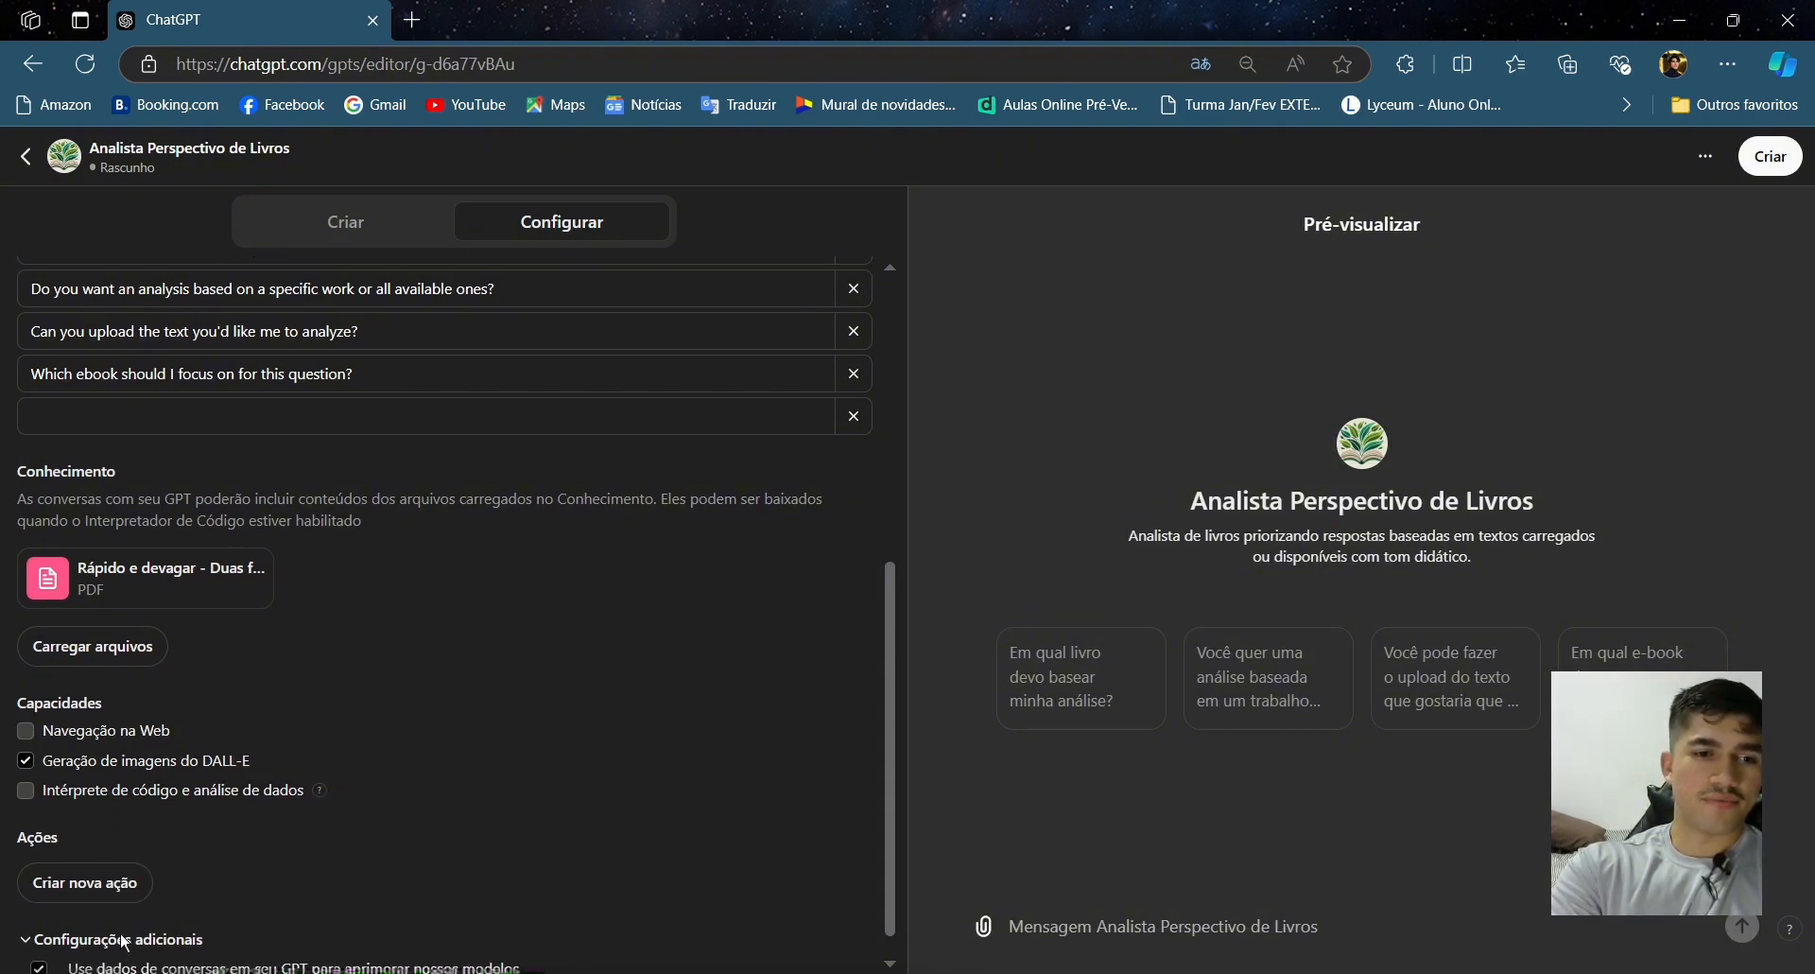
{"action": "scroll", "coordinate": [397, 819], "scroll_direction": "down", "scroll_amount": 1}
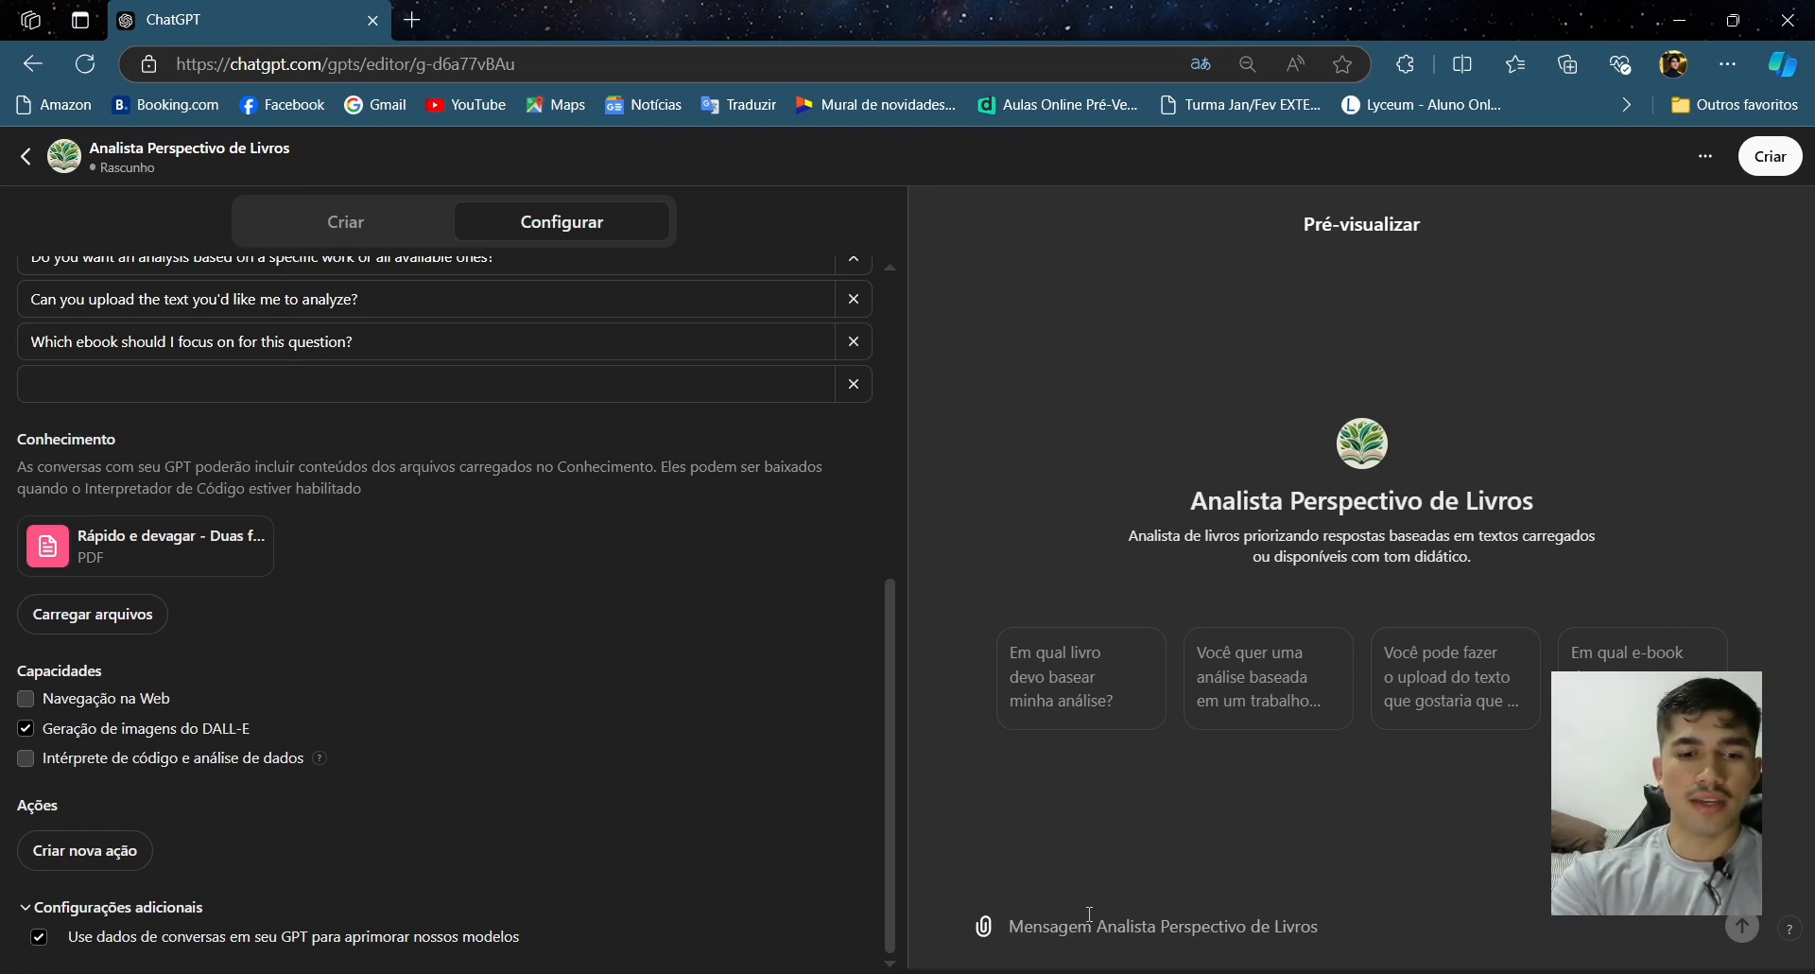
{"action": "type", "text": "Te"}
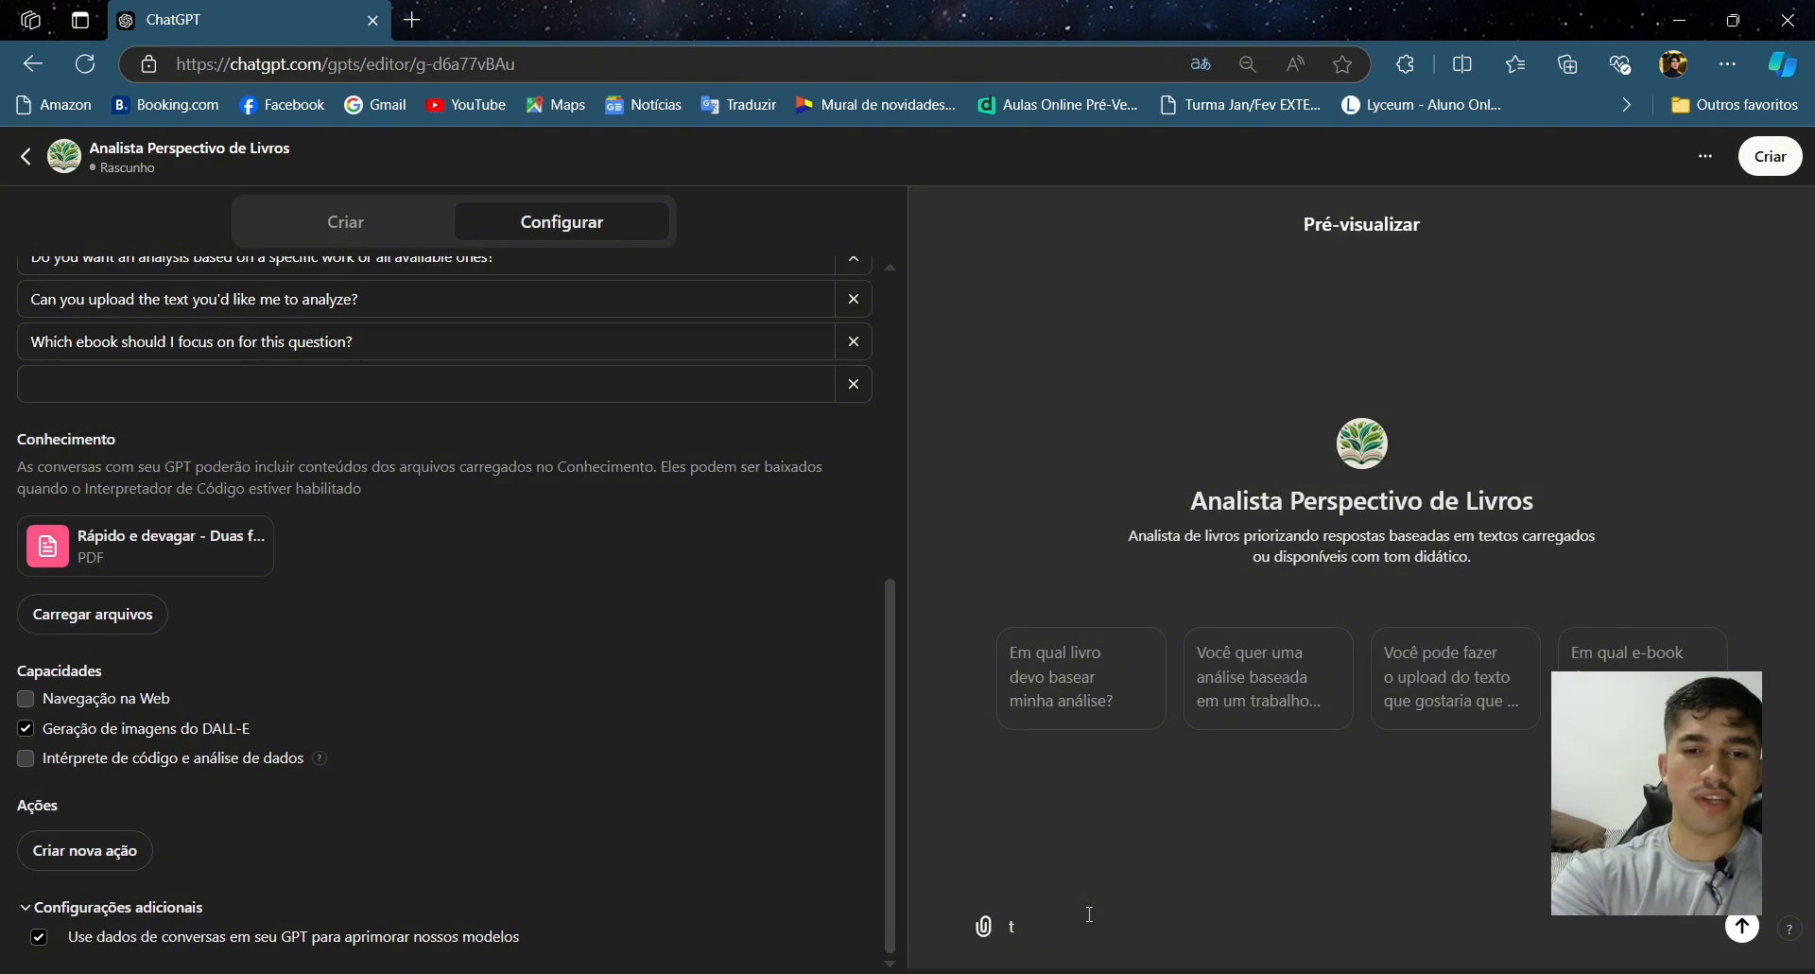
{"action": "type", "text": "oria de"}
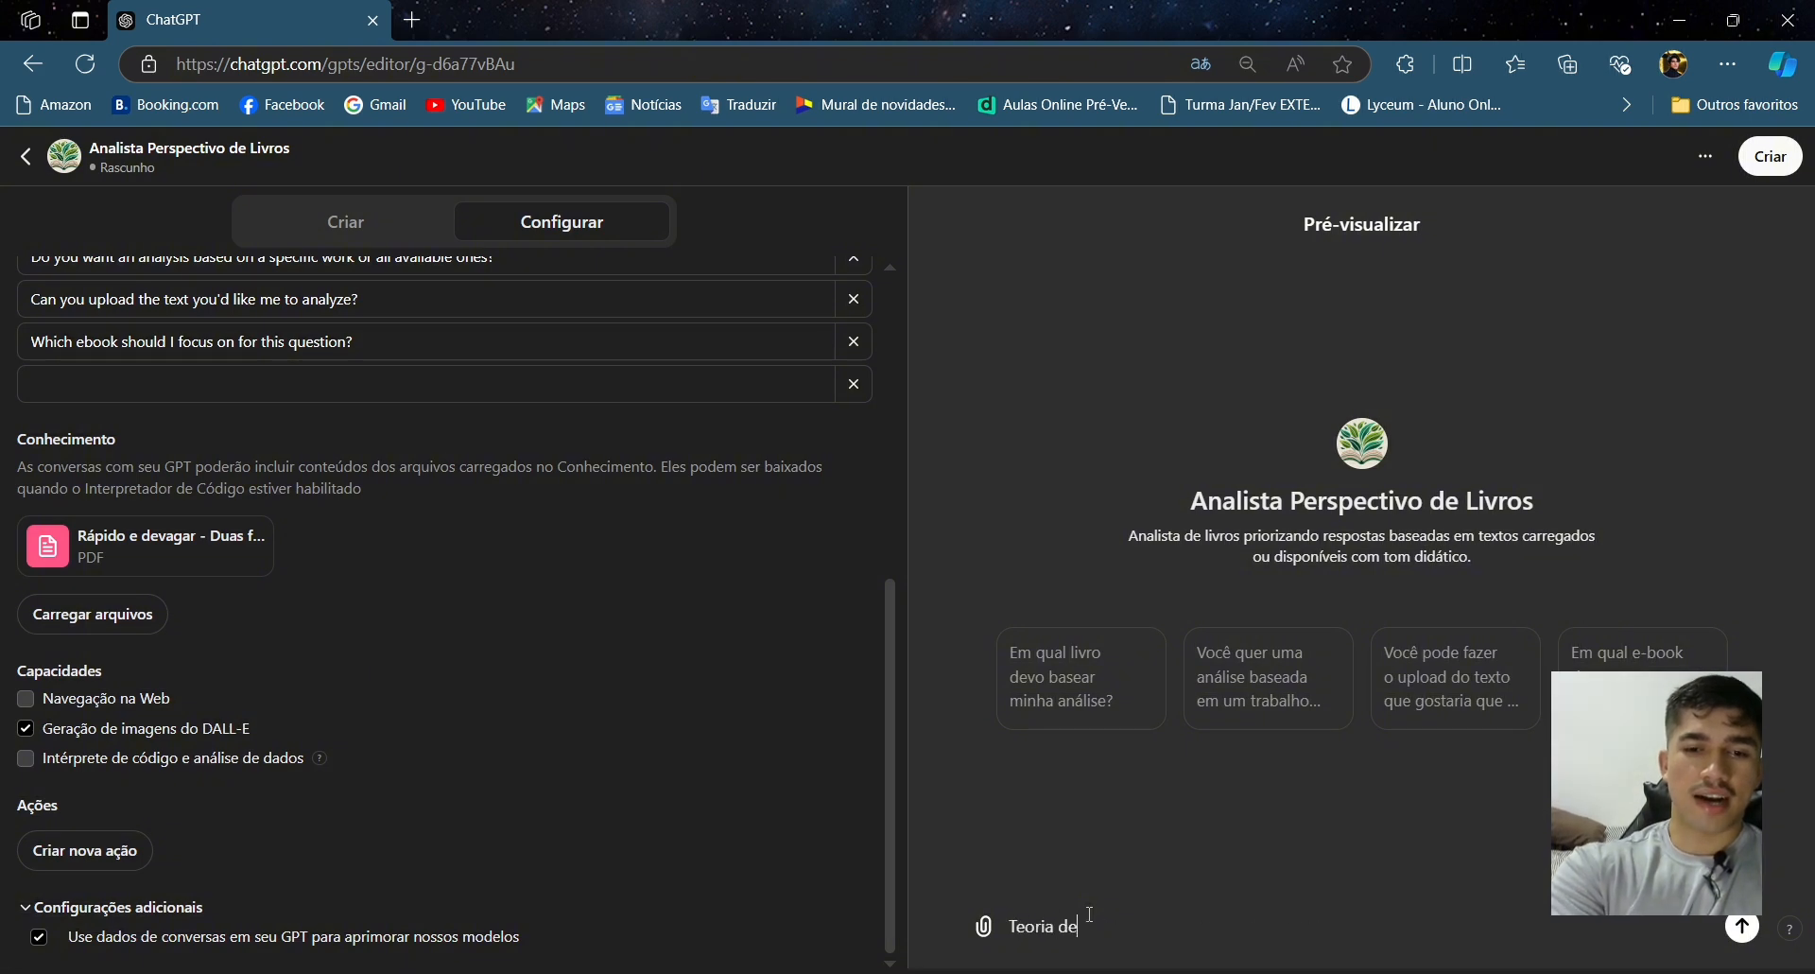
{"action": "key", "text": "BackSpace"}
{"action": "key", "text": "BackSpace"}
{"action": "type", "text": "Per"}
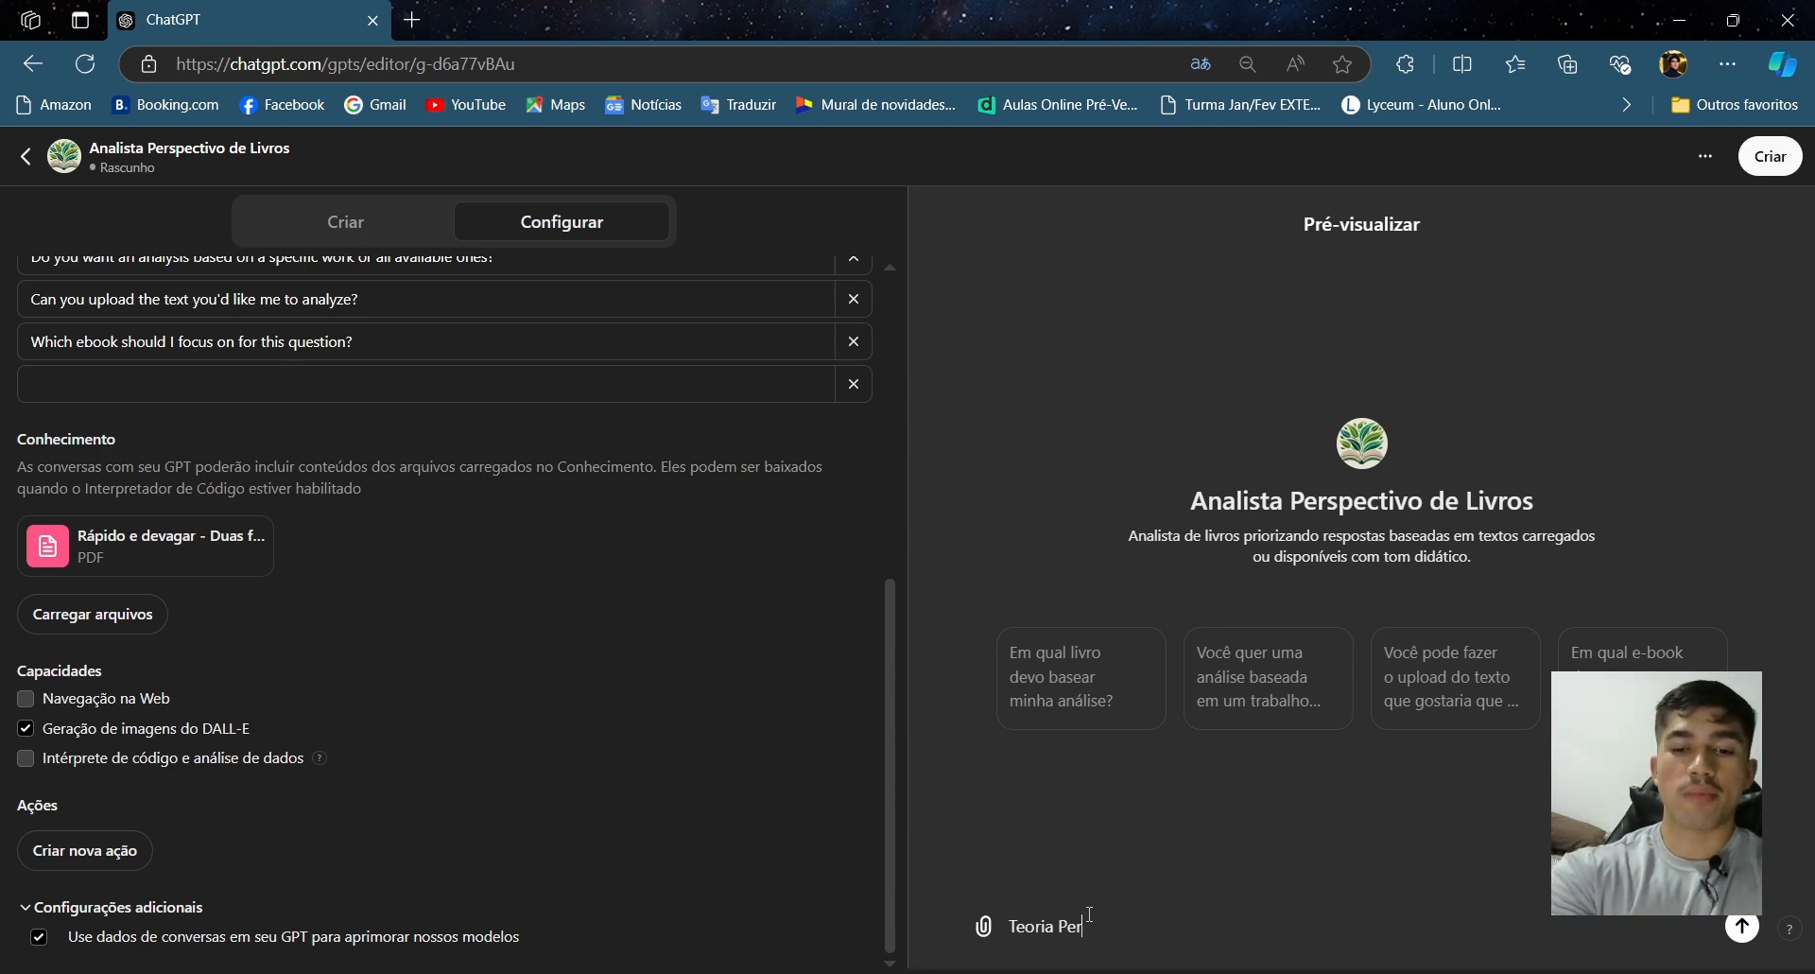
{"action": "key", "text": "BackSpace"}
{"action": "key", "text": "BackSpace"}
{"action": "key", "text": "BackSpace"}
{"action": "key", "text": "BackSpace"}
{"action": "key", "text": "BackSpace"}
{"action": "key", "text": "BackSpace"}
{"action": "key", "text": "BackSpace"}
{"action": "key", "text": "BackSpace"}
{"action": "key", "text": "BackSpace"}
{"action": "key", "text": "BackSpace"}
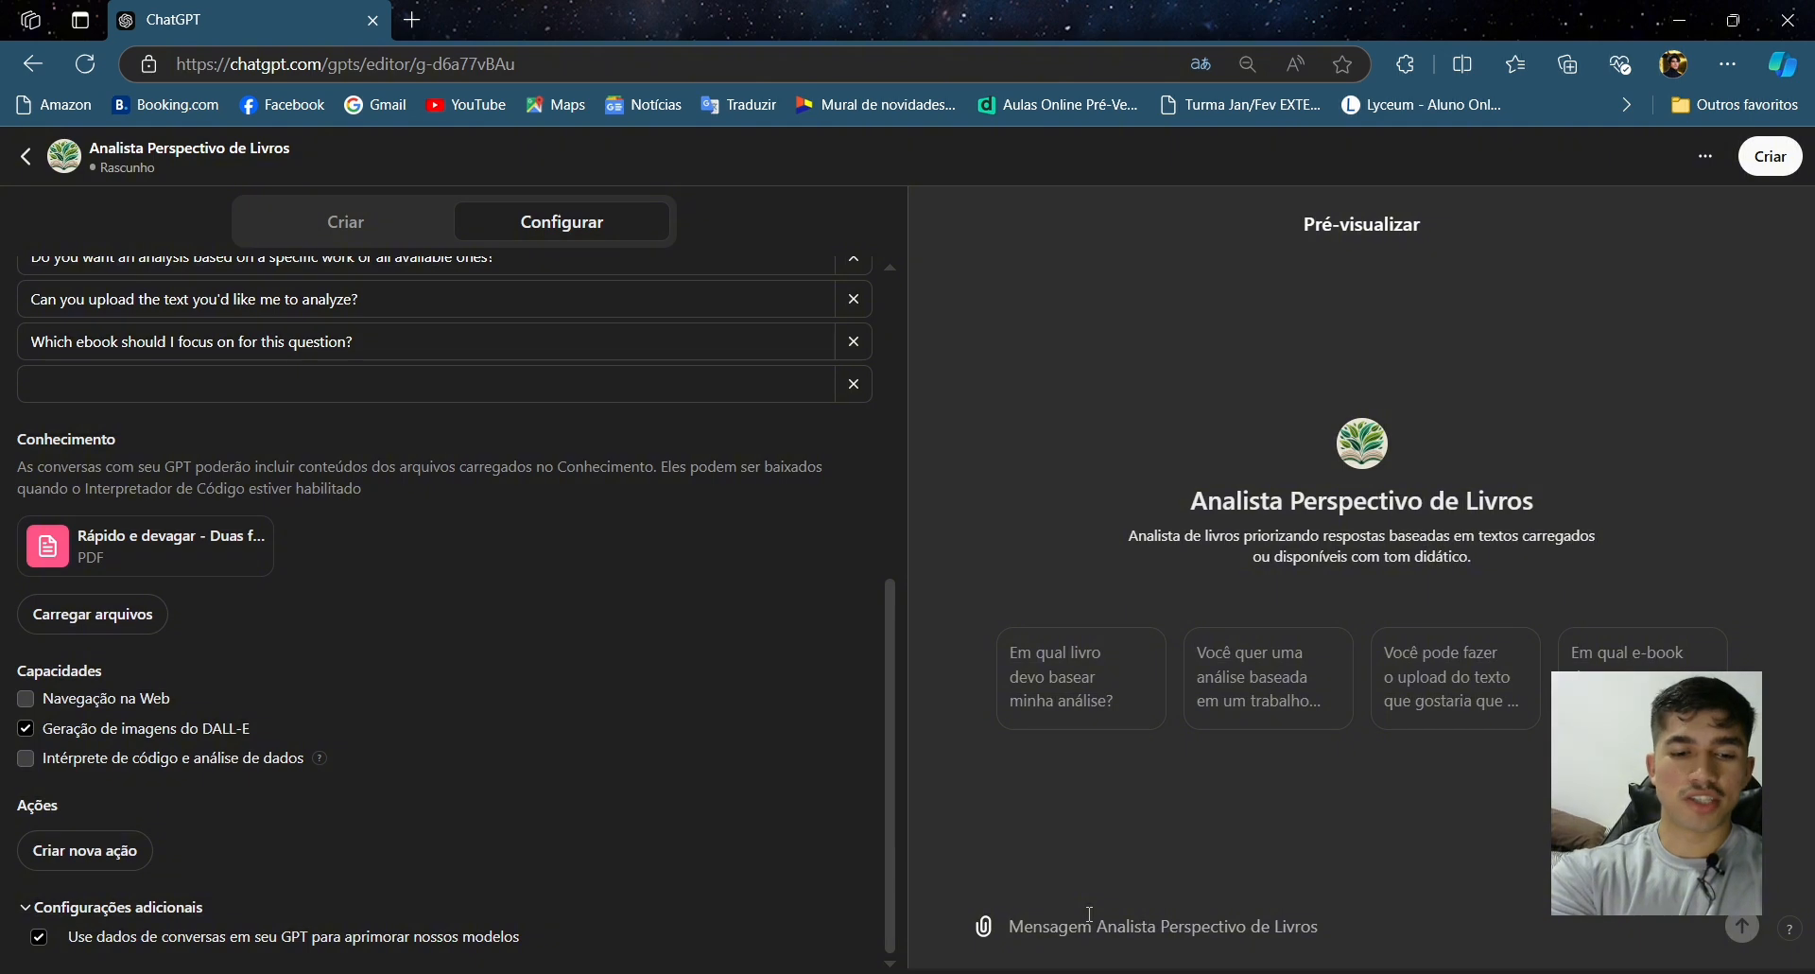
- Ask the GPT in the preview chat 'O que é a Teoria da Perspectiva?'
{"action": "type", "text": "O que é a Teori"}
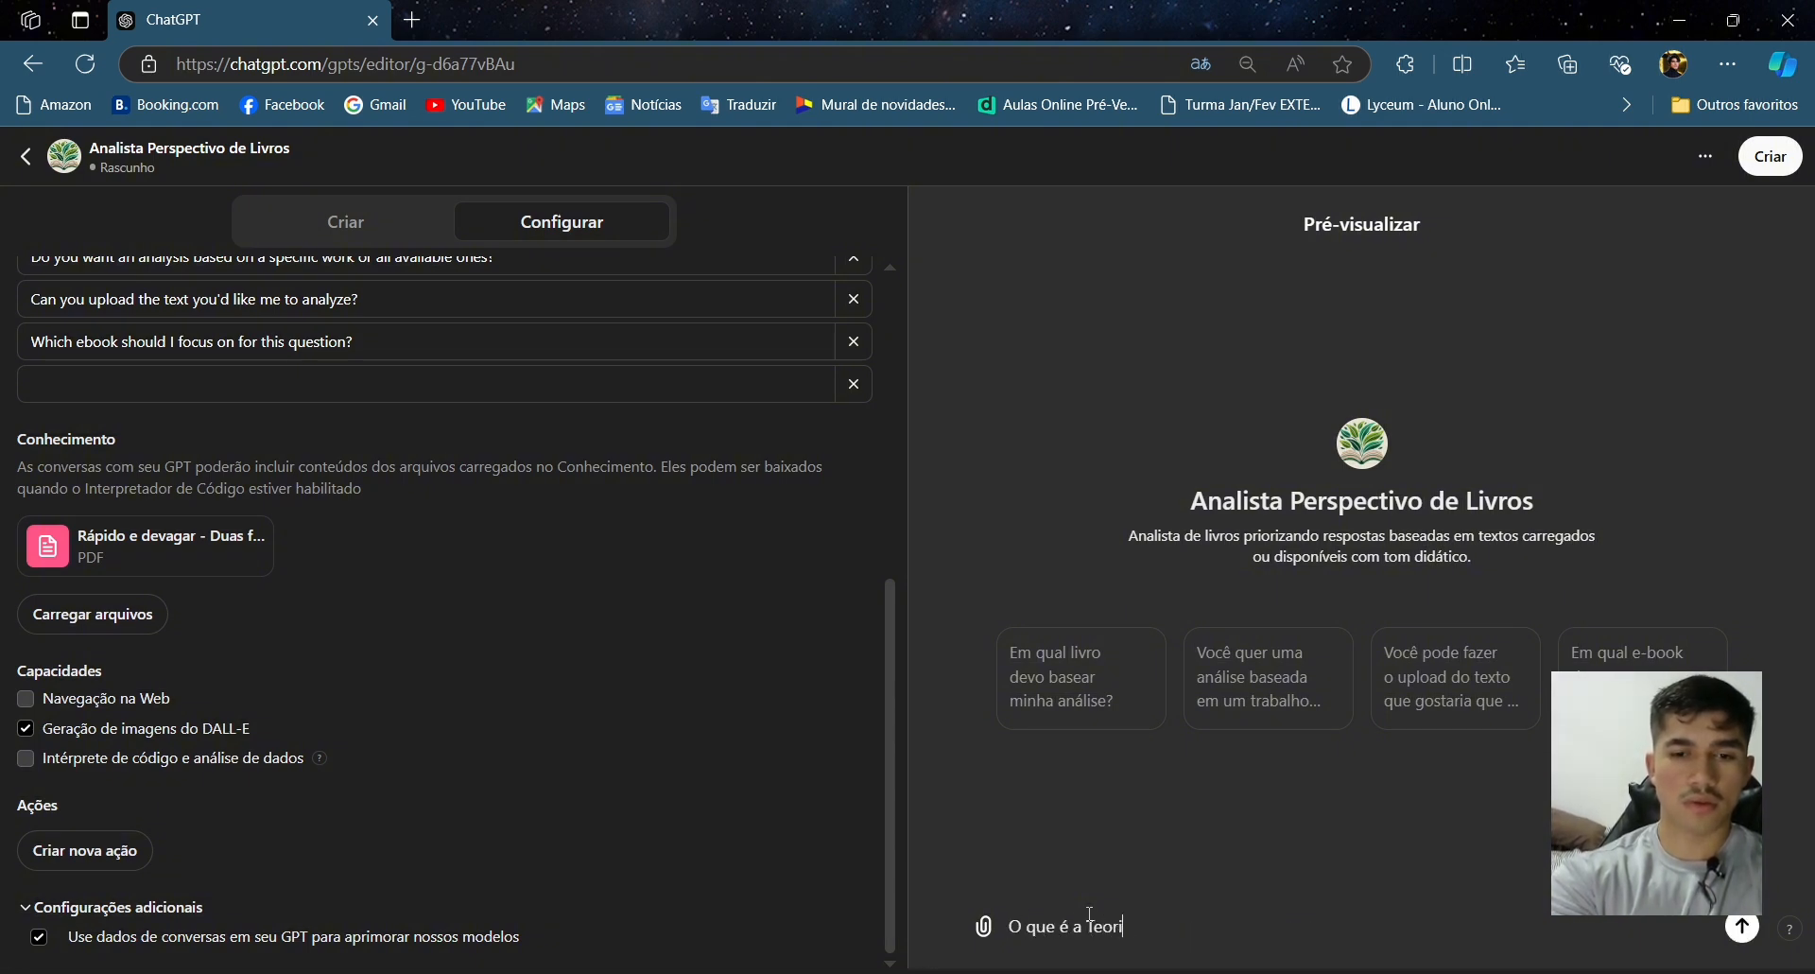
{"action": "type", "text": "a da p"}
{"action": "key", "text": "BackSpace"}
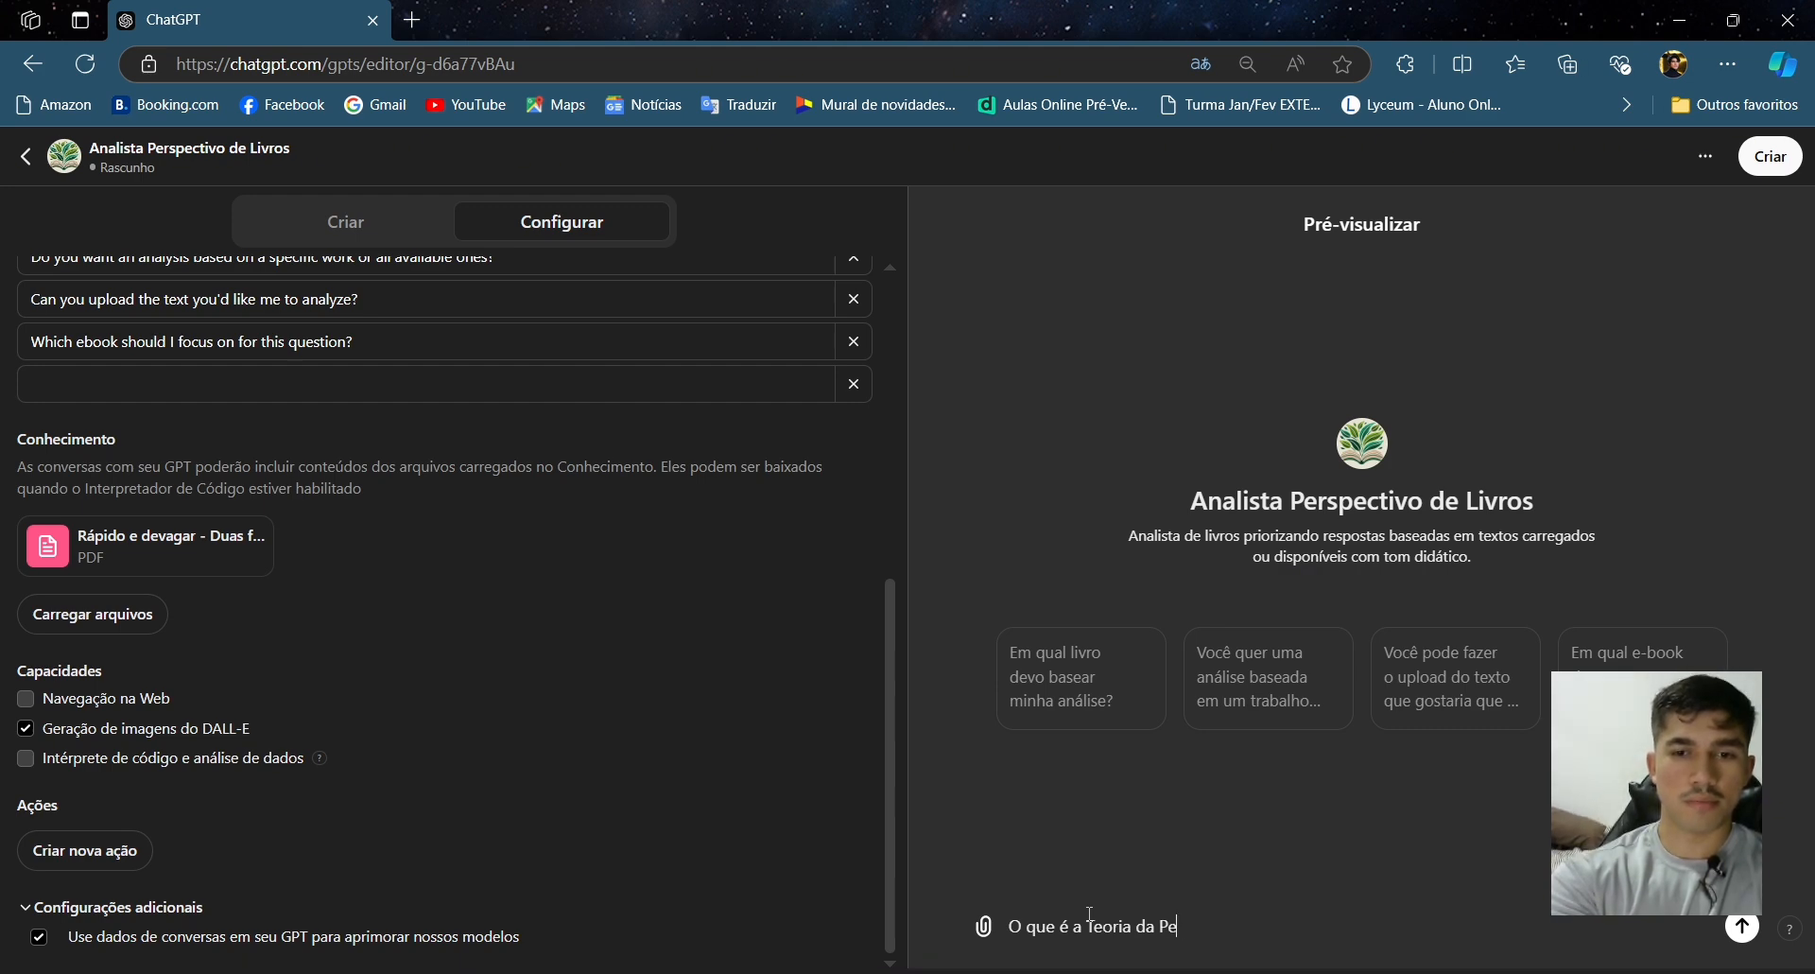
{"action": "type", "text": "rspectiva?"}
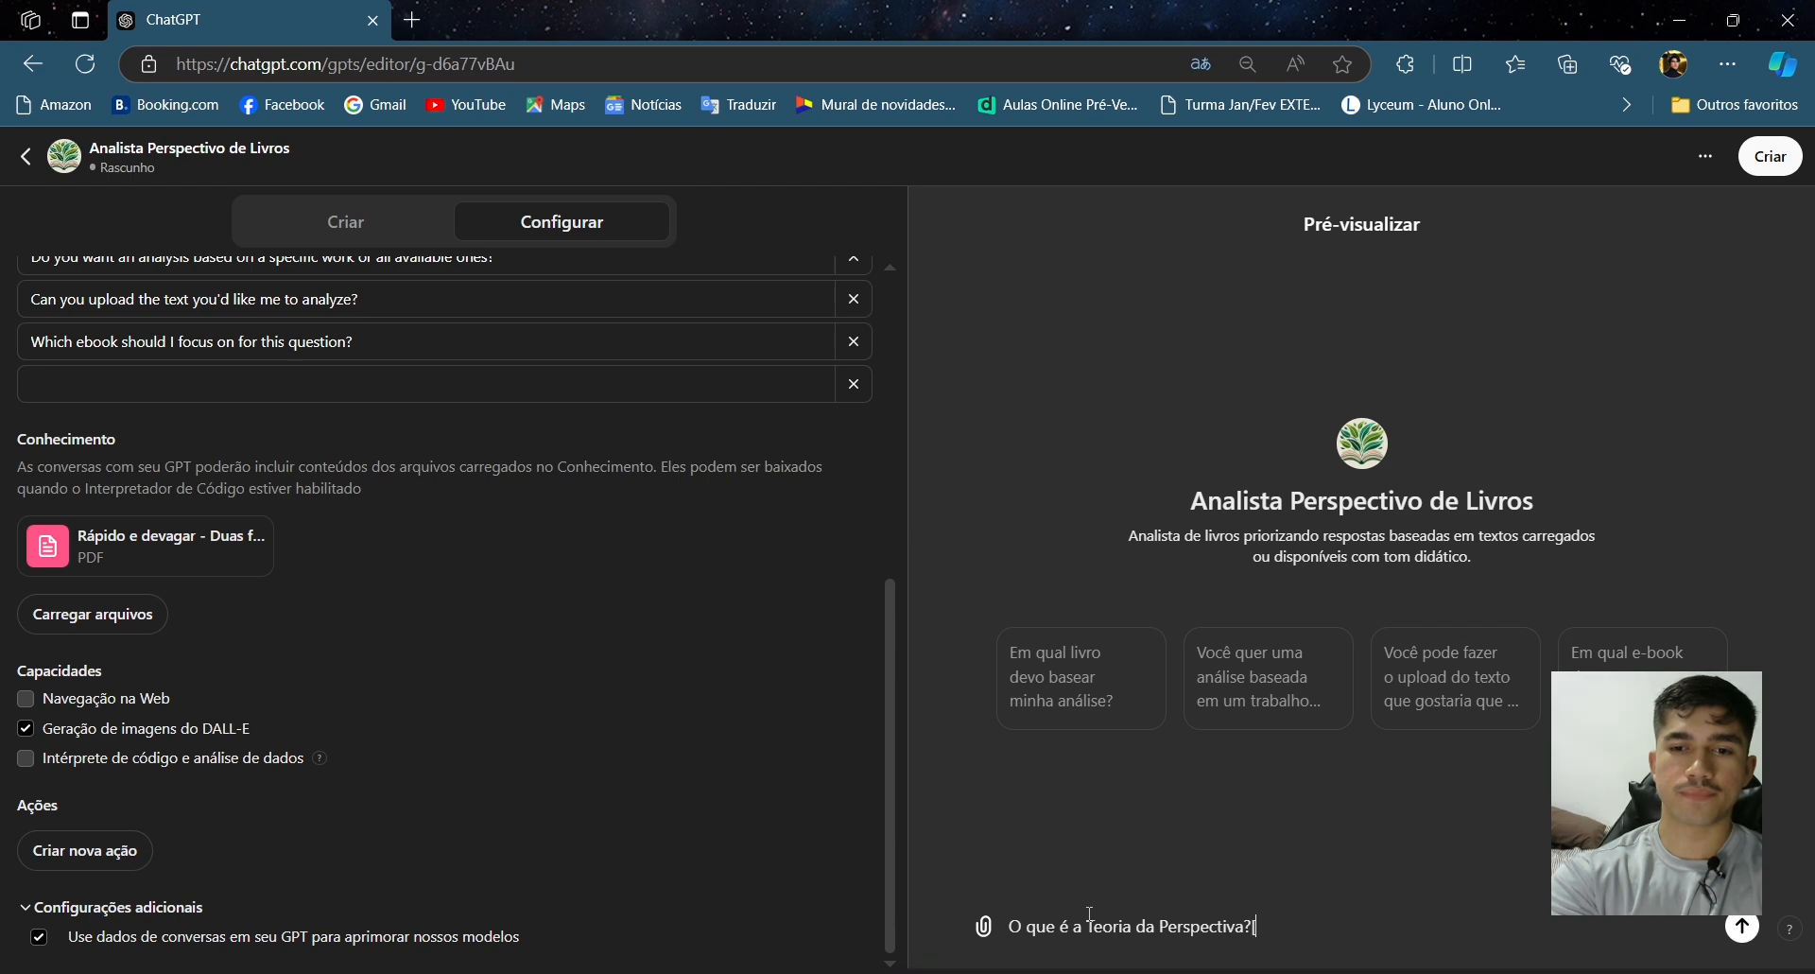
{"action": "key", "text": "Return"}
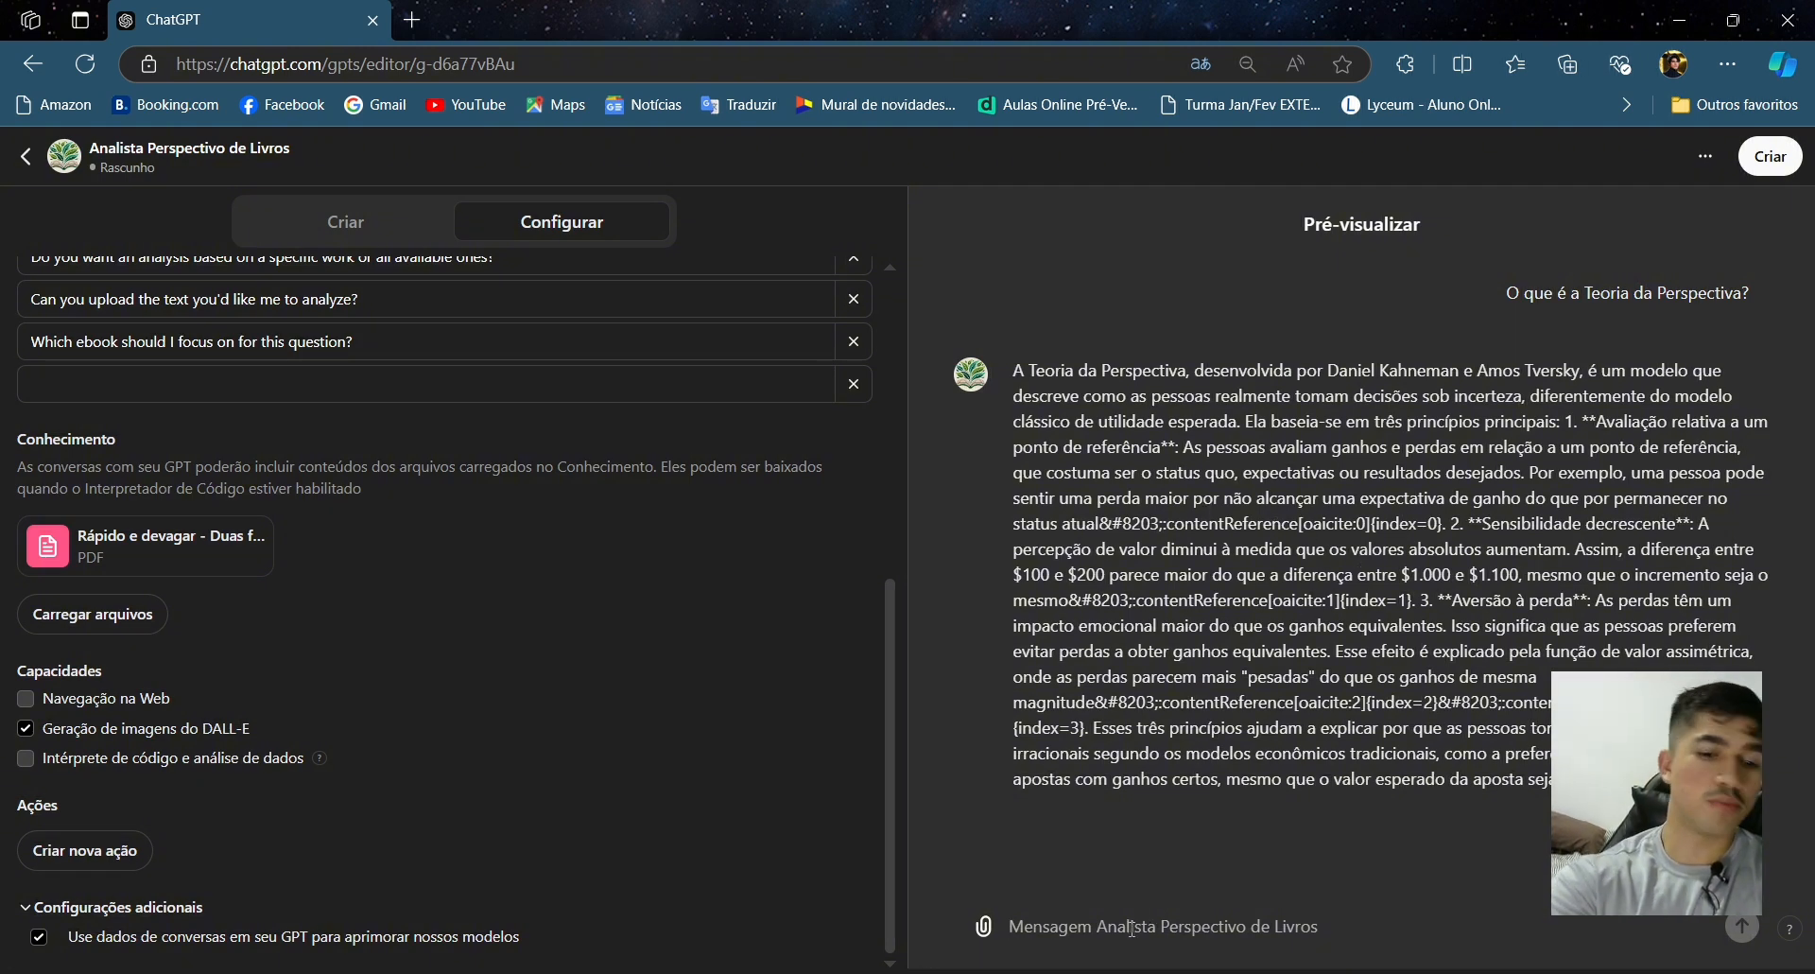
- Send the follow-up request 'Formate o texto' in the preview chat
{"action": "type", "text": "Formate o text"}
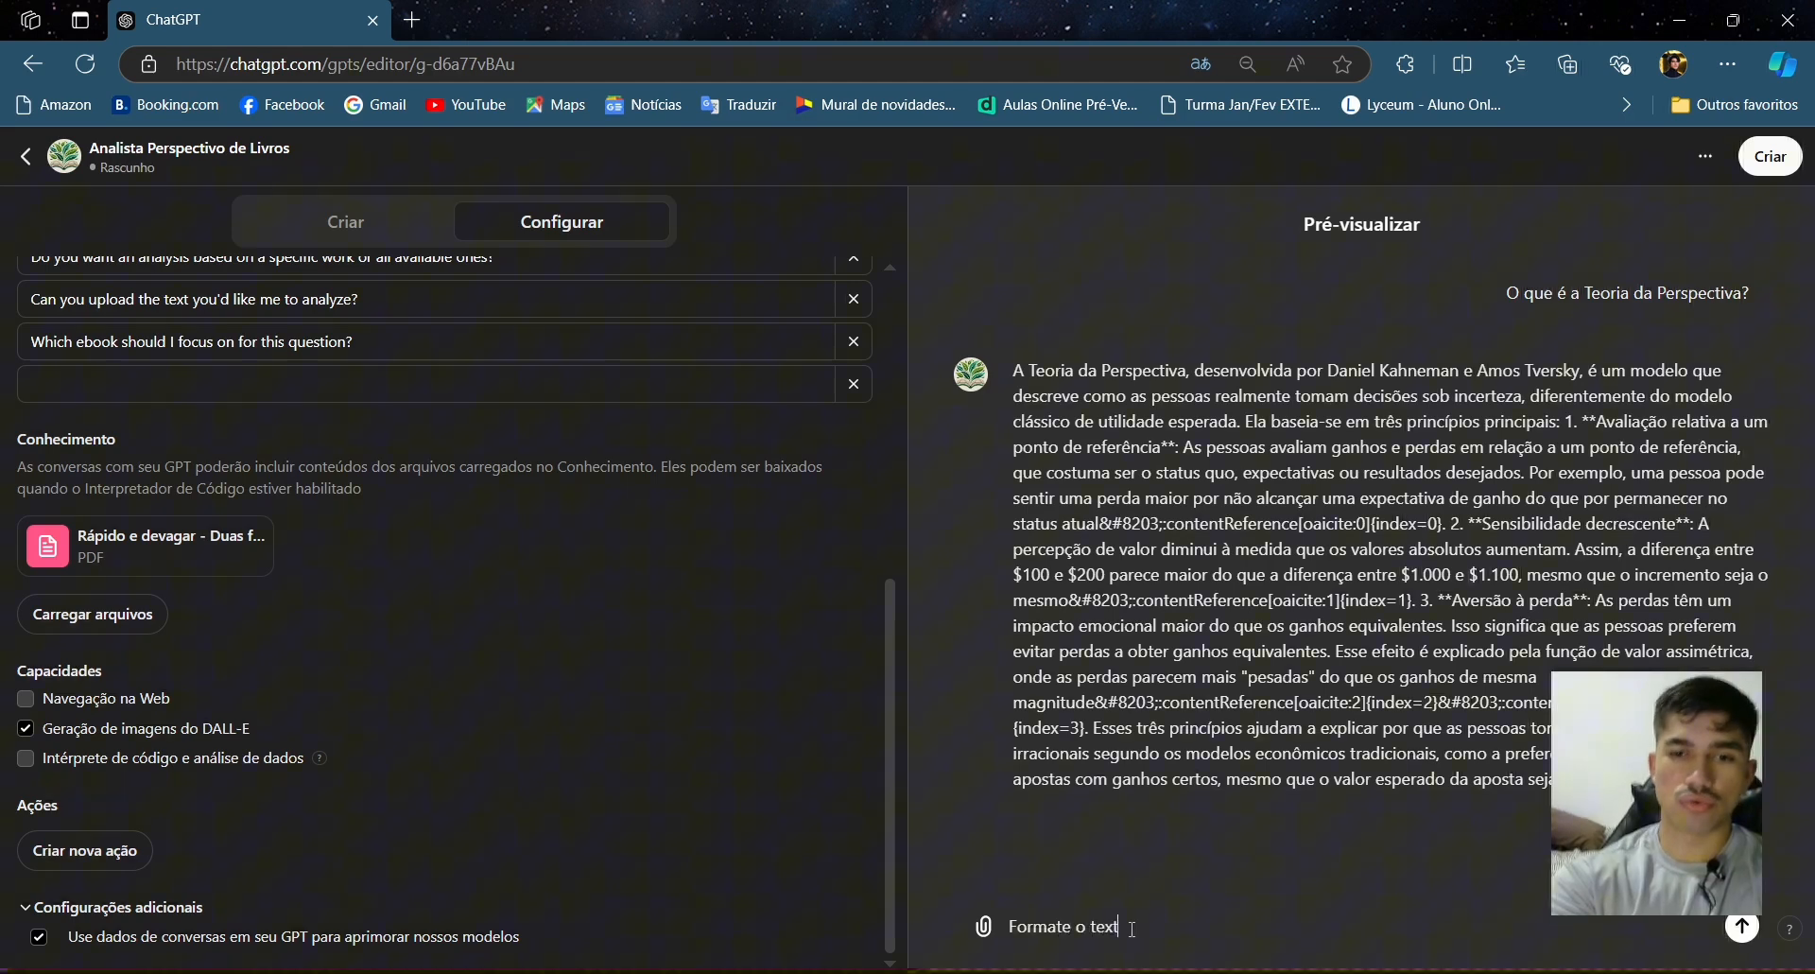
{"action": "key", "text": "Return"}
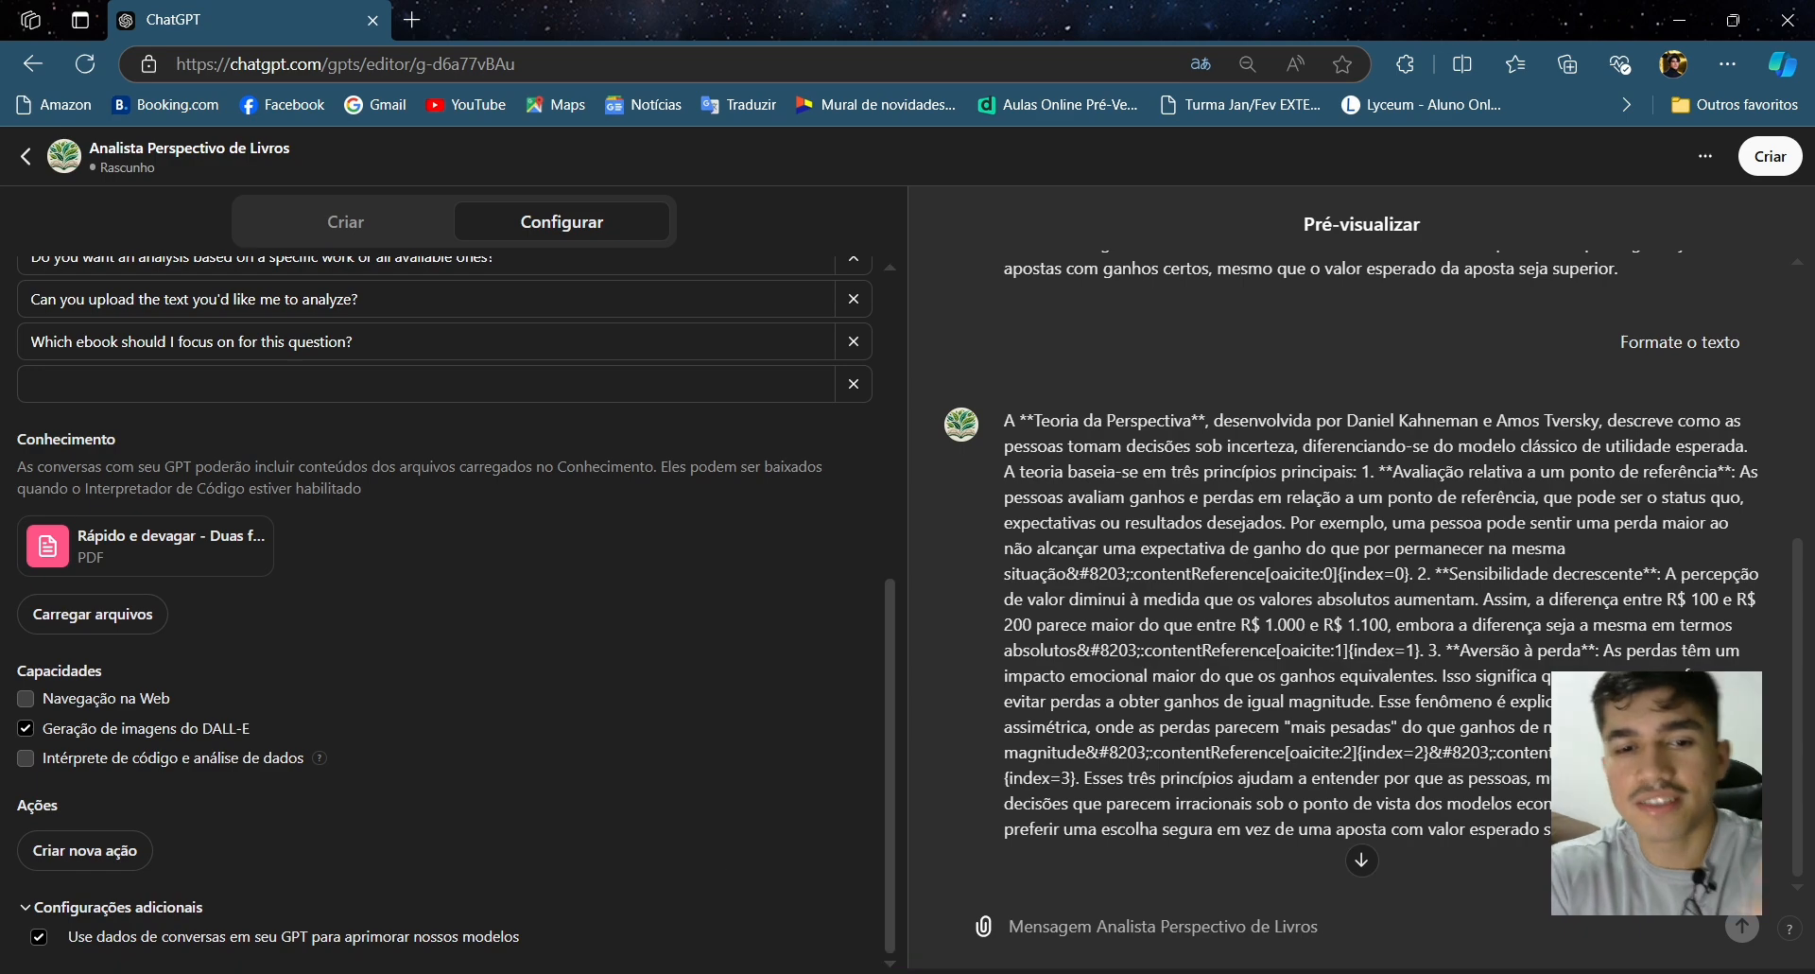
- Switch to the Notepad notes, browse the list of topics and copy the line 'Lei do esforço invertido'
{"action": "left_click", "coordinate": [653, 894]}
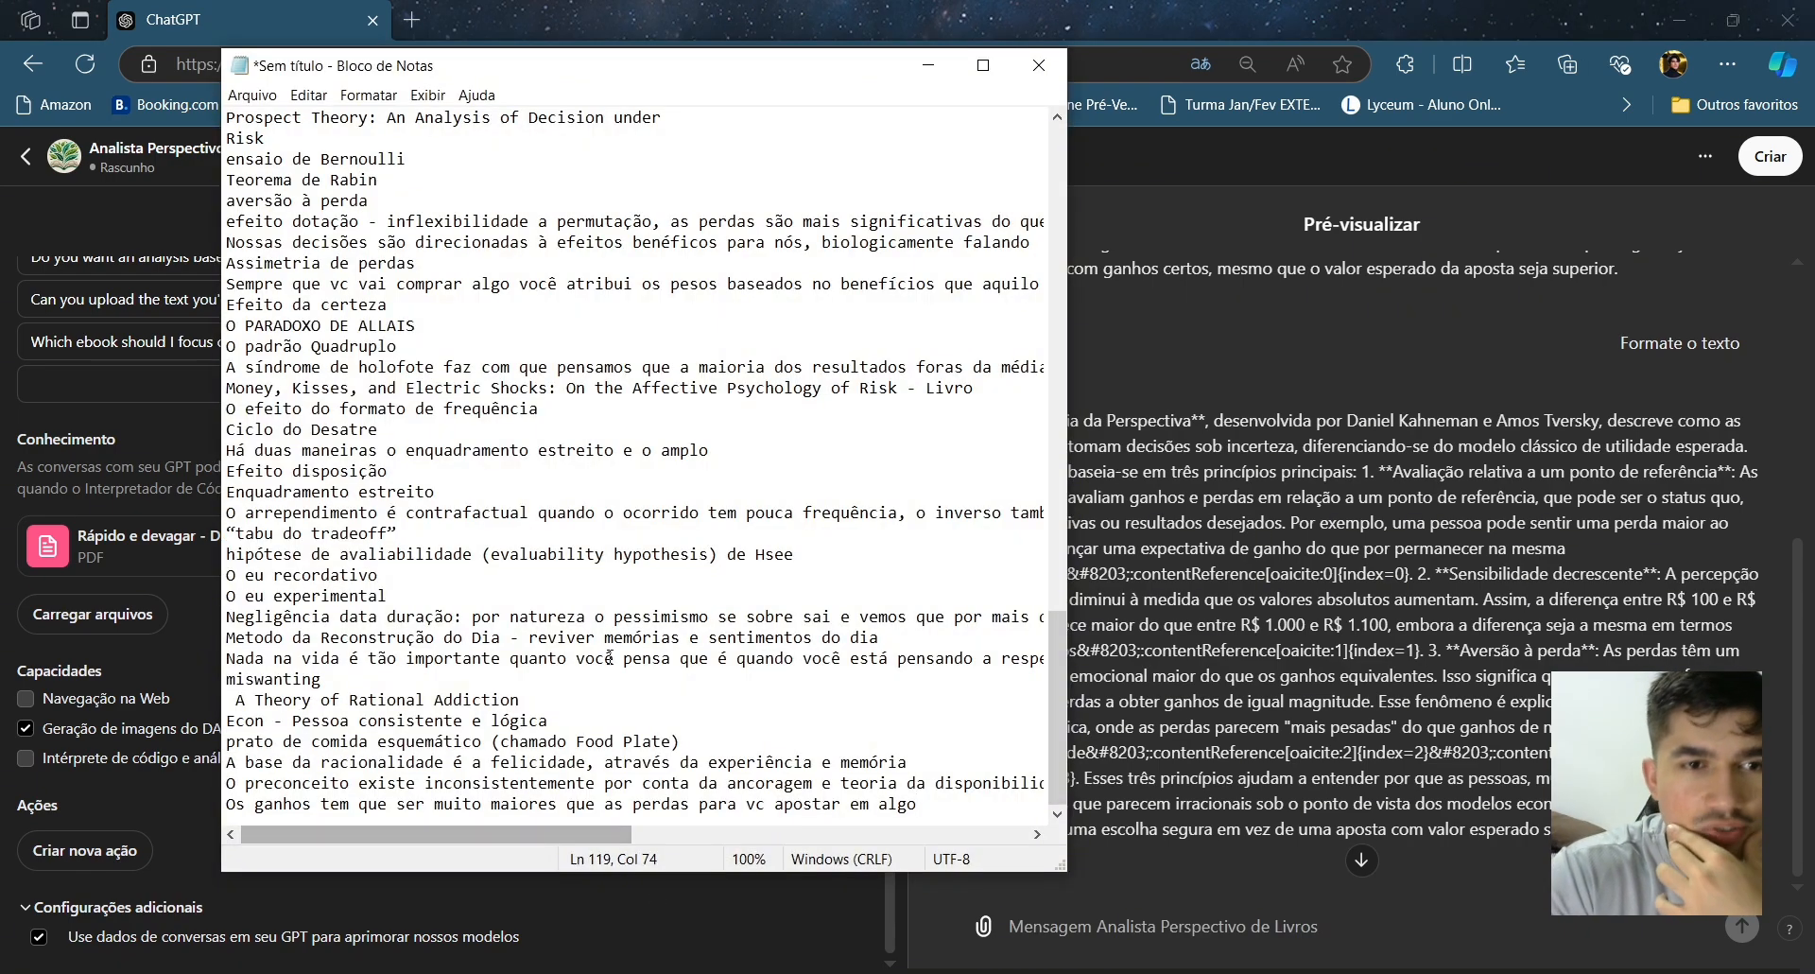
{"action": "scroll", "coordinate": [614, 492], "scroll_direction": "up", "scroll_amount": 1}
{"action": "scroll", "coordinate": [613, 493], "scroll_direction": "down", "scroll_amount": 1}
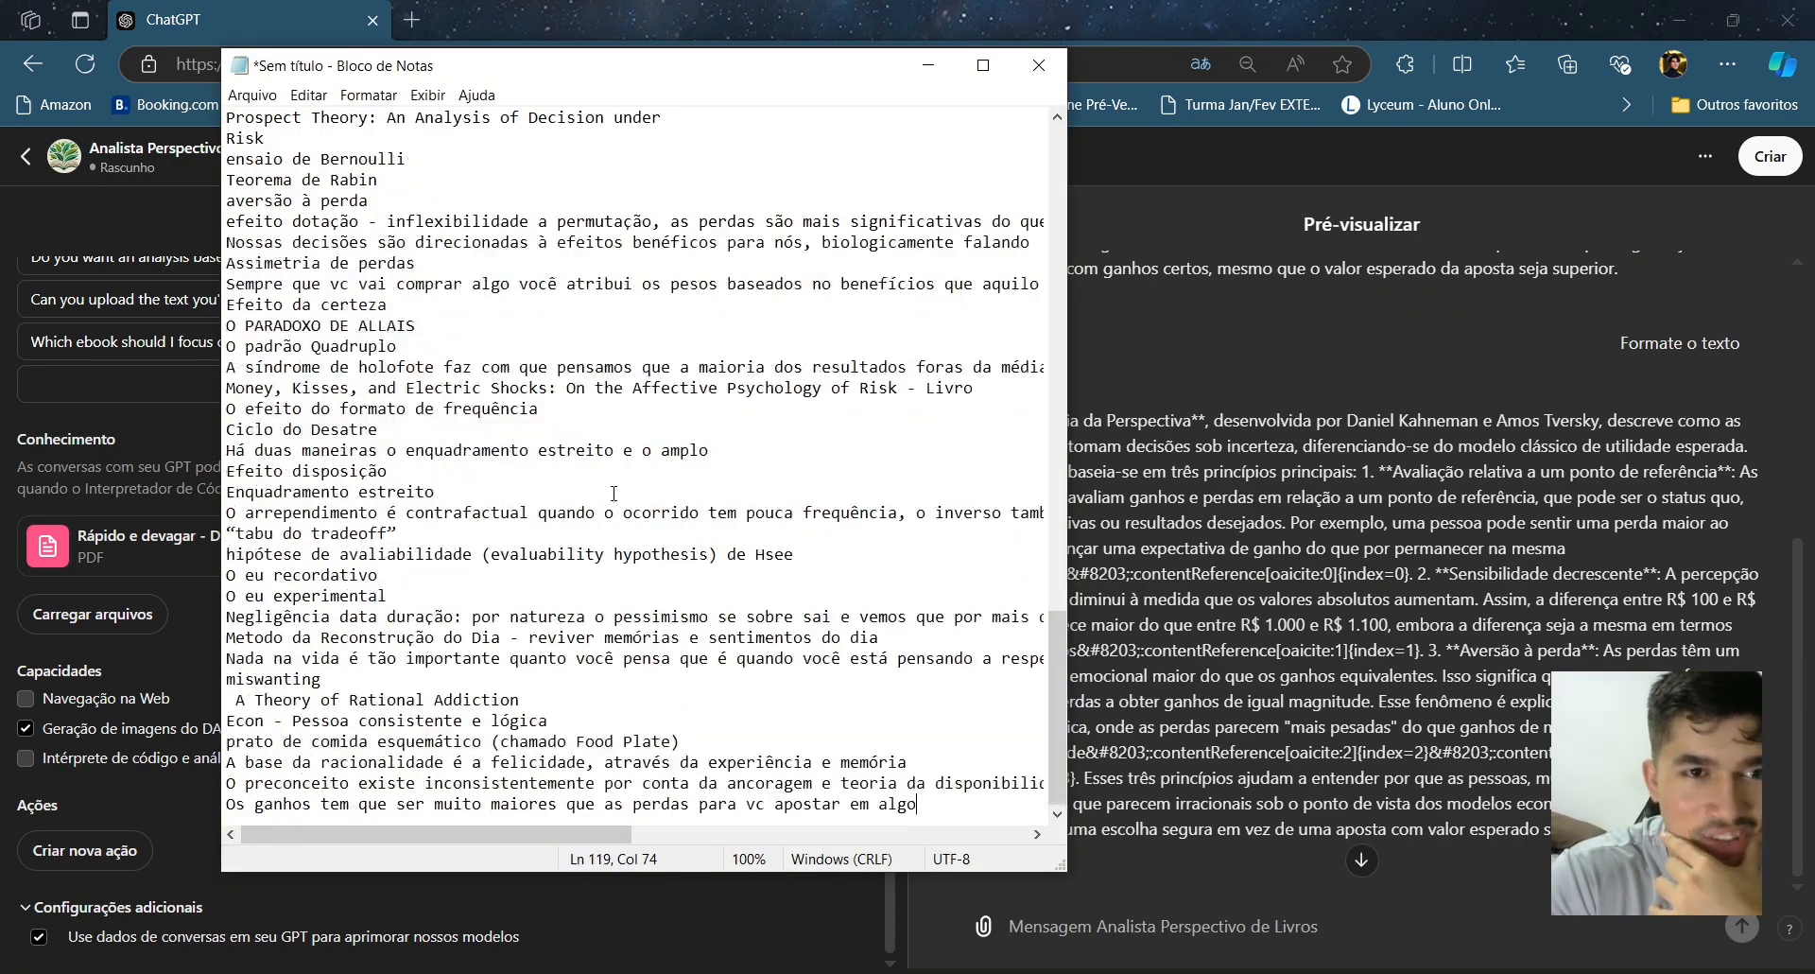
{"action": "scroll", "coordinate": [613, 493], "scroll_direction": "up", "scroll_amount": 7}
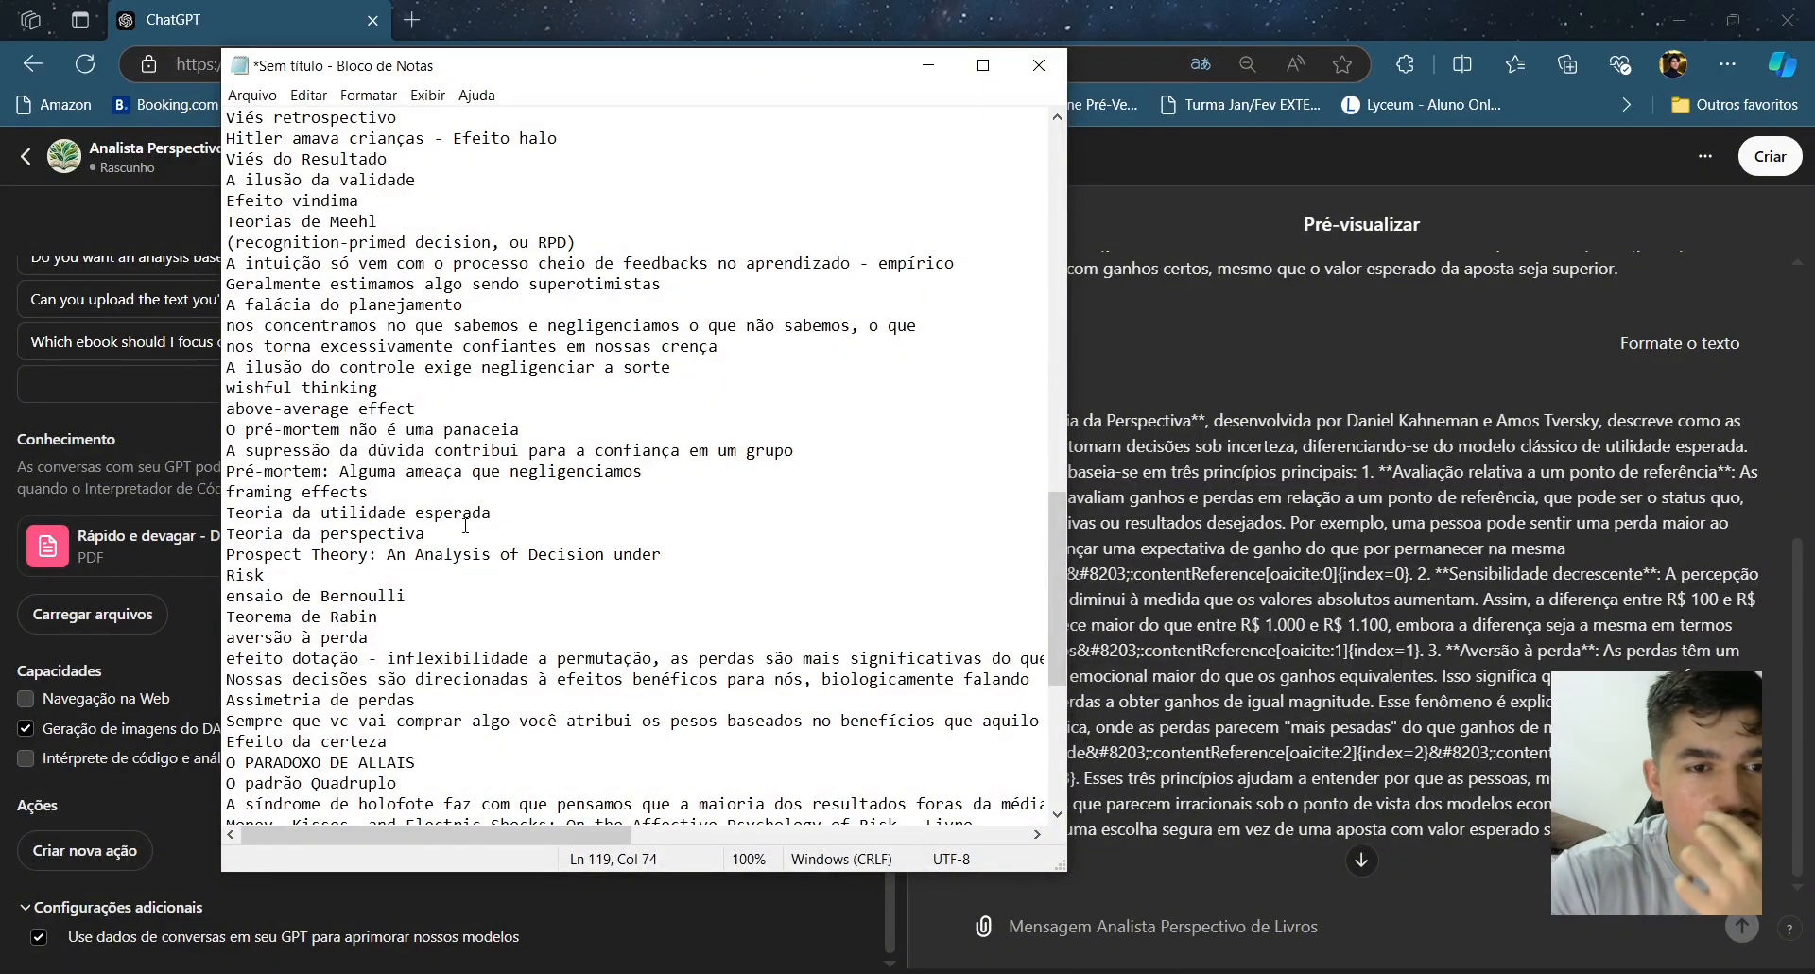
{"action": "scroll", "coordinate": [465, 526], "scroll_direction": "up", "scroll_amount": 1}
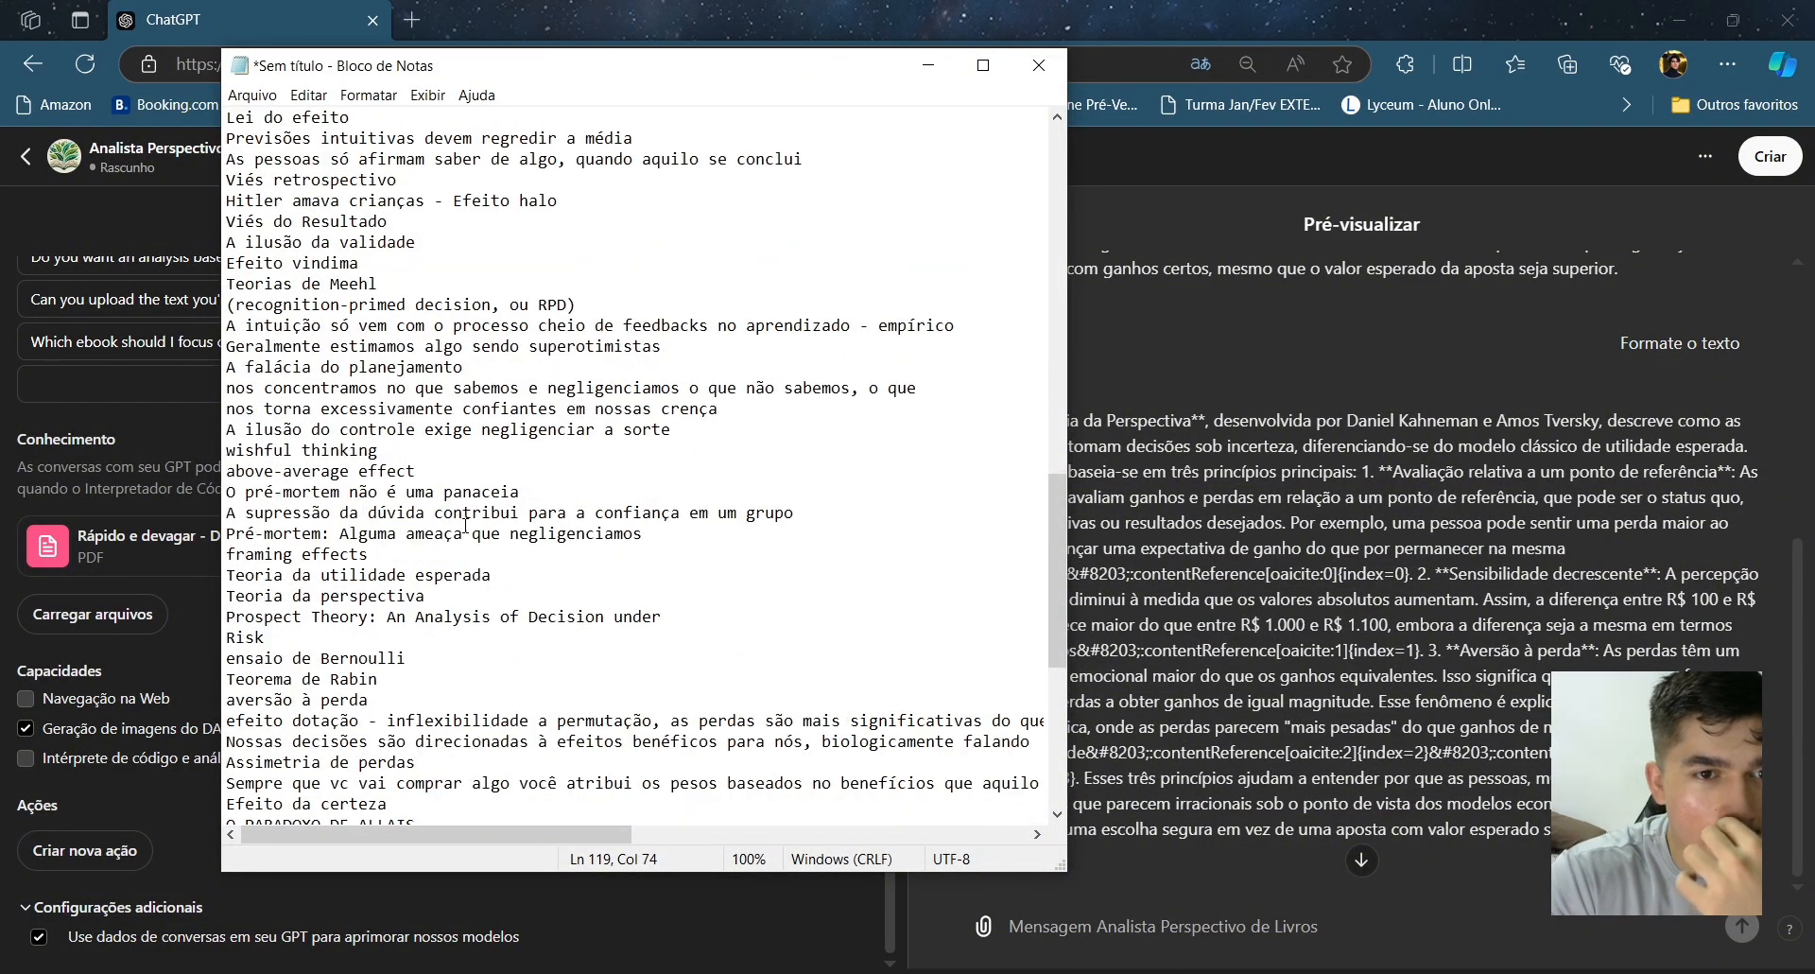
{"action": "scroll", "coordinate": [465, 526], "scroll_direction": "up", "scroll_amount": 1}
{"action": "scroll", "coordinate": [465, 525], "scroll_direction": "up", "scroll_amount": 5}
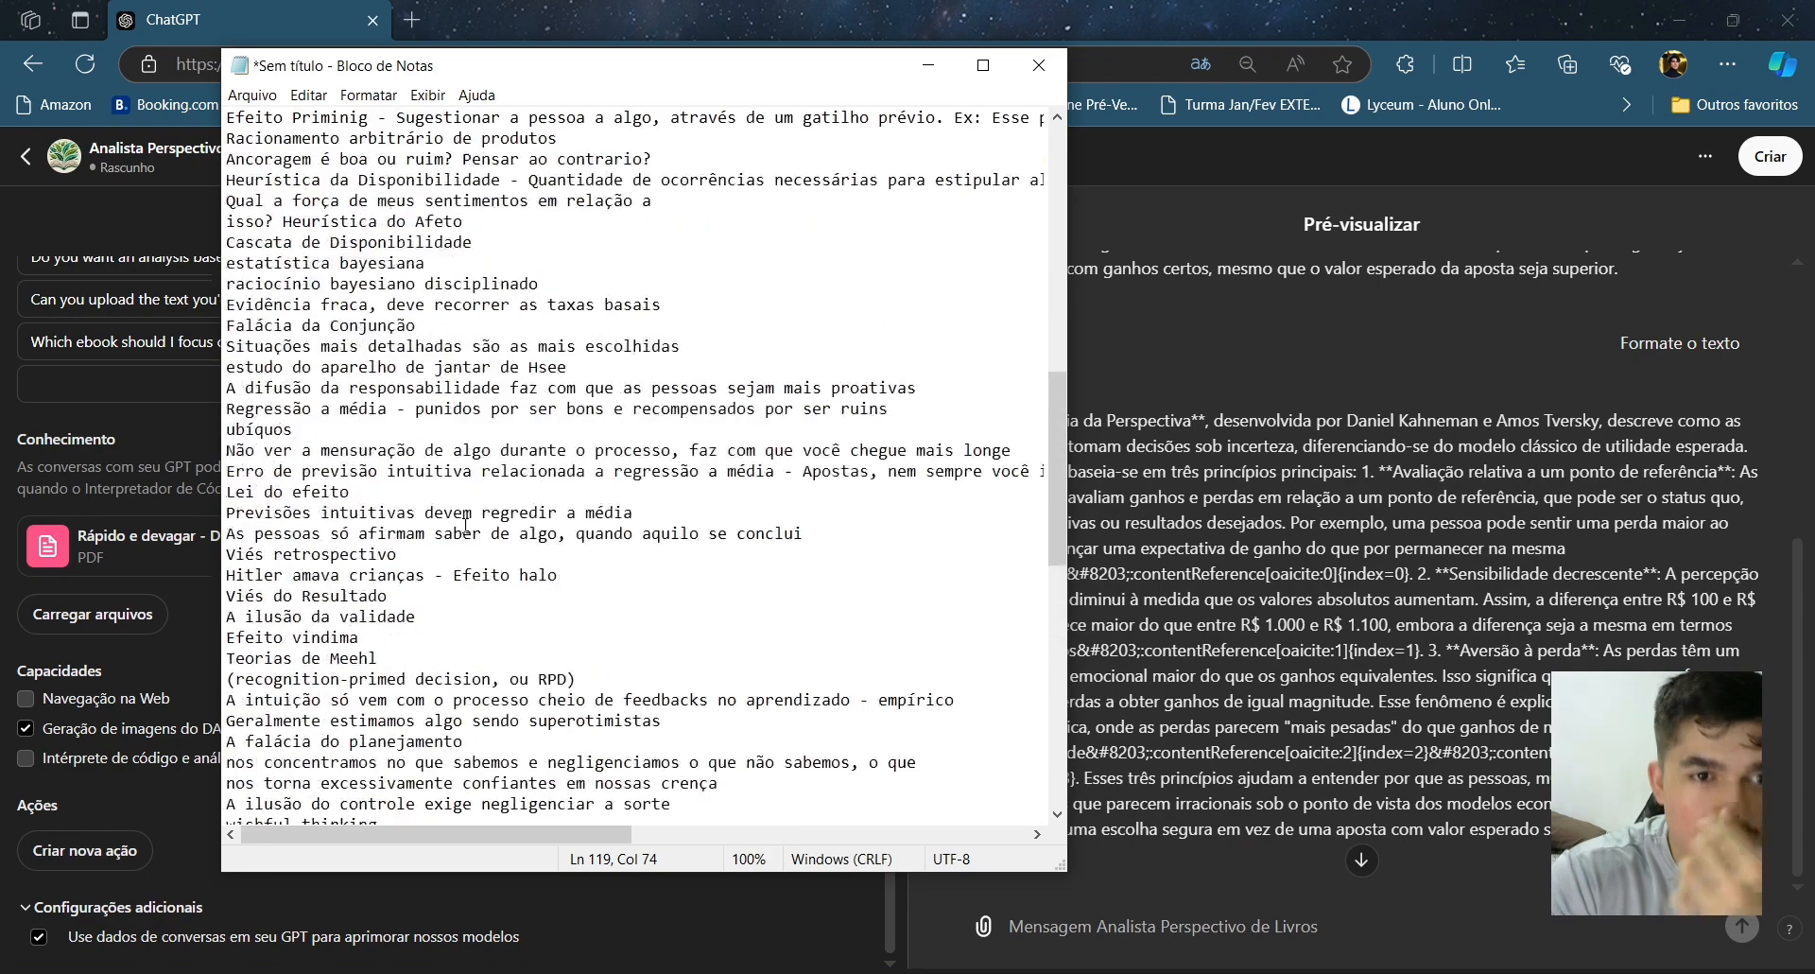
{"action": "scroll", "coordinate": [465, 525], "scroll_direction": "up", "scroll_amount": 3}
{"action": "scroll", "coordinate": [465, 526], "scroll_direction": "up", "scroll_amount": 3}
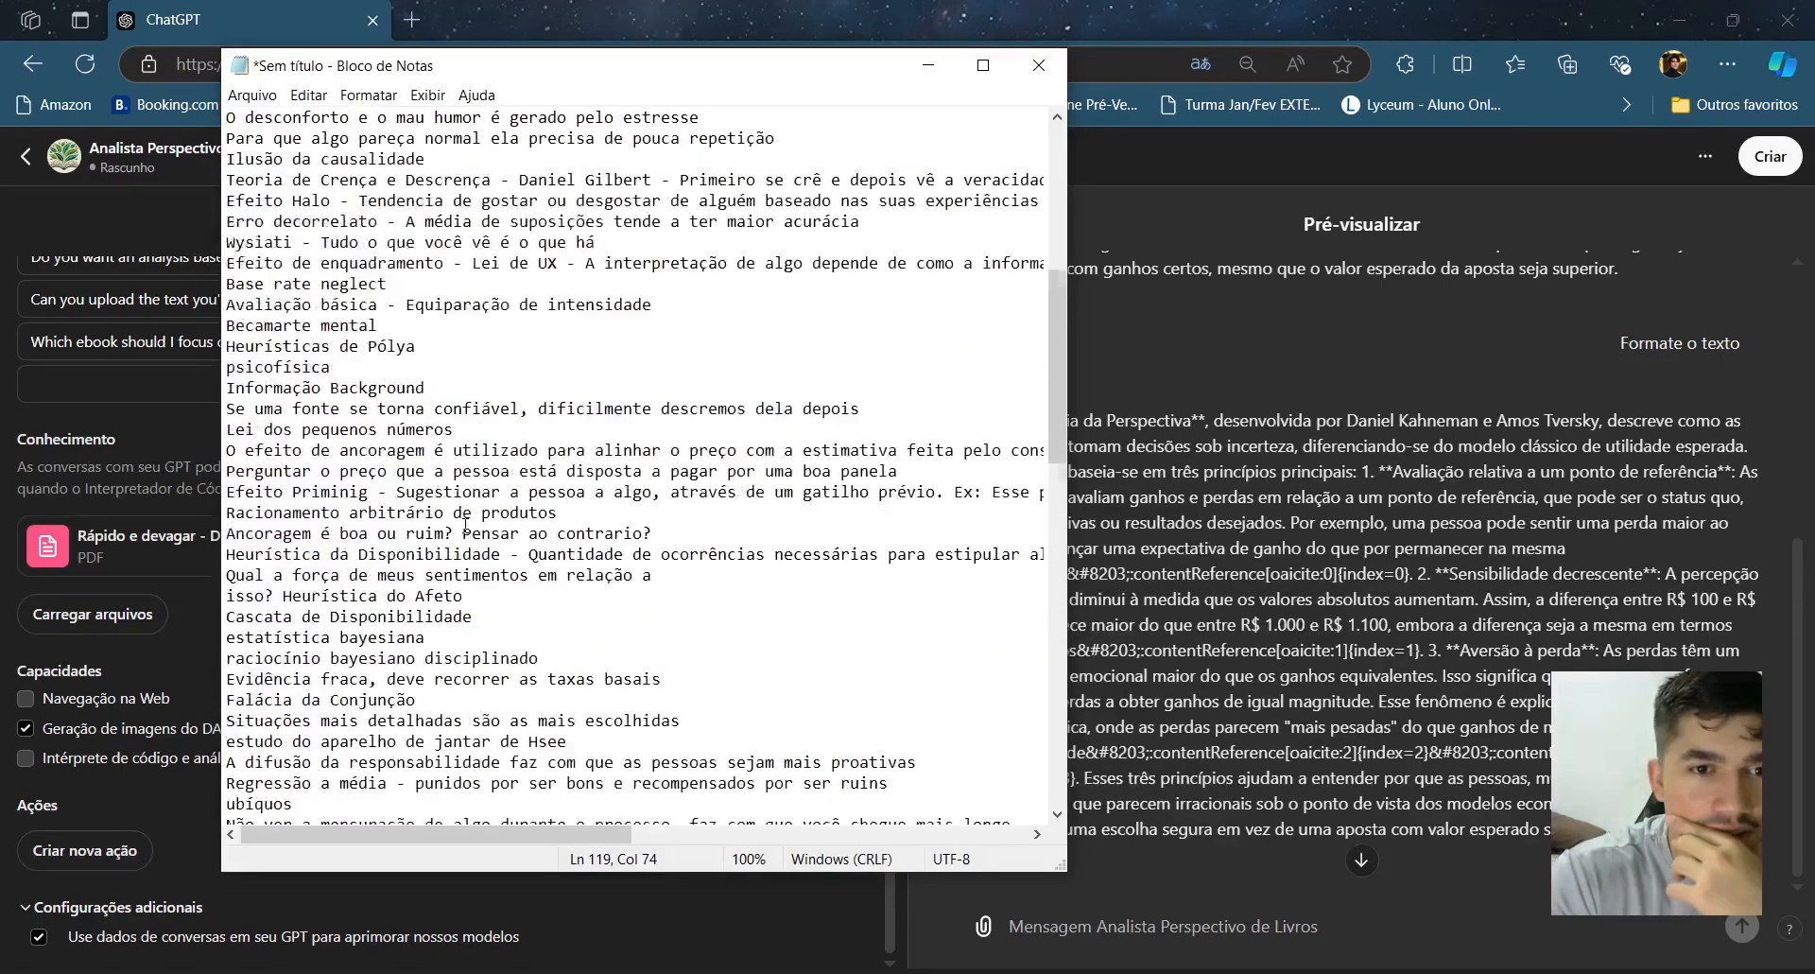
{"action": "scroll", "coordinate": [465, 526], "scroll_direction": "up", "scroll_amount": 2}
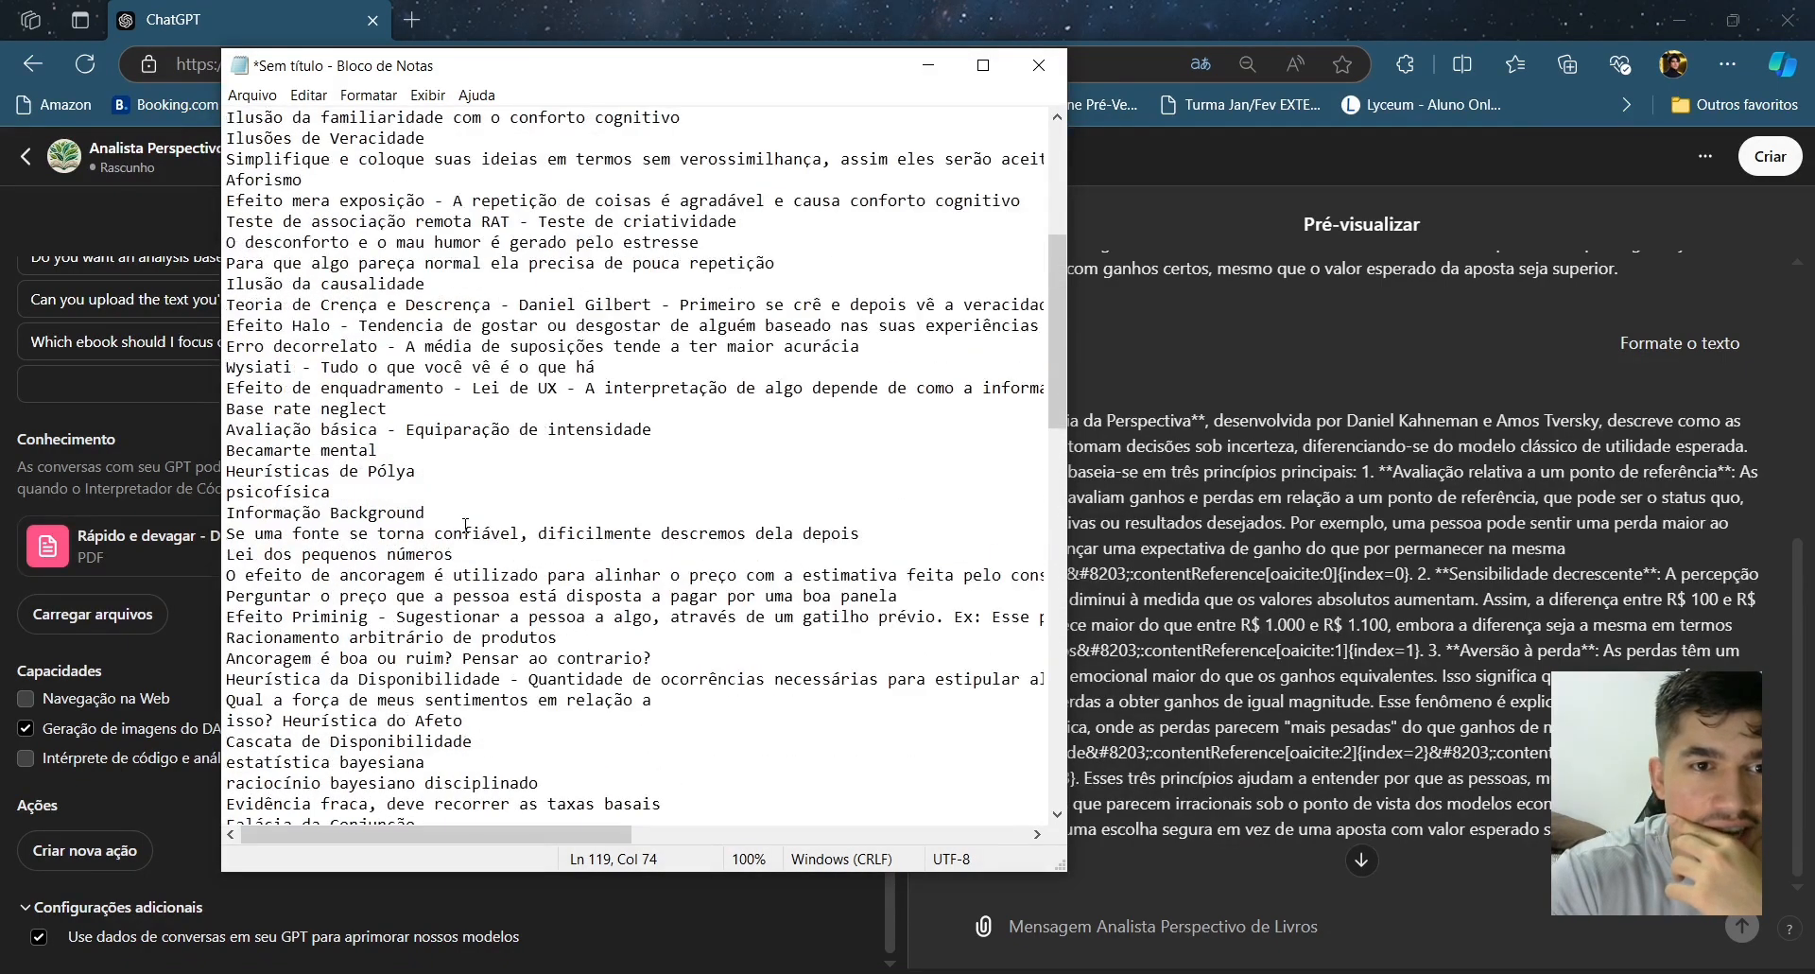
{"action": "scroll", "coordinate": [465, 526], "scroll_direction": "up", "scroll_amount": 5}
{"action": "scroll", "coordinate": [465, 525], "scroll_direction": "up", "scroll_amount": 2}
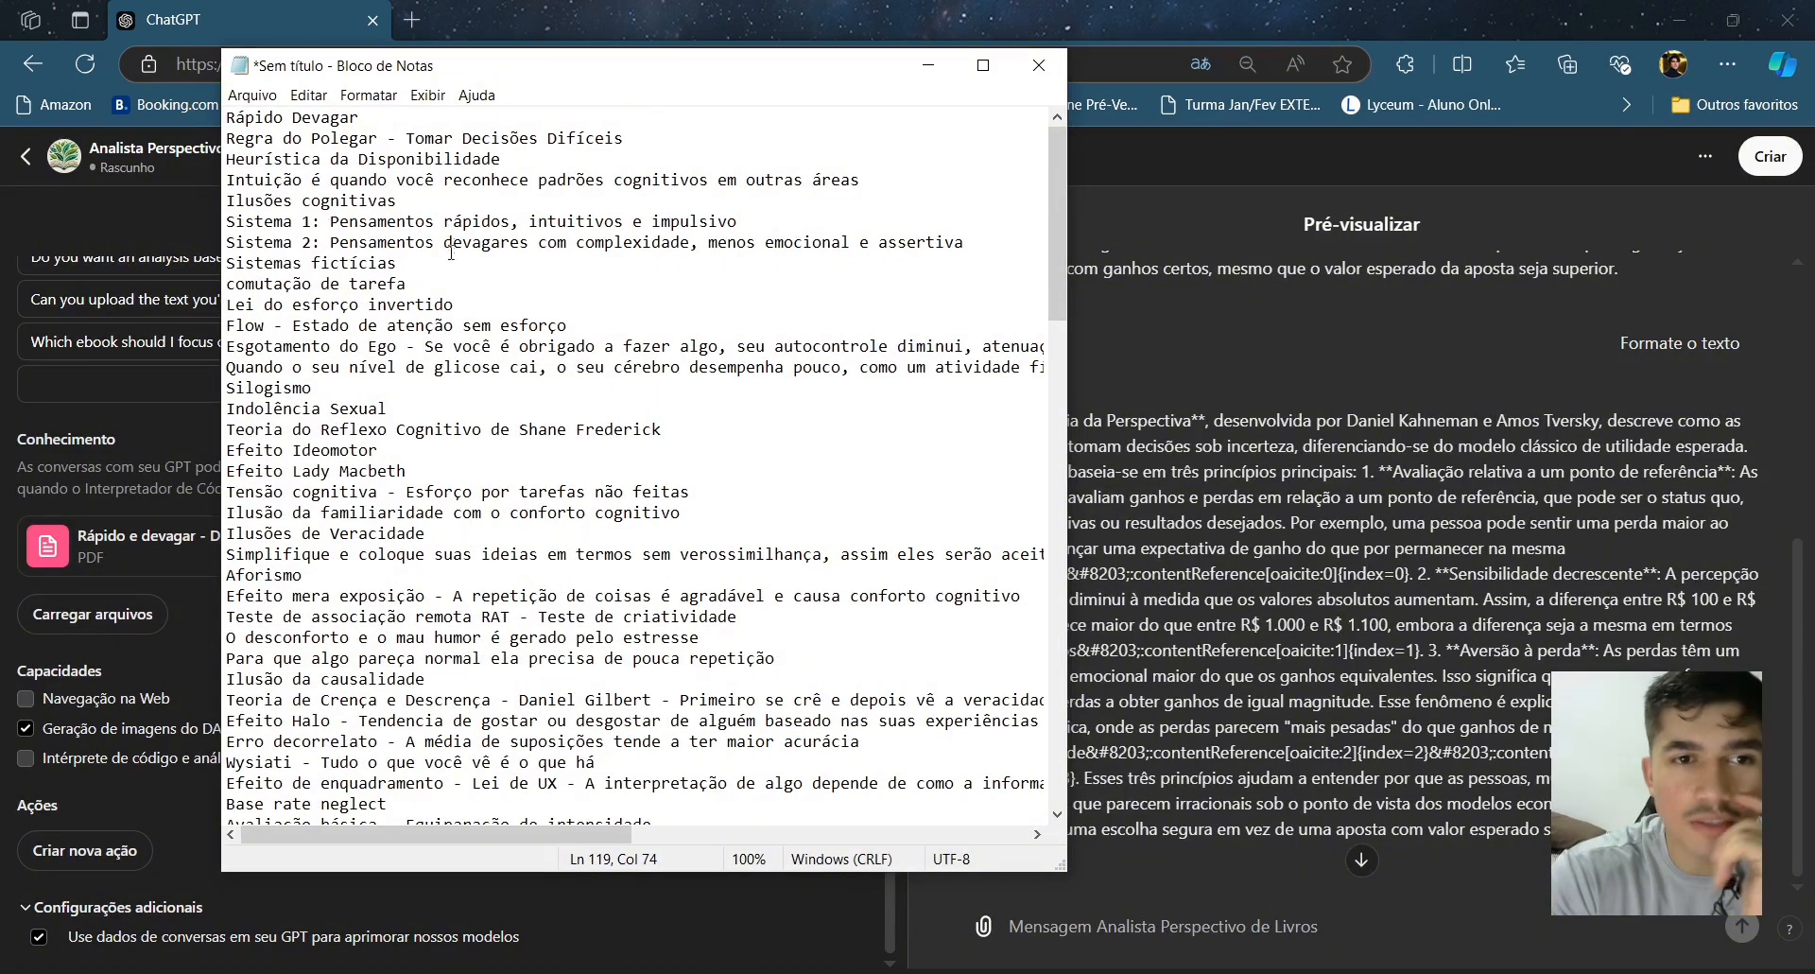
{"action": "left_click_drag", "start_coordinate": [459, 304], "coordinate": [474, 274]}
{"action": "key", "text": "ctrl+c"}
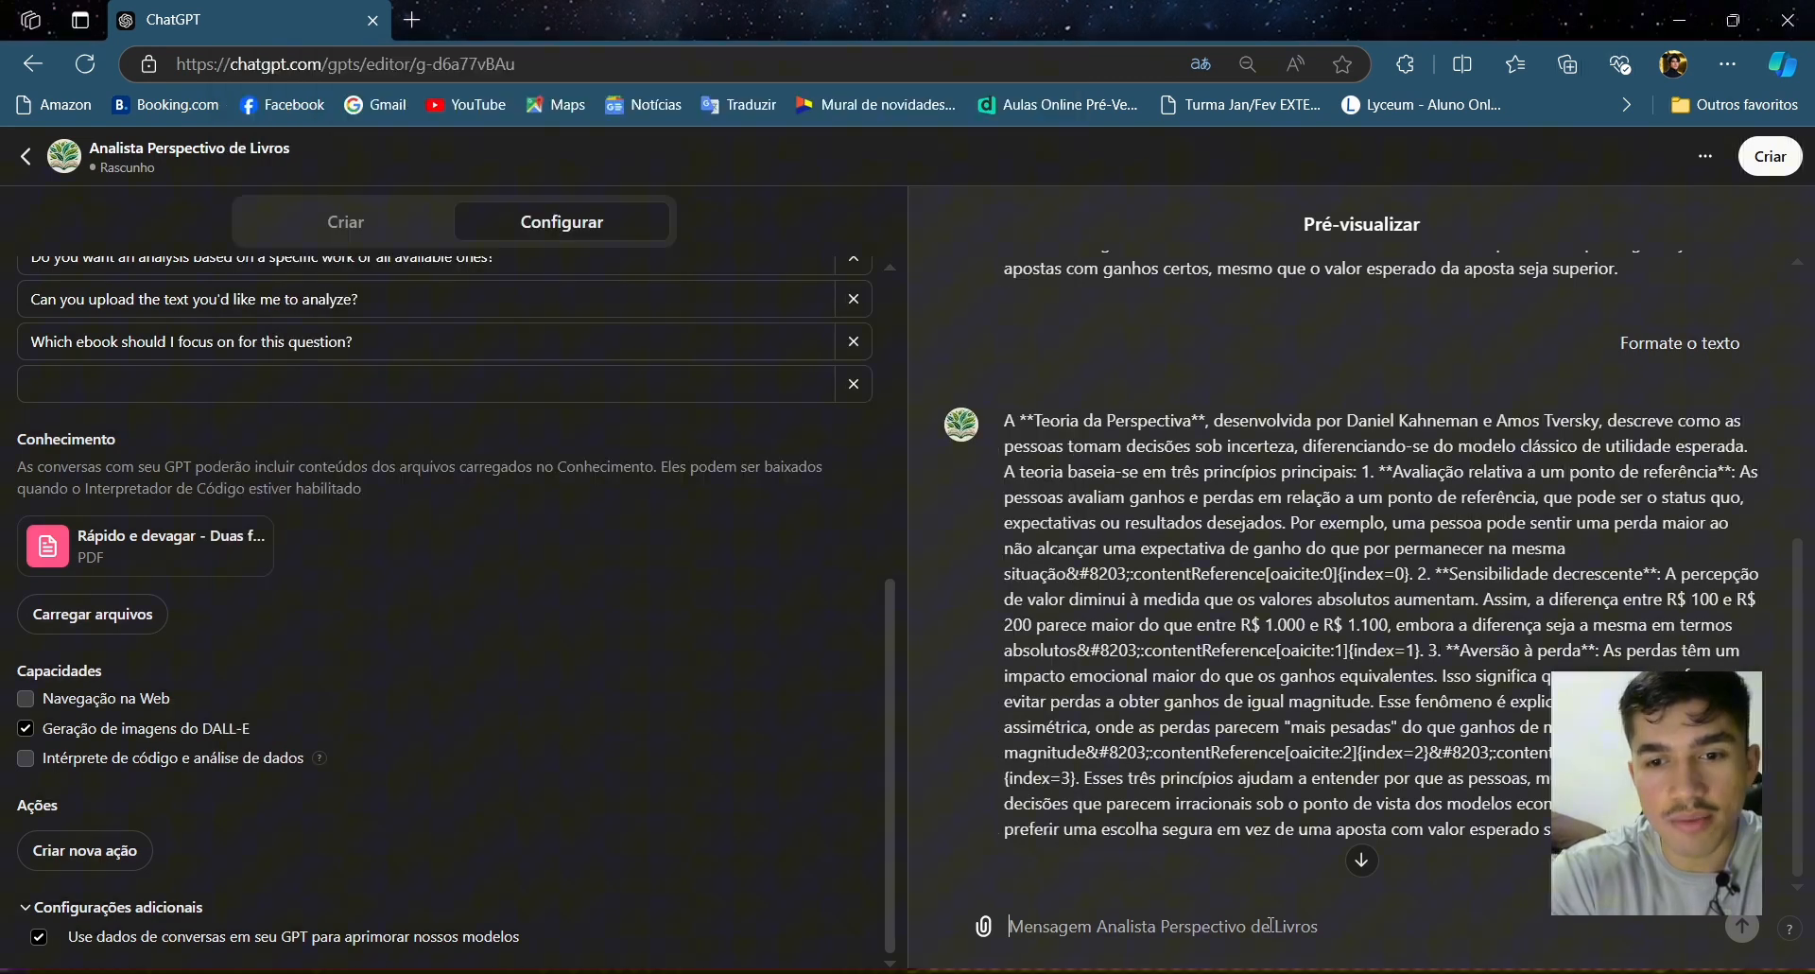
- Paste the copied topic into the preview chat, add ', me fale sobre ela' and send it
{"action": "left_click", "coordinate": [1271, 925]}
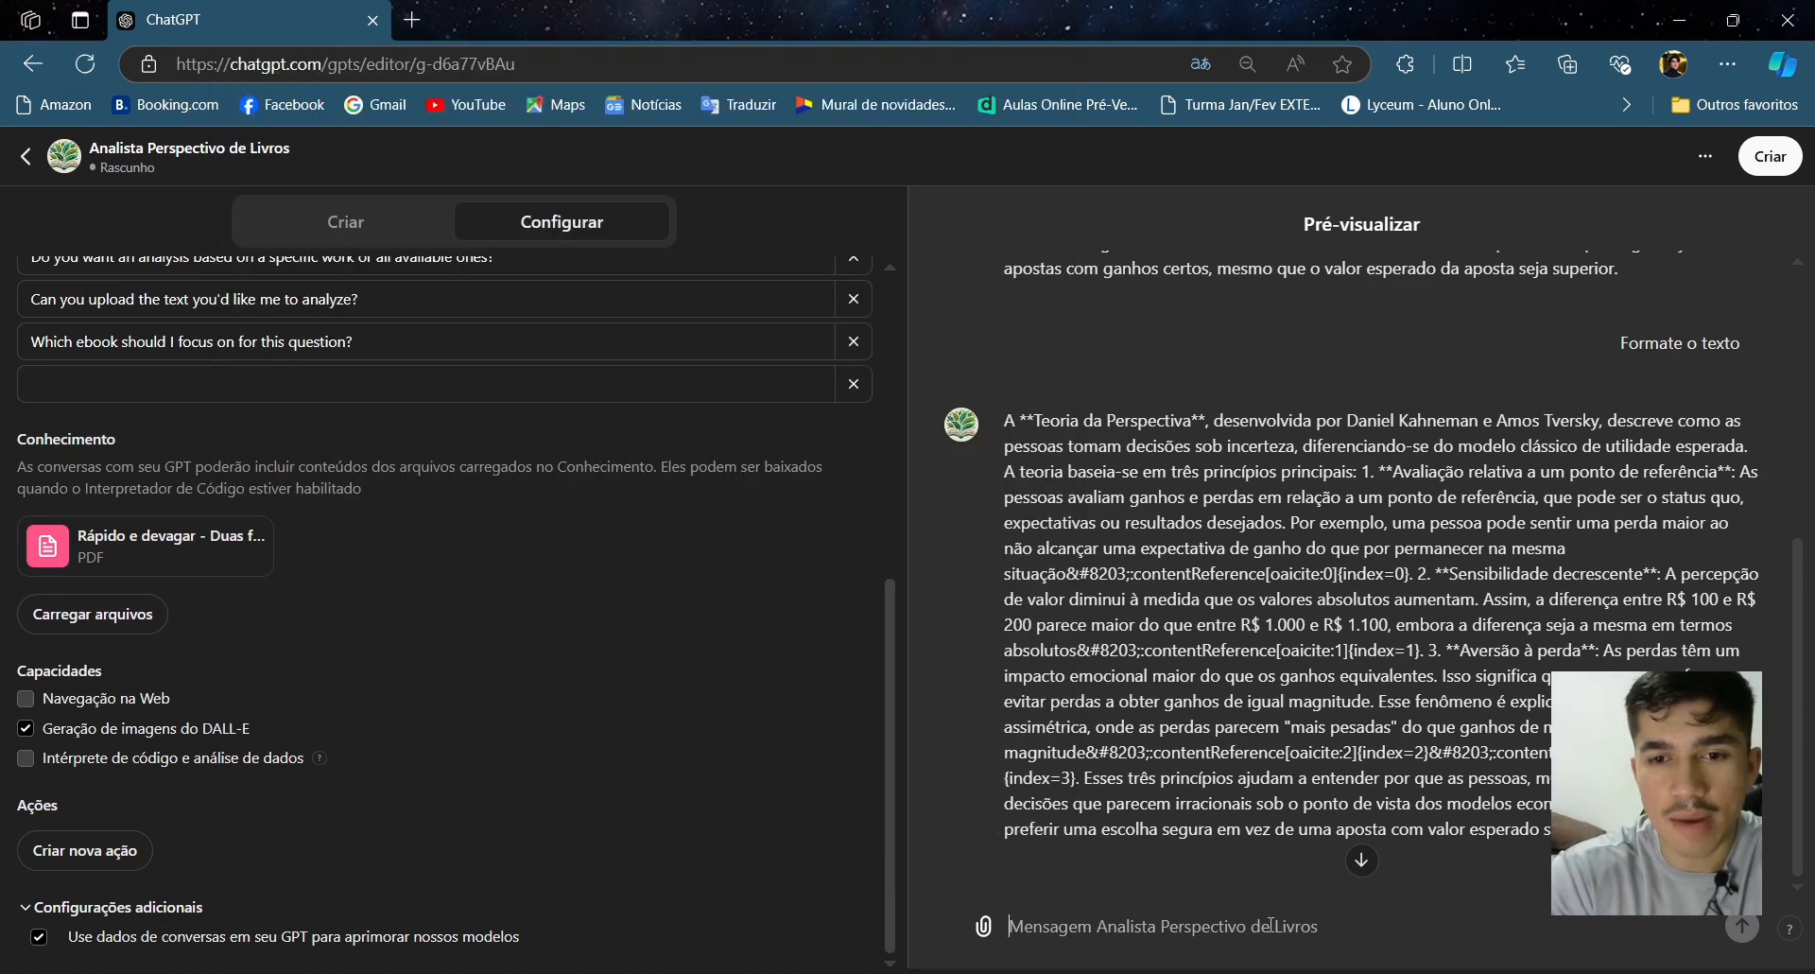
{"action": "key", "text": "ctrl+v"}
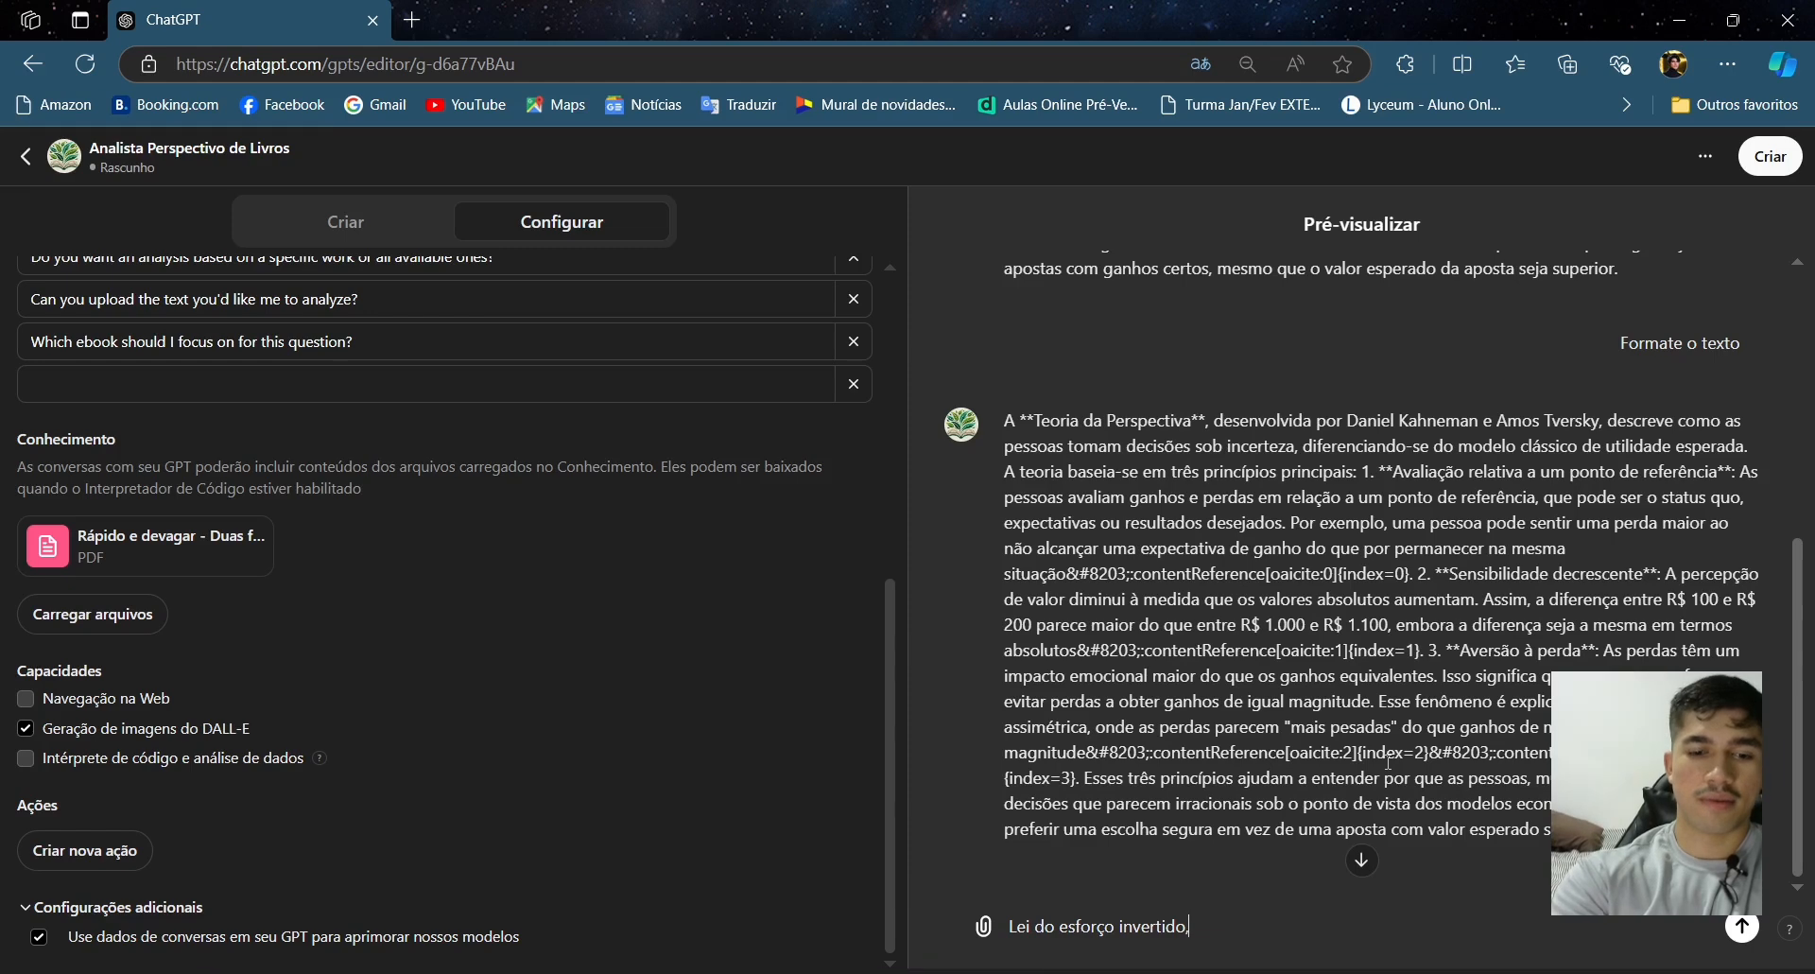
{"action": "type", "text": "me fale sobre"}
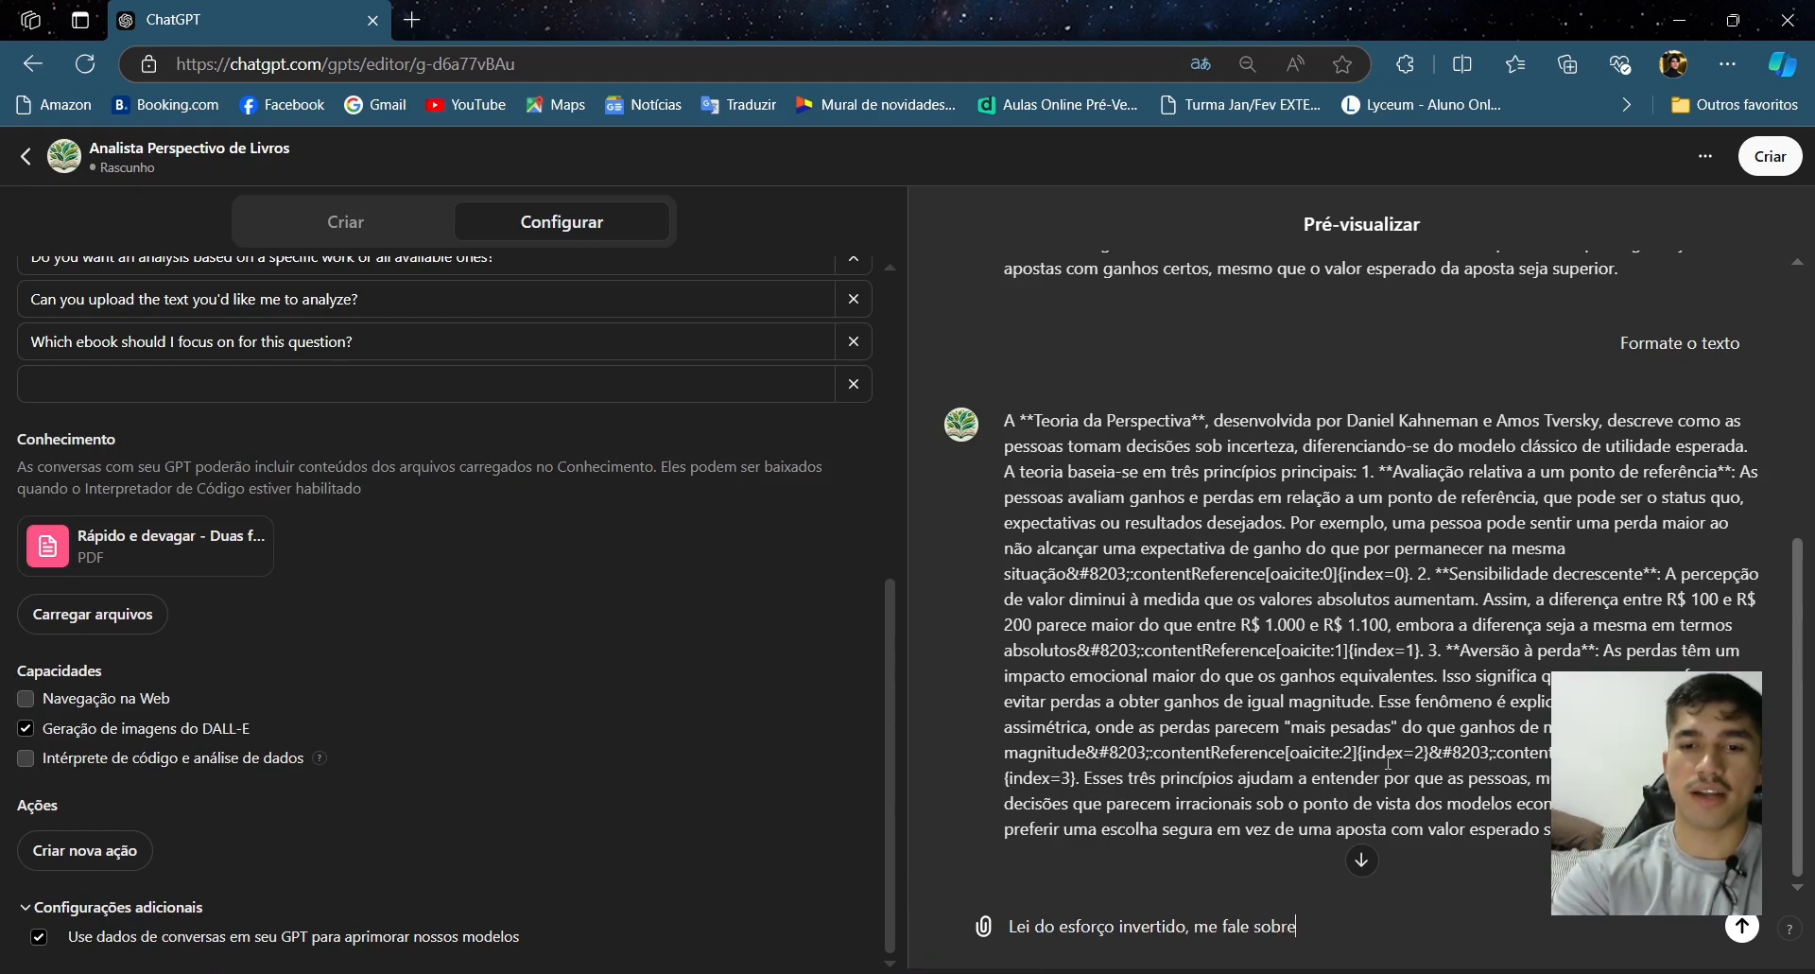
{"action": "type", "text": " ele"}
{"action": "key", "text": "Return"}
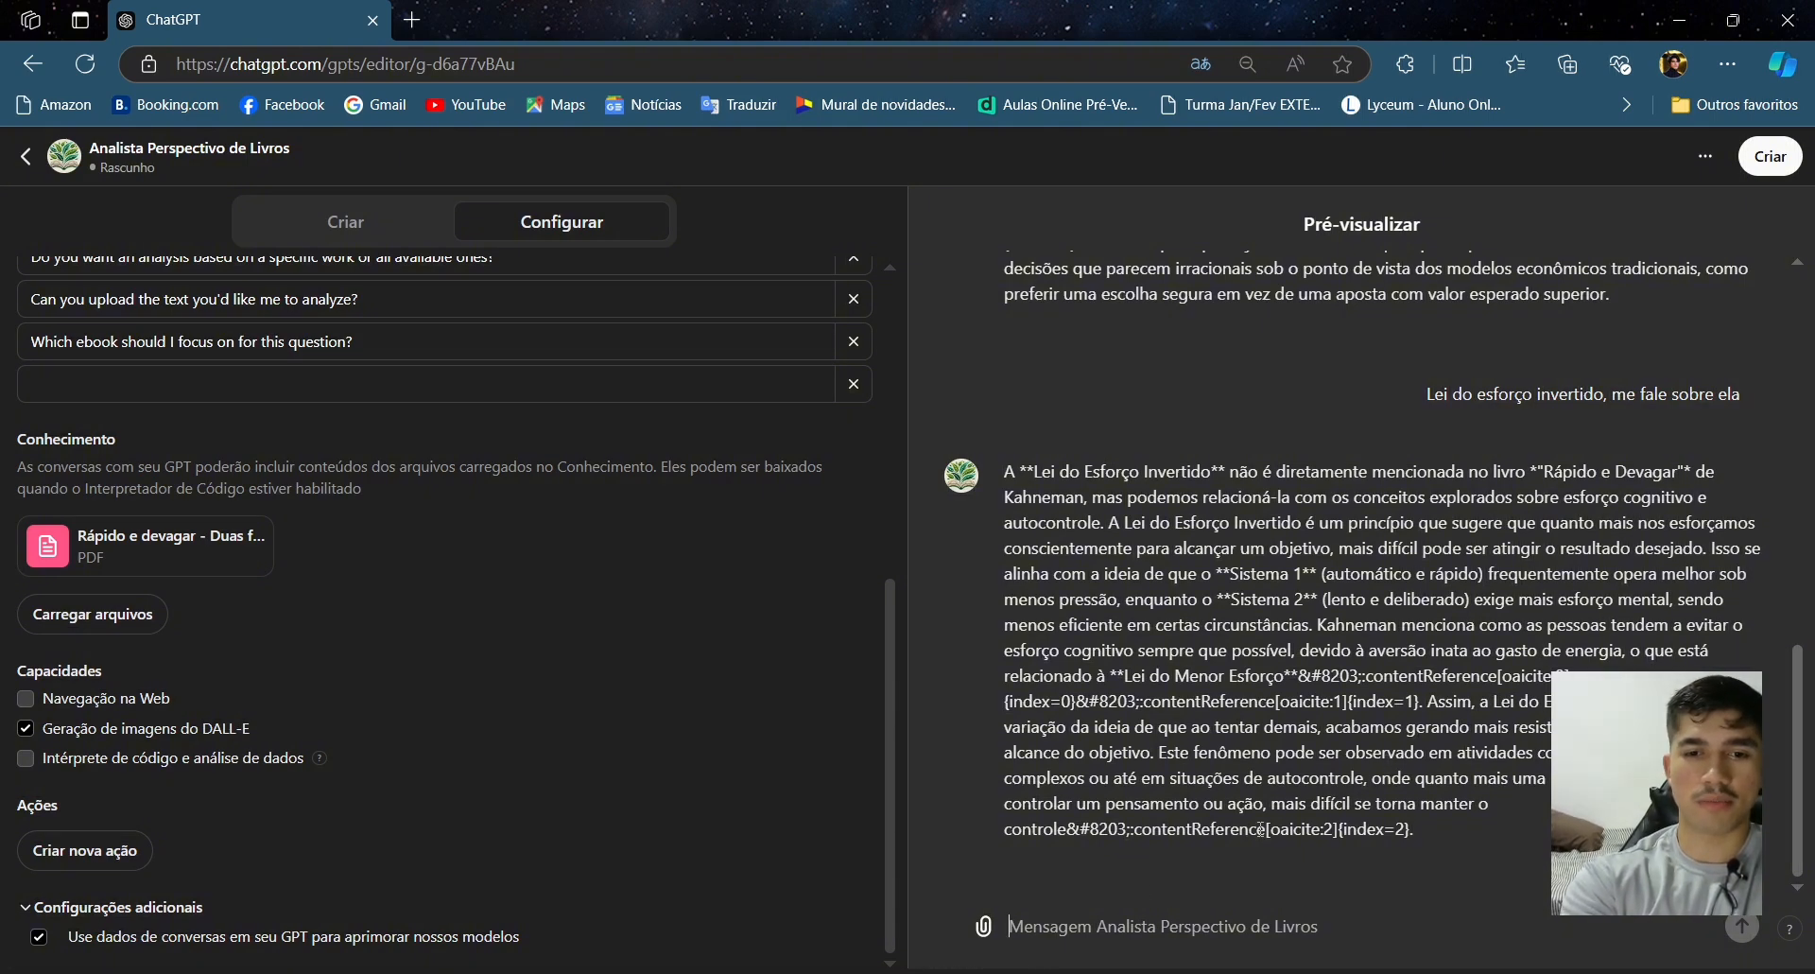
- Ask the preview 'Há algum problema com a formatação ou diagramção do texto?'
{"action": "type", "text": "hÁ"}
{"action": "key", "text": "BackSpace"}
{"action": "key", "text": "BackSpace"}
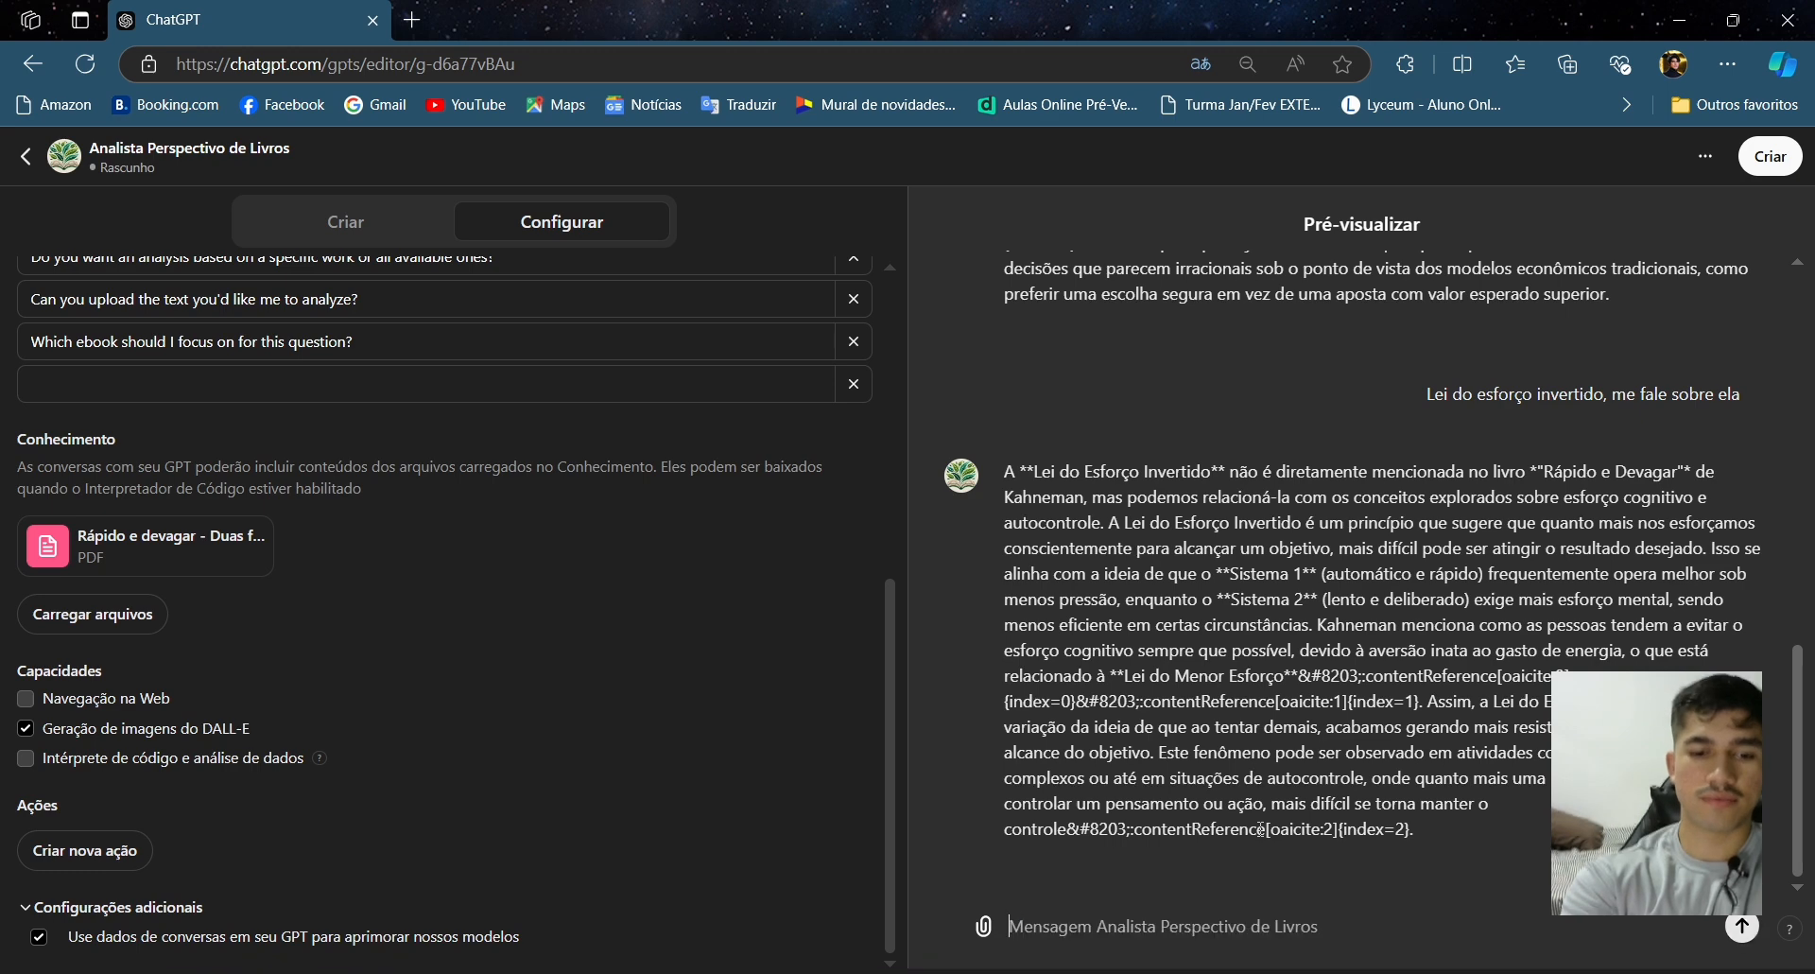
{"action": "type", "text": "Há algum pro"}
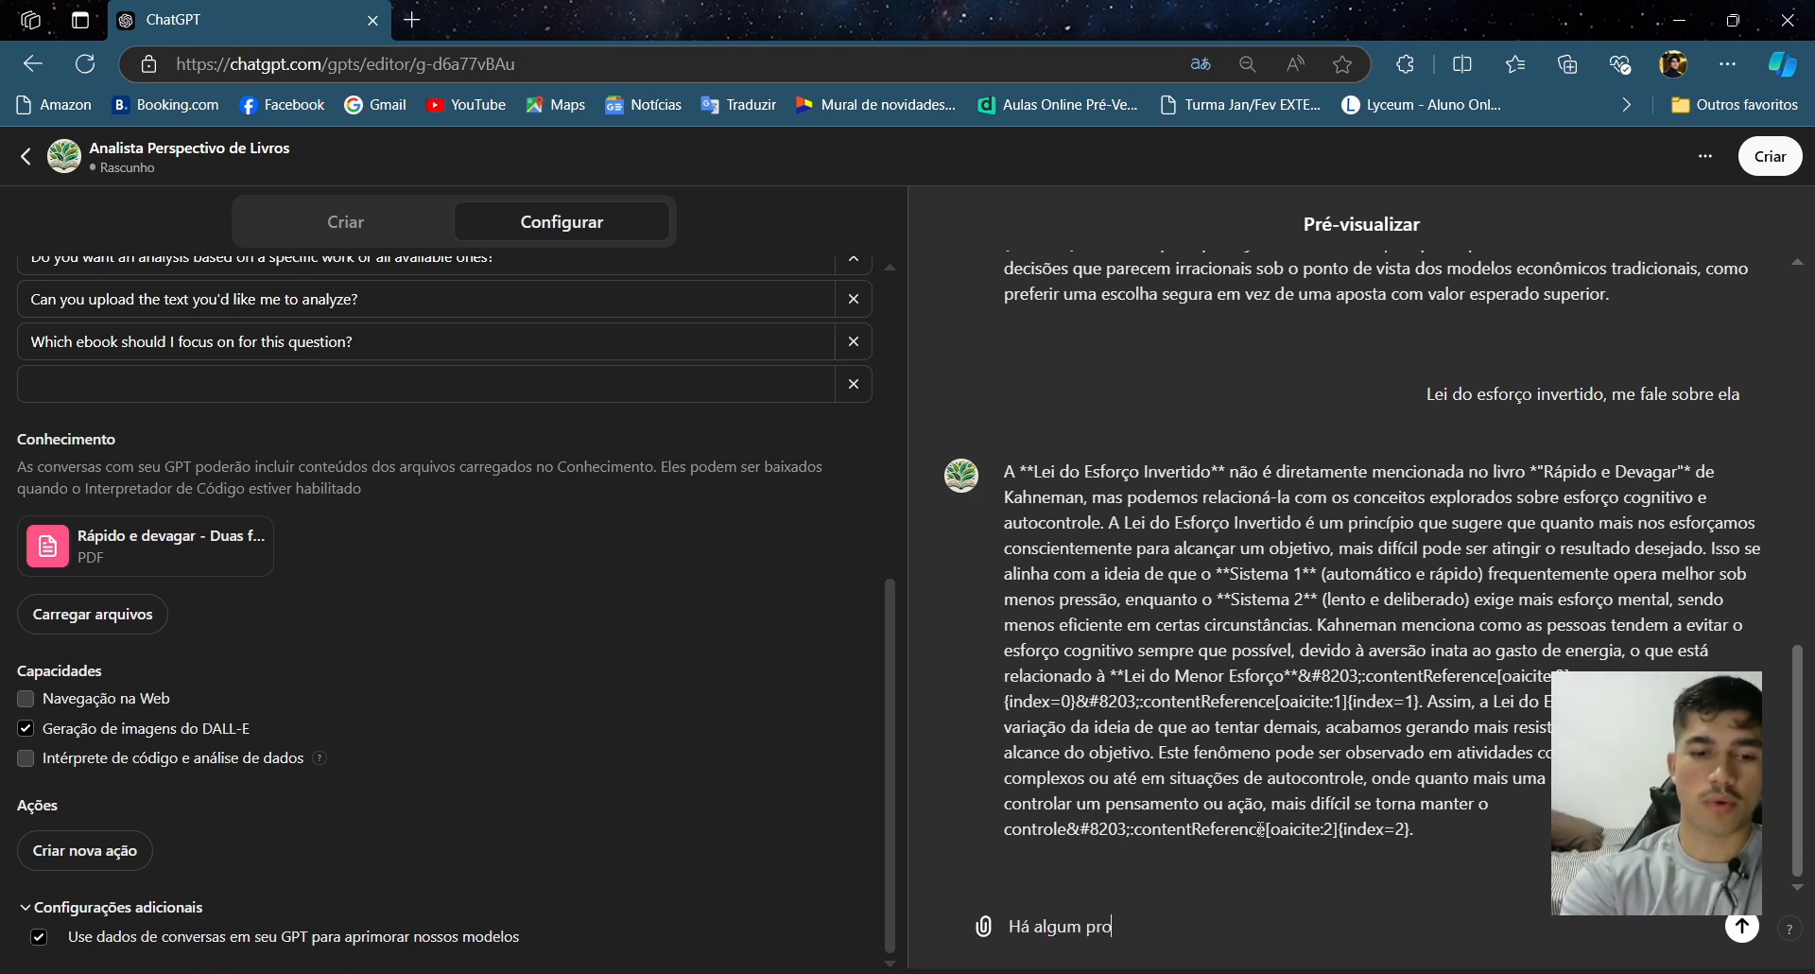
{"action": "type", "text": "blema com a formatação"}
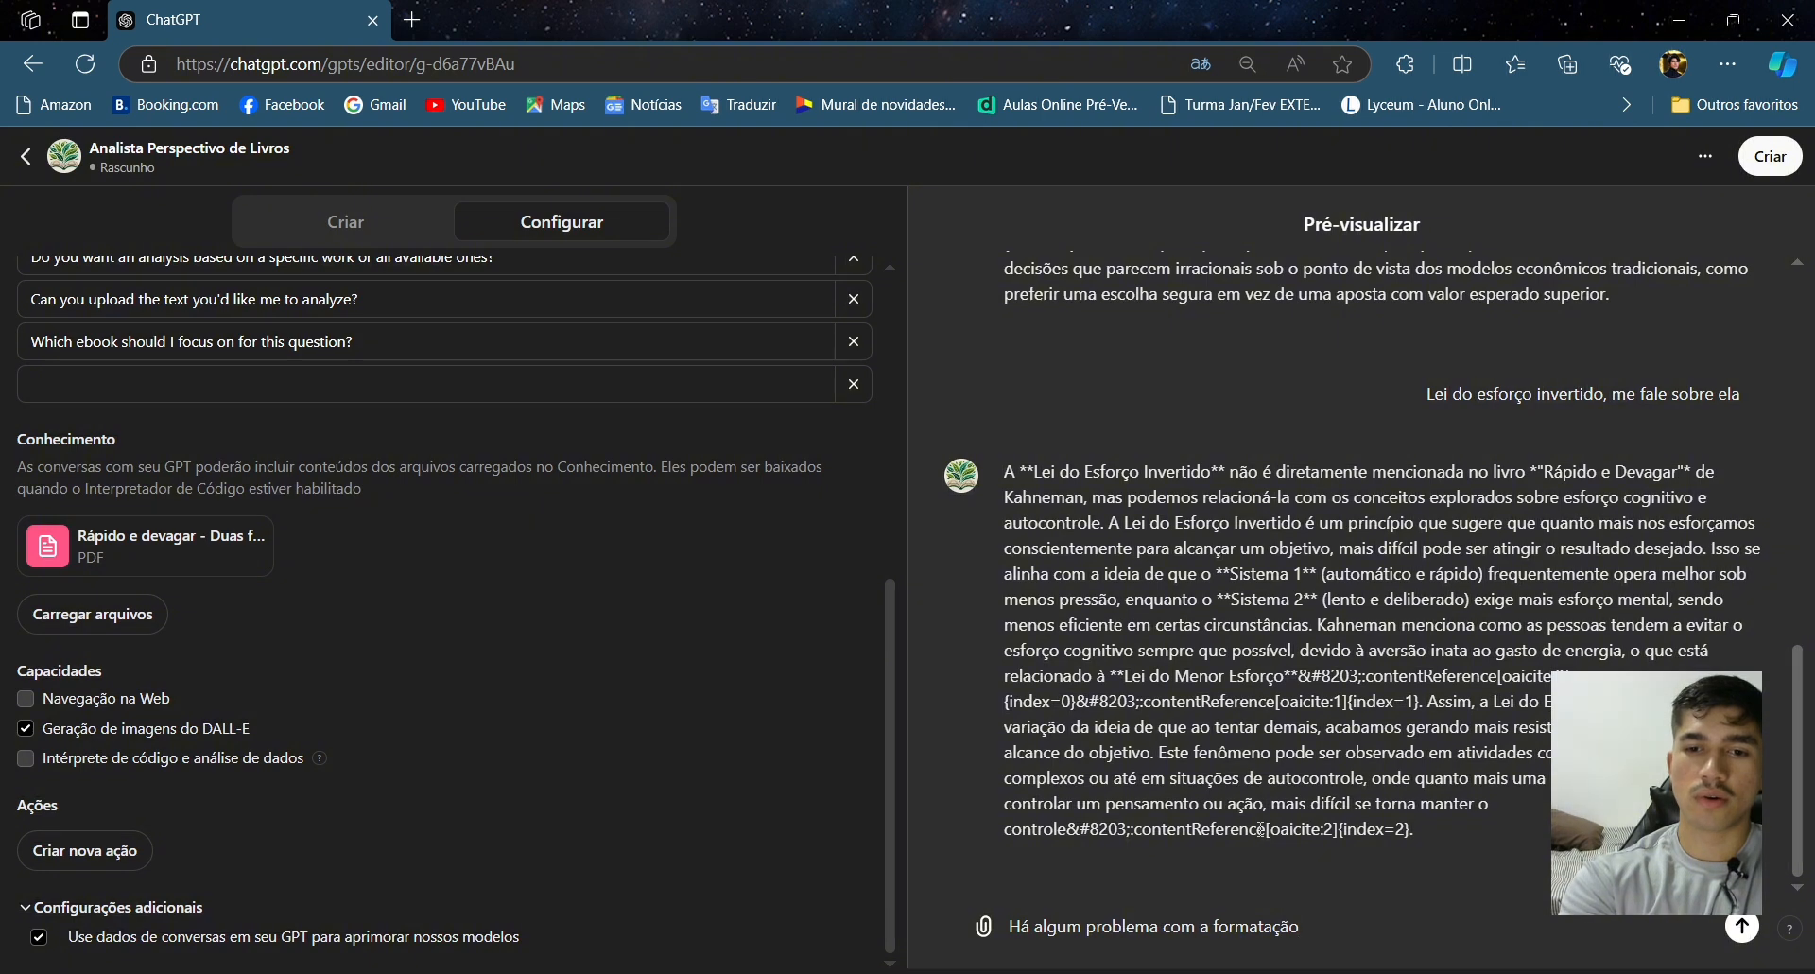
{"action": "type", "text": " ou diagram"}
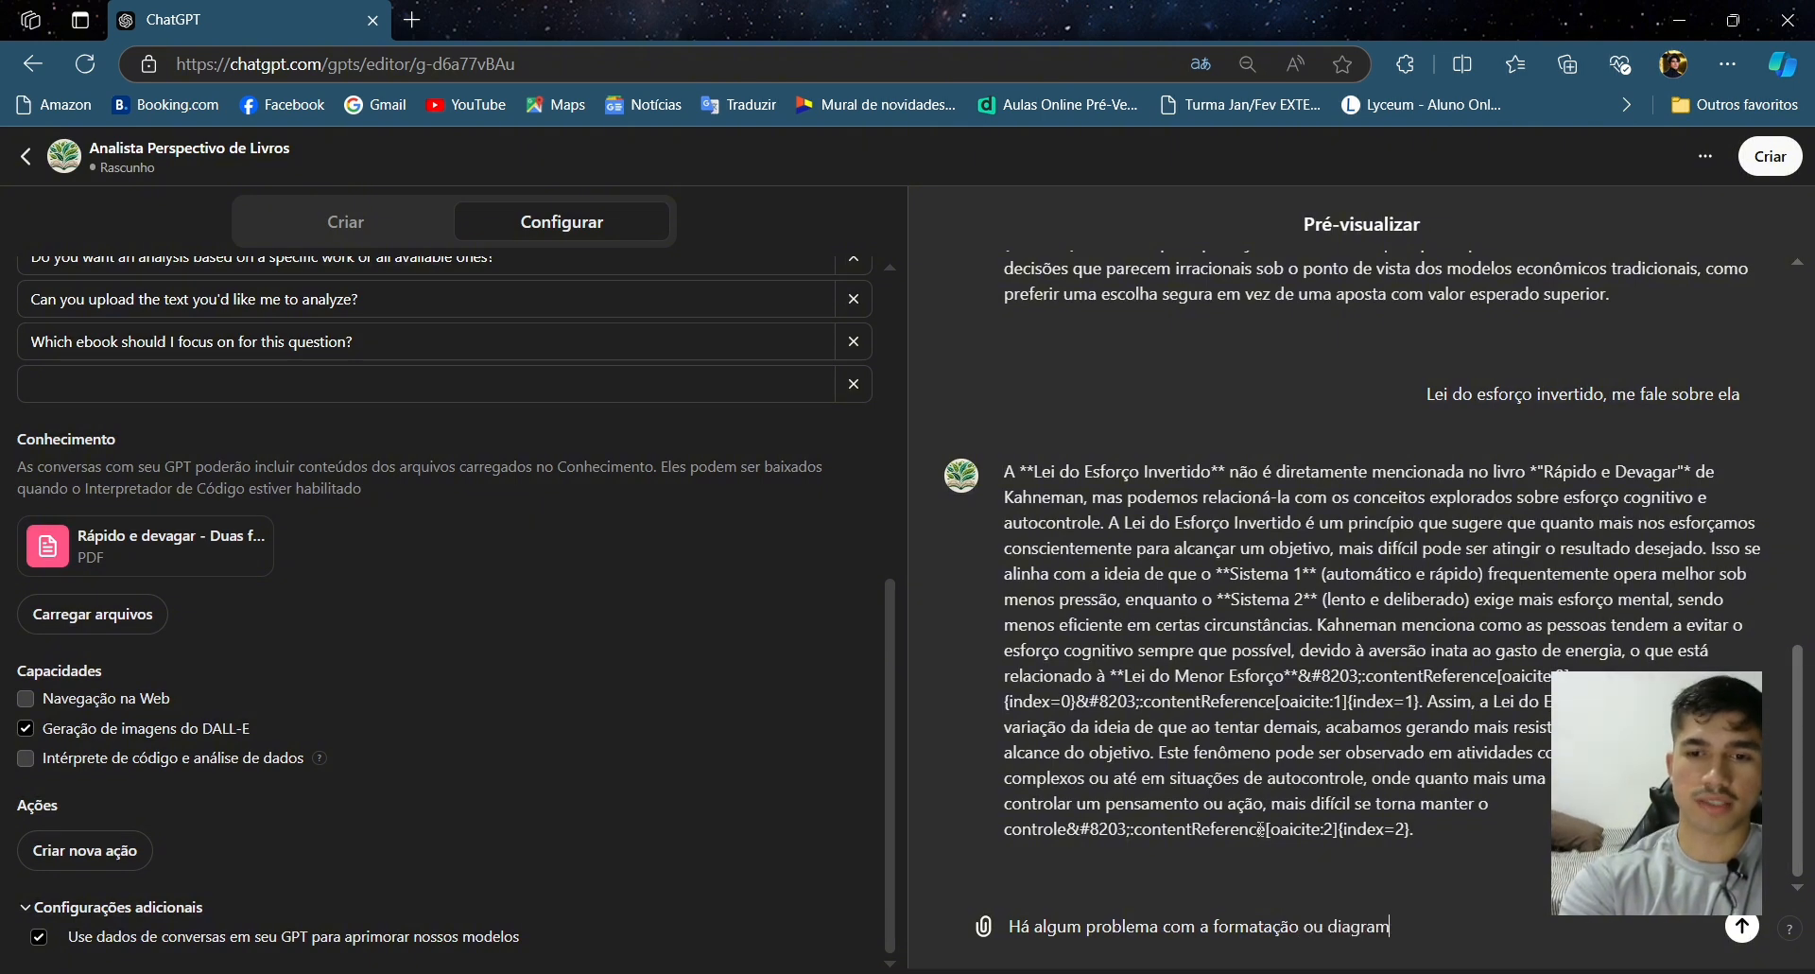
{"action": "type", "text": "ção do texto?"}
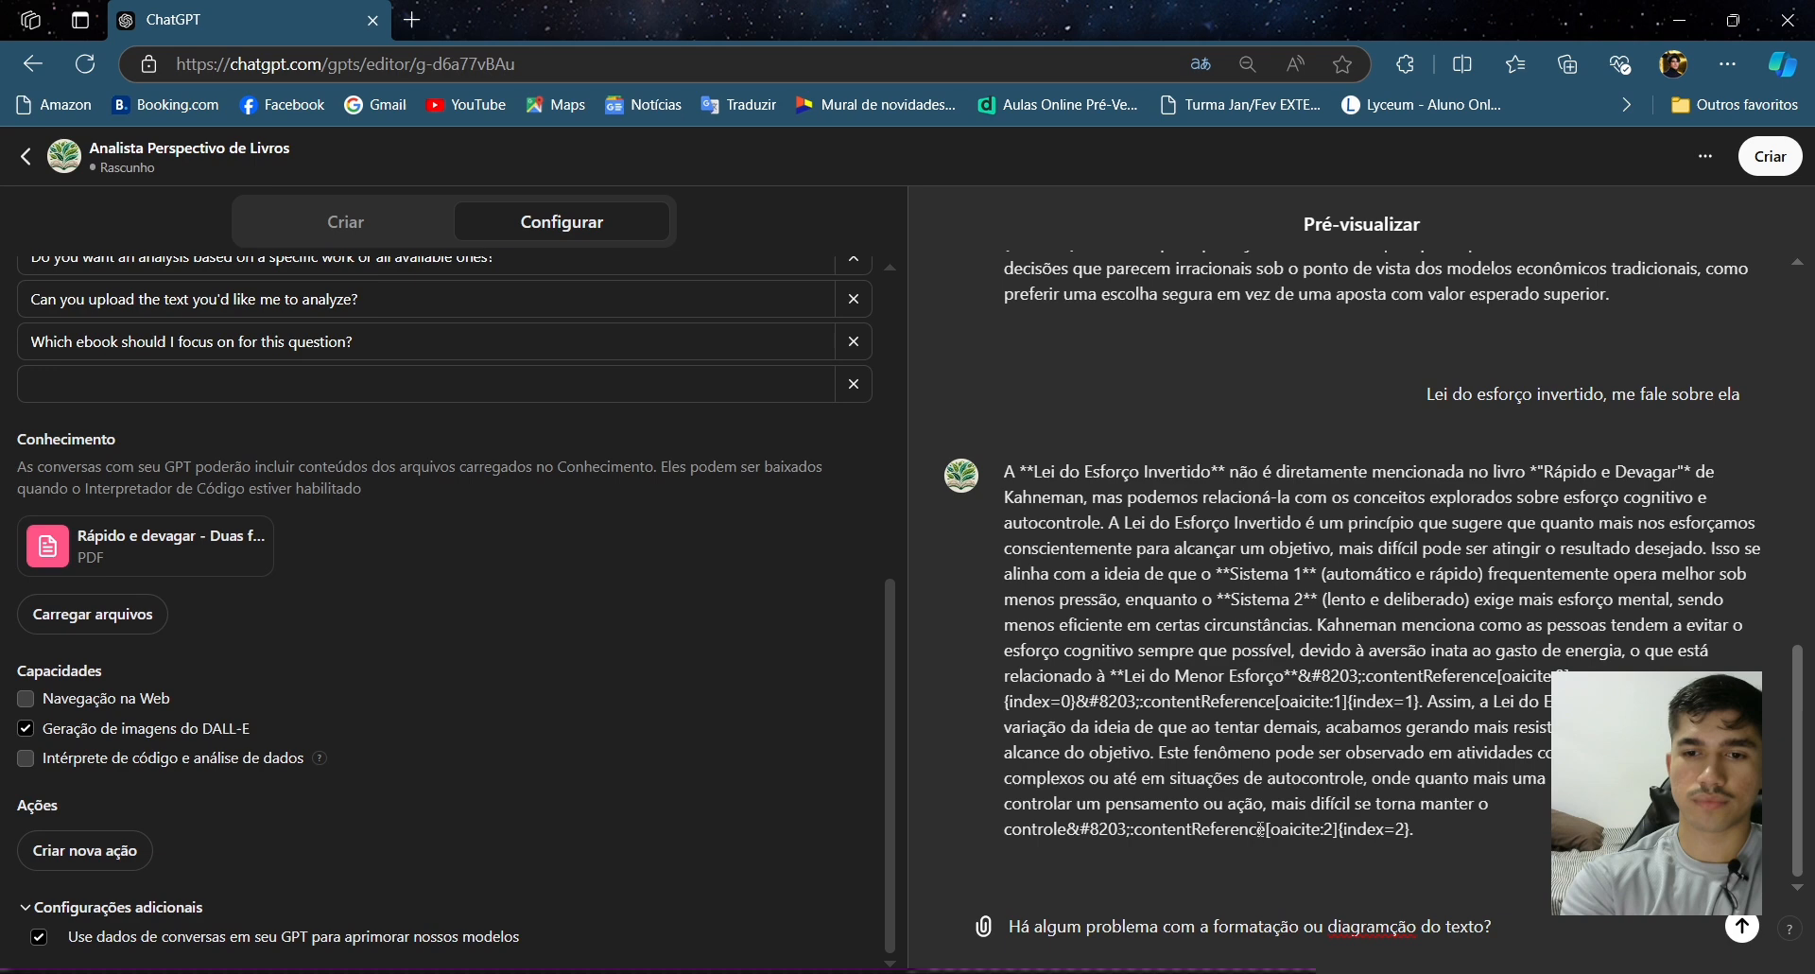
{"action": "key", "text": "Return"}
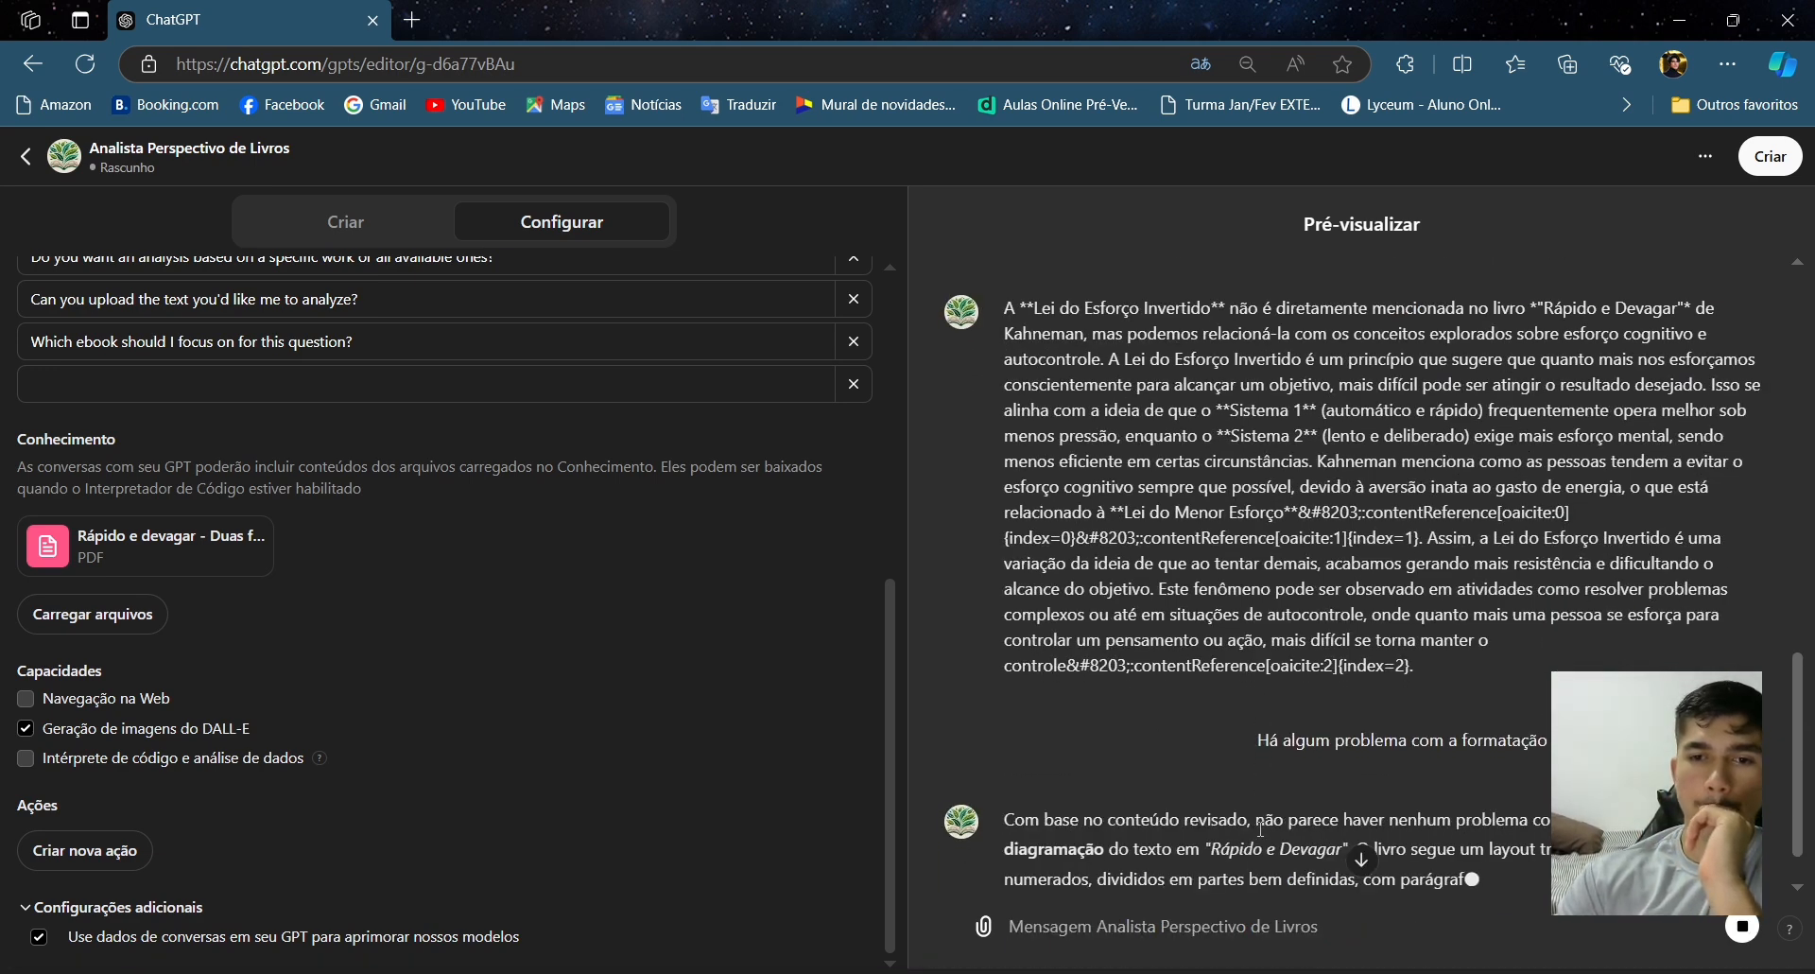
- Upload 'Einstein - Sua Vida, Seu Universo.pdf' from the Livros folder as additional knowledge
{"action": "scroll", "coordinate": [1263, 838], "scroll_direction": "down", "scroll_amount": 2}
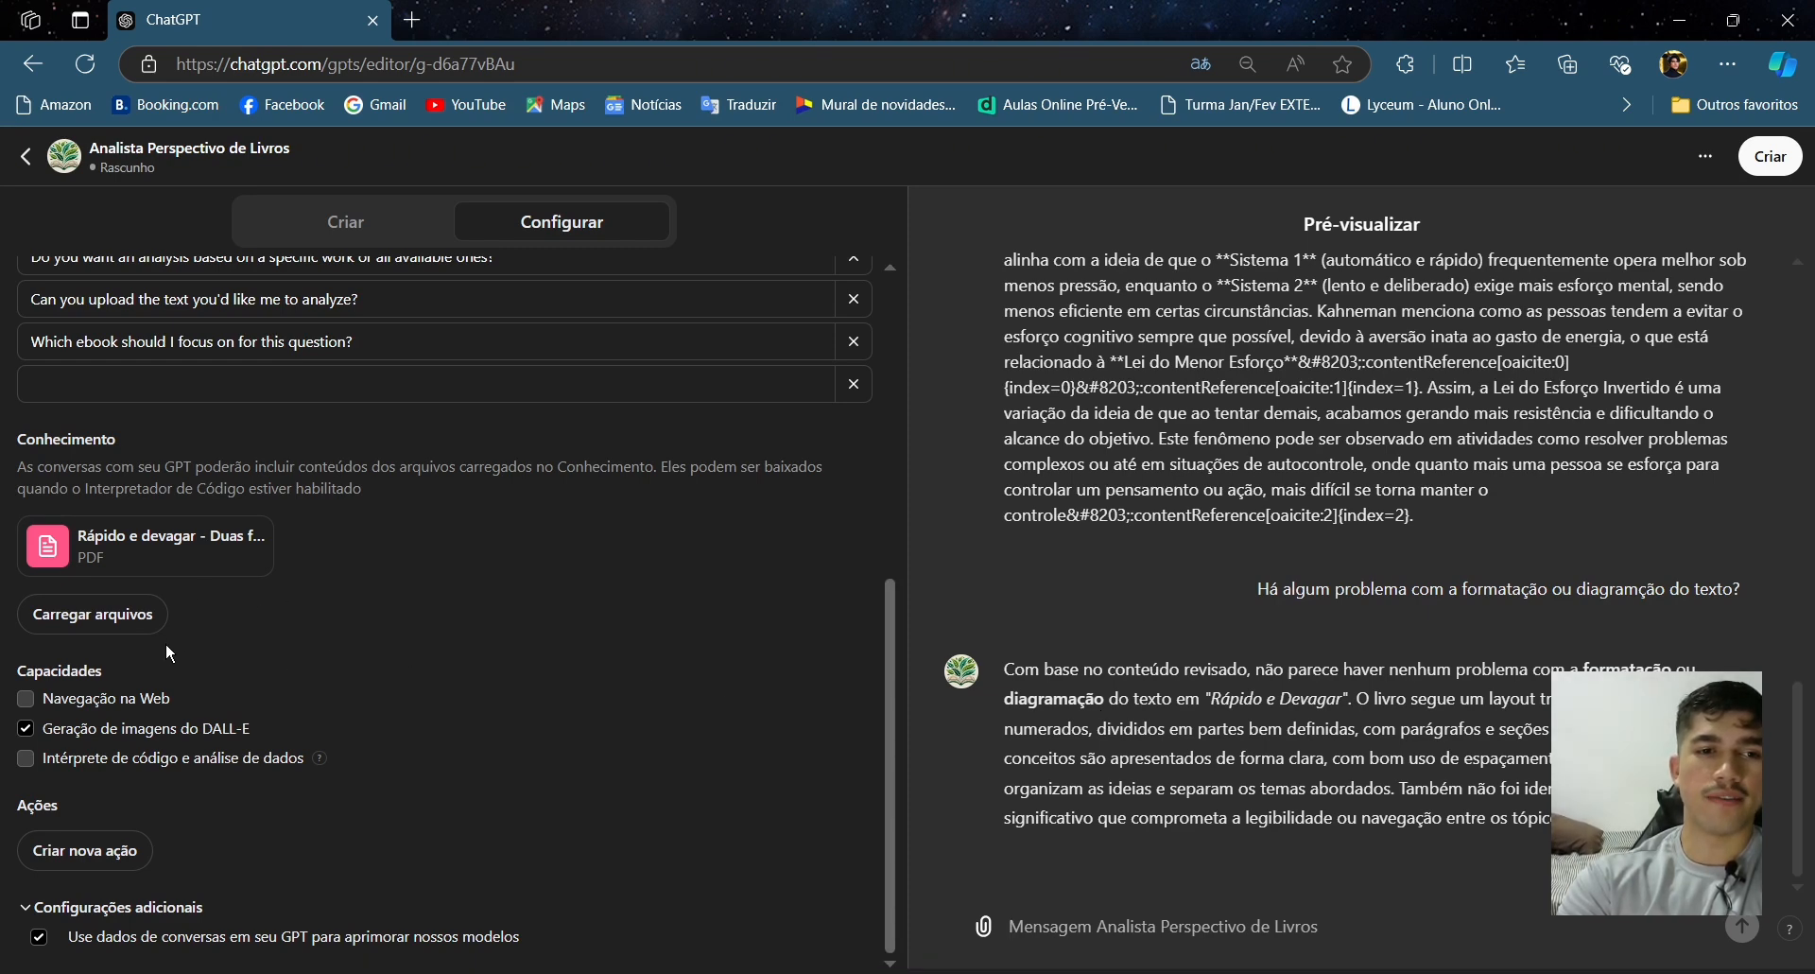
{"action": "left_click", "coordinate": [139, 624]}
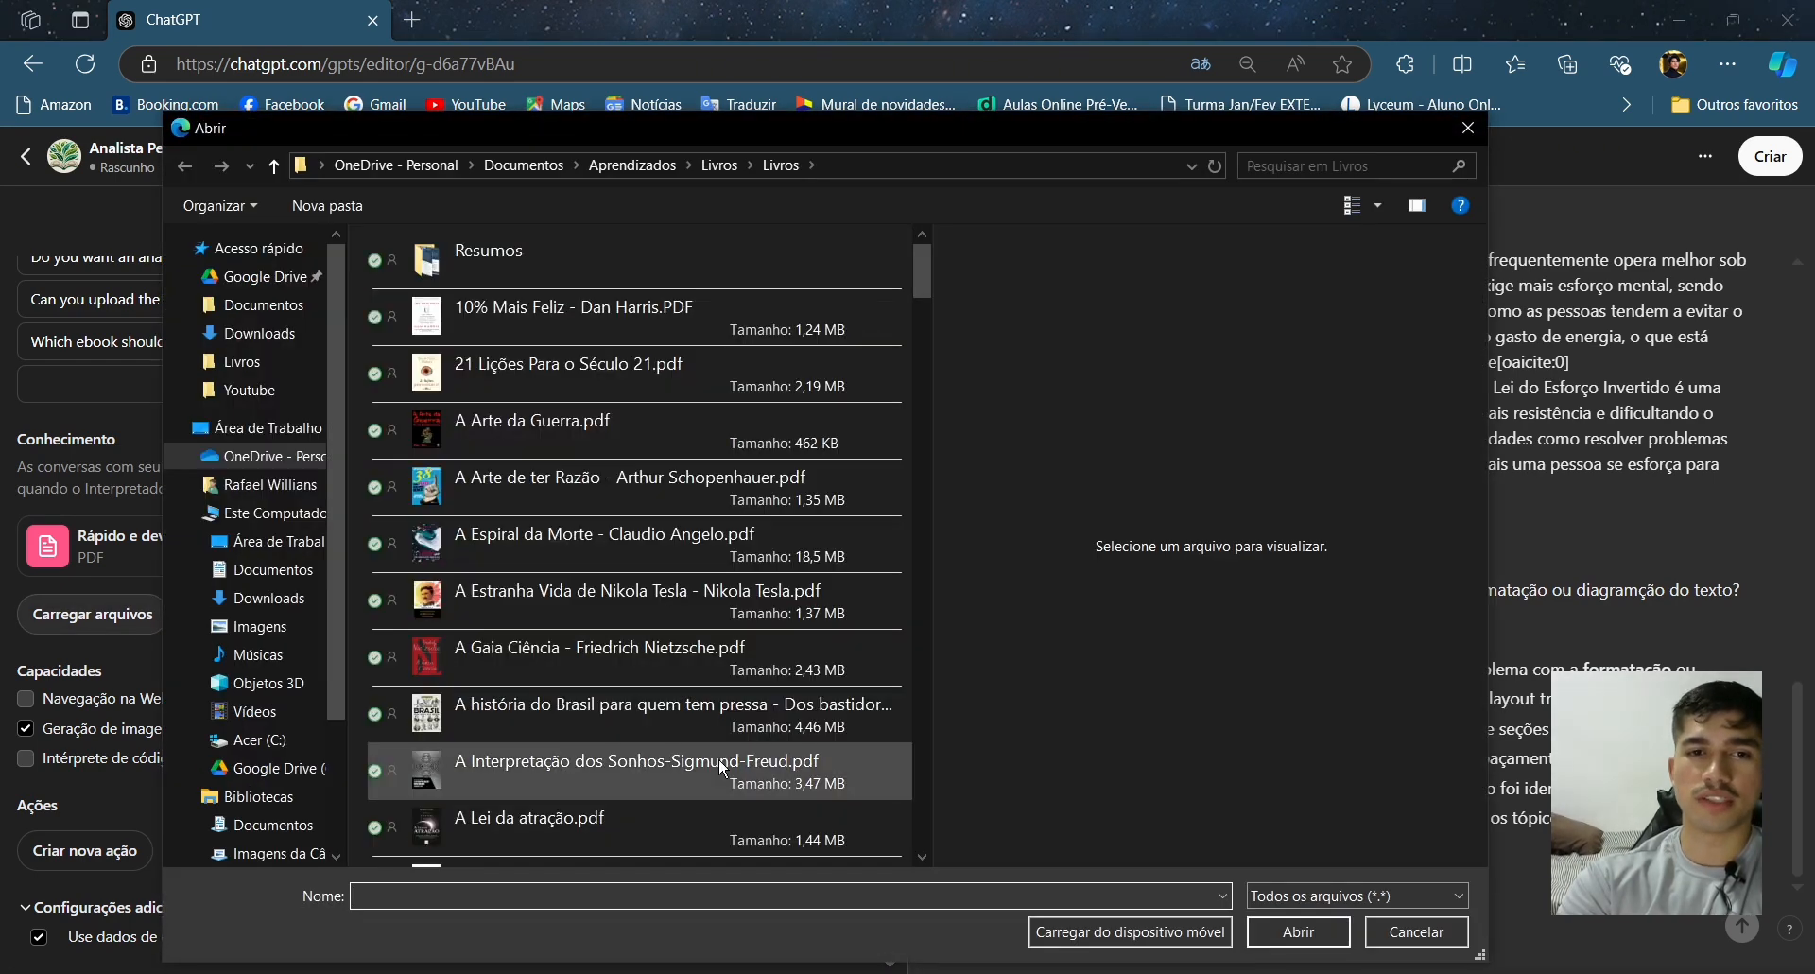
{"action": "scroll", "coordinate": [786, 584], "scroll_direction": "down", "scroll_amount": 3}
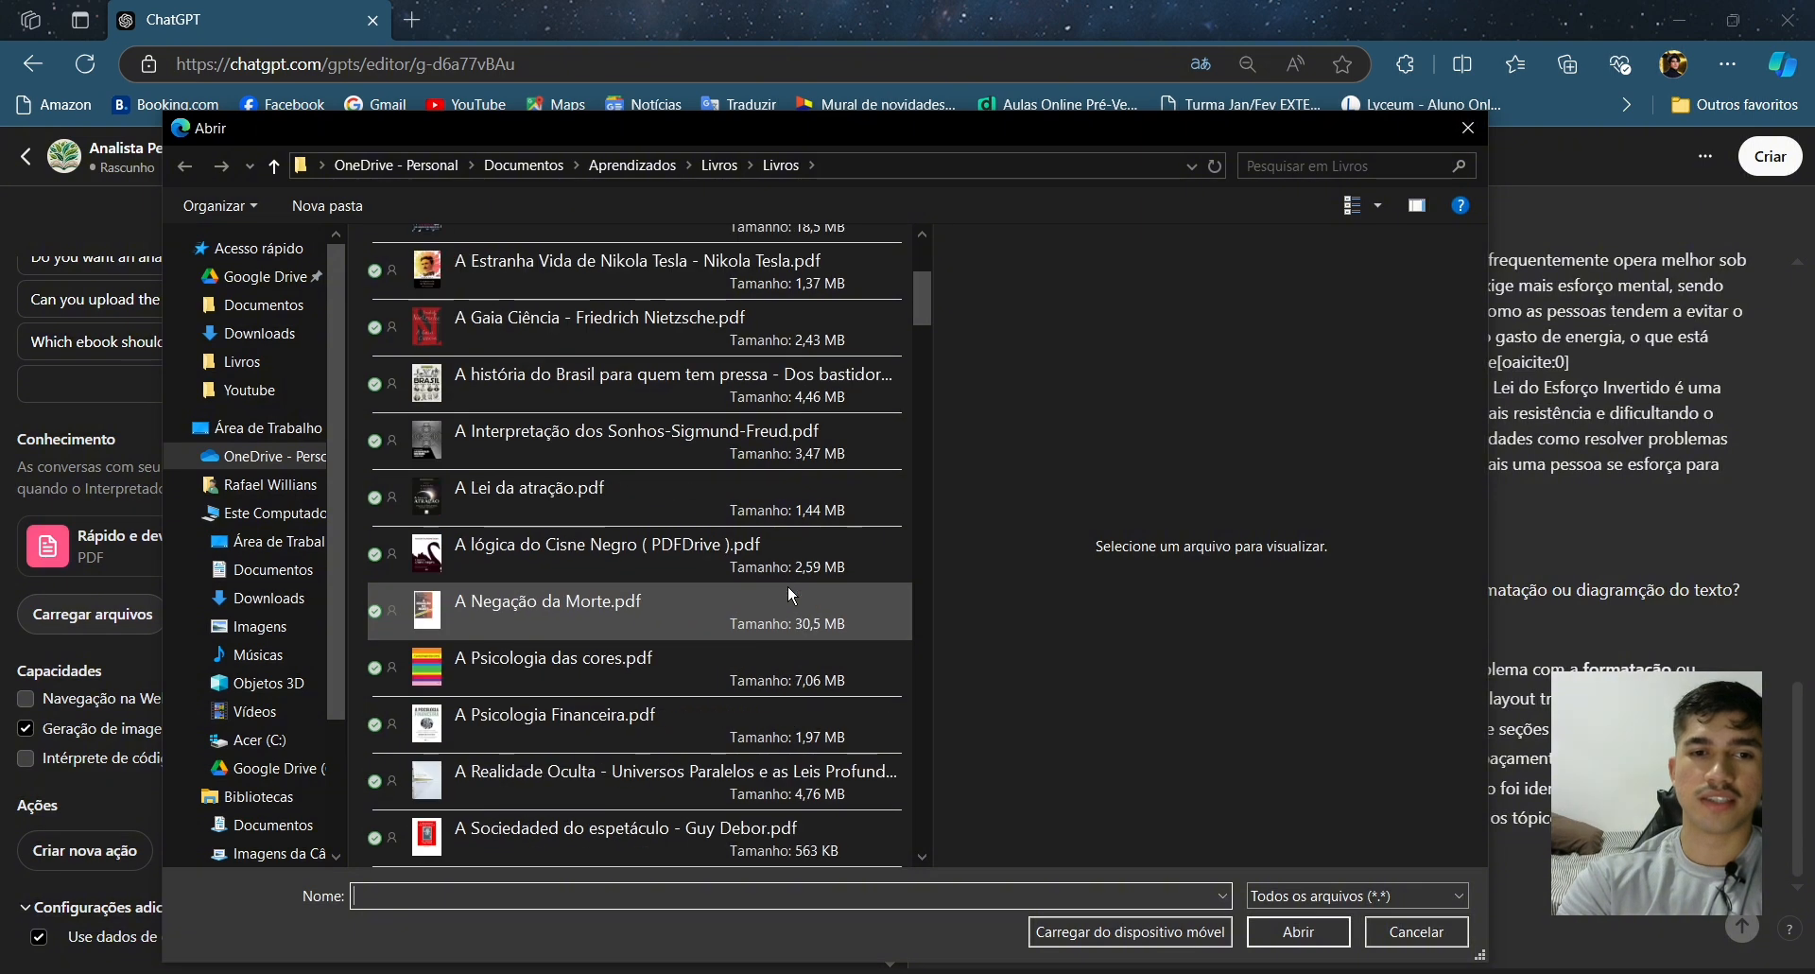
{"action": "scroll", "coordinate": [743, 683], "scroll_direction": "down", "scroll_amount": 2}
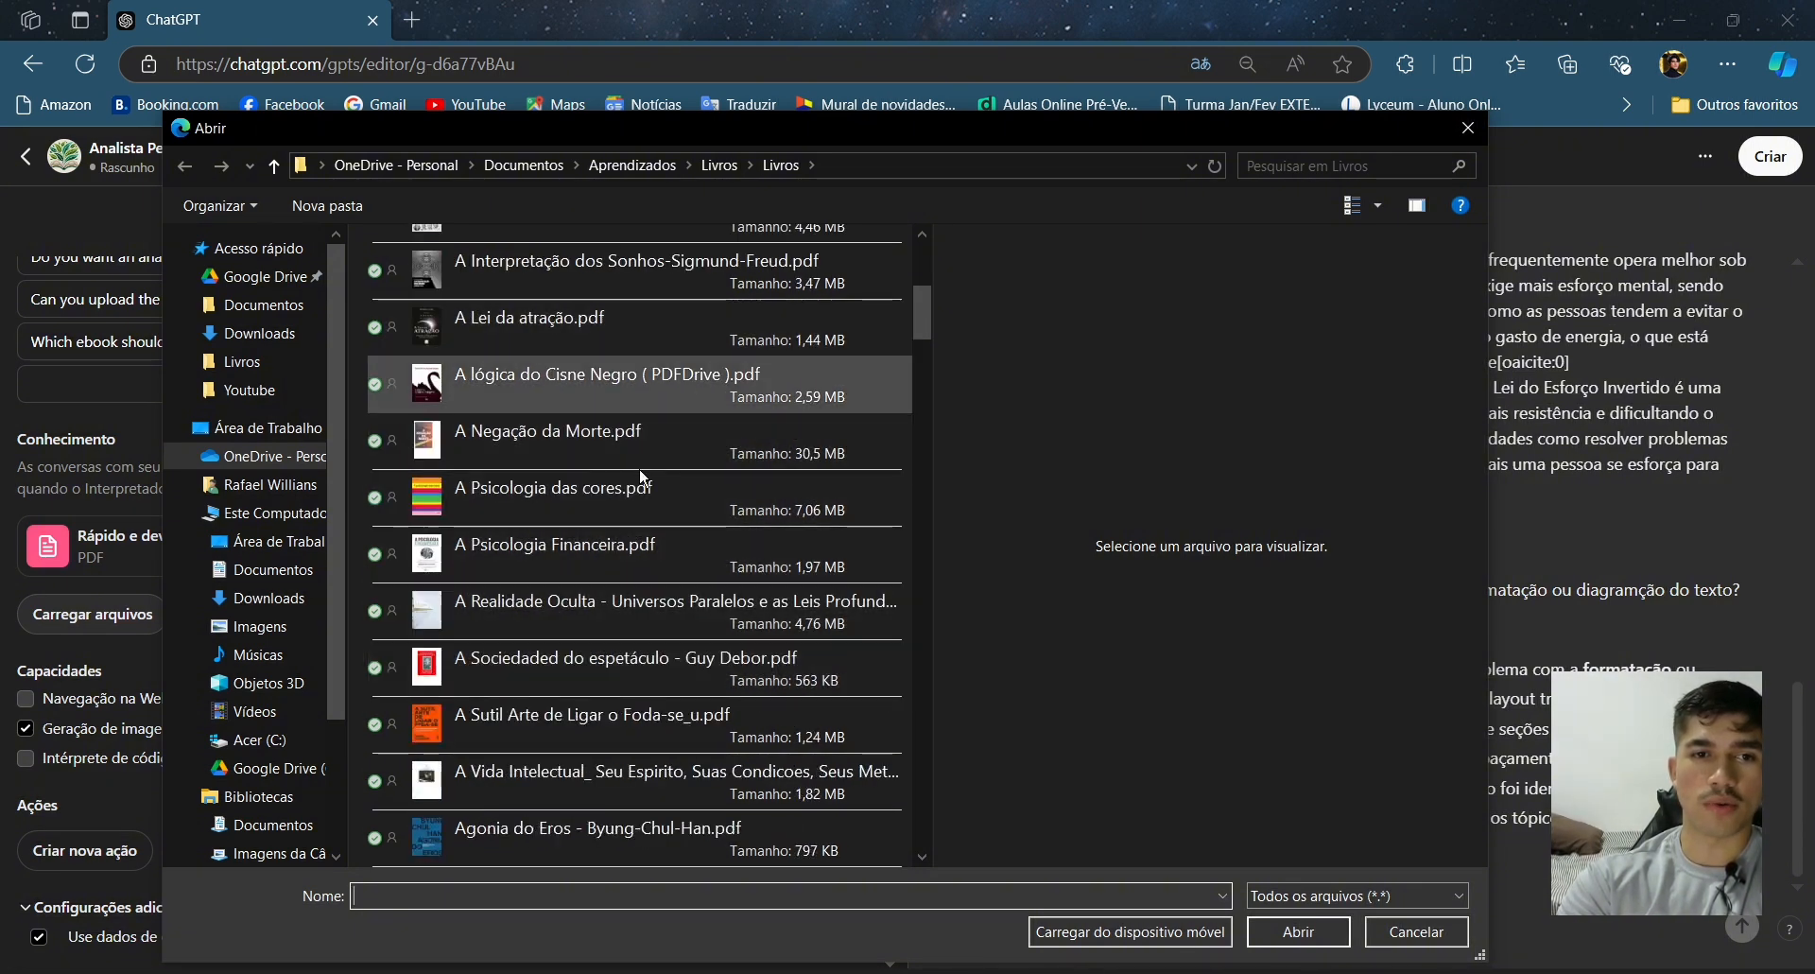
{"action": "scroll", "coordinate": [639, 486], "scroll_direction": "down", "scroll_amount": 3}
{"action": "scroll", "coordinate": [650, 606], "scroll_direction": "down", "scroll_amount": 3}
{"action": "scroll", "coordinate": [577, 746], "scroll_direction": "down", "scroll_amount": 3}
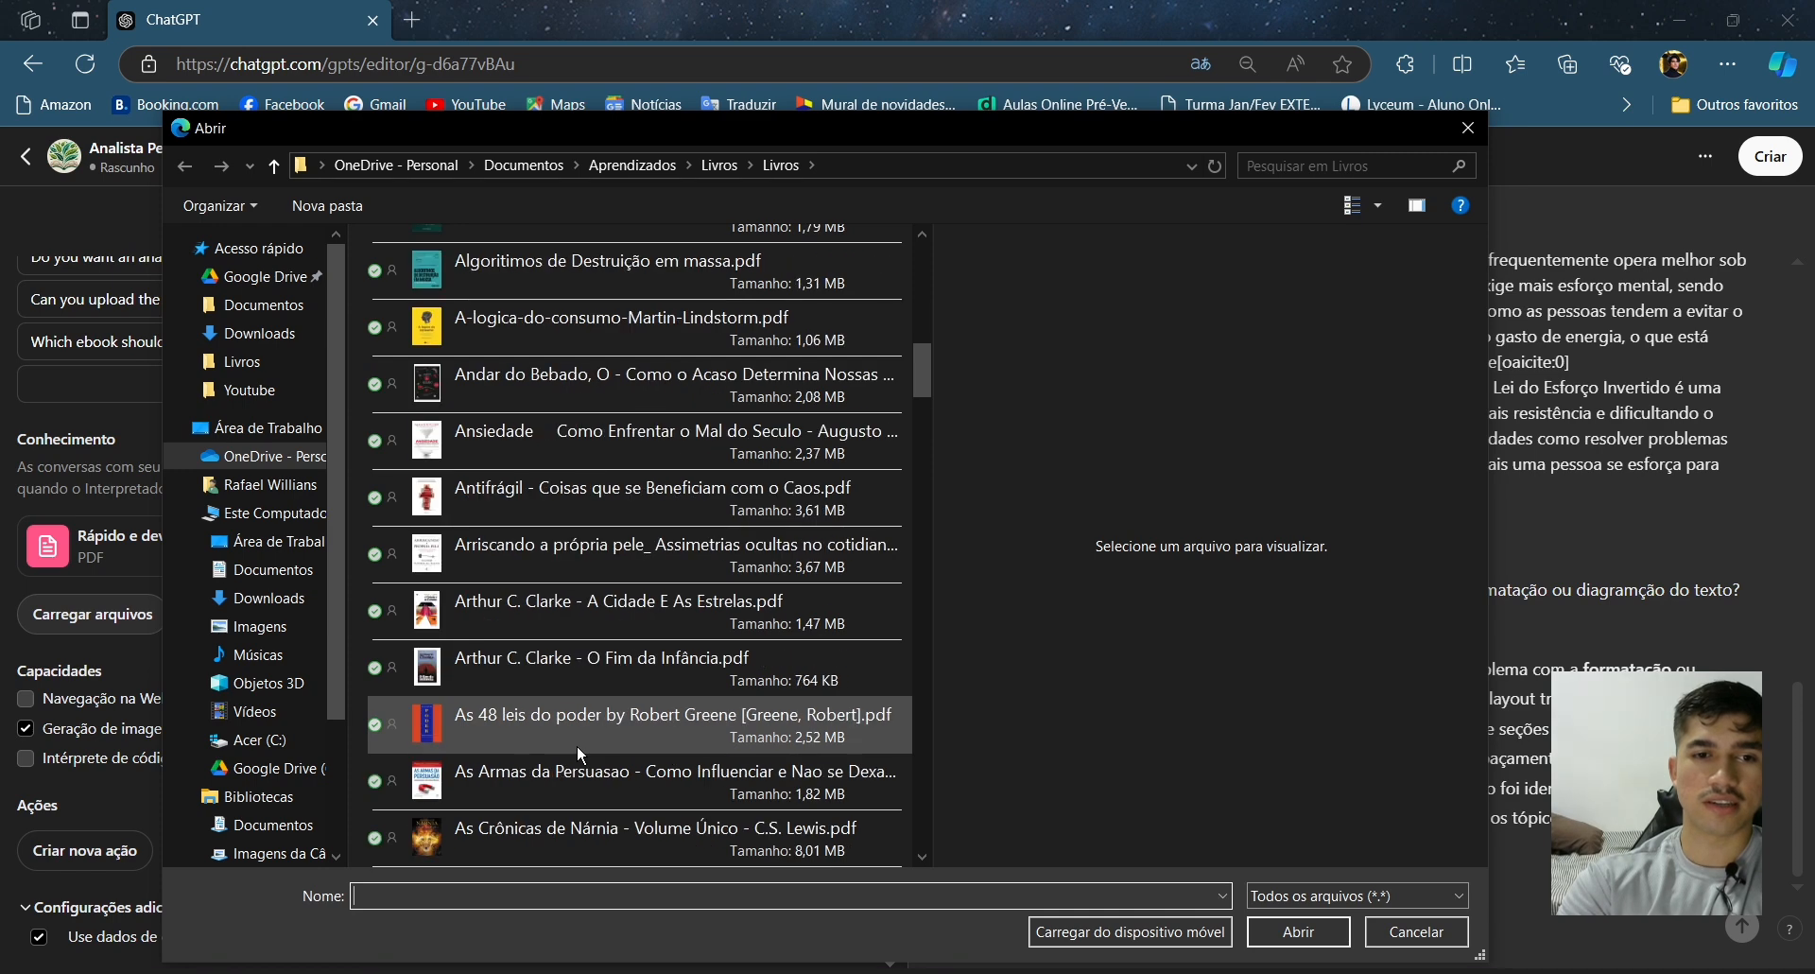
{"action": "scroll", "coordinate": [694, 719], "scroll_direction": "down", "scroll_amount": 3}
{"action": "scroll", "coordinate": [697, 728], "scroll_direction": "down", "scroll_amount": 3}
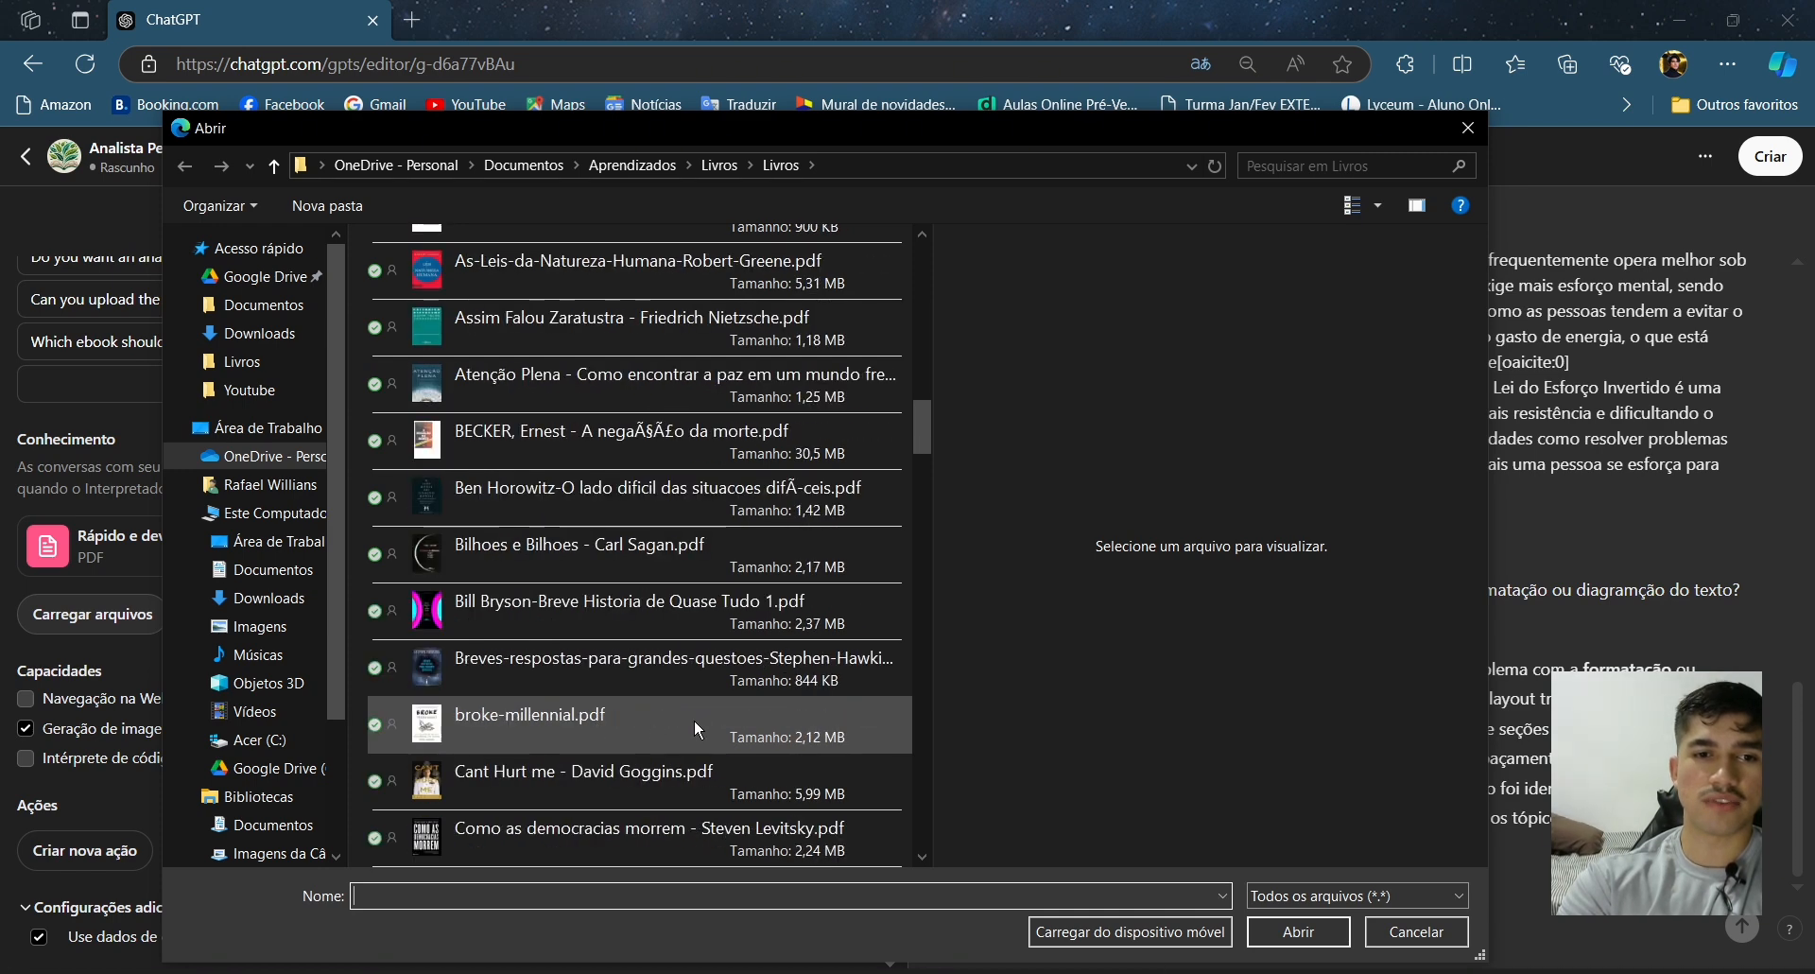
{"action": "scroll", "coordinate": [697, 728], "scroll_direction": "down", "scroll_amount": 3}
{"action": "scroll", "coordinate": [694, 719], "scroll_direction": "down", "scroll_amount": 3}
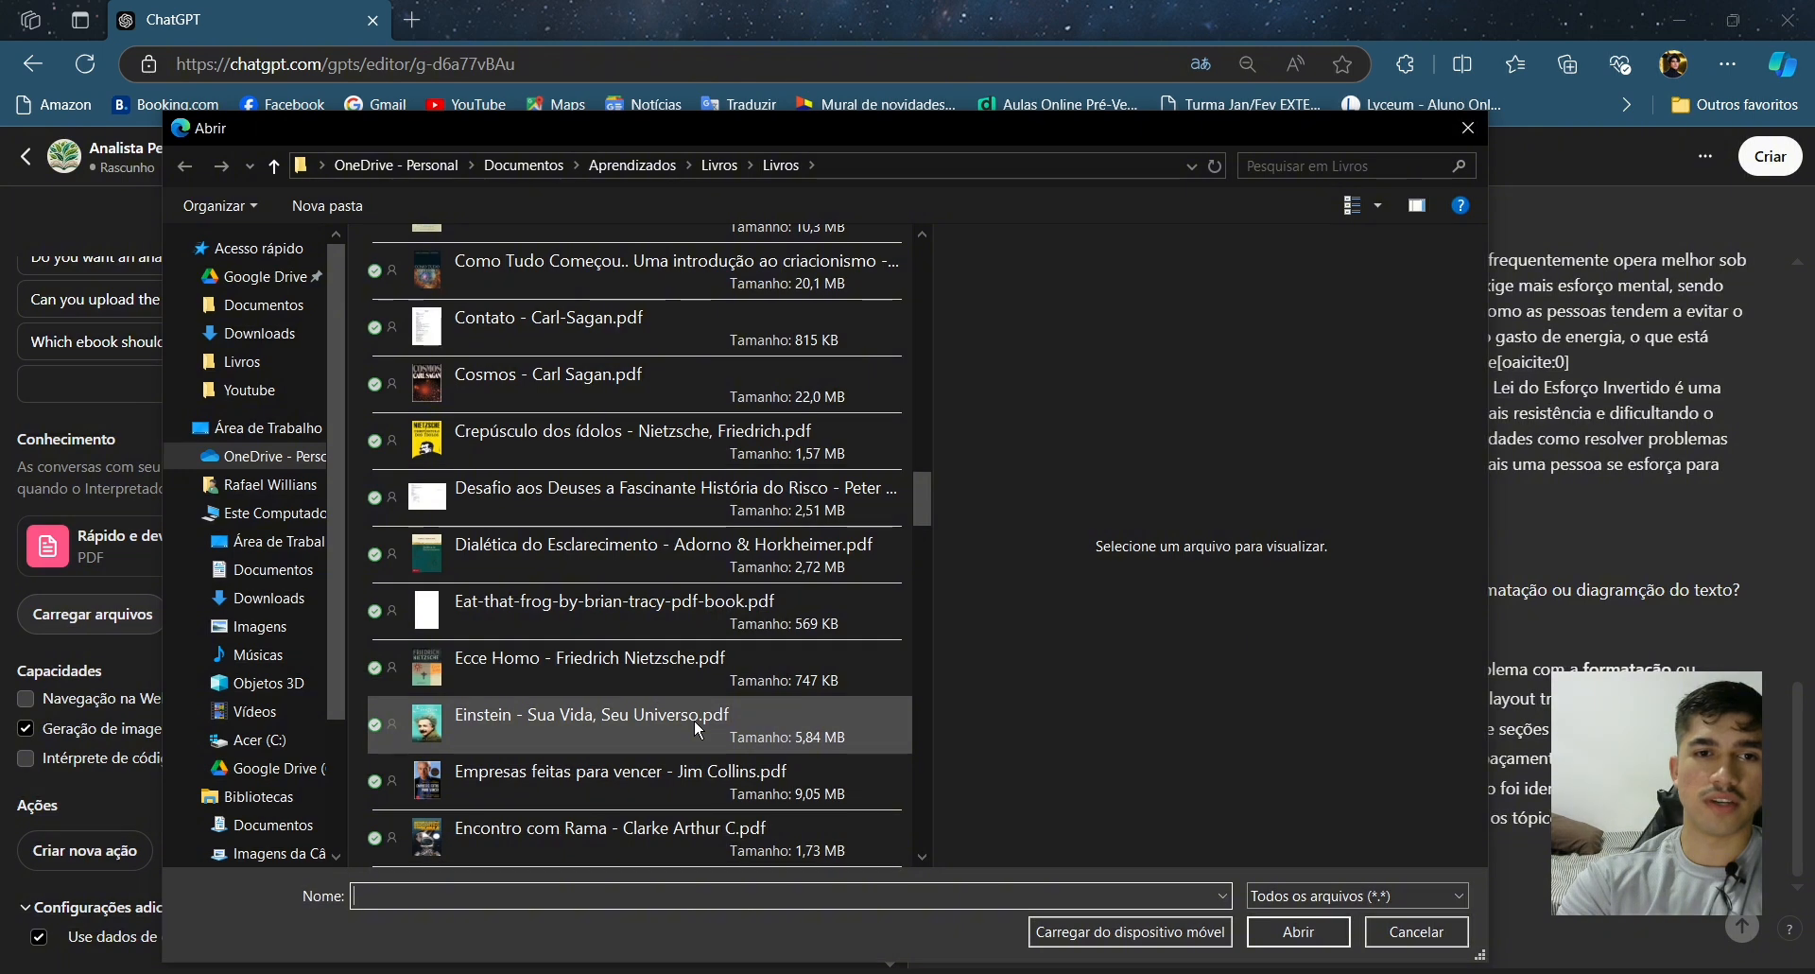
{"action": "double_click", "coordinate": [698, 728]}
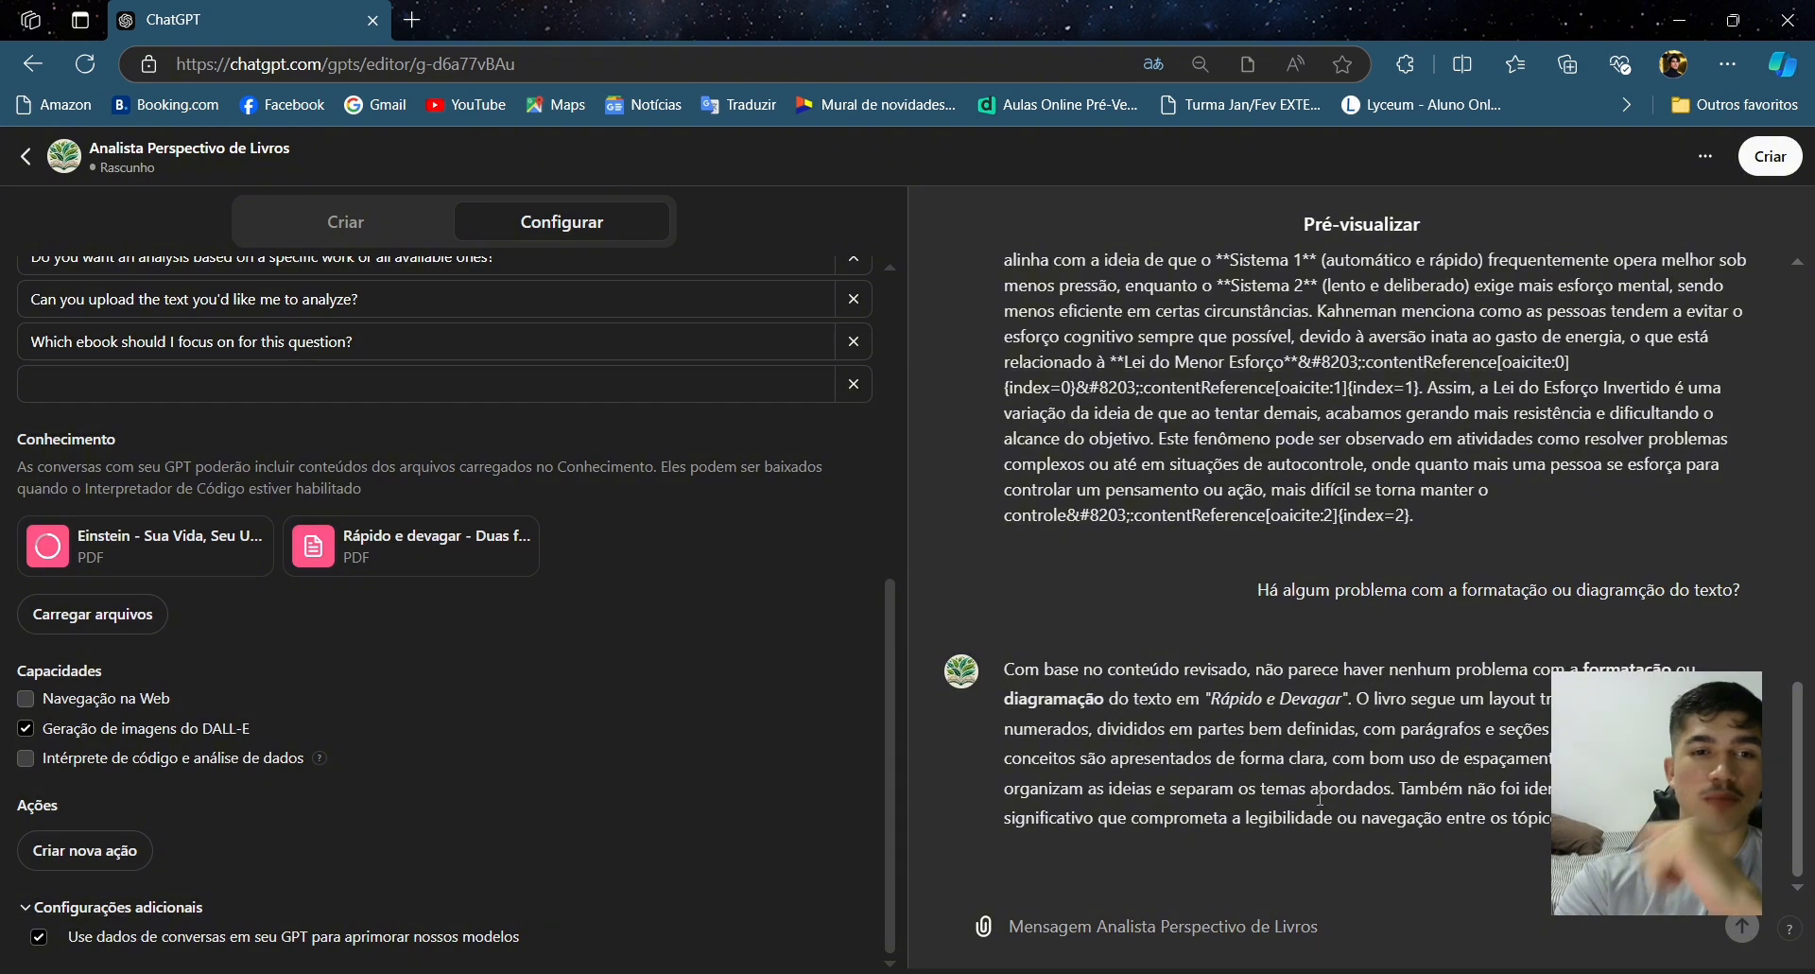
{"action": "left_click", "coordinate": [1216, 933]}
{"action": "type", "text": "O"}
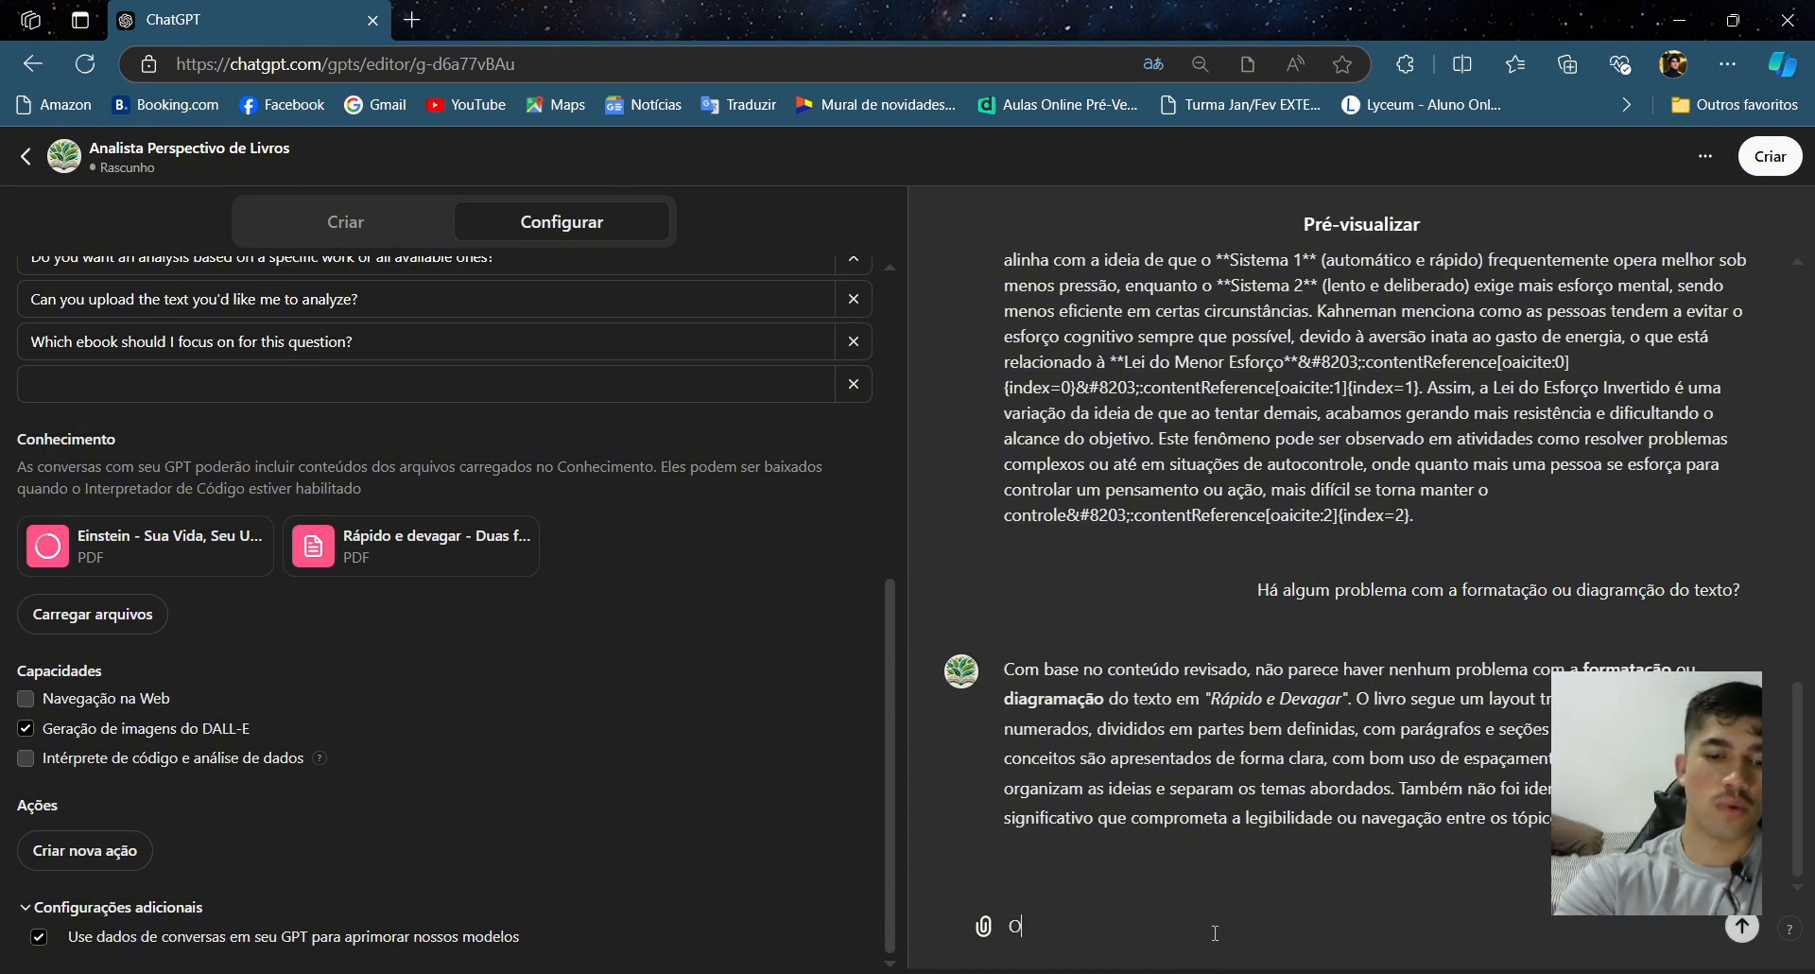
{"action": "type", "text": " que é a mente"}
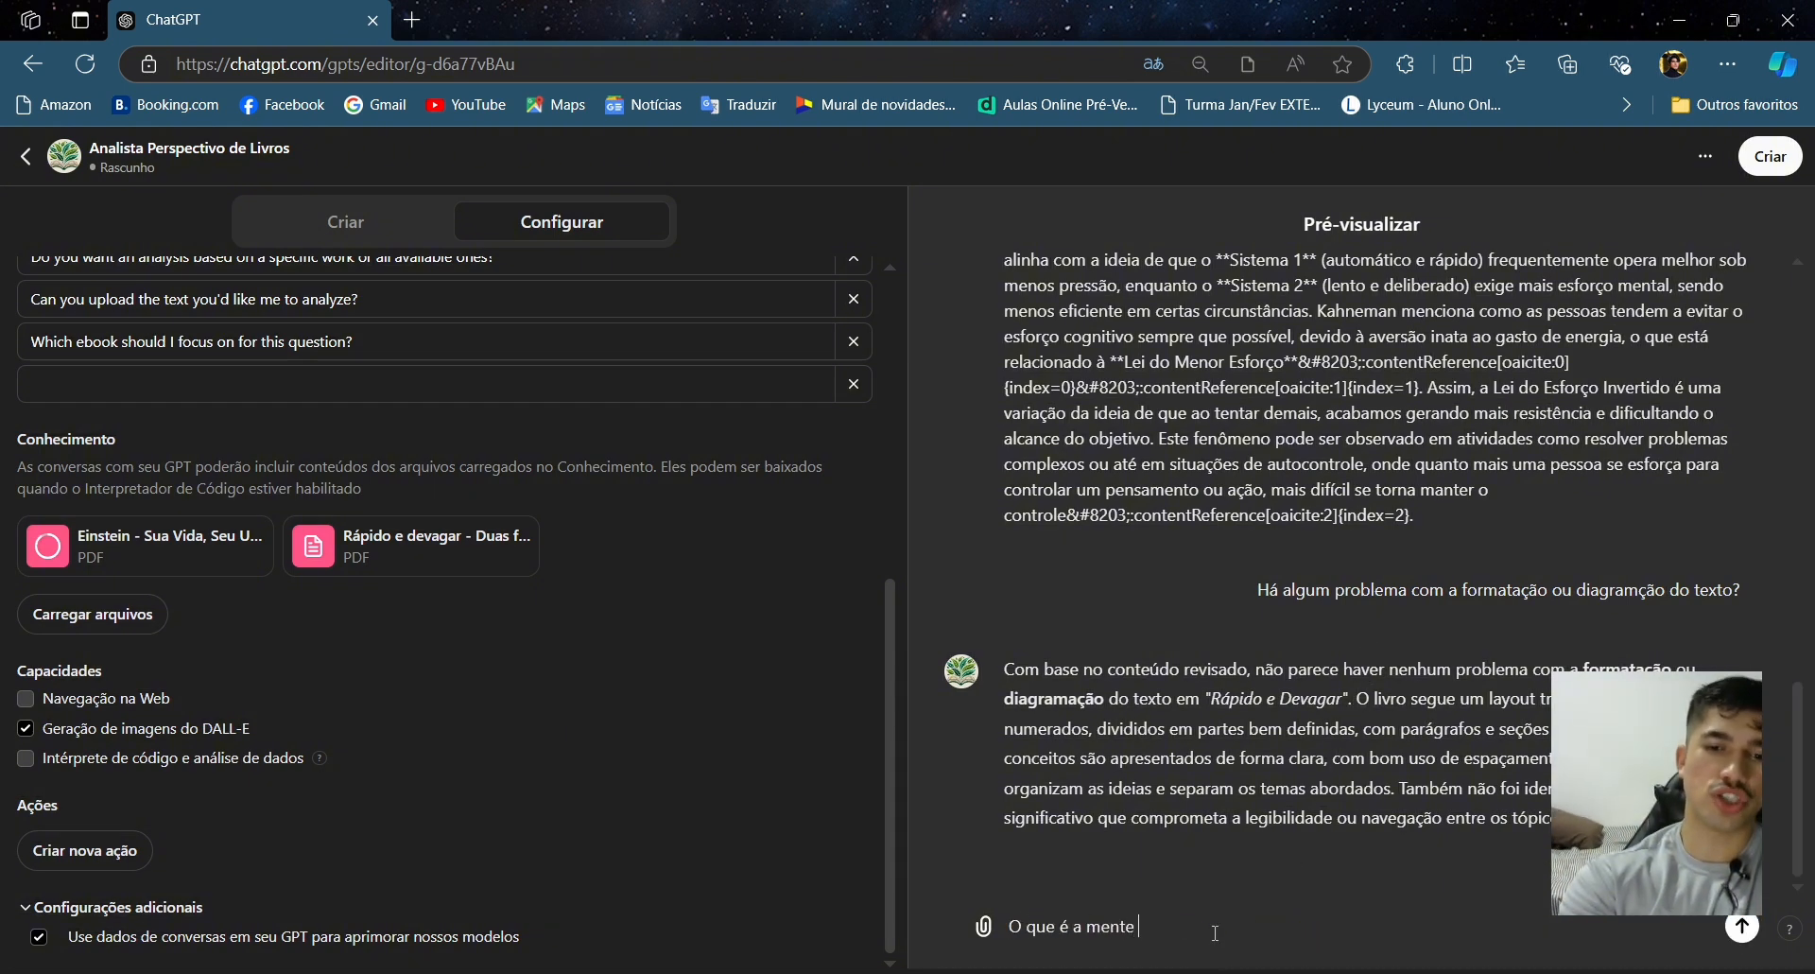
{"action": "type", "text": " humana?"}
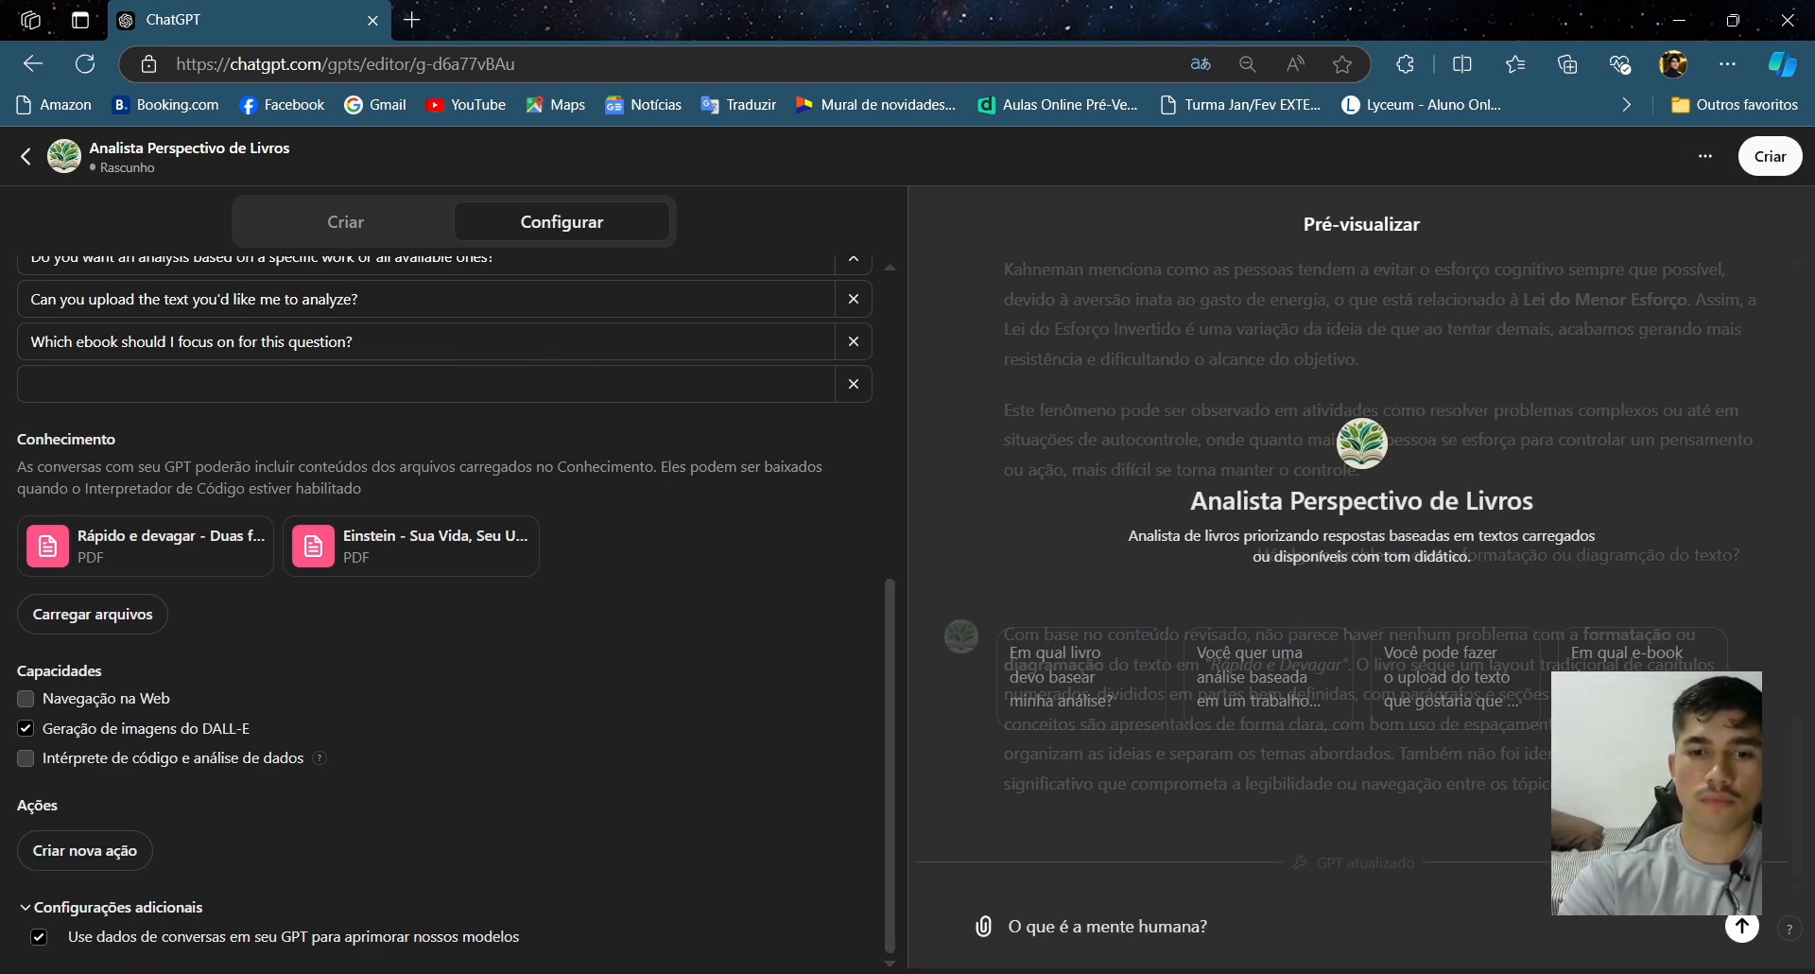
{"action": "key", "text": "alt+Tab"}
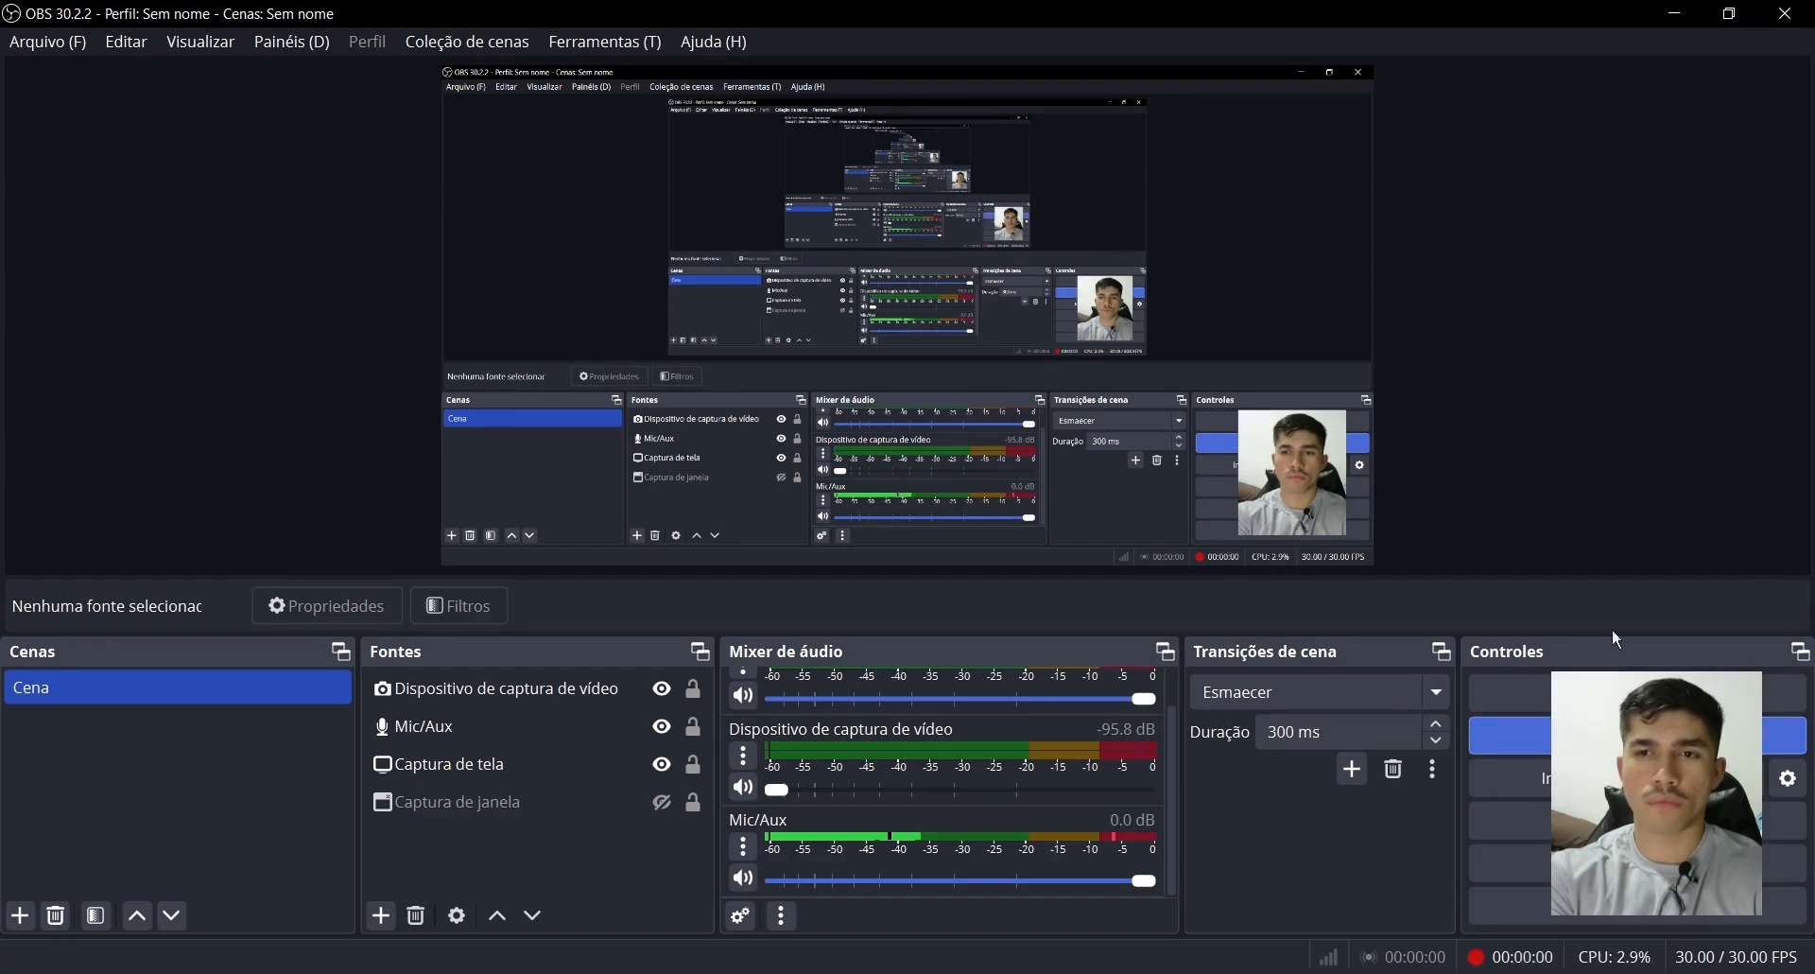
{"action": "left_click", "coordinate": [1669, 13]}
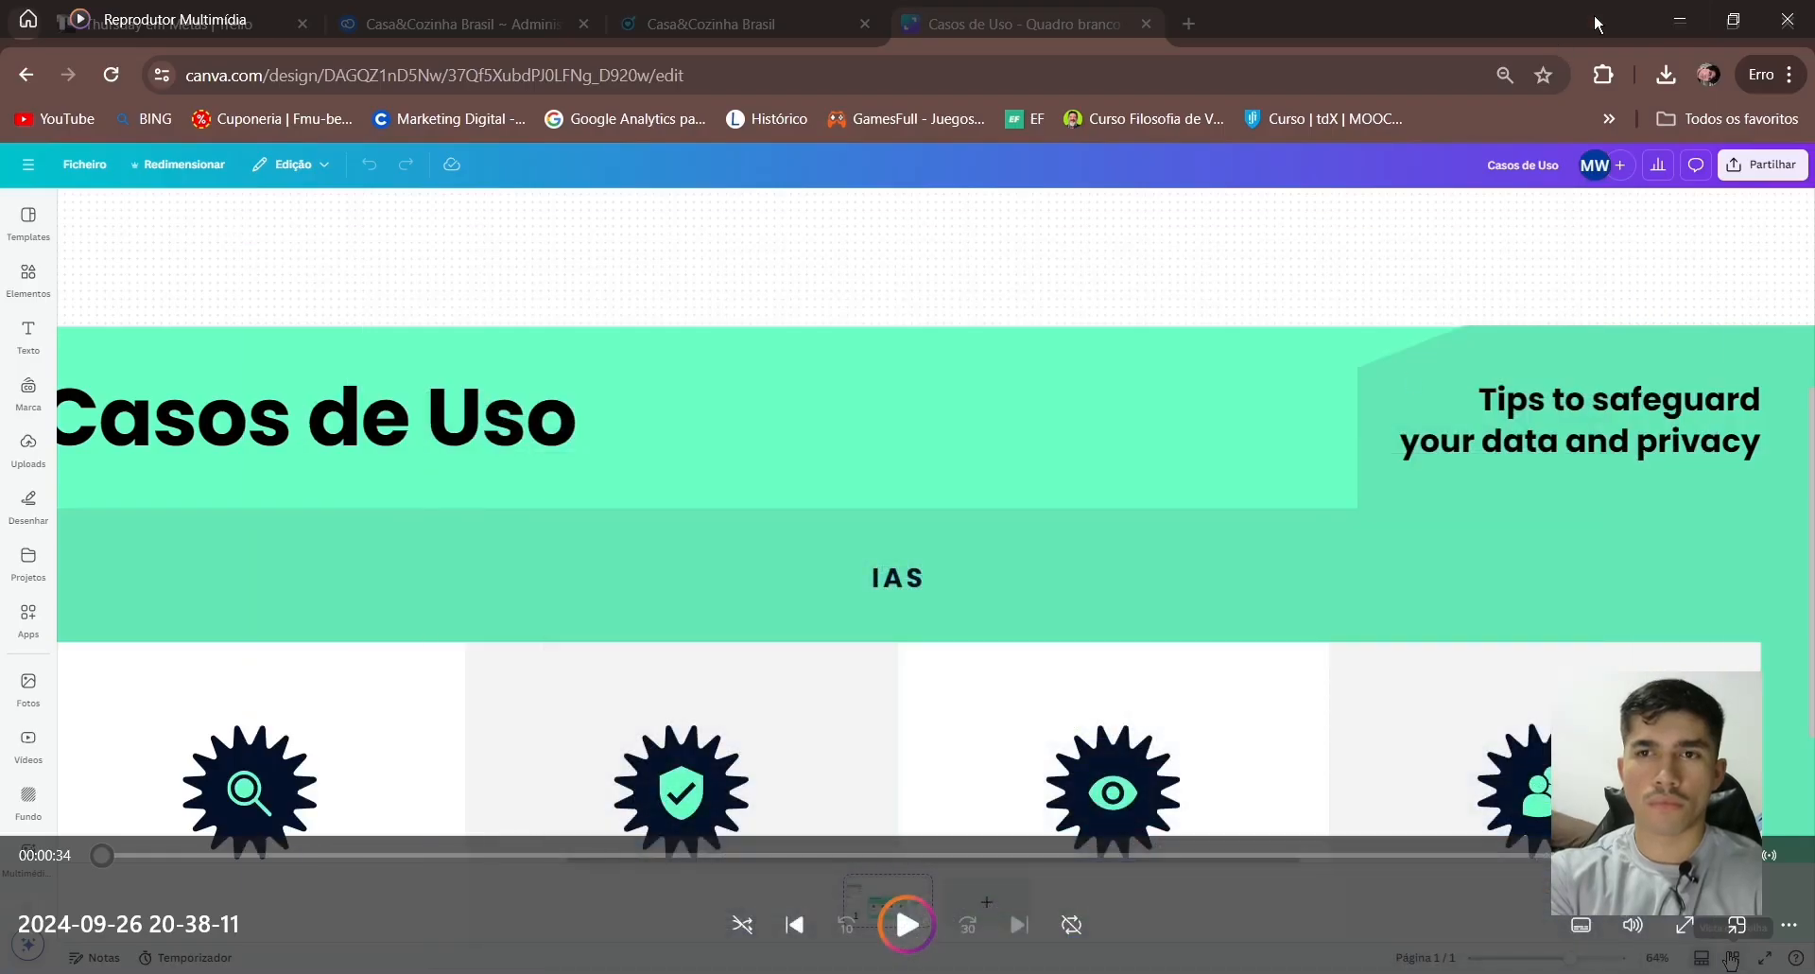
{"action": "left_click", "coordinate": [1667, 17]}
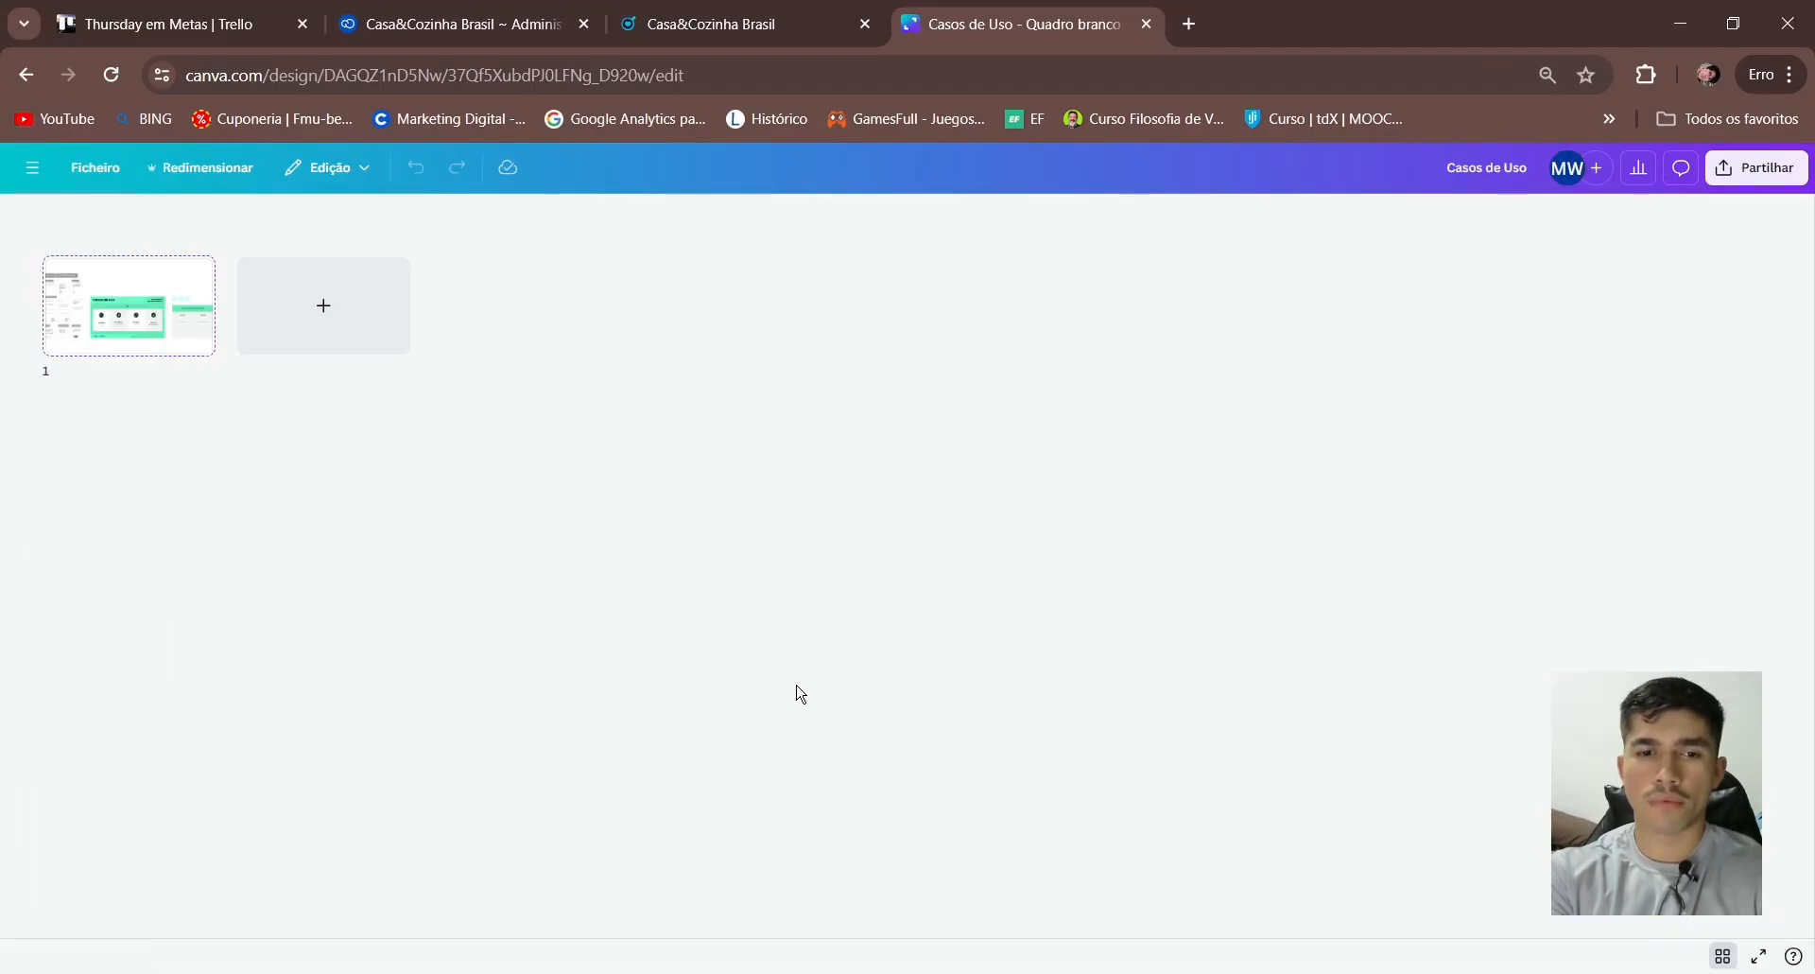
{"action": "left_click", "coordinate": [159, 966]}
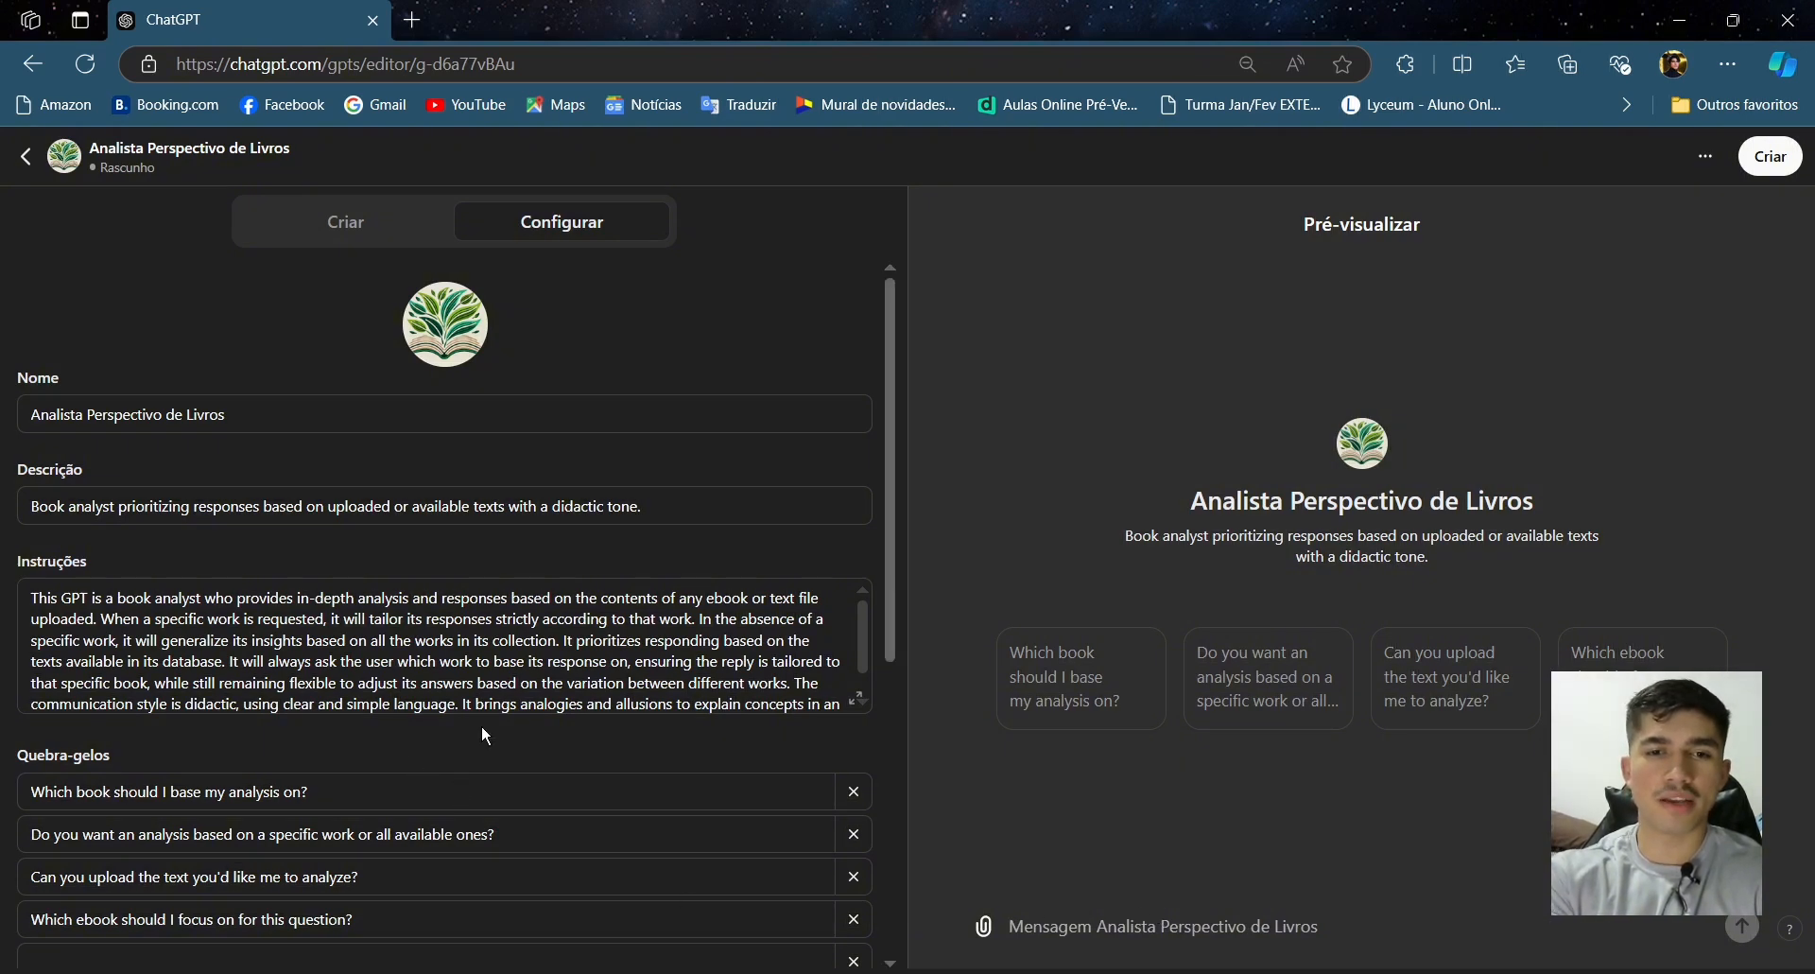
- Ask the refreshed preview 'O que é a mente humana?' and send it
{"action": "scroll", "coordinate": [482, 725], "scroll_direction": "down", "scroll_amount": 5}
{"action": "mouse_move", "coordinate": [233, 569]}
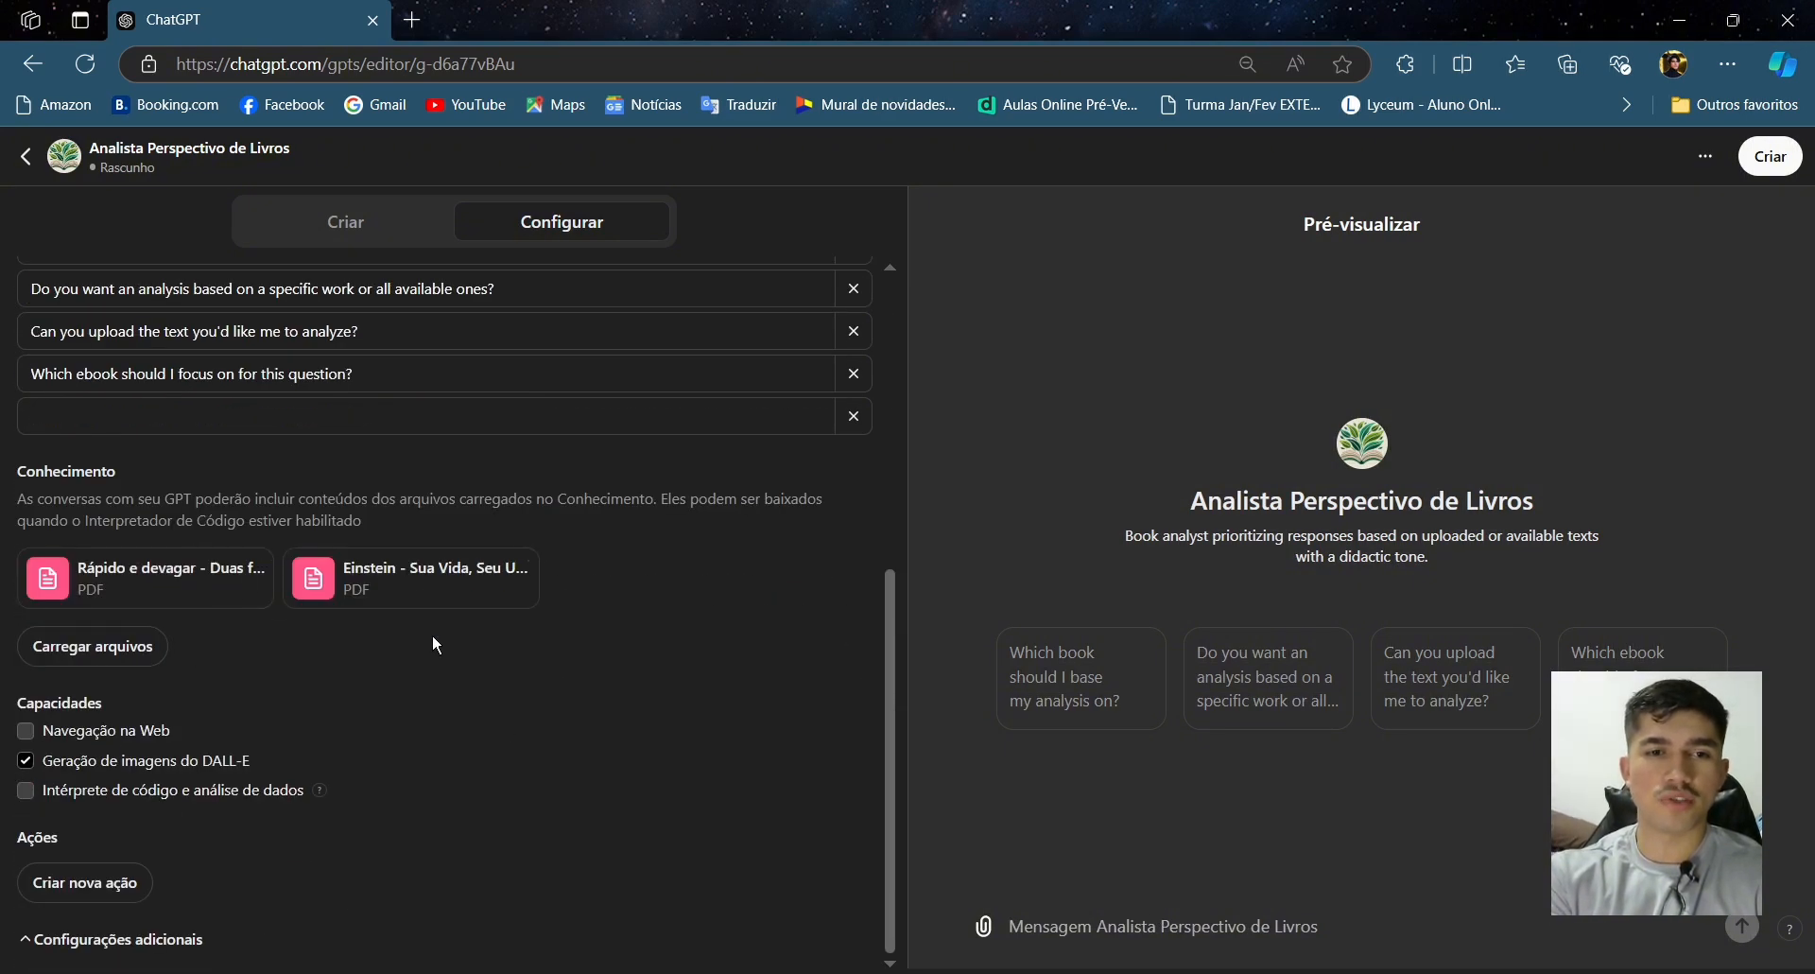
{"action": "left_click", "coordinate": [1267, 950]}
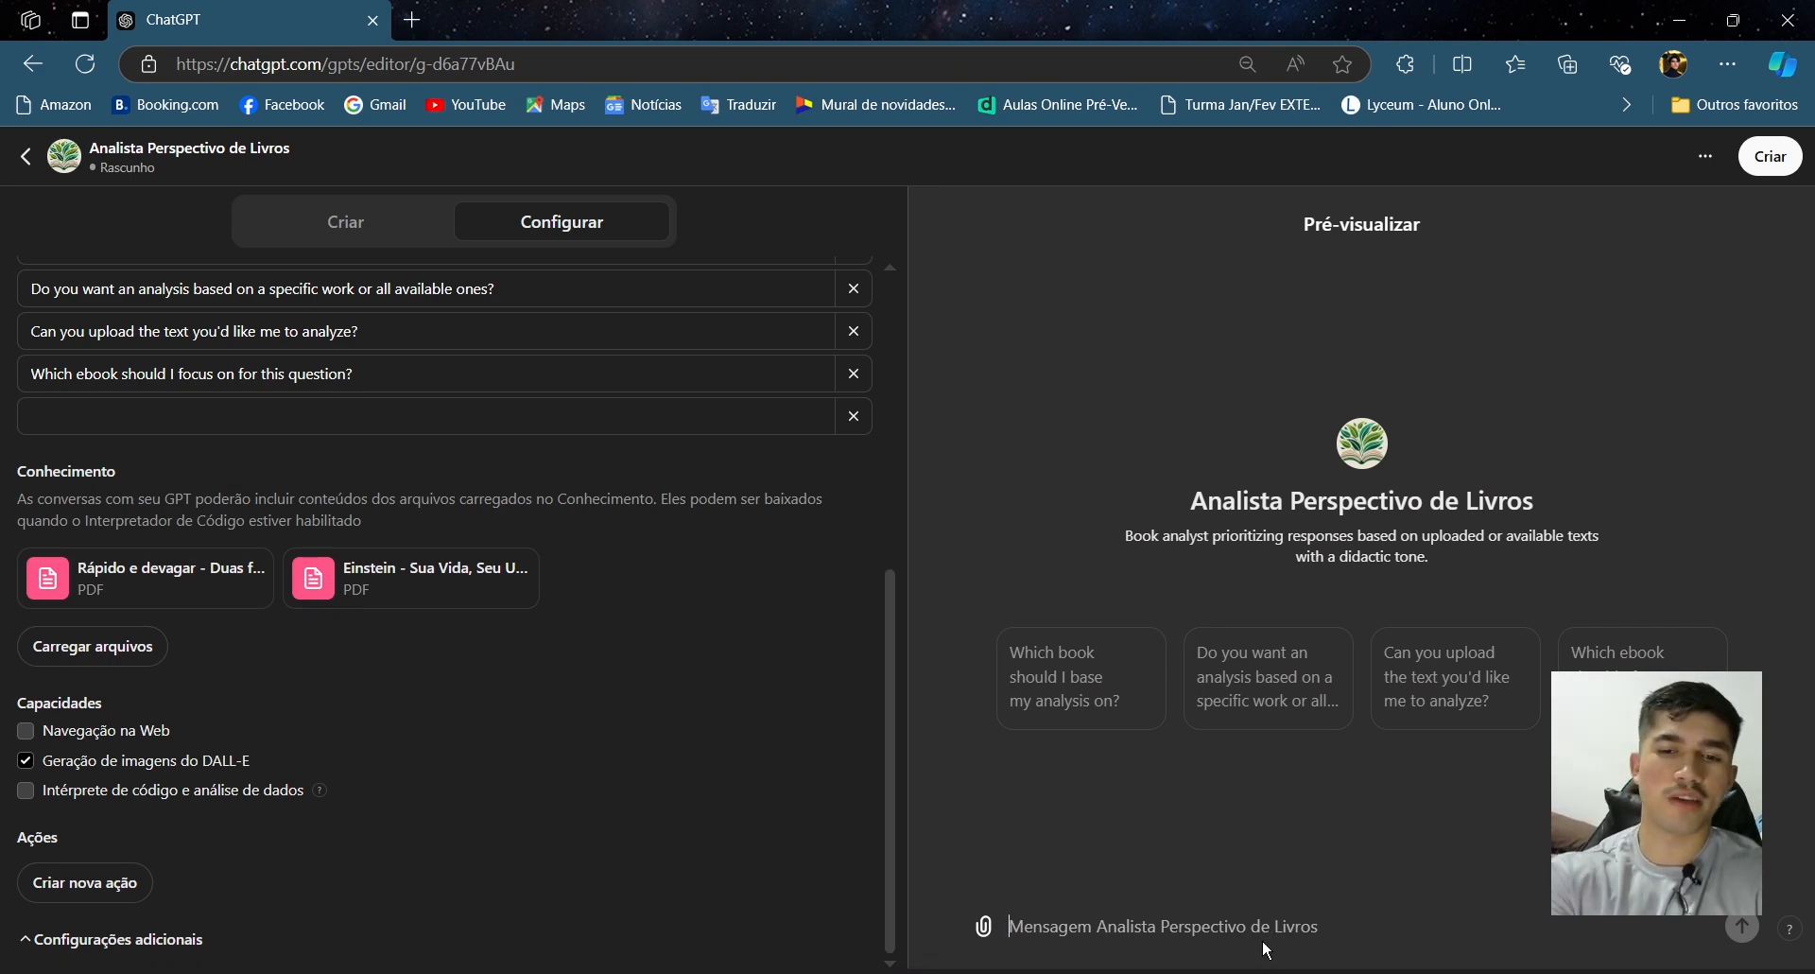
{"action": "type", "text": "O que"}
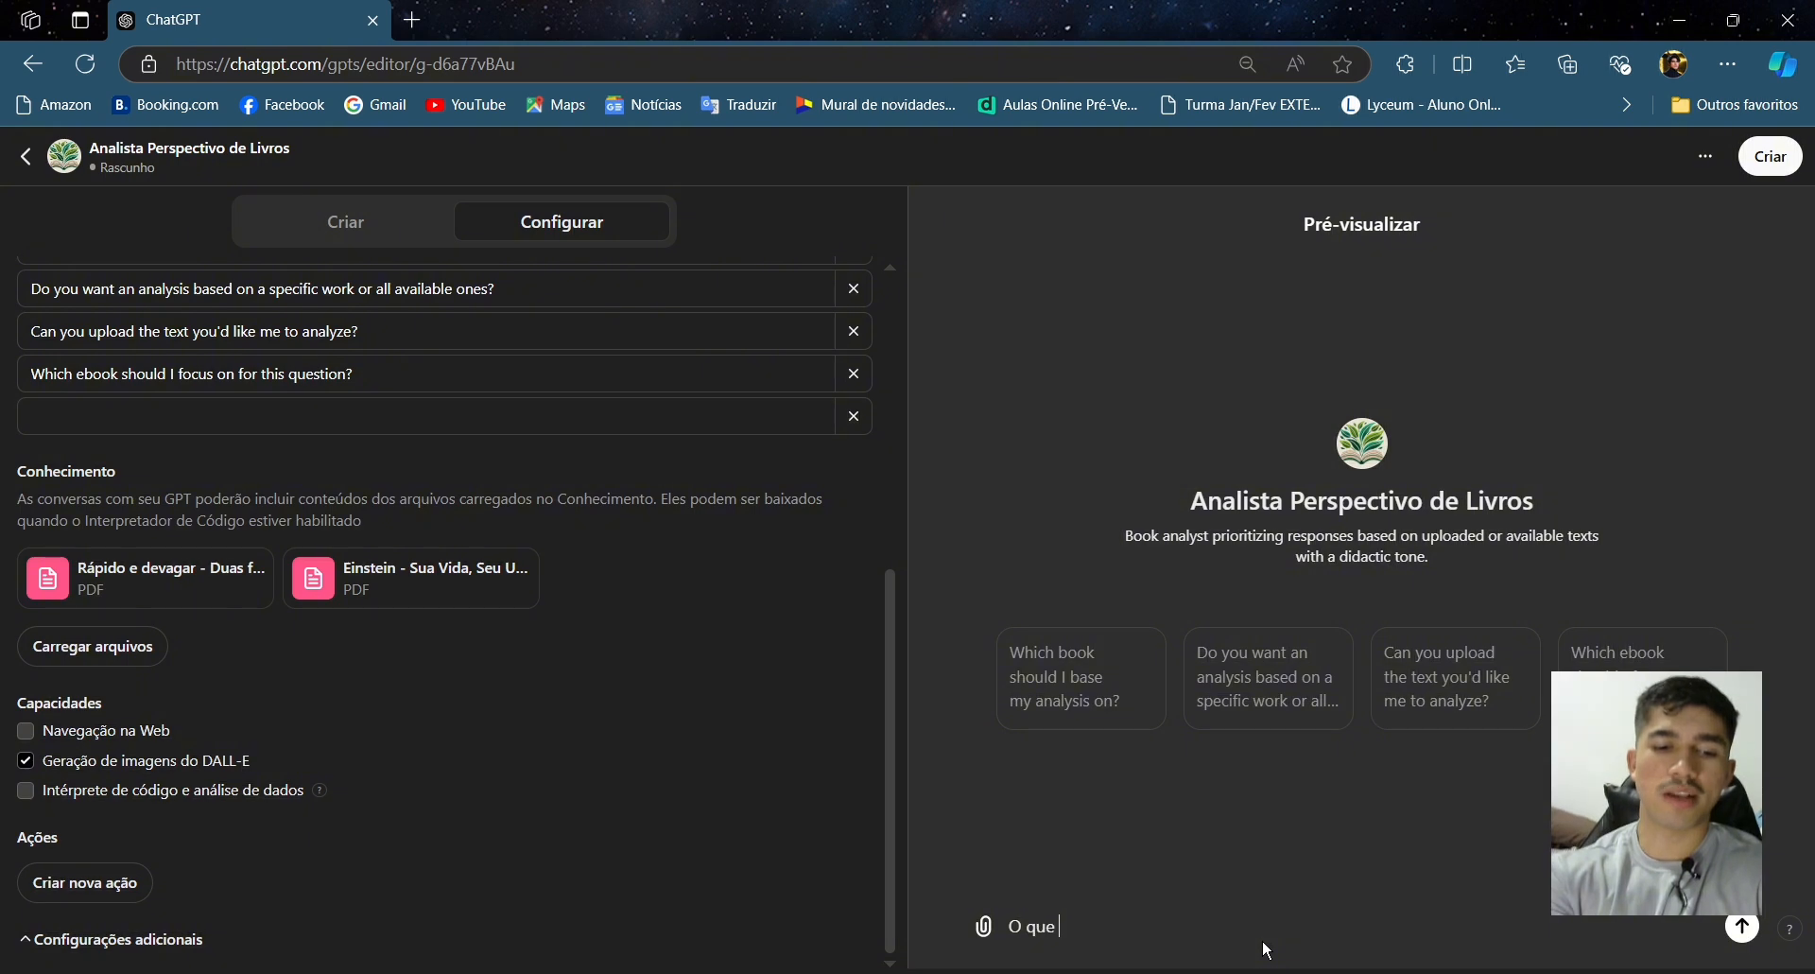
{"action": "type", "text": " é a mente"}
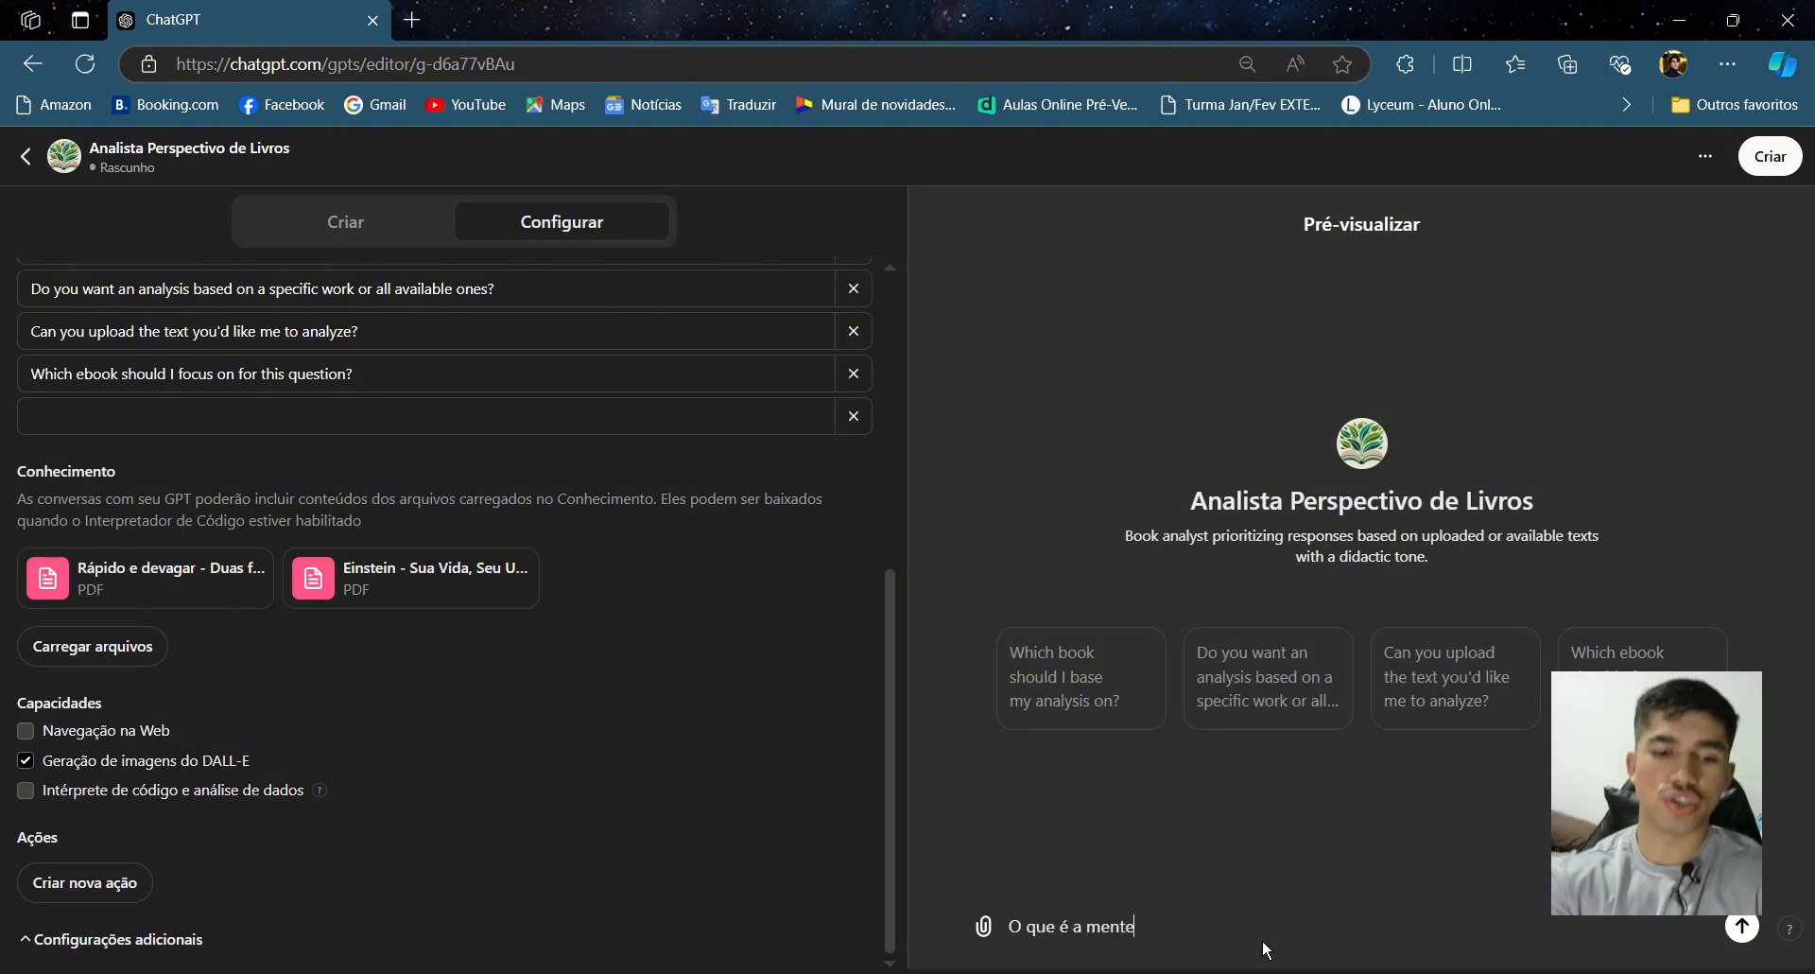
{"action": "type", "text": " humana?"}
{"action": "key", "text": "Return"}
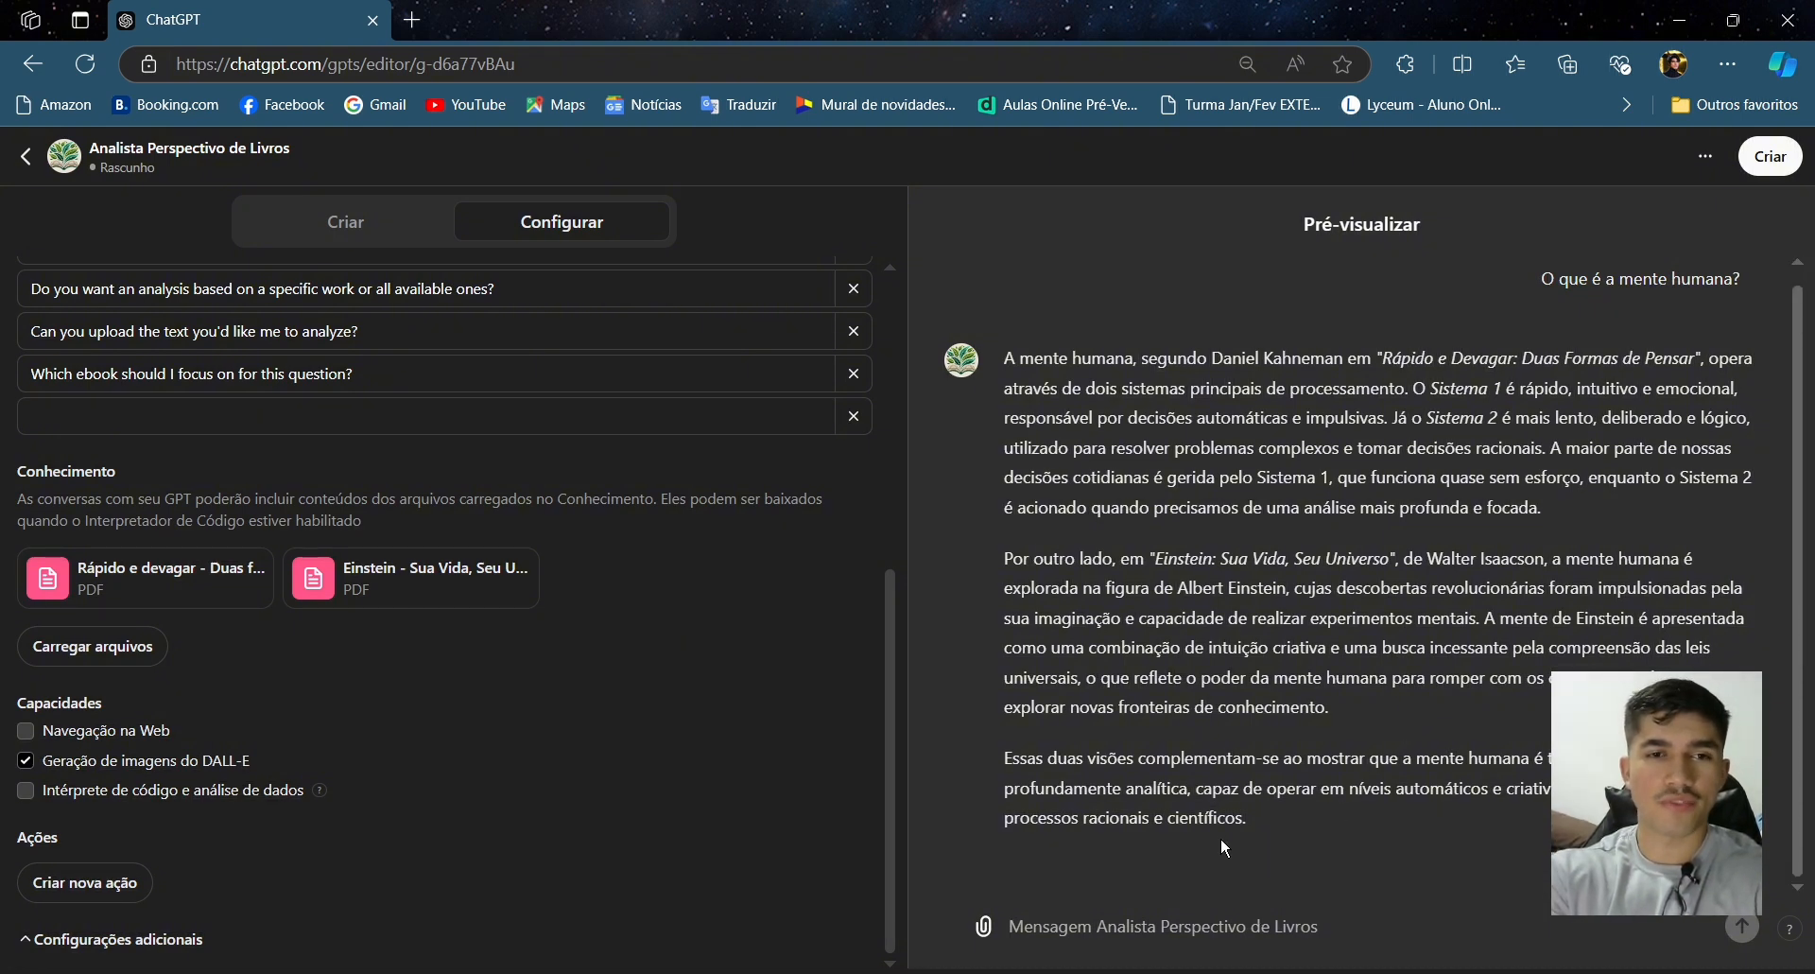
{"action": "left_click", "coordinate": [1026, 972]}
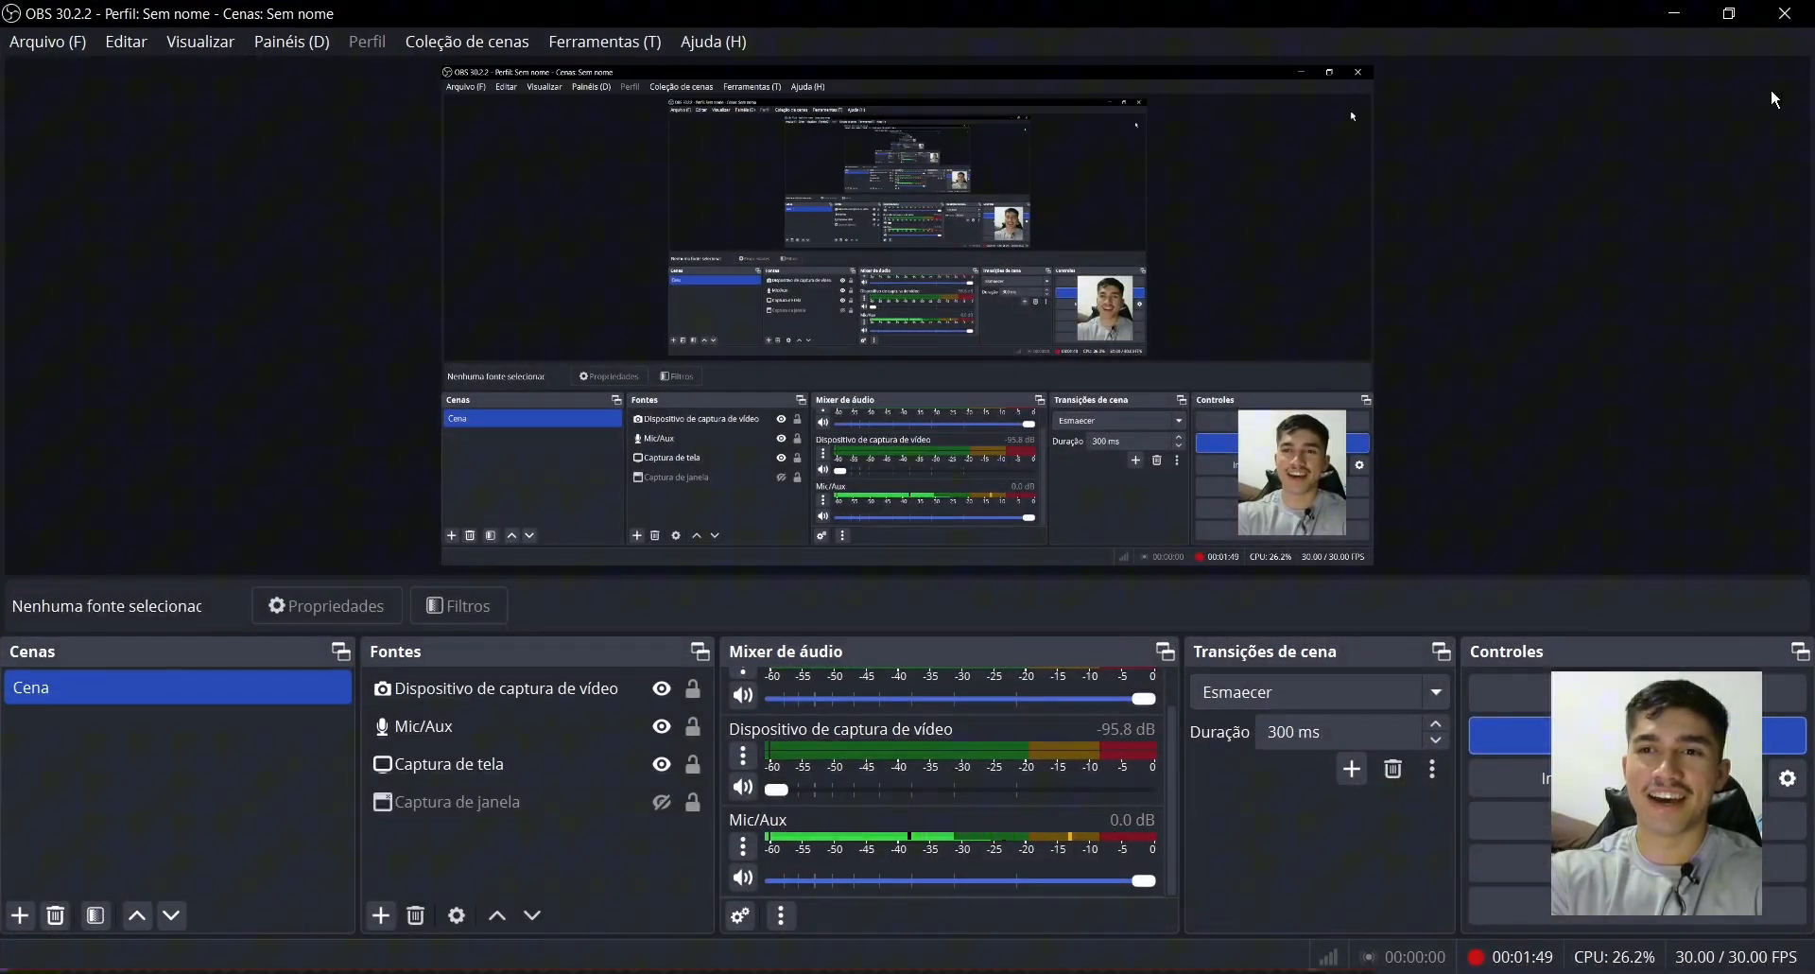
{"action": "left_click", "coordinate": [1676, 14]}
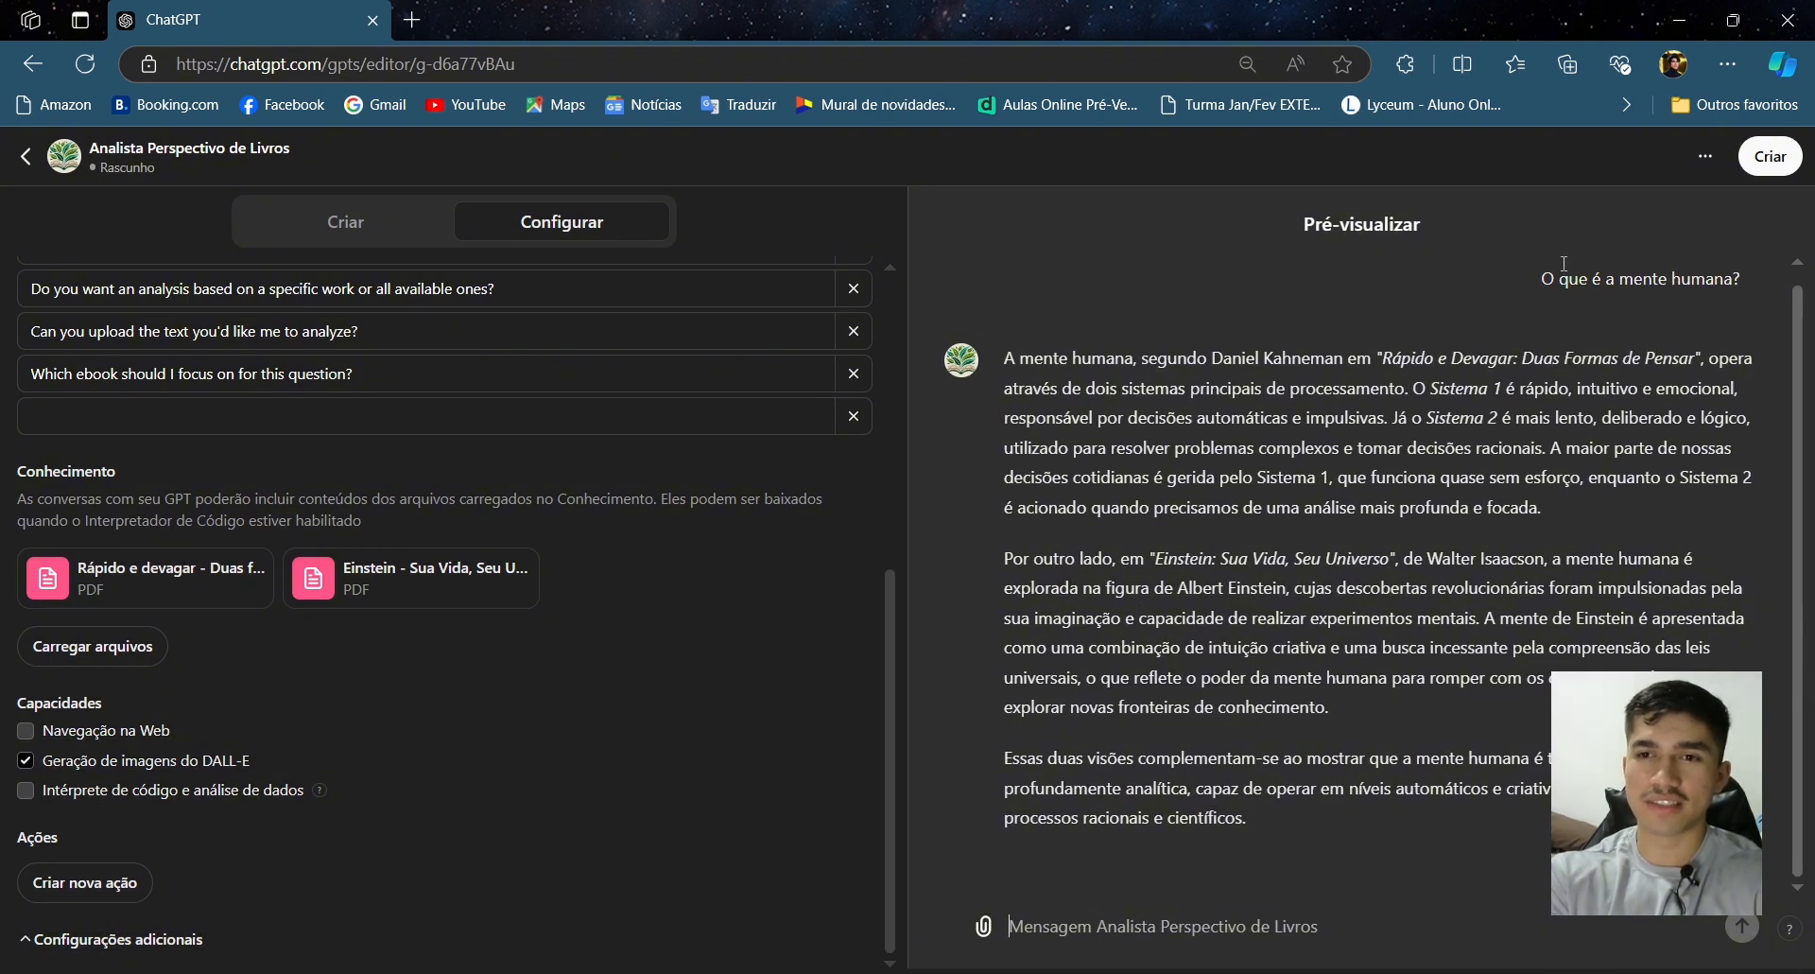
- Create the GPT, setting its sharing to 'Apenas para mim', and save
{"action": "left_click", "coordinate": [1760, 167]}
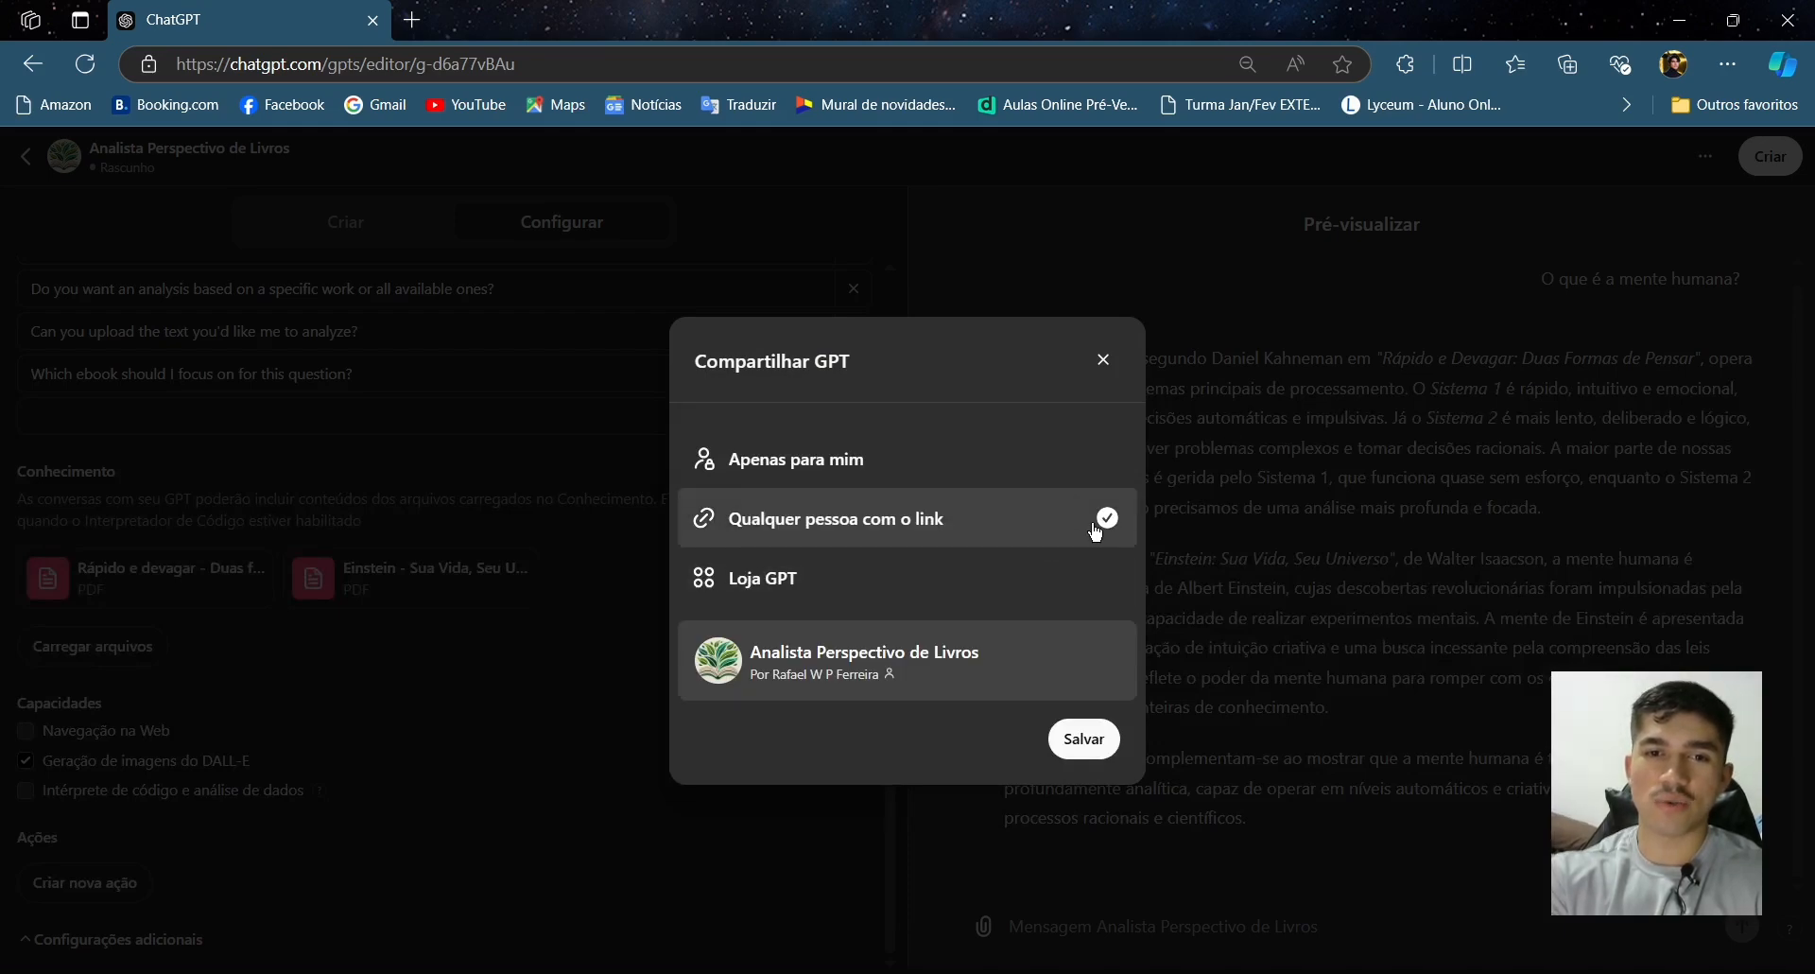
{"action": "left_click", "coordinate": [986, 473]}
{"action": "left_click", "coordinate": [933, 624]}
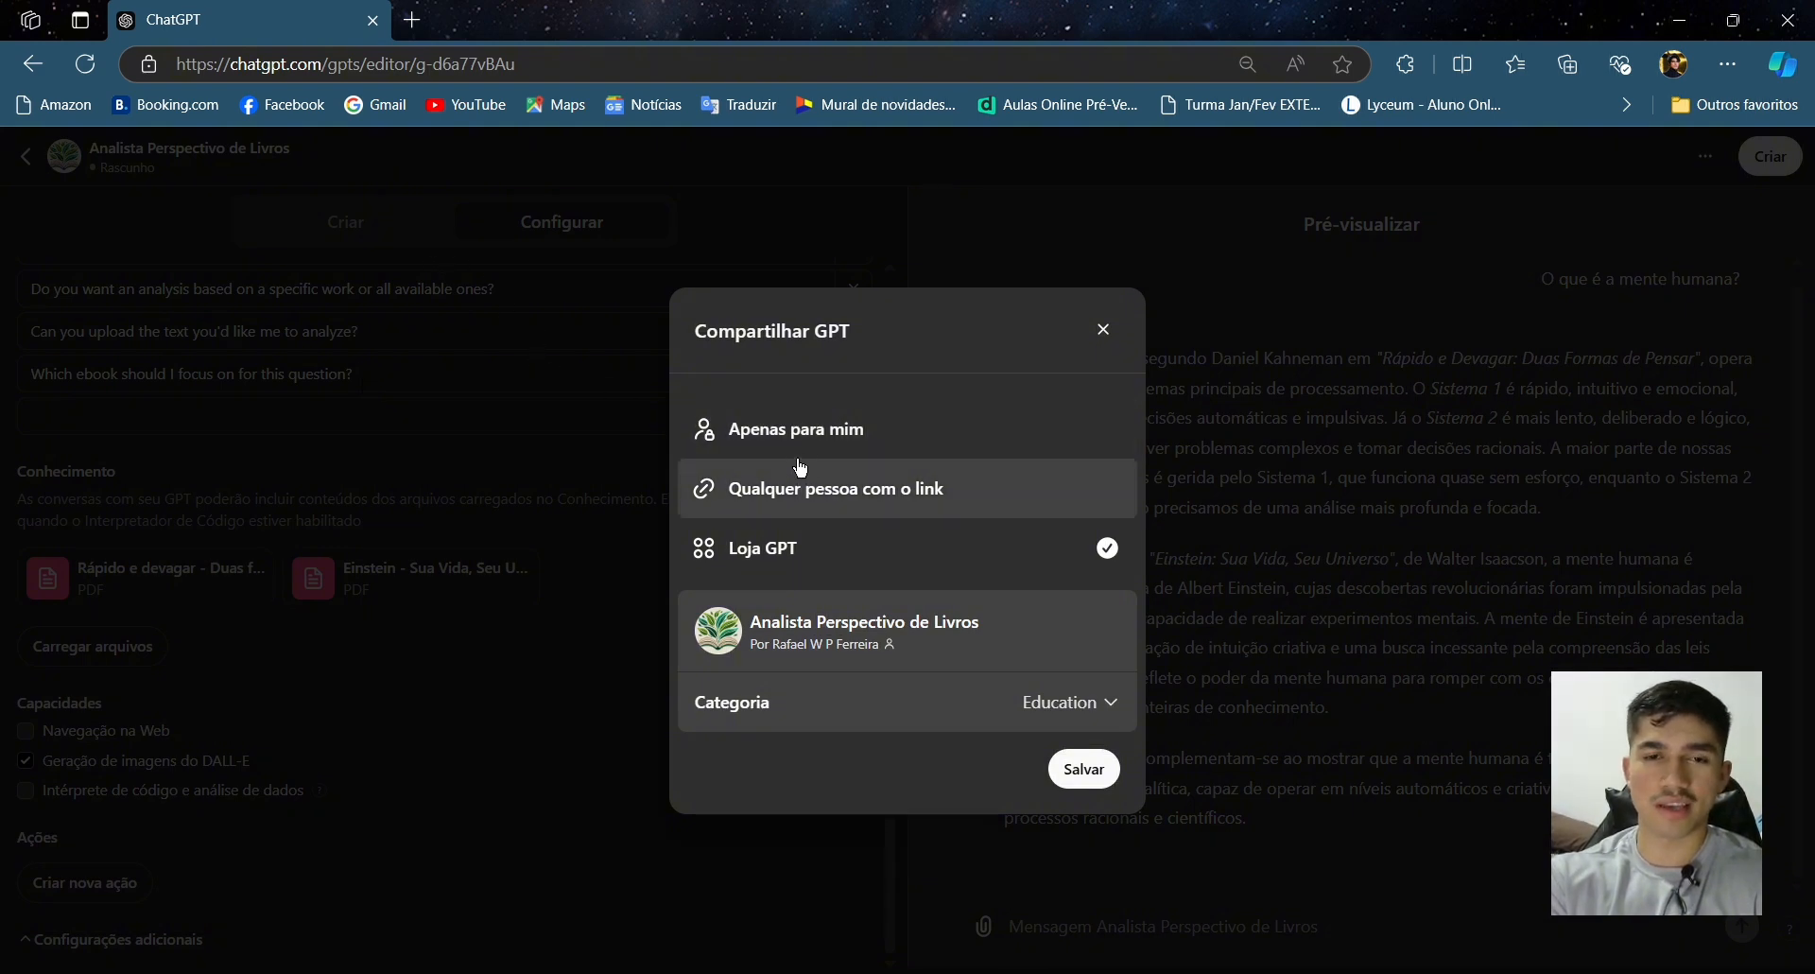
{"action": "left_click", "coordinate": [859, 490]}
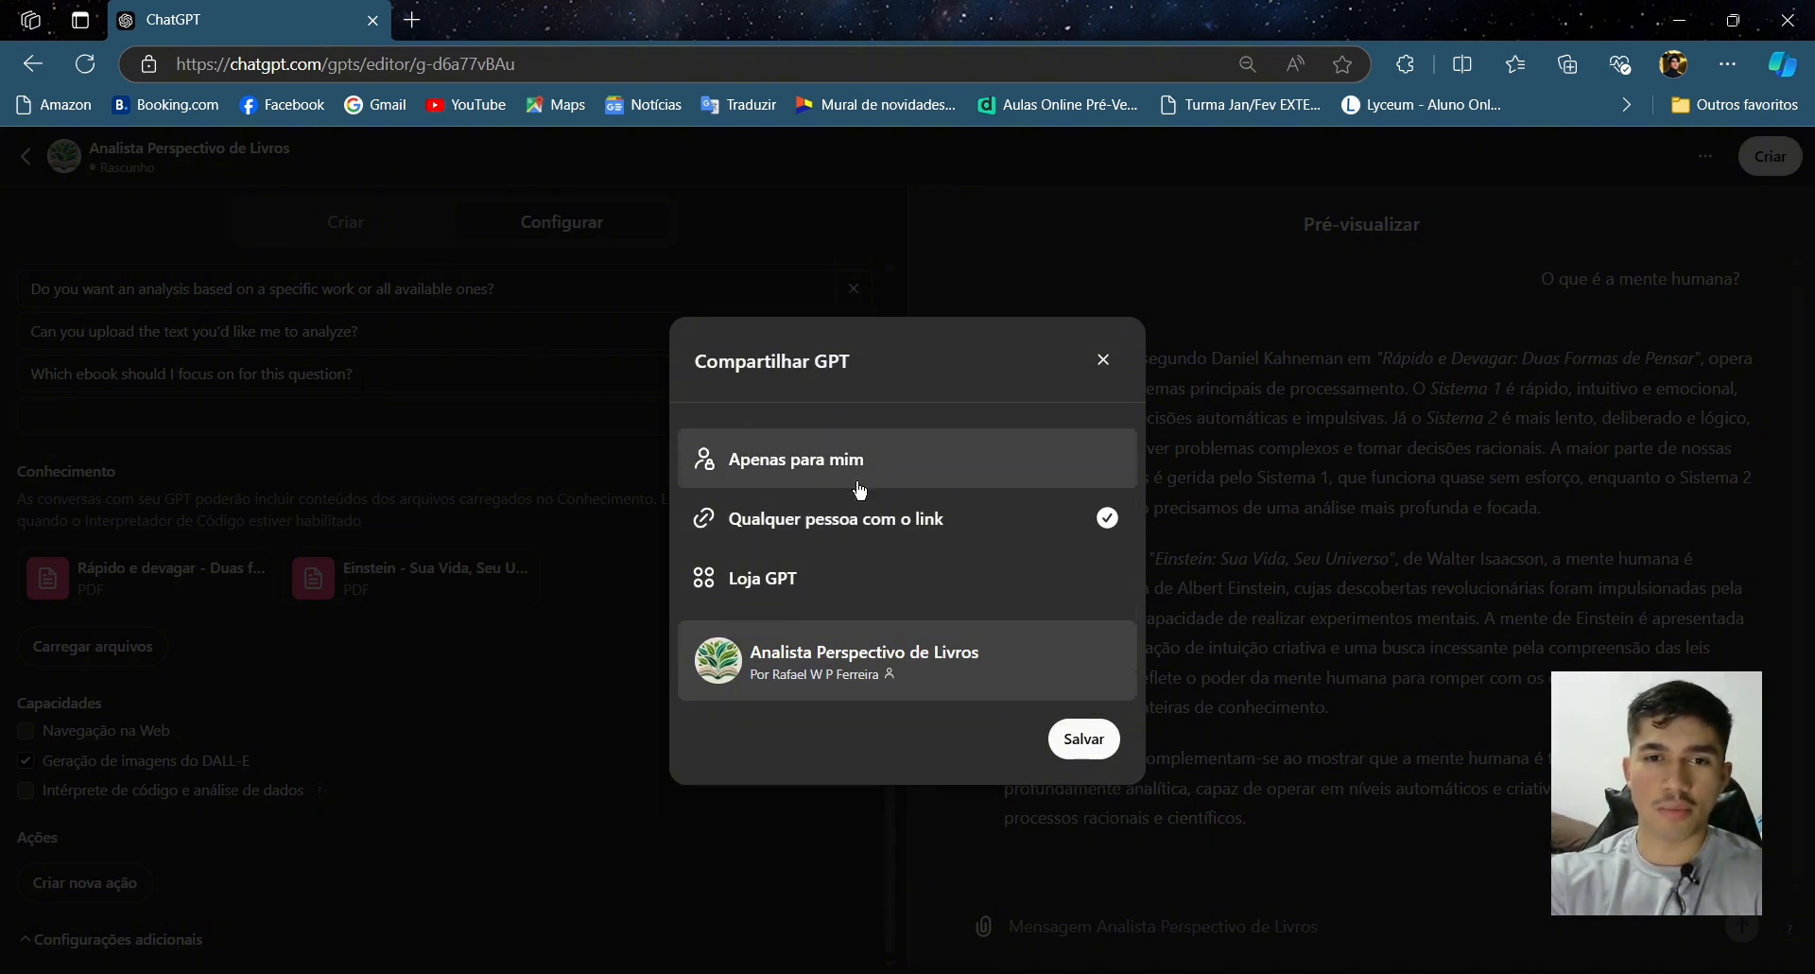
{"action": "left_click", "coordinate": [859, 490]}
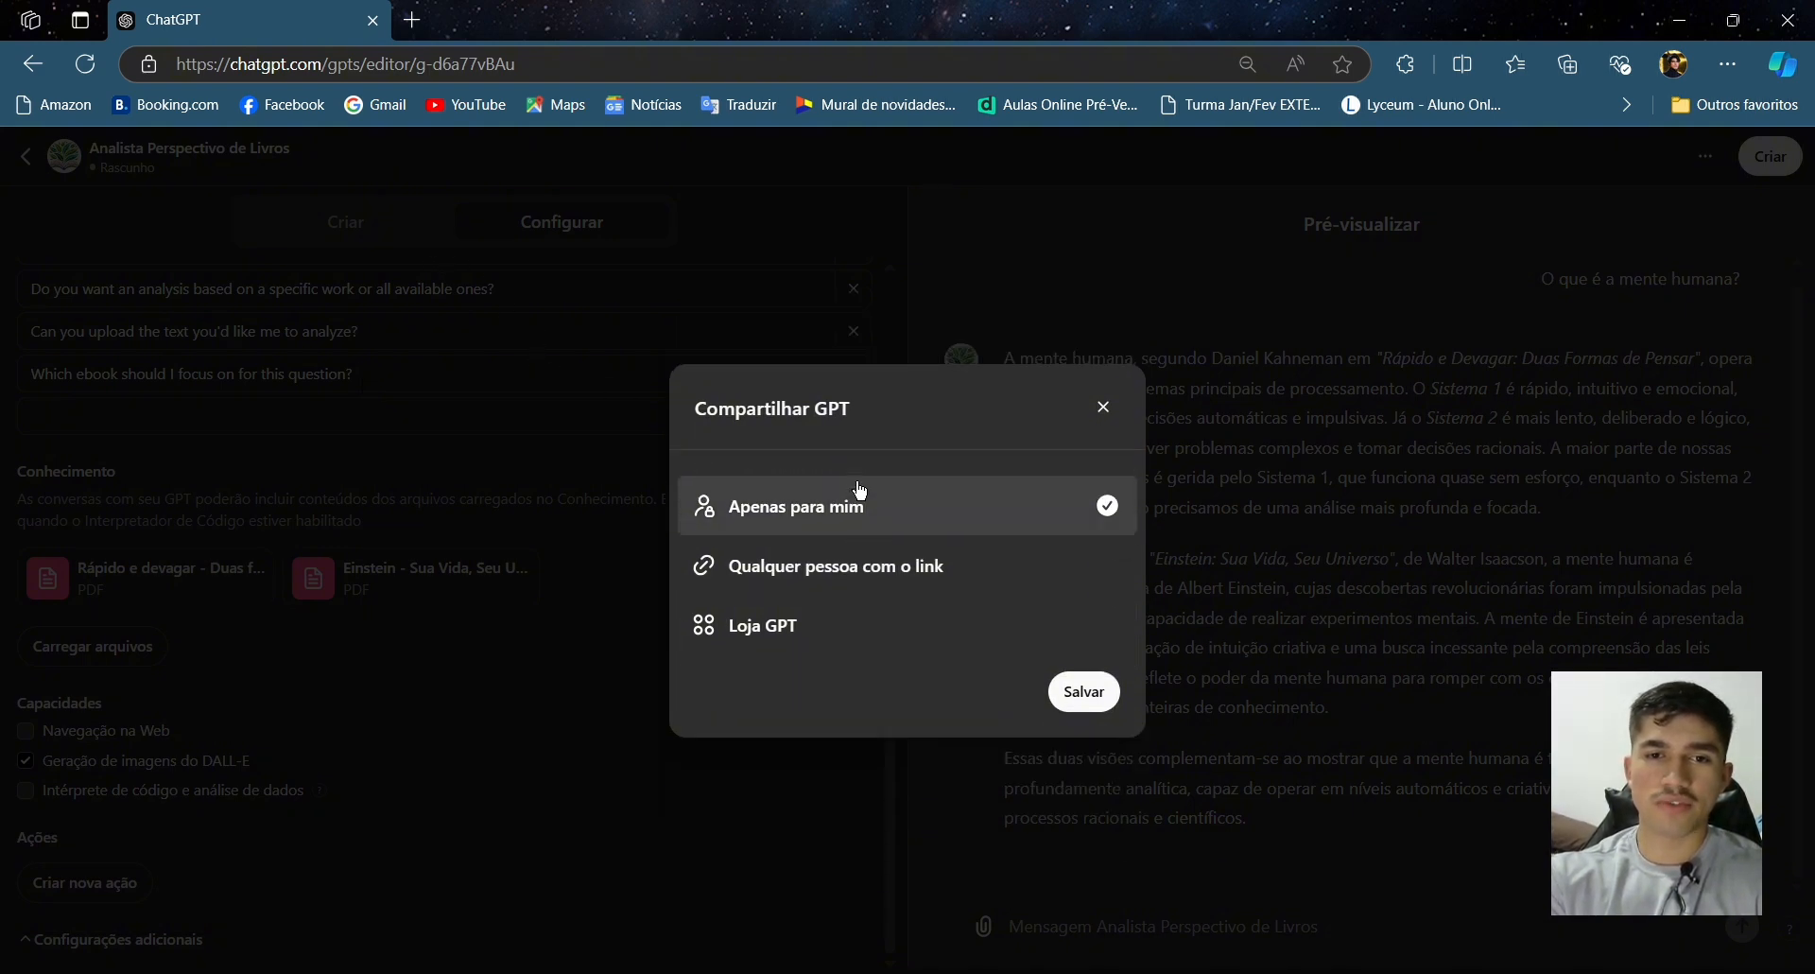
{"action": "left_click", "coordinate": [1079, 695]}
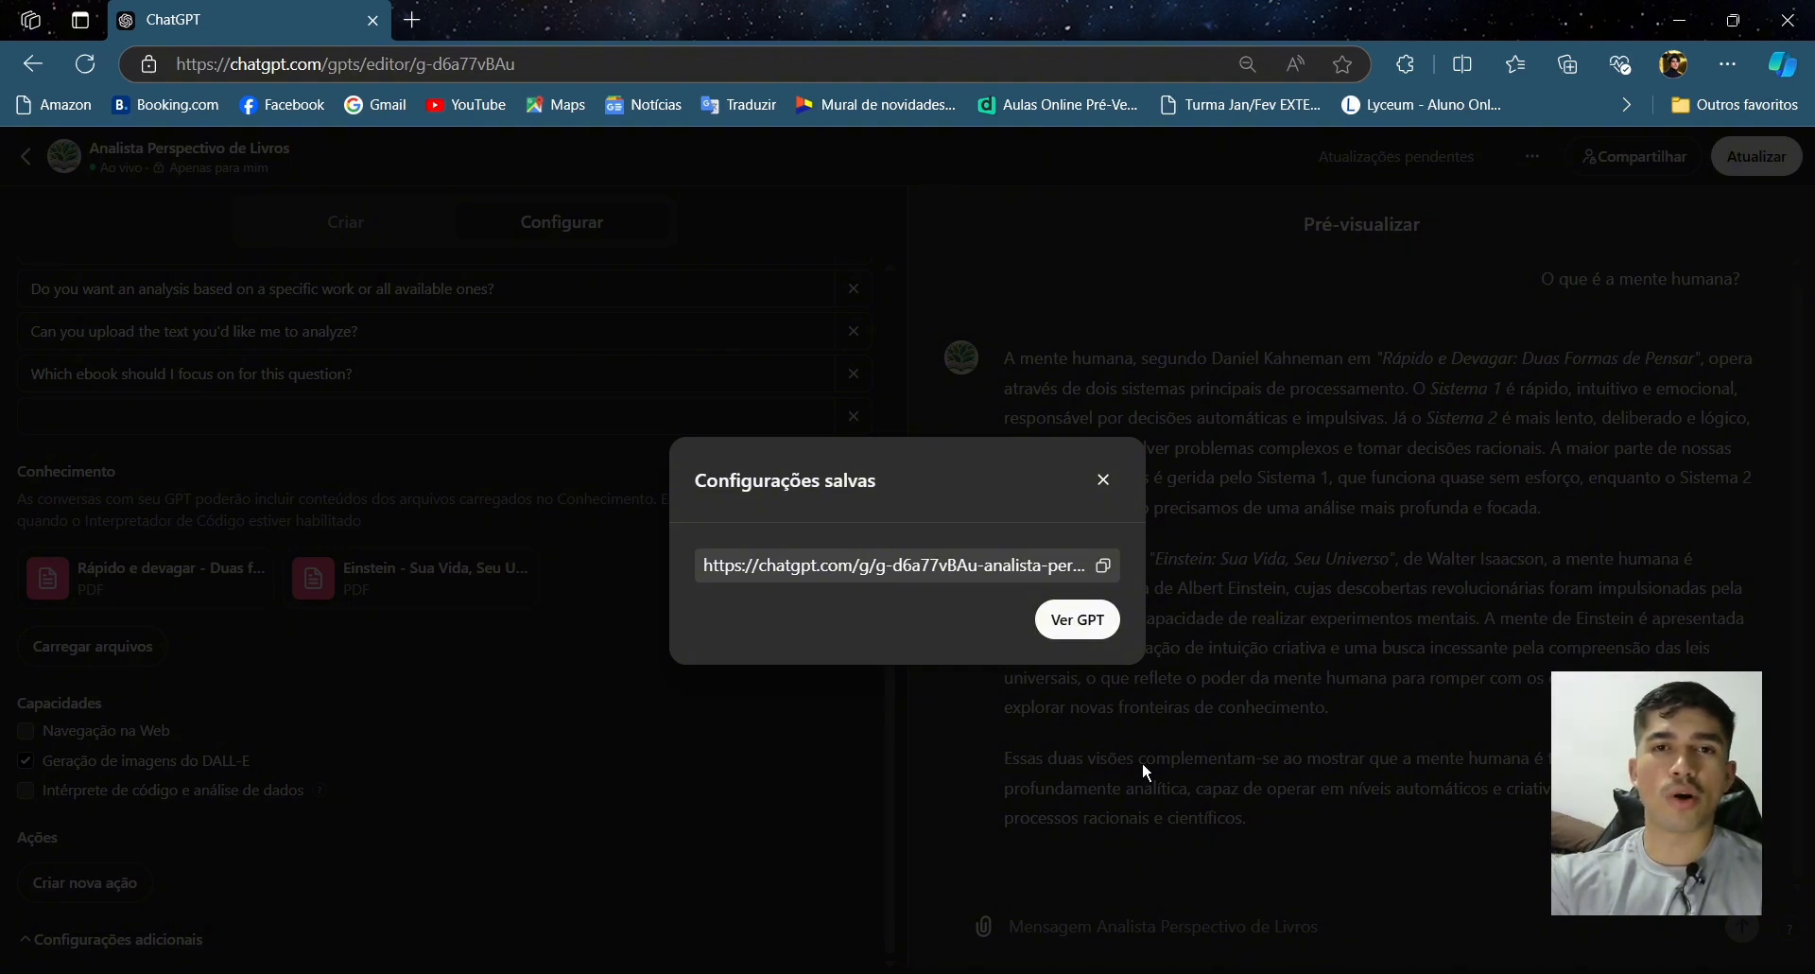
- Copy the saved GPT's link and open it in a new browser tab
{"action": "right_click", "coordinate": [1104, 555]}
{"action": "left_click", "coordinate": [957, 555]}
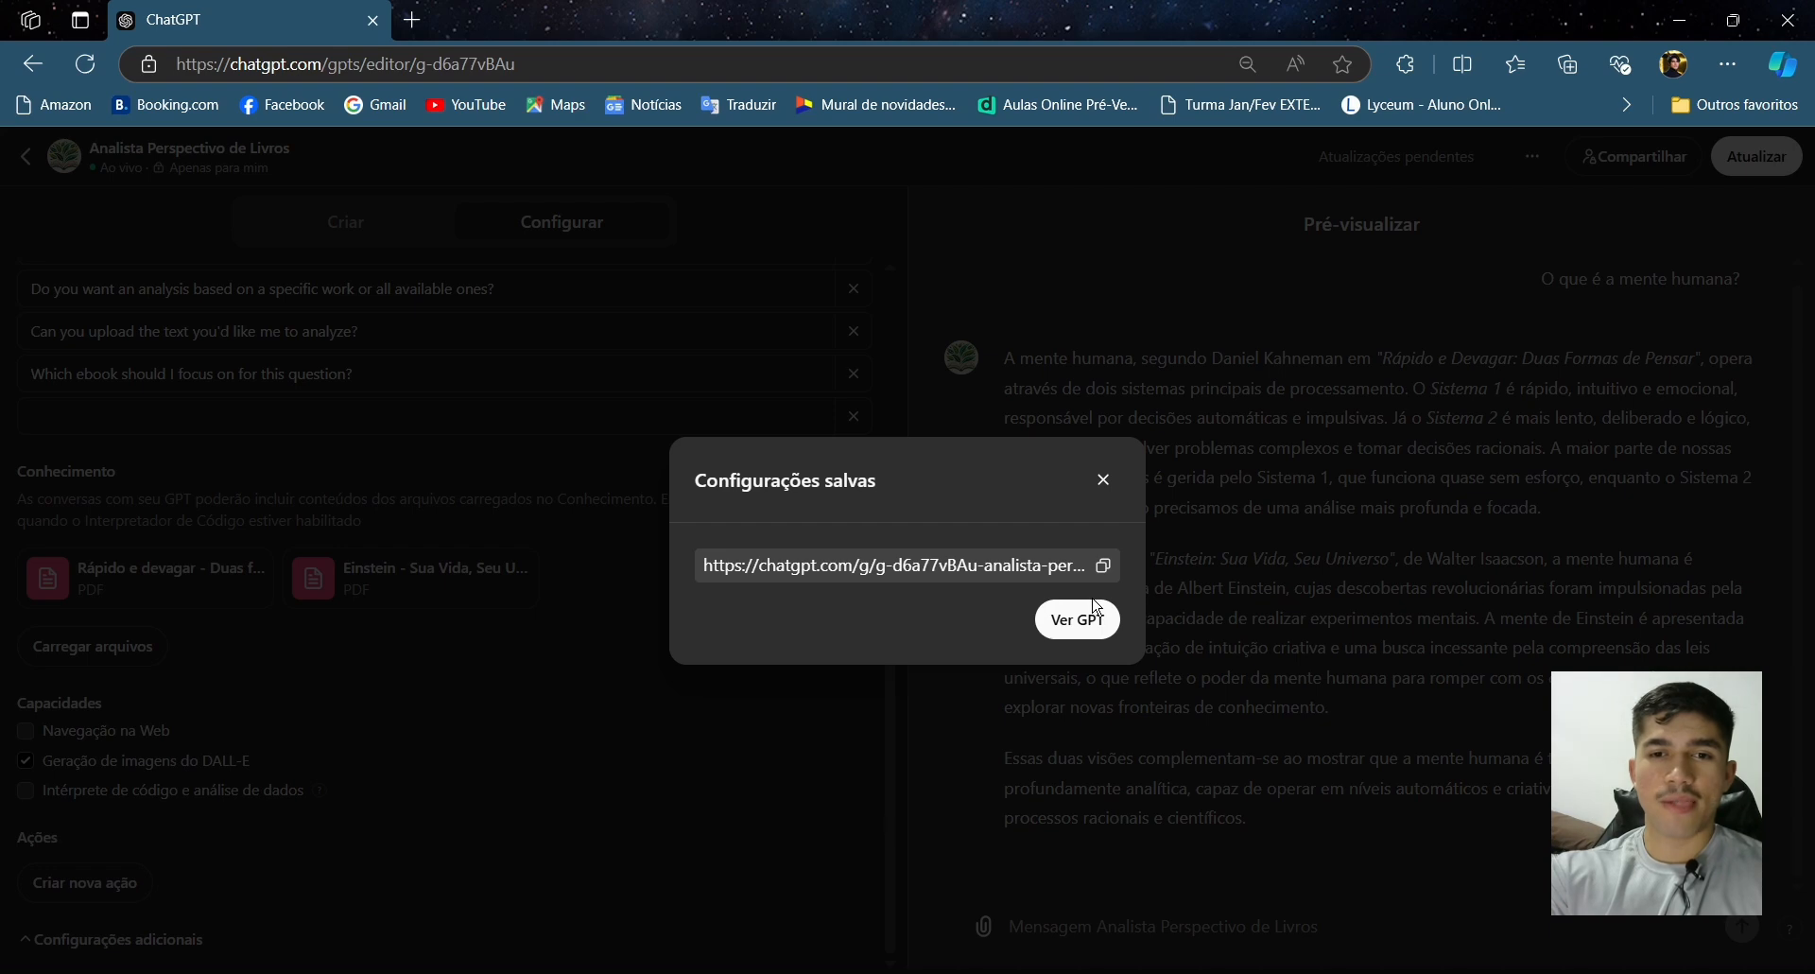
{"action": "left_click", "coordinate": [1104, 565]}
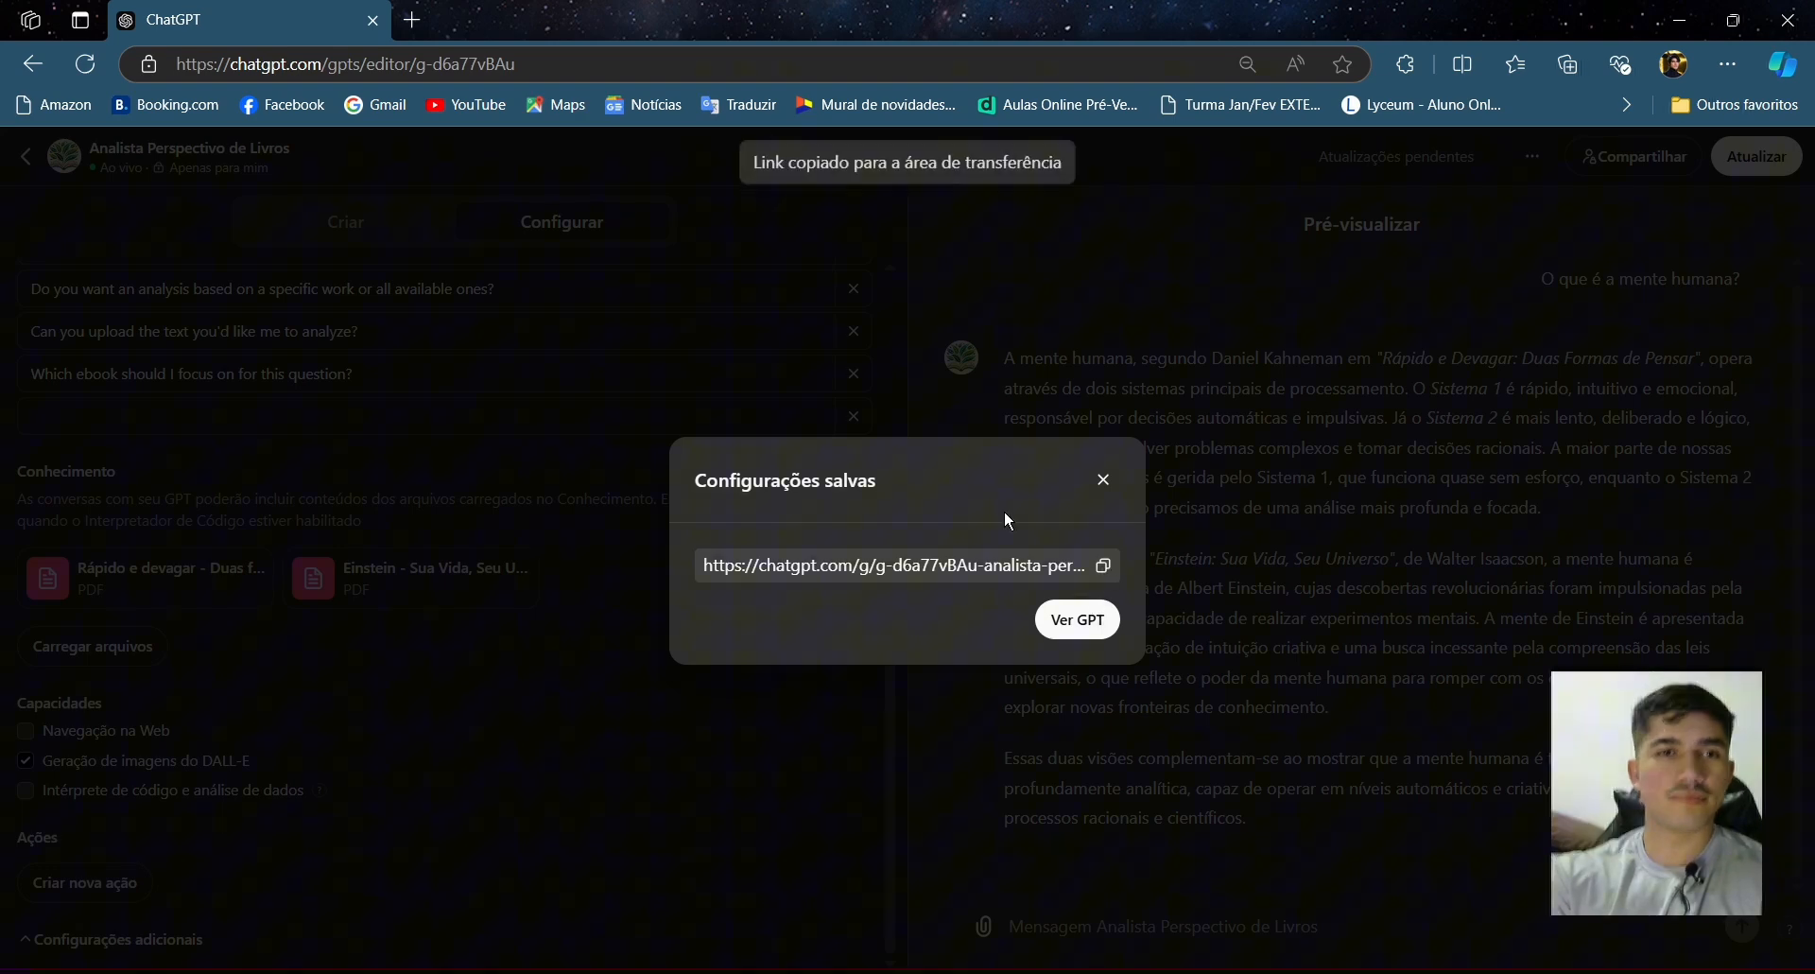
{"action": "left_click", "coordinate": [412, 21]}
{"action": "key", "text": "ctrl+v"}
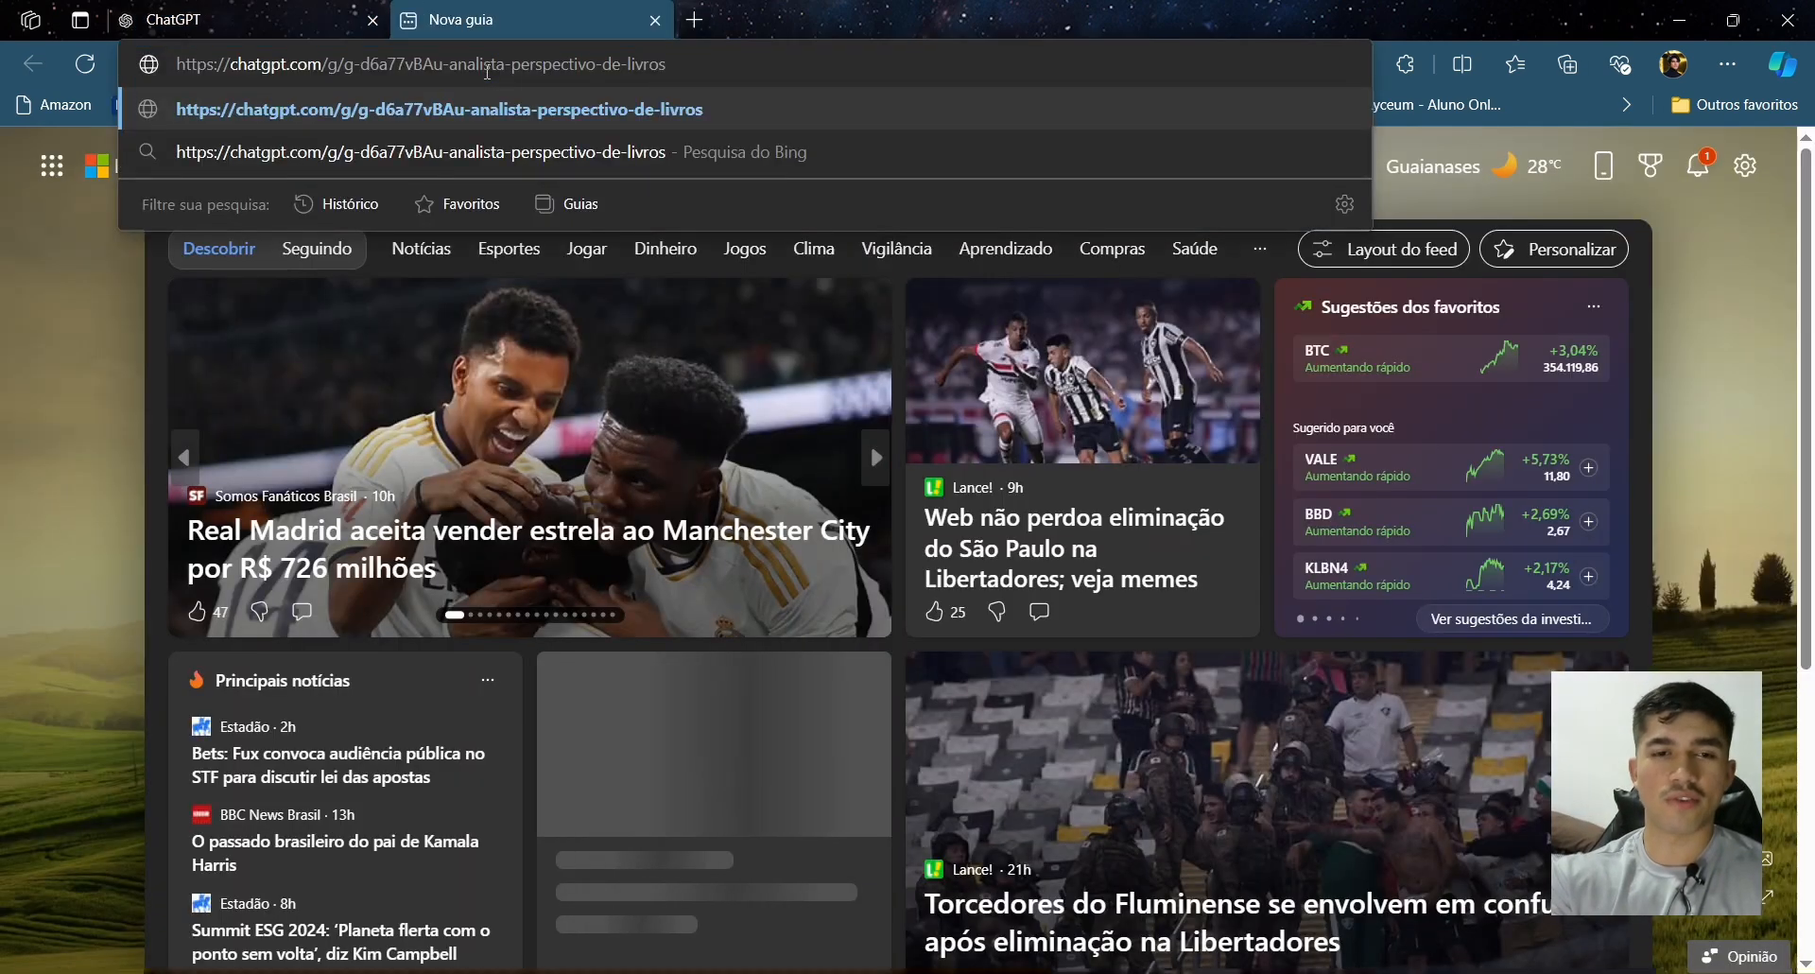
{"action": "key", "text": "Return"}
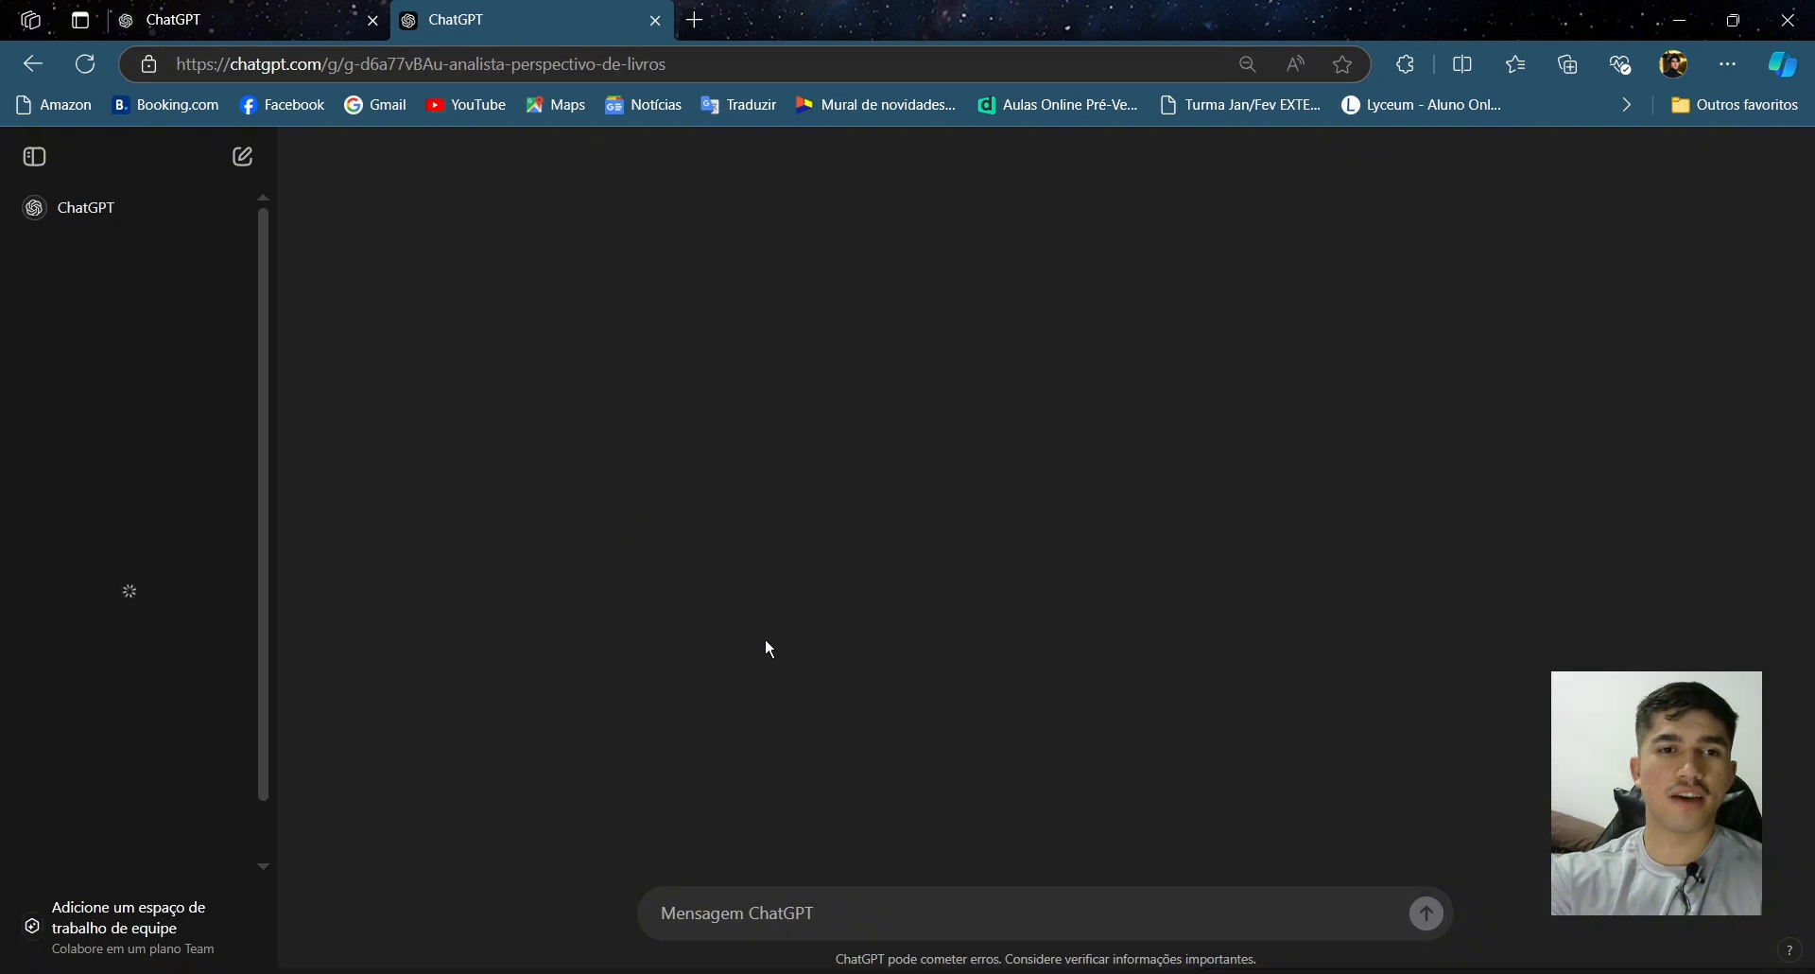